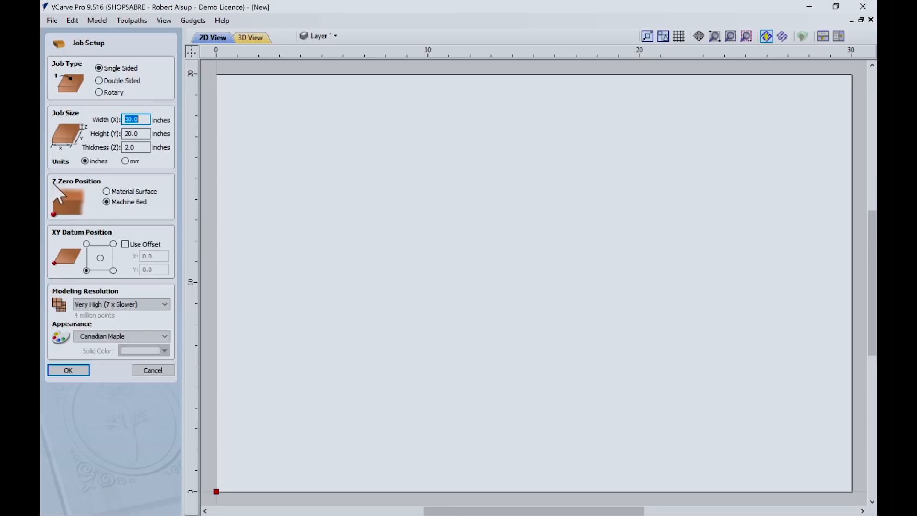
Step: Create the single-sided job with the Z zero position at the machine bed, and review its job setup without changes
{"action": "left_click", "coordinate": [106, 192]}
{"action": "left_click", "coordinate": [106, 201]}
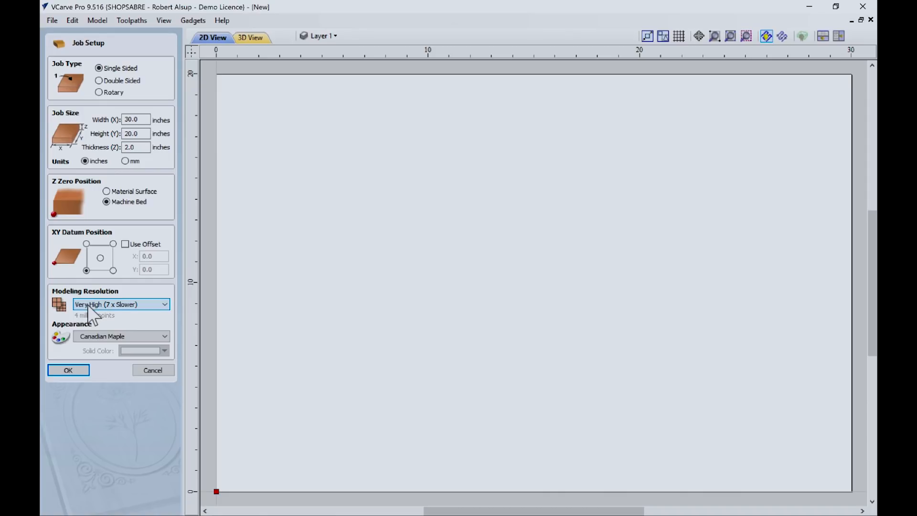
{"action": "left_click", "coordinate": [78, 371]}
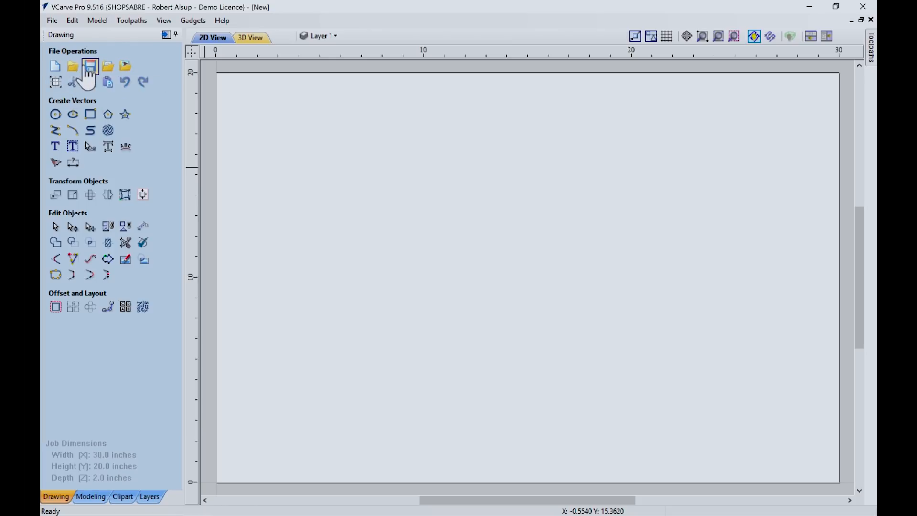
{"action": "left_click", "coordinate": [56, 82]}
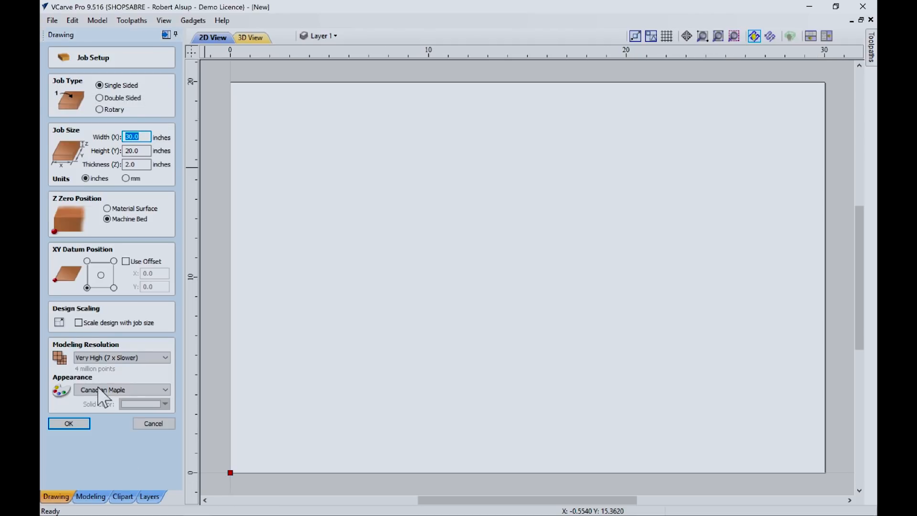
{"action": "left_click", "coordinate": [151, 422]}
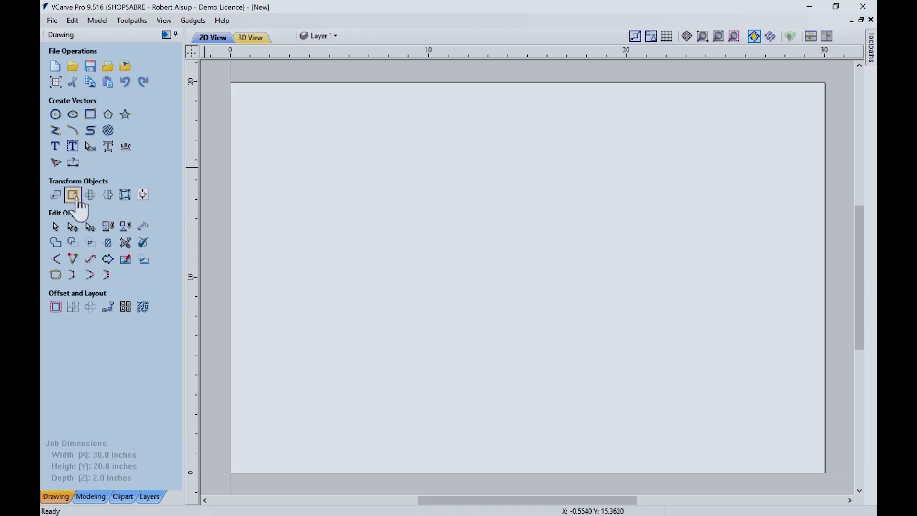
Step: Enable showing the common alignment tools alongside the other drawing tools
{"action": "left_click", "coordinate": [142, 195]}
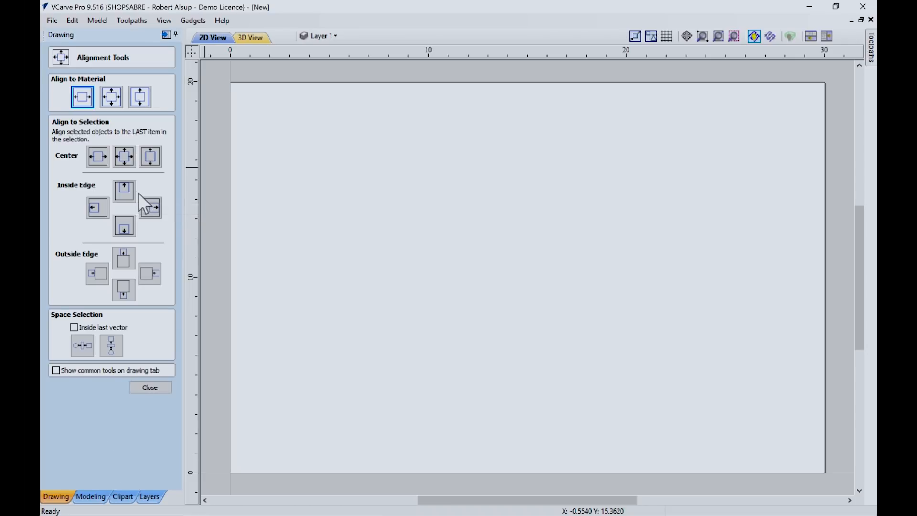
{"action": "left_click", "coordinate": [55, 371]}
{"action": "left_click", "coordinate": [150, 387]}
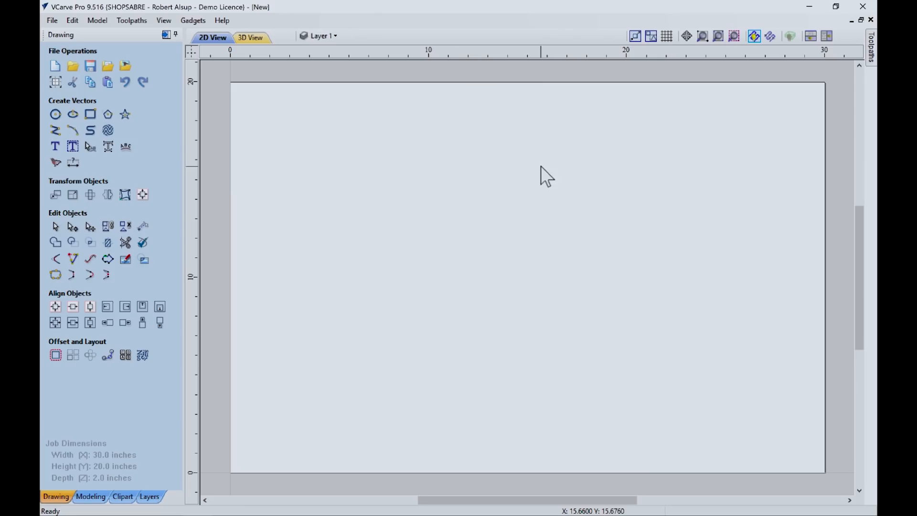
Step: Set the job size to 30 inches wide, 40 inches high and 0.75 inches thick
{"action": "left_click", "coordinate": [55, 81]}
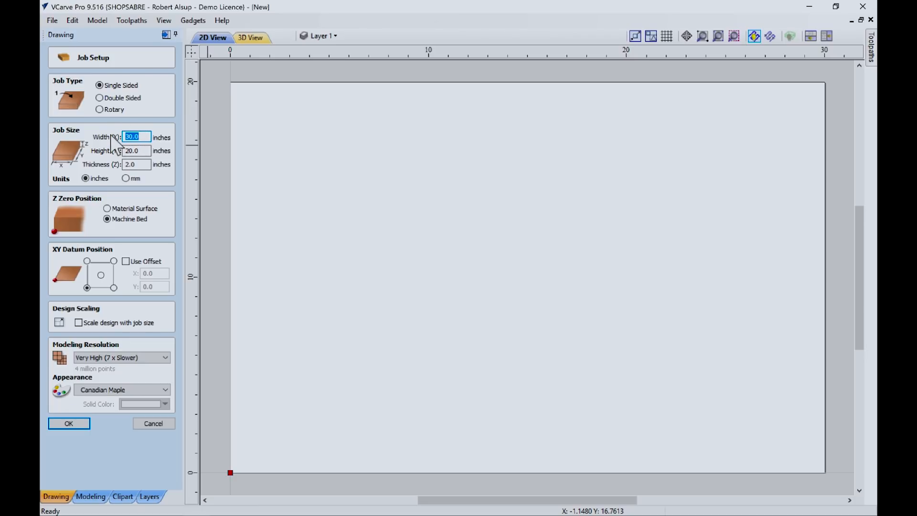
{"action": "type", "text": "30"}
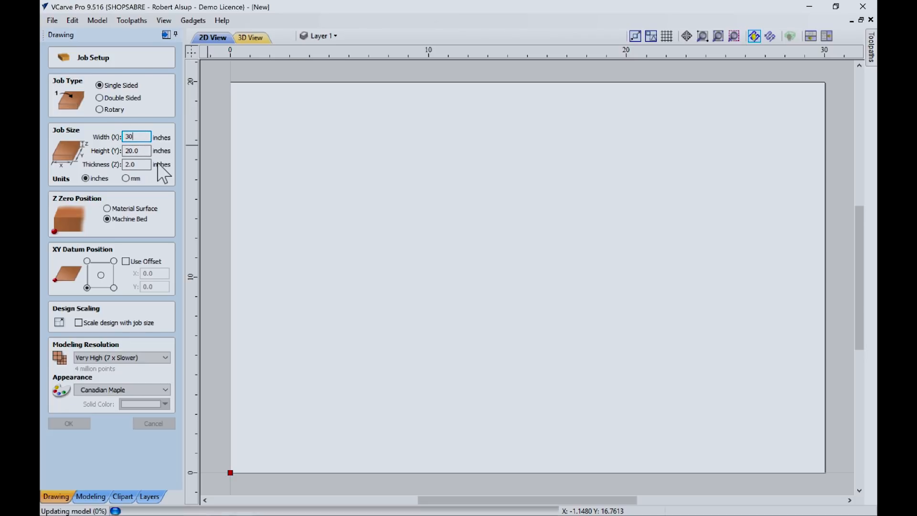
{"action": "left_click", "coordinate": [133, 150]}
{"action": "type", "text": "40"}
{"action": "left_click", "coordinate": [135, 164]}
{"action": "type", "text": ".75"}
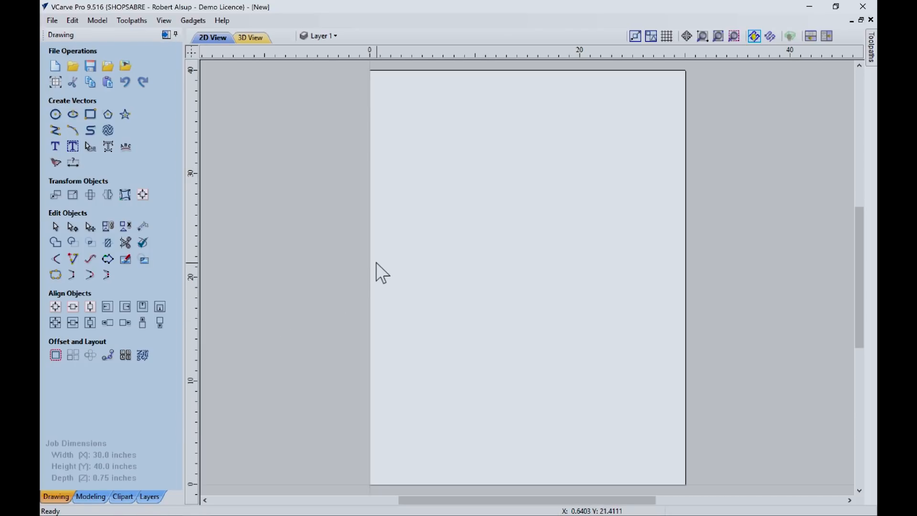
Step: Draw a square-cornered rectangle on the material and size it to 24 inches wide by 34.5 inches high
{"action": "left_click", "coordinate": [90, 114]}
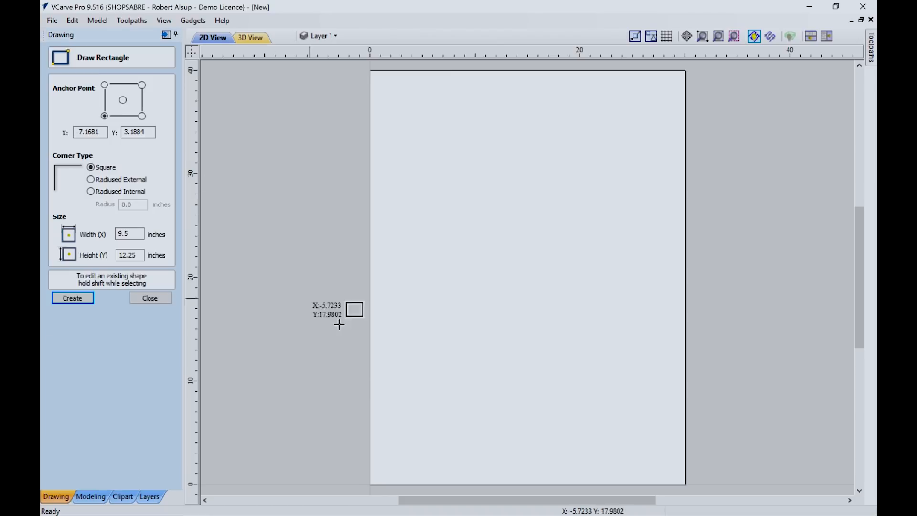
{"action": "left_click_drag", "start_coordinate": [447, 404], "coordinate": [577, 133]}
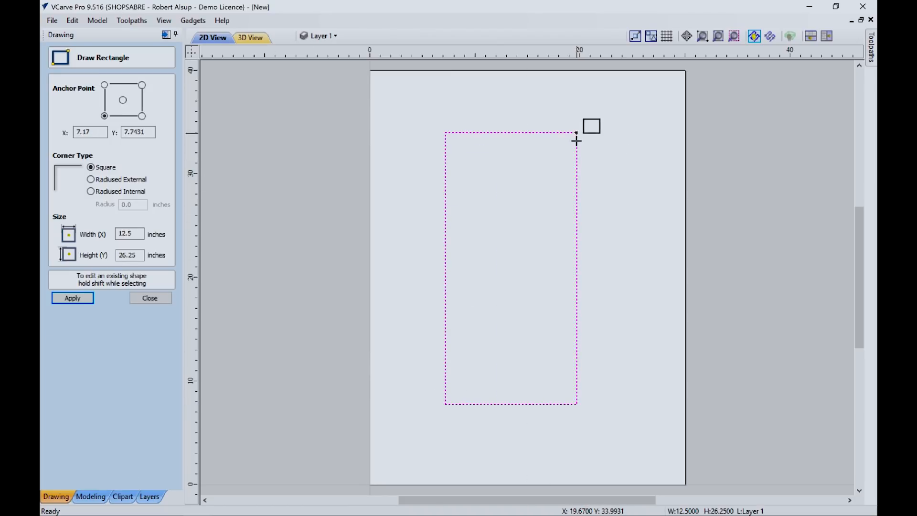
{"action": "double_click", "coordinate": [127, 233]}
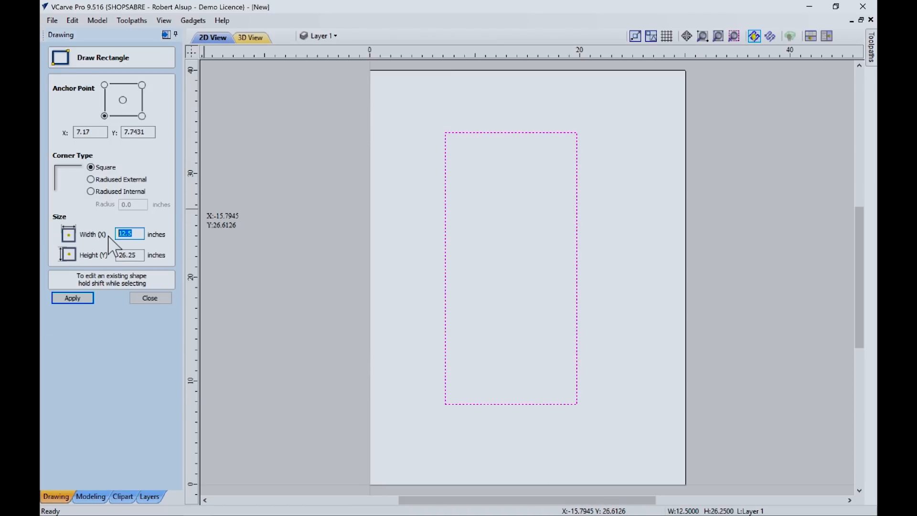
{"action": "double_click", "coordinate": [139, 256]}
{"action": "left_click", "coordinate": [65, 298]}
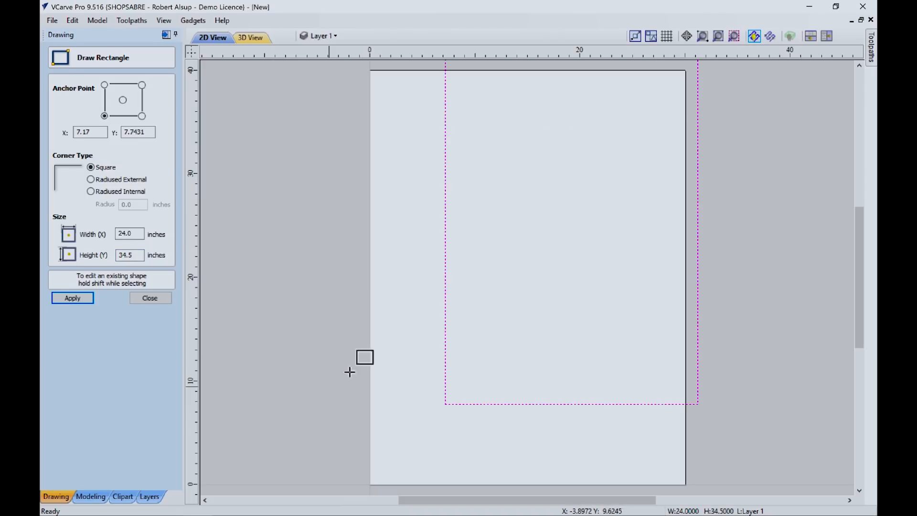
{"action": "left_click", "coordinate": [149, 298]}
Step: Move the large rectangle up and to the right so it overhangs the material's edges
{"action": "scroll", "coordinate": [522, 323], "scroll_direction": "up", "scroll_amount": 3}
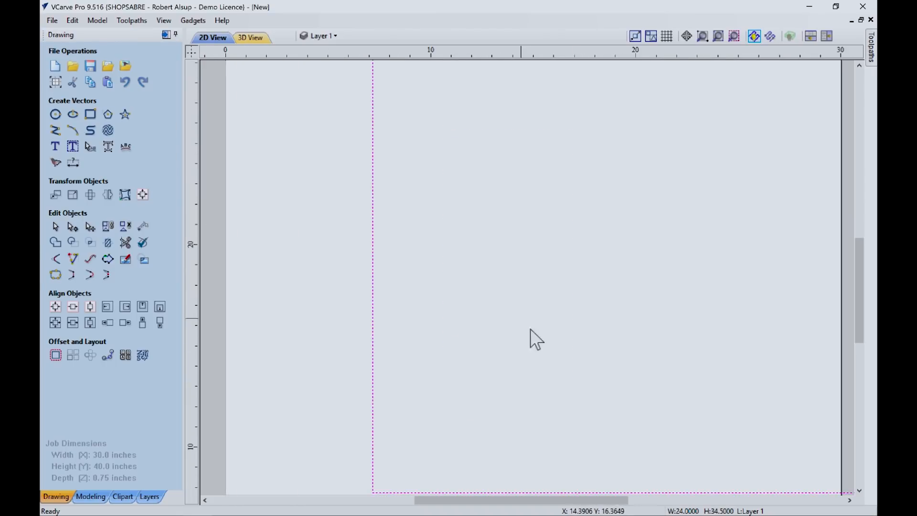
{"action": "scroll", "coordinate": [545, 351], "scroll_direction": "down", "scroll_amount": 5}
{"action": "scroll", "coordinate": [545, 351], "scroll_direction": "up", "scroll_amount": 1}
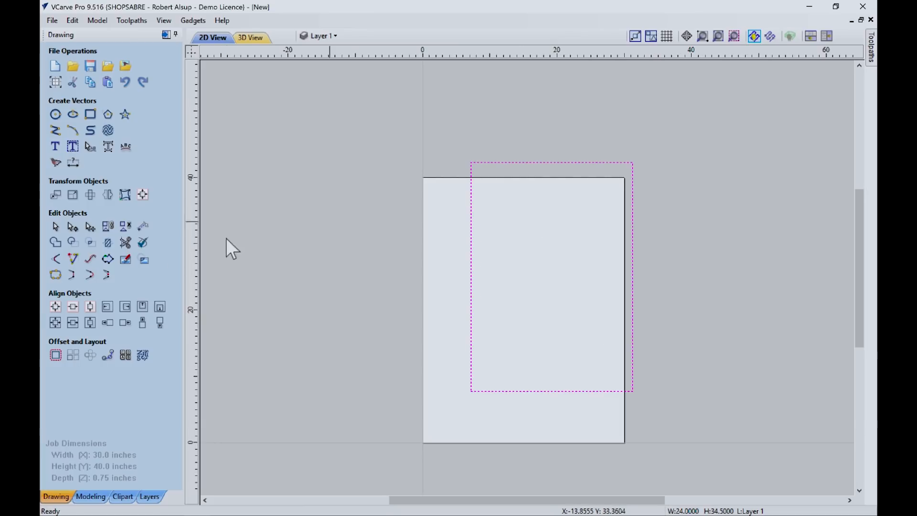
{"action": "left_click", "coordinate": [346, 282]}
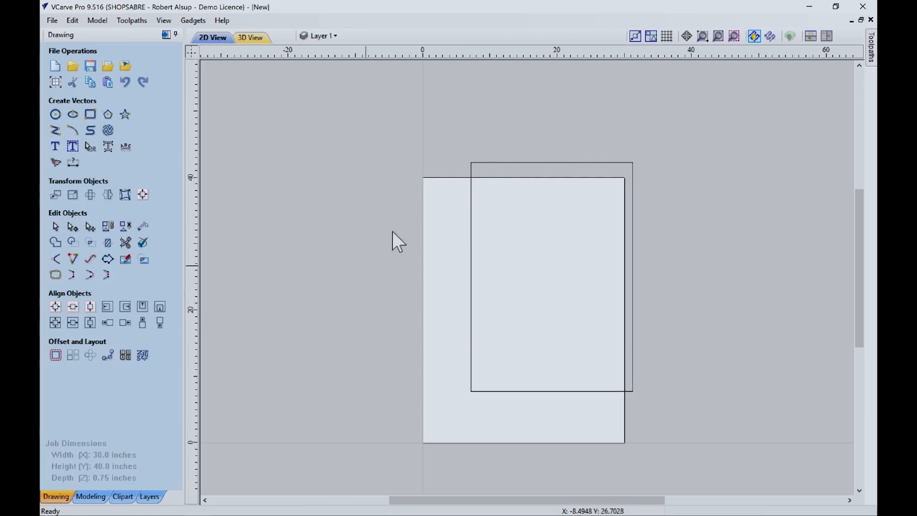
{"action": "left_click", "coordinate": [539, 162]}
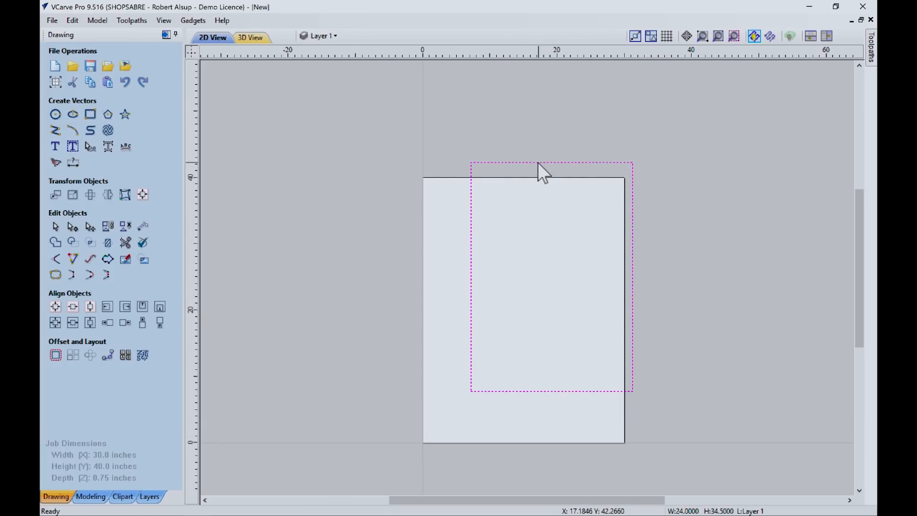
{"action": "left_click", "coordinate": [538, 162]}
{"action": "left_click_drag", "start_coordinate": [561, 267], "coordinate": [614, 241]}
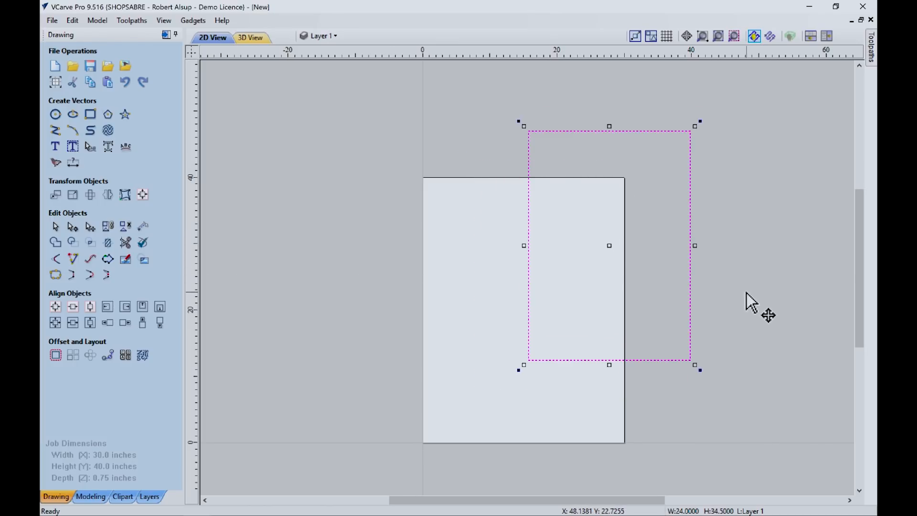
{"action": "left_click", "coordinate": [746, 293]}
{"action": "left_click", "coordinate": [691, 262]}
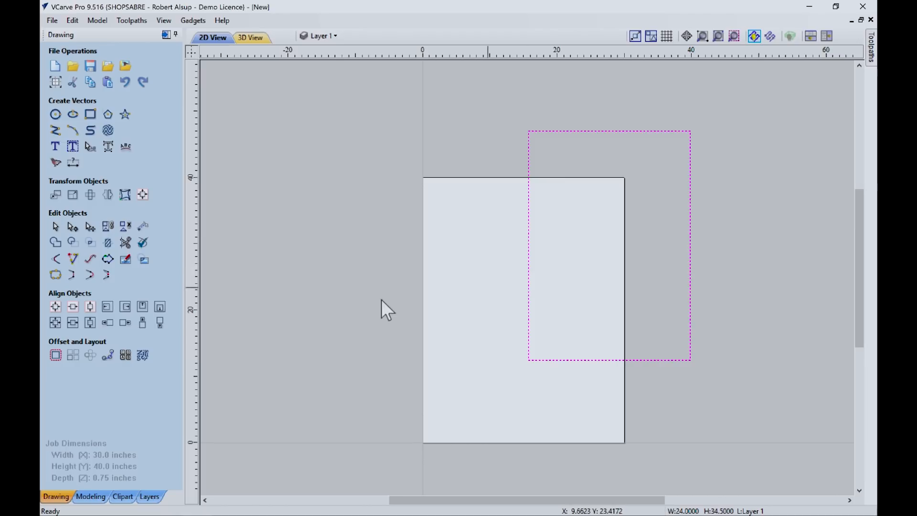
Step: Centre the large rectangle in the material, horizontally and vertically
{"action": "left_click", "coordinate": [76, 309]}
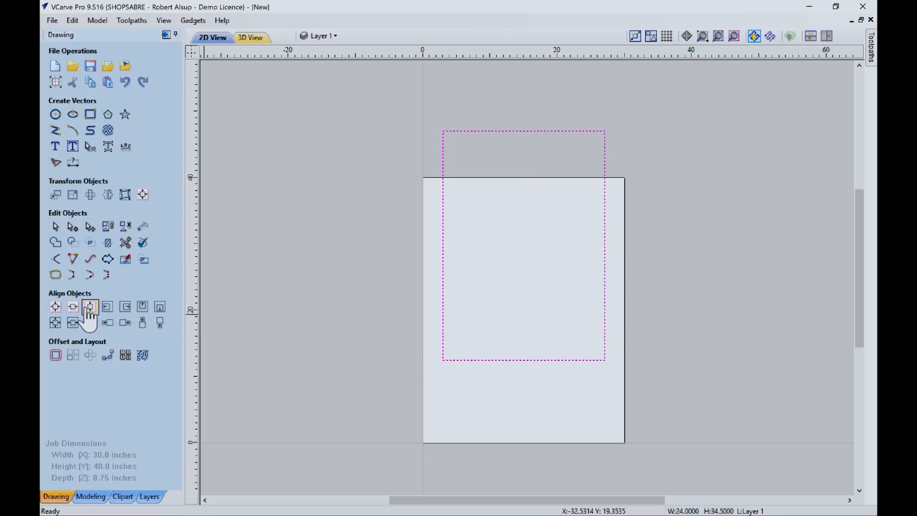
{"action": "left_click", "coordinate": [90, 307]}
{"action": "left_click", "coordinate": [471, 235]}
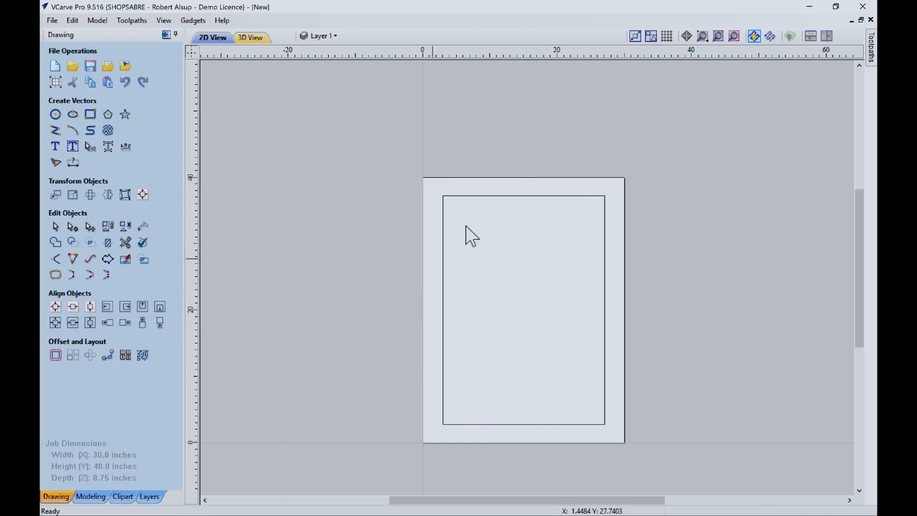
Step: Move the large rectangle partly off the material's right edge, and centre it in the material again in both directions
{"action": "left_click", "coordinate": [478, 196]}
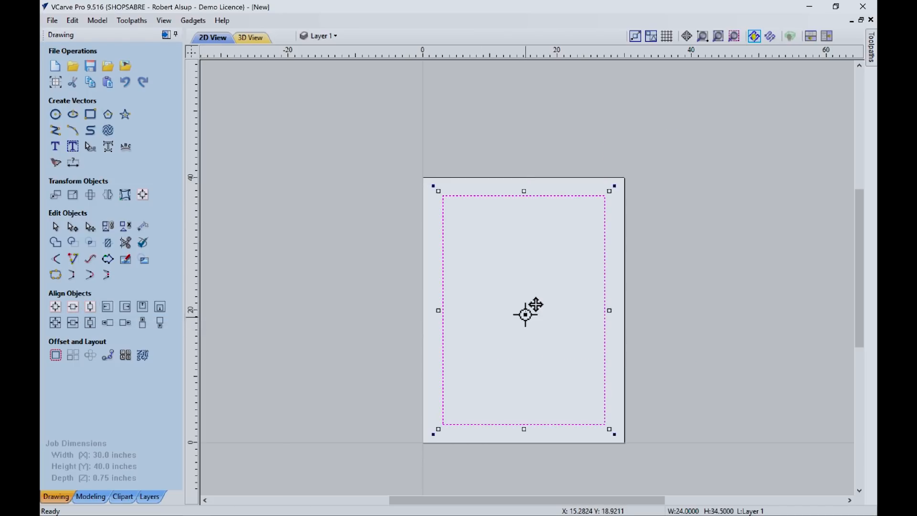
{"action": "left_click_drag", "start_coordinate": [526, 310], "coordinate": [640, 299]}
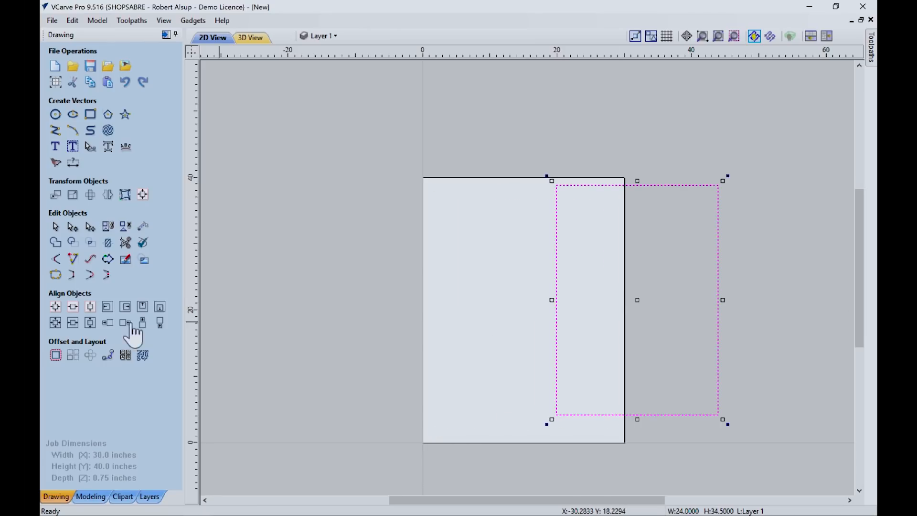
{"action": "left_click", "coordinate": [55, 306]}
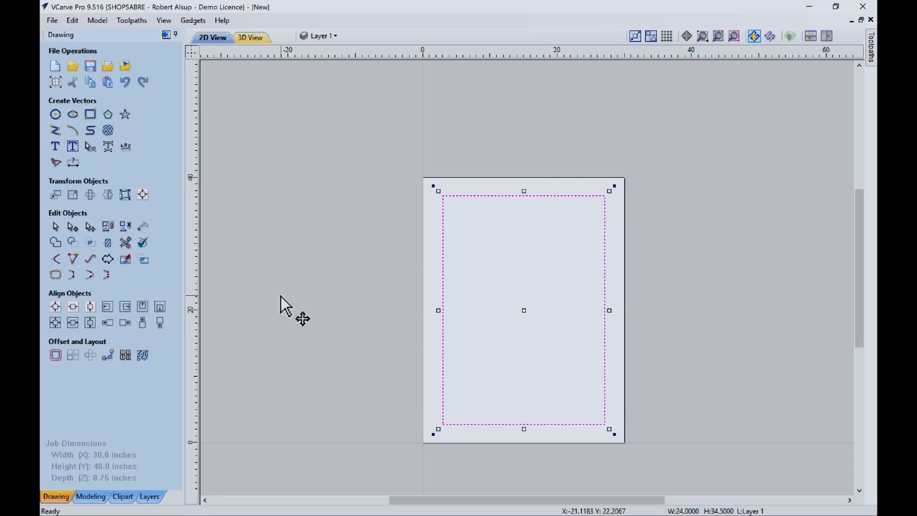
{"action": "left_click", "coordinate": [483, 271]}
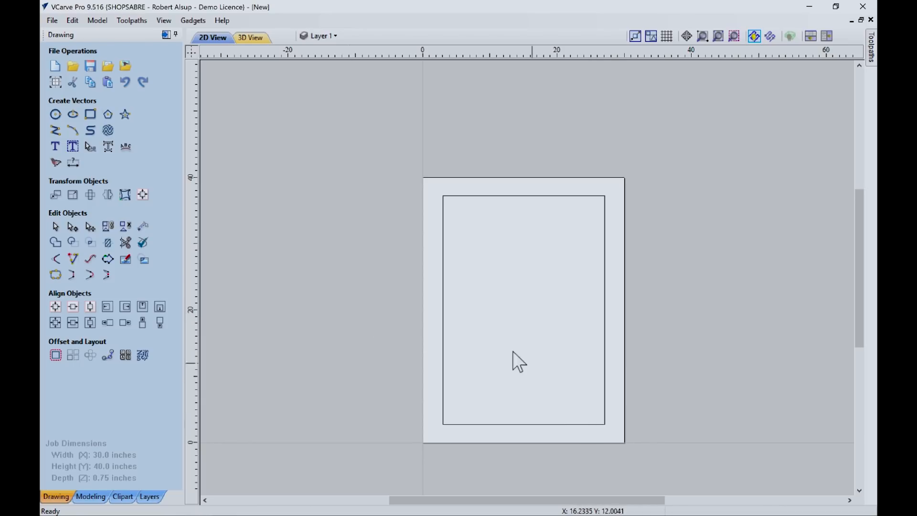
Step: Draw a small rectangle inside the lower part of the large one and size it to 3 inches wide by 4 inches high
{"action": "left_click", "coordinate": [90, 114]}
{"action": "left_click_drag", "start_coordinate": [510, 386], "coordinate": [545, 330]}
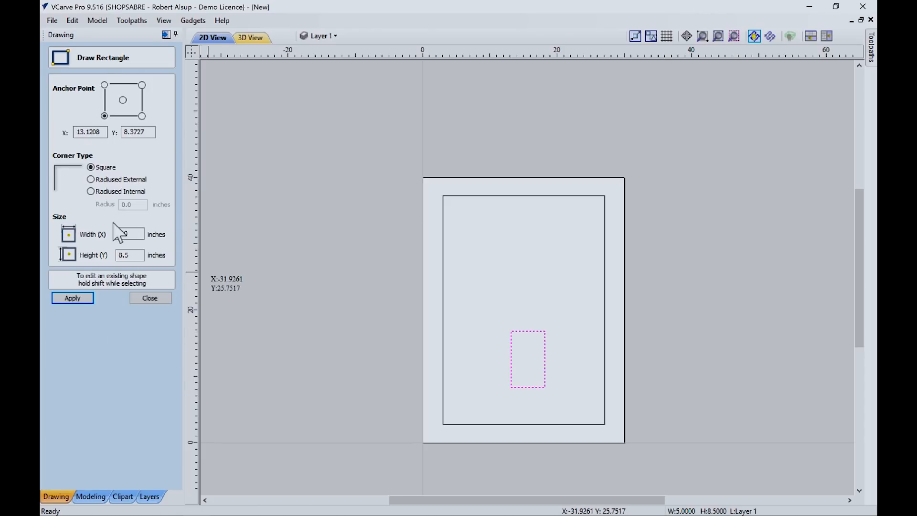
{"action": "double_click", "coordinate": [125, 234]}
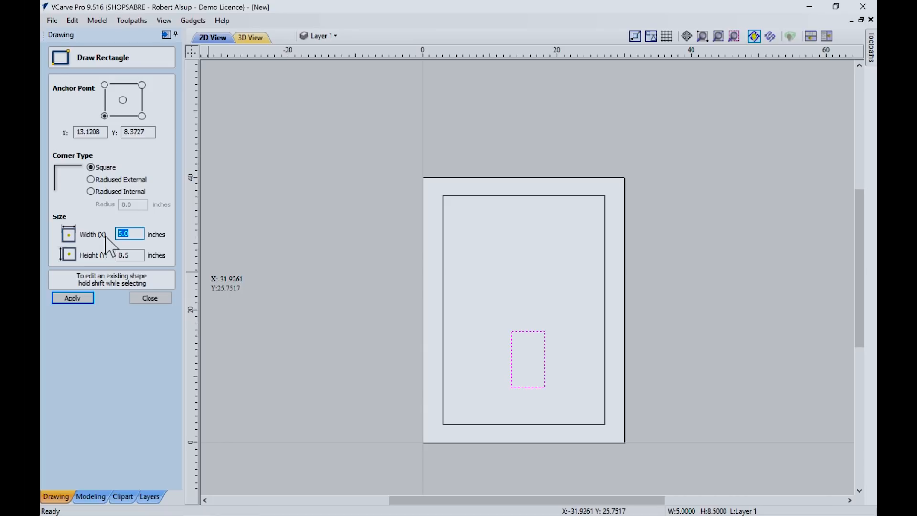
{"action": "double_click", "coordinate": [131, 255]}
{"action": "left_click", "coordinate": [84, 297]}
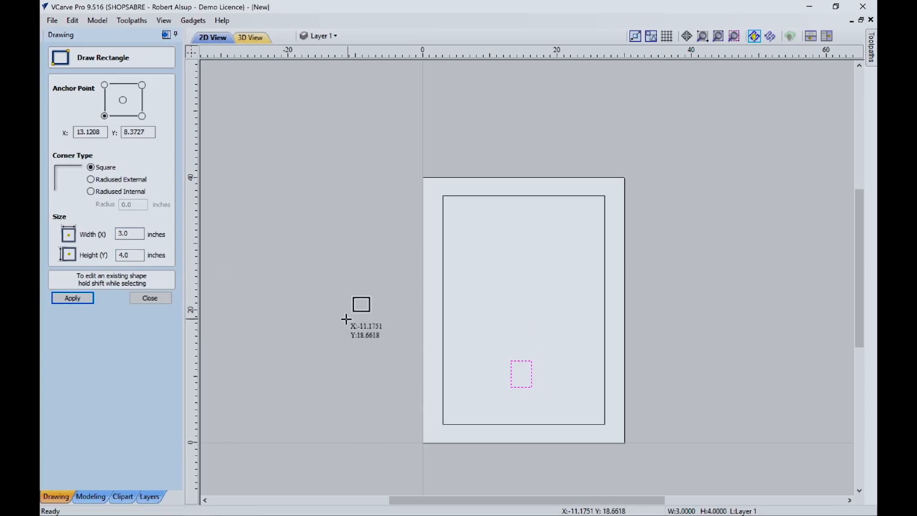
{"action": "left_click", "coordinate": [136, 298]}
Step: Align the small rectangle to the inside right and inside bottom edges of the large rectangle
{"action": "middle_click_drag", "start_coordinate": [425, 348], "coordinate": [344, 234]}
{"action": "left_click", "coordinate": [353, 371]}
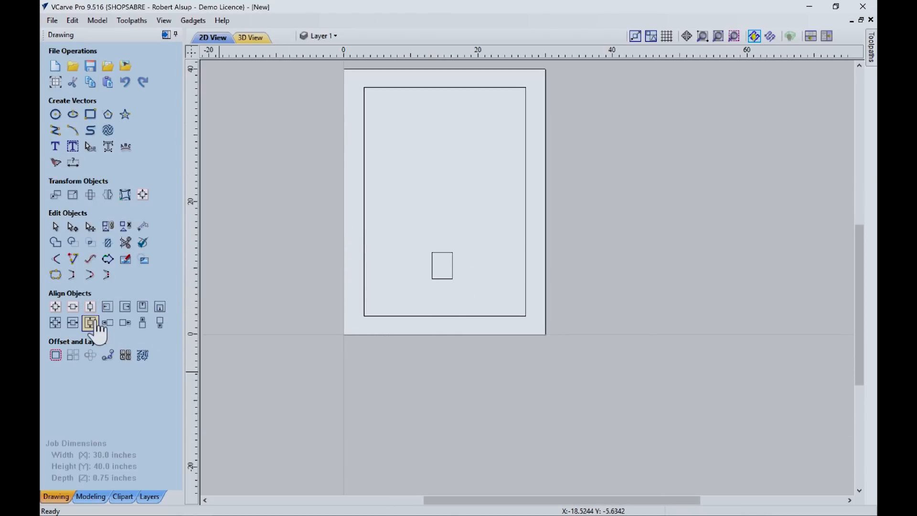
{"action": "left_click", "coordinate": [444, 254]}
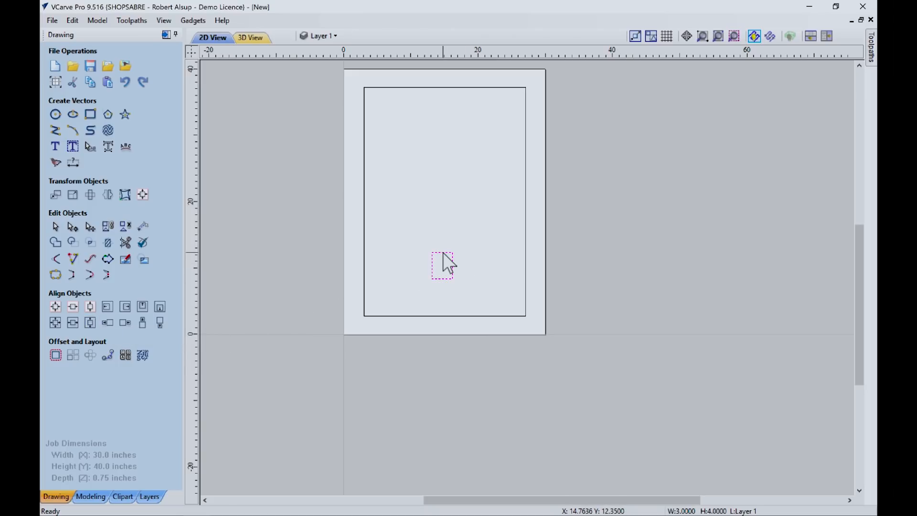
{"action": "left_click", "coordinate": [526, 248], "text": "shift"}
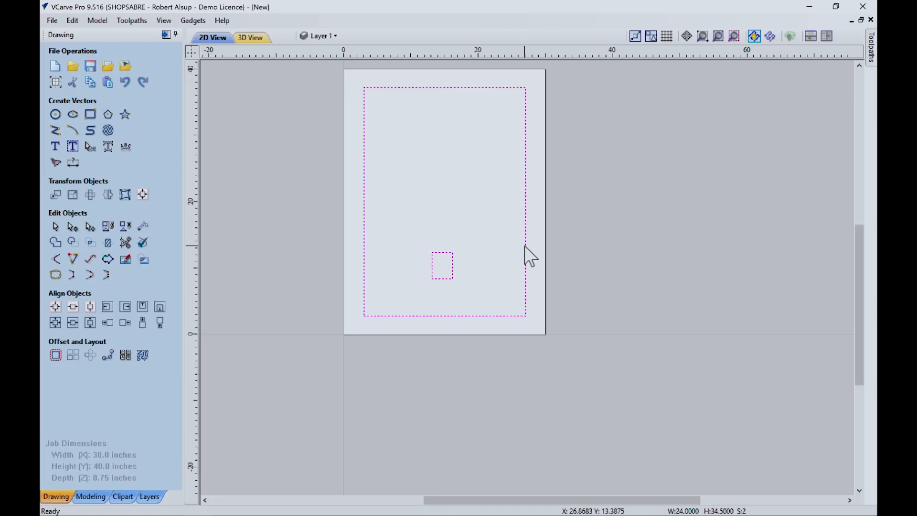
{"action": "left_click", "coordinate": [125, 309]}
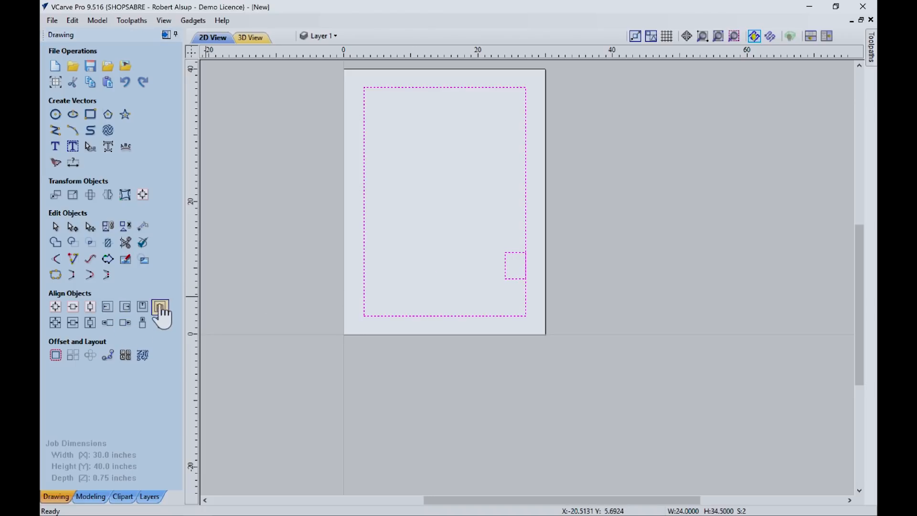
{"action": "left_click", "coordinate": [611, 266]}
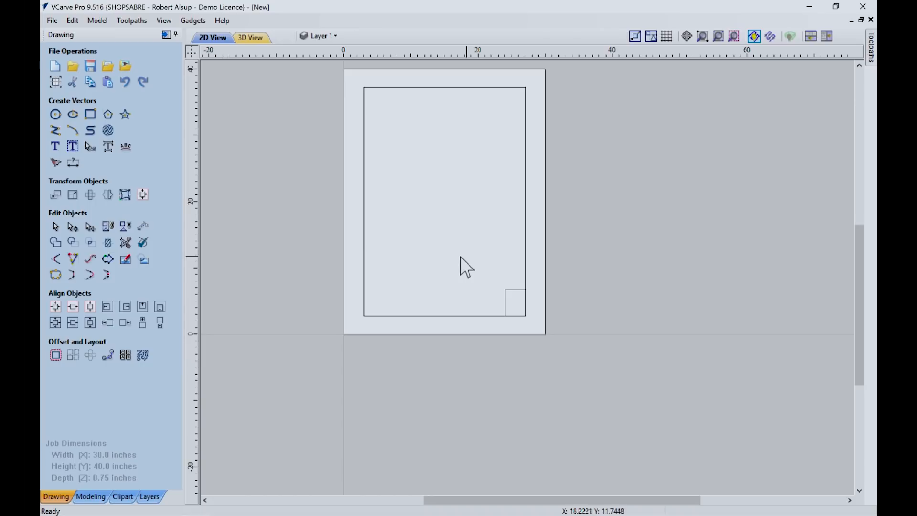
Step: Subtract the small corner rectangle from the large rectangle to notch its lower-right corner
{"action": "left_click", "coordinate": [525, 210]}
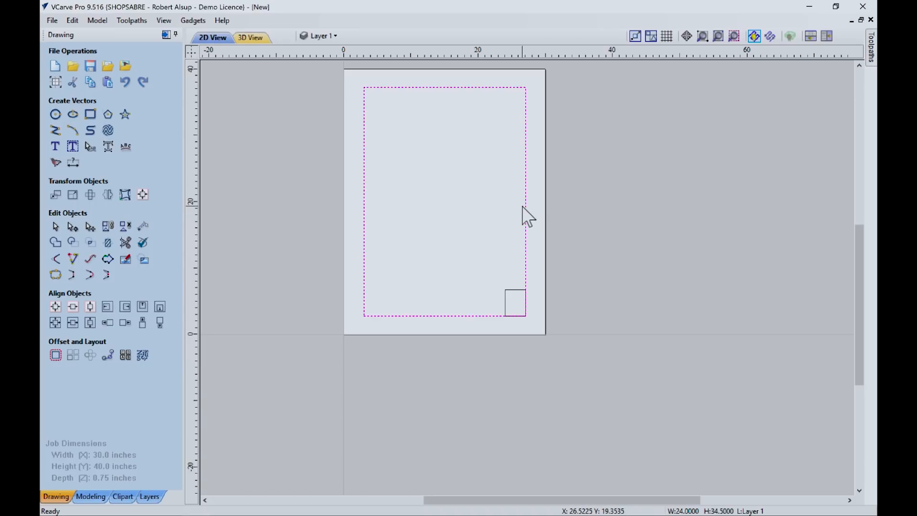
{"action": "left_click", "coordinate": [511, 290], "text": "shift"}
{"action": "left_click", "coordinate": [72, 244]}
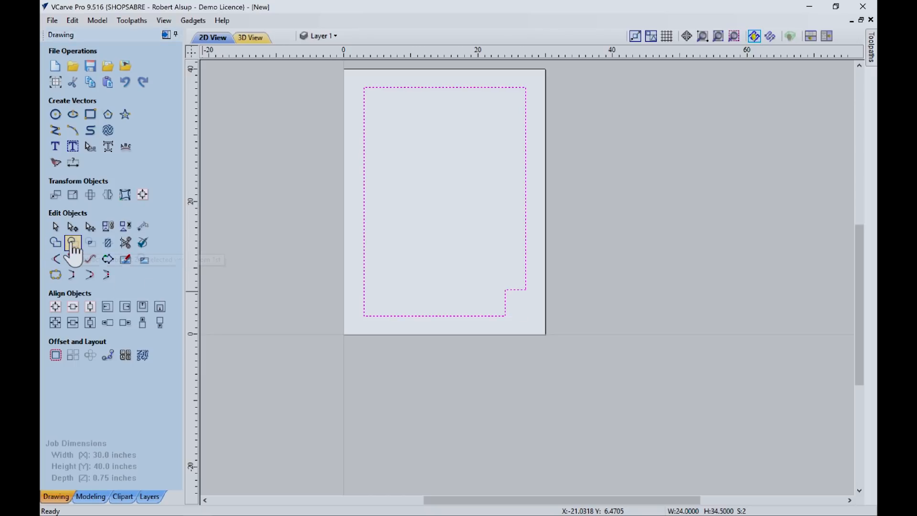
{"action": "left_click", "coordinate": [256, 270]}
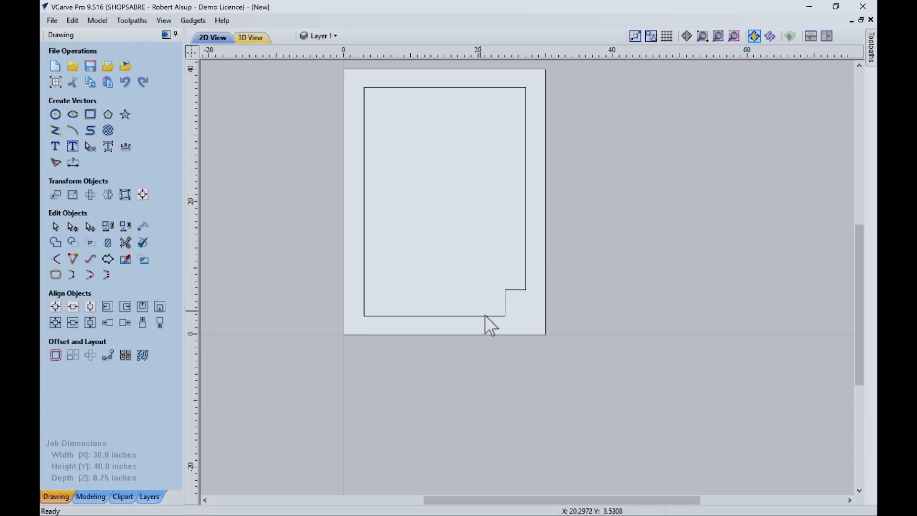
{"action": "left_click", "coordinate": [467, 315]}
{"action": "left_click", "coordinate": [467, 316]}
{"action": "left_click", "coordinate": [575, 299]}
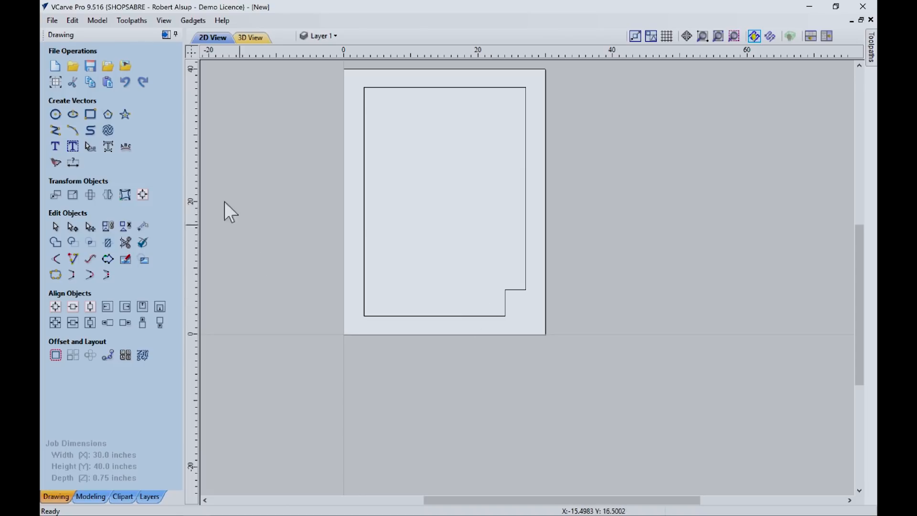
Step: Draw a small rectangle inside the upper part of the notched panel and size it to 4 inches wide by 0.75 inches high
{"action": "left_click", "coordinate": [91, 114]}
{"action": "left_click_drag", "start_coordinate": [423, 160], "coordinate": [484, 173]}
{"action": "double_click", "coordinate": [128, 233]}
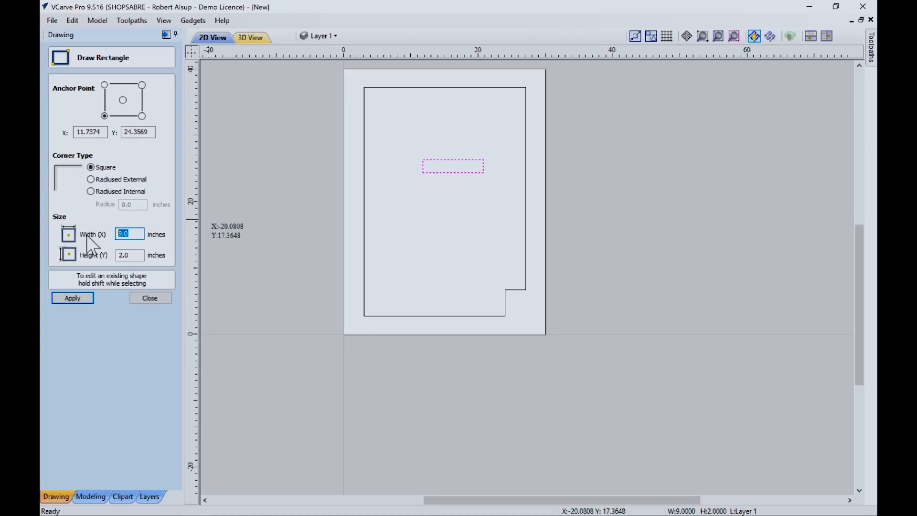
{"action": "key", "text": "Tab"}
{"action": "type", "text": ".7"}
{"action": "left_click", "coordinate": [78, 299]}
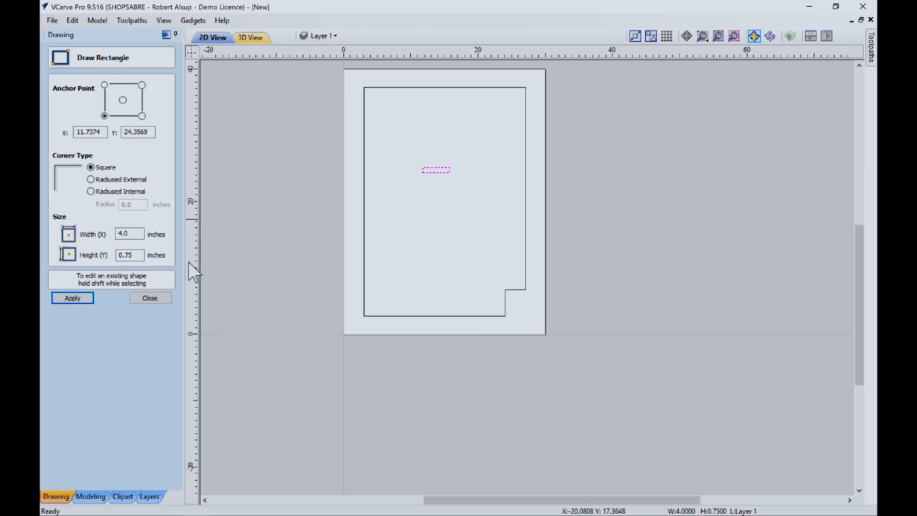
{"action": "left_click", "coordinate": [150, 298]}
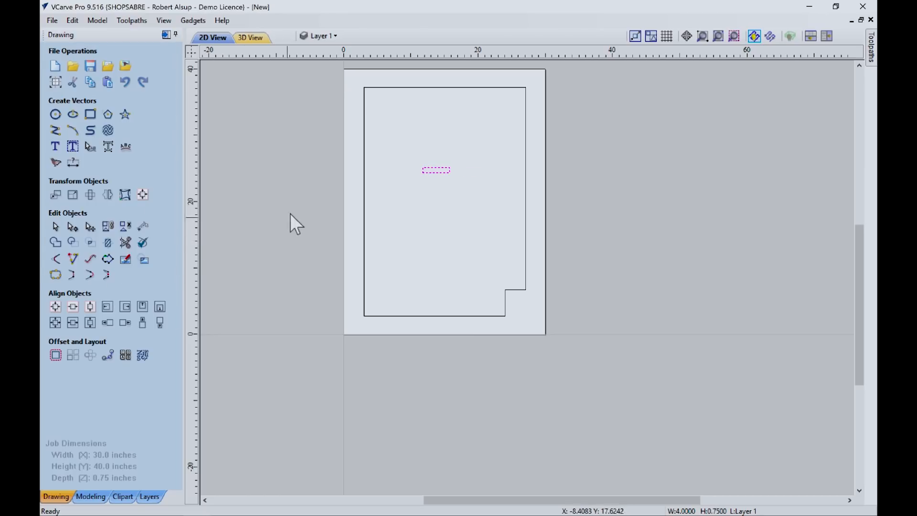
Step: Align the 4 x 0.75 inch rectangle to the inside top and inside right edges of the notched panel
{"action": "left_click", "coordinate": [457, 87], "text": "shift"}
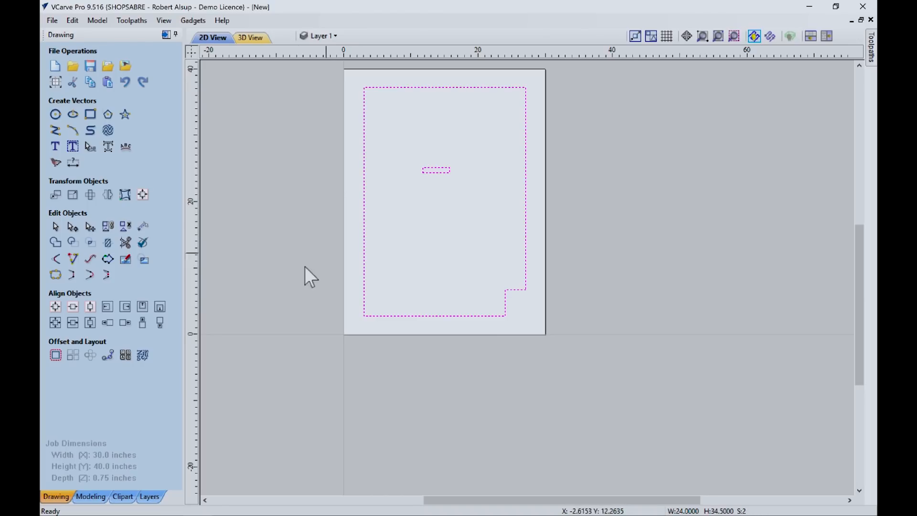
{"action": "left_click", "coordinate": [126, 309]}
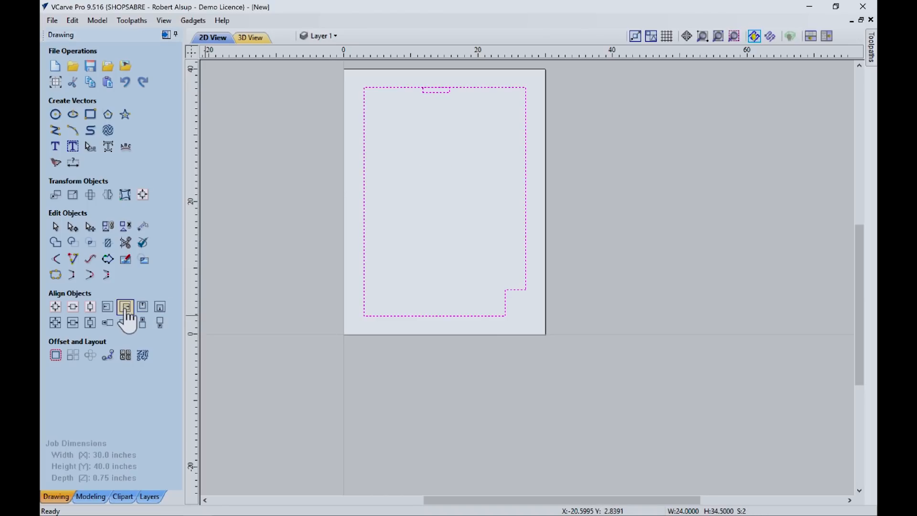
{"action": "left_click", "coordinate": [389, 271]}
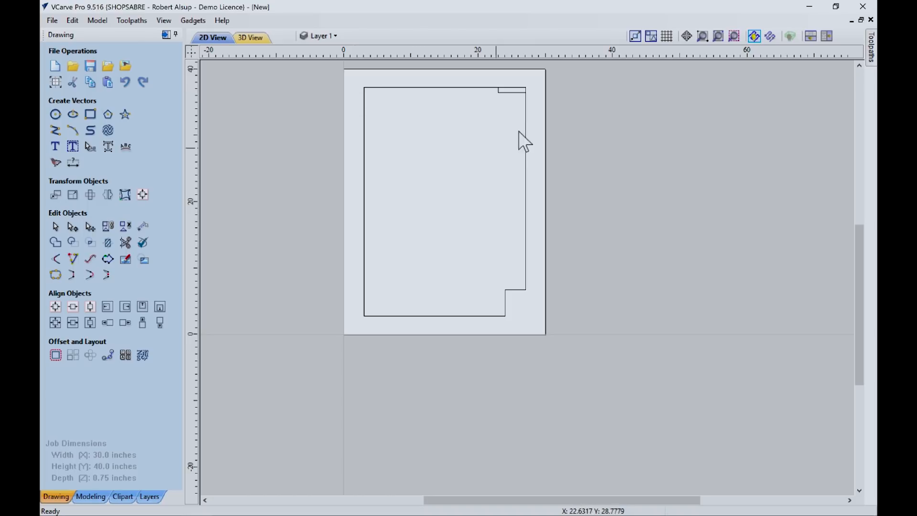
Step: Copy the small rectangle in the panel's upper-right corner and paste it in place
{"action": "left_click", "coordinate": [509, 92]}
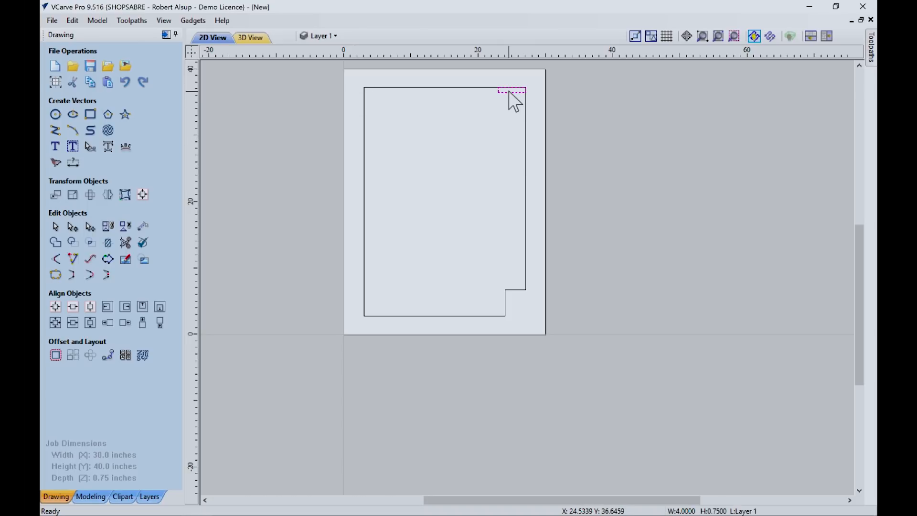
{"action": "right_click", "coordinate": [509, 92]}
{"action": "left_click", "coordinate": [546, 139]}
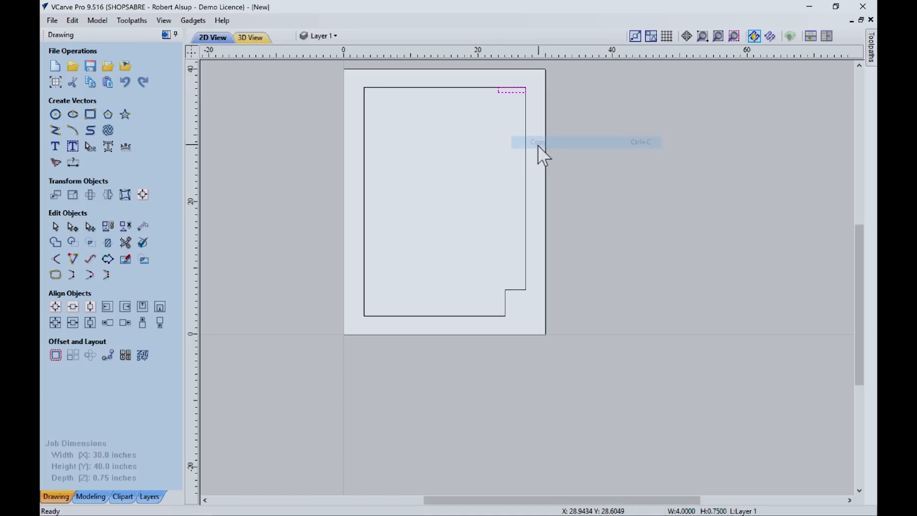
{"action": "middle_click_drag", "start_coordinate": [513, 116], "coordinate": [470, 225]}
{"action": "scroll", "coordinate": [481, 198], "scroll_direction": "up", "scroll_amount": 4}
{"action": "right_click", "coordinate": [459, 240]}
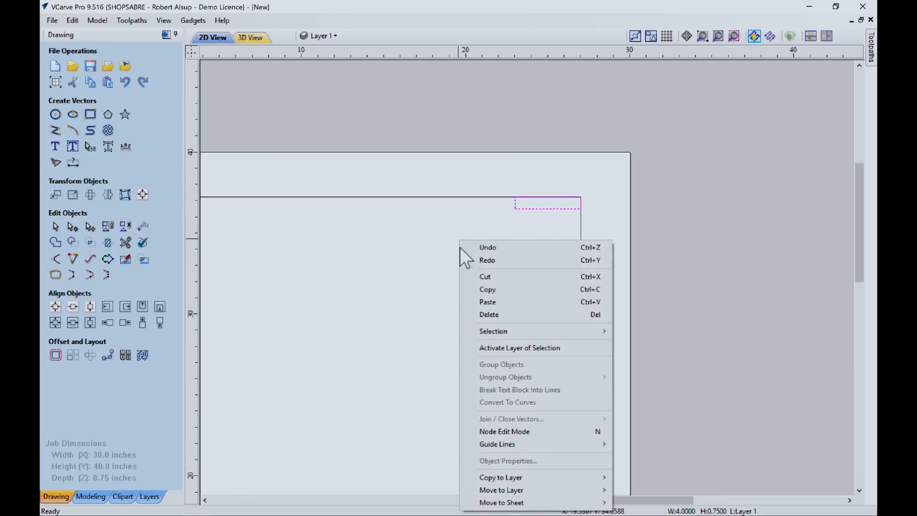
{"action": "left_click", "coordinate": [500, 304]}
{"action": "scroll", "coordinate": [543, 211], "scroll_direction": "down", "scroll_amount": 2}
{"action": "scroll", "coordinate": [535, 222], "scroll_direction": "up", "scroll_amount": 4}
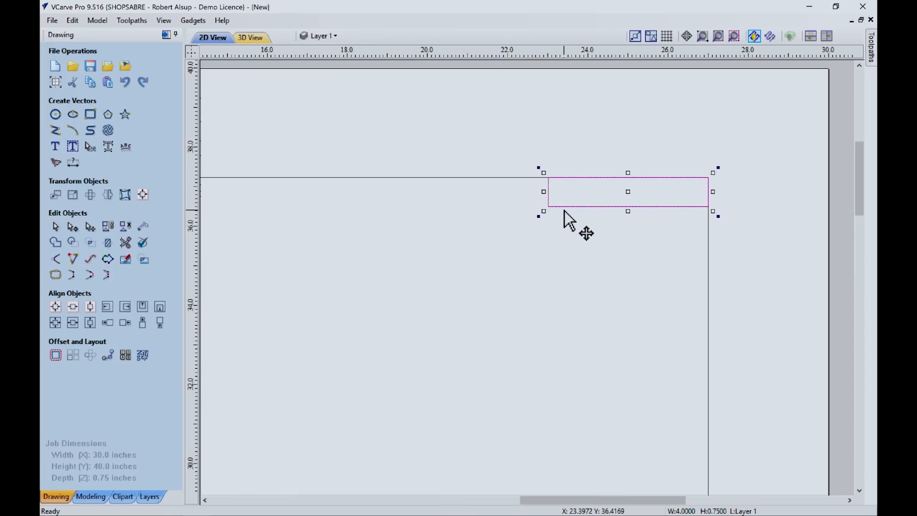
Step: Copy the selected corner rectangle again and paste another duplicate on the same spot
{"action": "left_click", "coordinate": [571, 207]}
{"action": "right_click", "coordinate": [549, 239]}
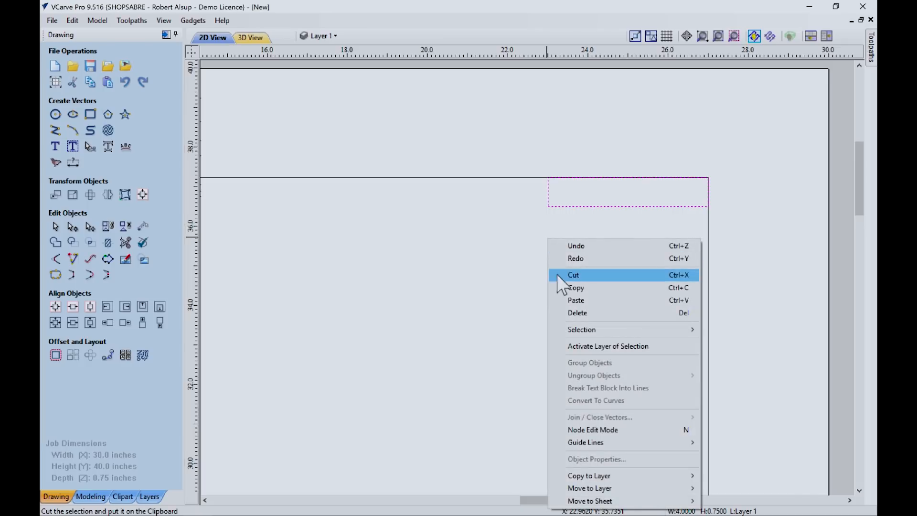
{"action": "left_click", "coordinate": [585, 290]}
{"action": "right_click", "coordinate": [538, 255]}
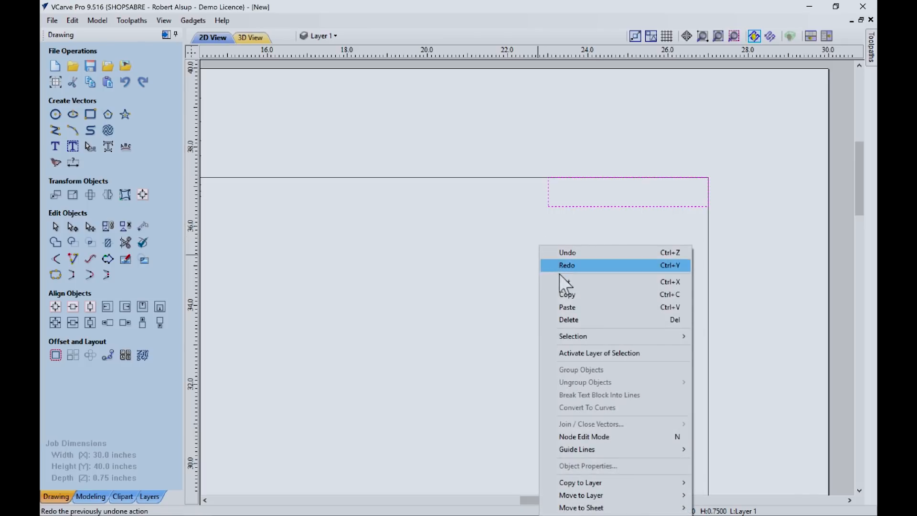
{"action": "left_click", "coordinate": [571, 311]}
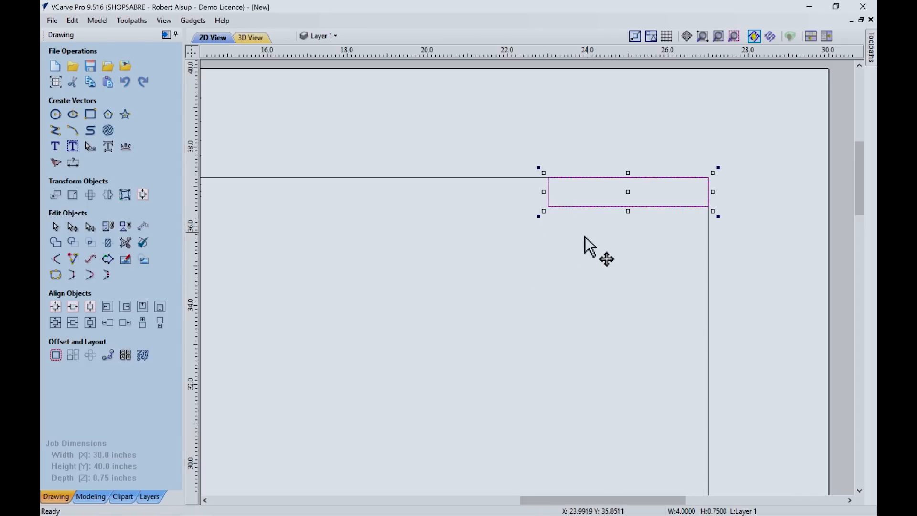
{"action": "scroll", "coordinate": [580, 245], "scroll_direction": "up", "scroll_amount": 1}
{"action": "scroll", "coordinate": [579, 242], "scroll_direction": "down", "scroll_amount": 2}
{"action": "scroll", "coordinate": [579, 242], "scroll_direction": "down", "scroll_amount": 1}
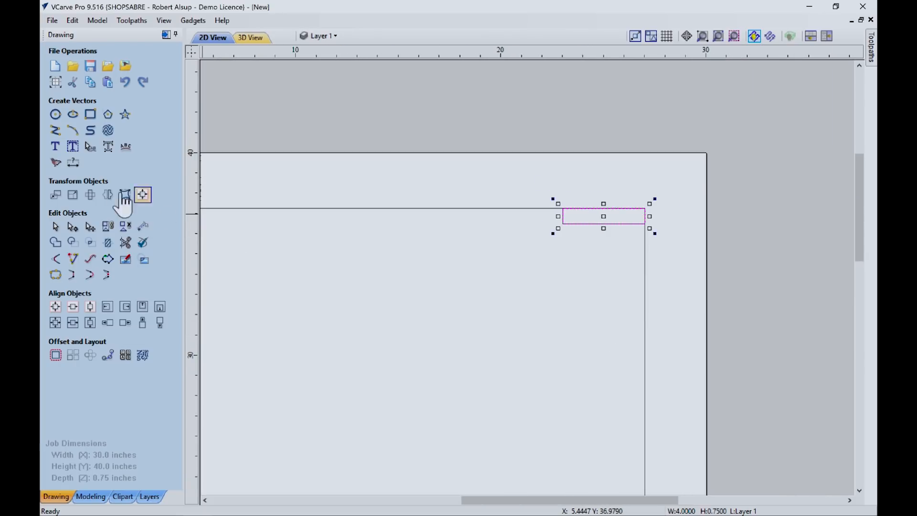
Step: Move the pasted rectangle straight down by about 6 inches with a relative move, keeping it on the panel's right edge
{"action": "left_click", "coordinate": [54, 193]}
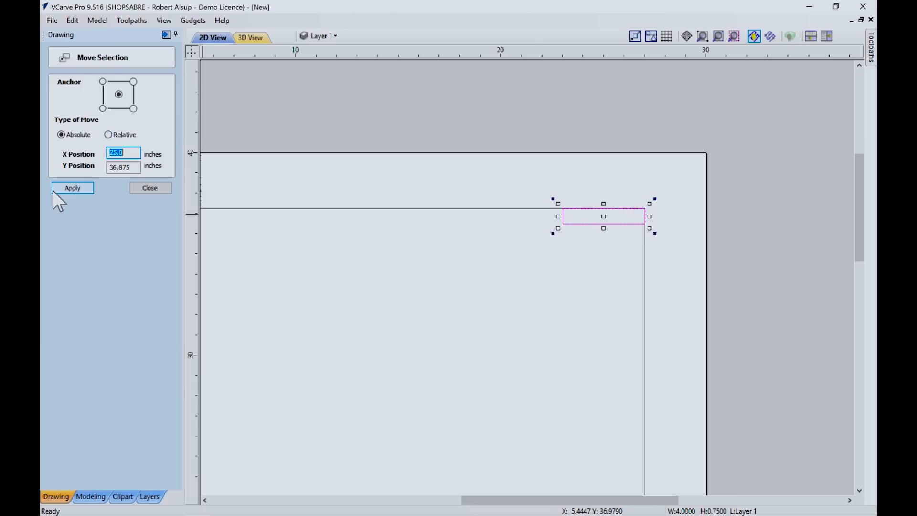
{"action": "left_click", "coordinate": [108, 135]}
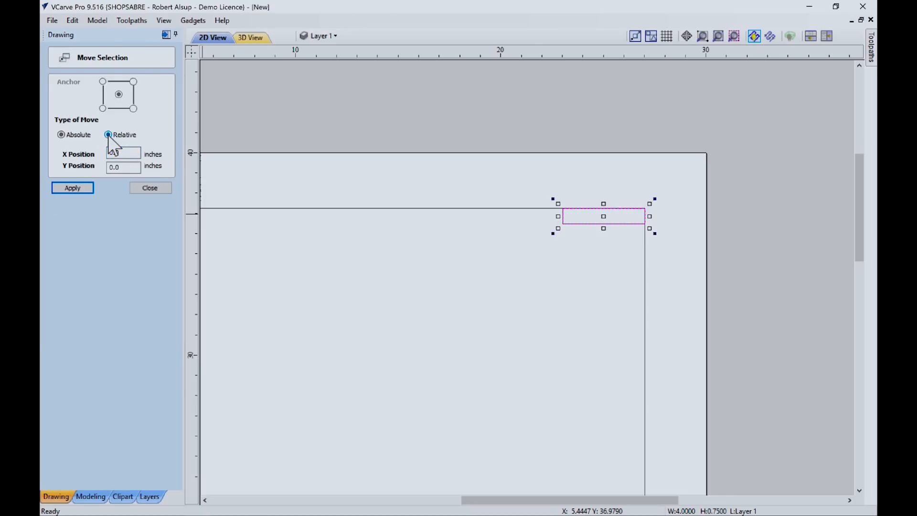
{"action": "left_click", "coordinate": [125, 167]}
{"action": "left_click", "coordinate": [74, 185]}
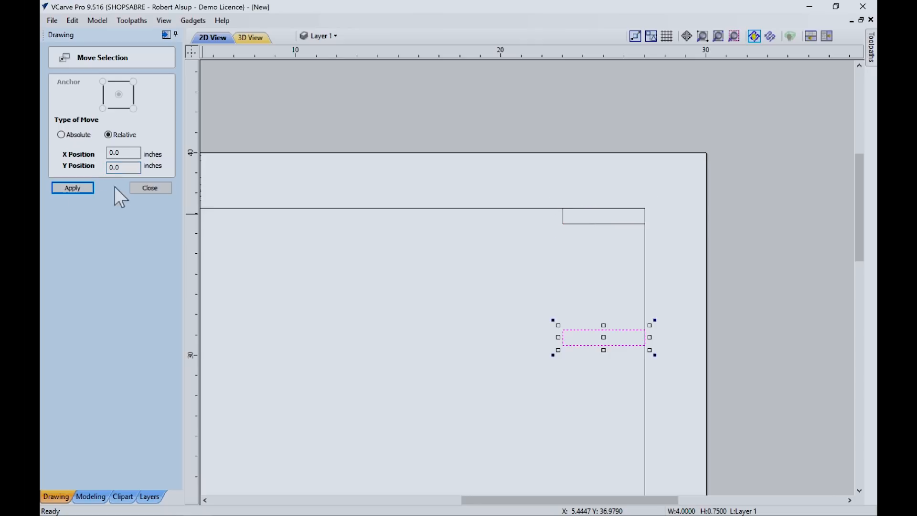
{"action": "left_click", "coordinate": [151, 188]}
{"action": "left_click", "coordinate": [426, 338]}
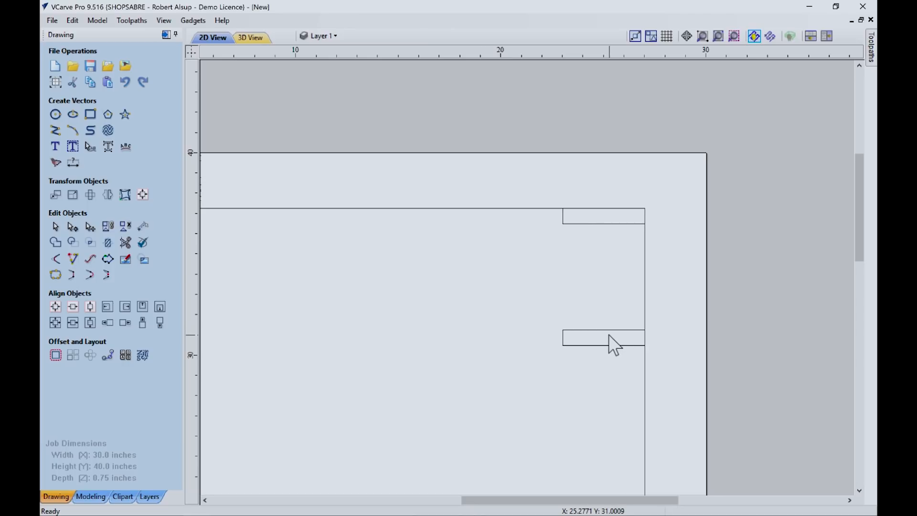
Step: Paste another copy of the small rectangle and align it to the inside left edge of the panel
{"action": "scroll", "coordinate": [531, 274], "scroll_direction": "down", "scroll_amount": 3}
{"action": "middle_click_drag", "start_coordinate": [482, 288], "coordinate": [582, 258]}
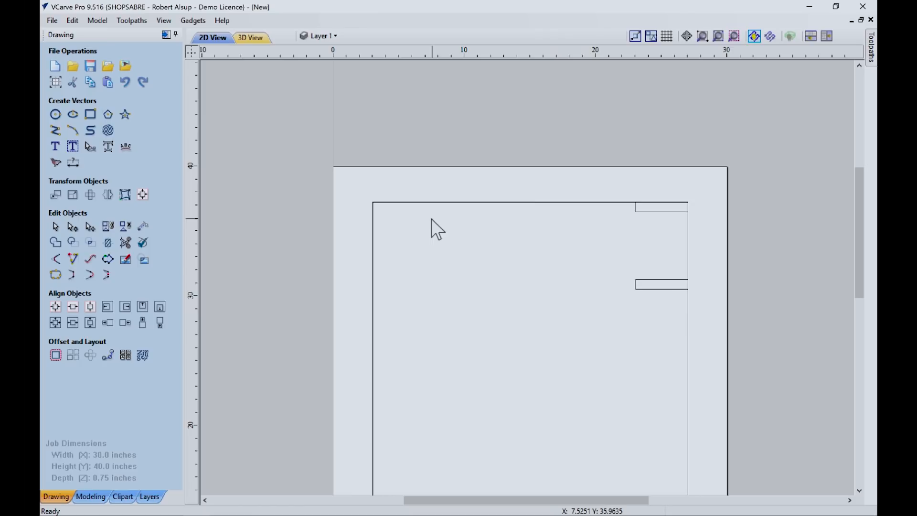
{"action": "right_click", "coordinate": [575, 235]}
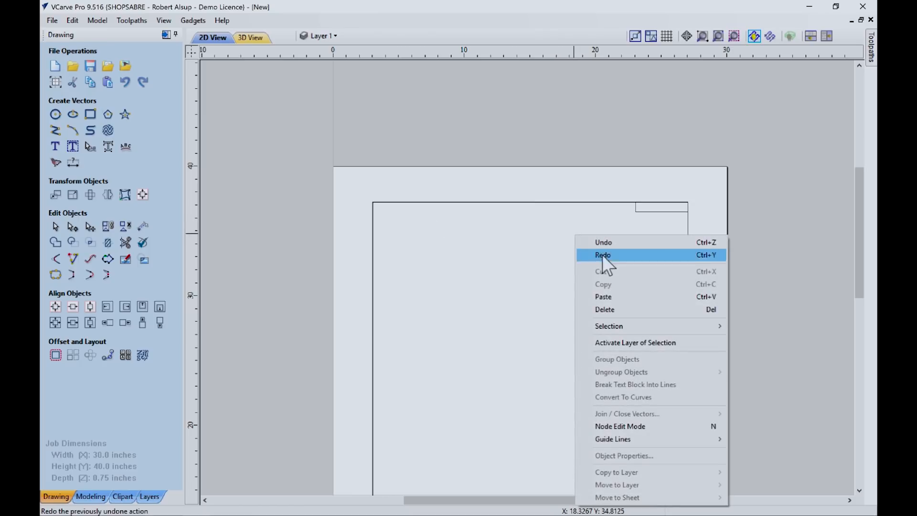
{"action": "left_click", "coordinate": [618, 299]}
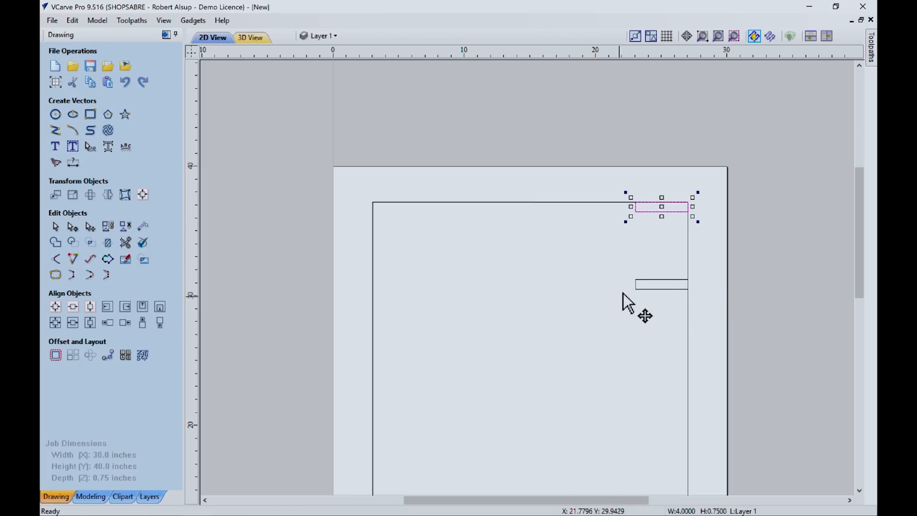
{"action": "left_click", "coordinate": [516, 203], "text": "shift"}
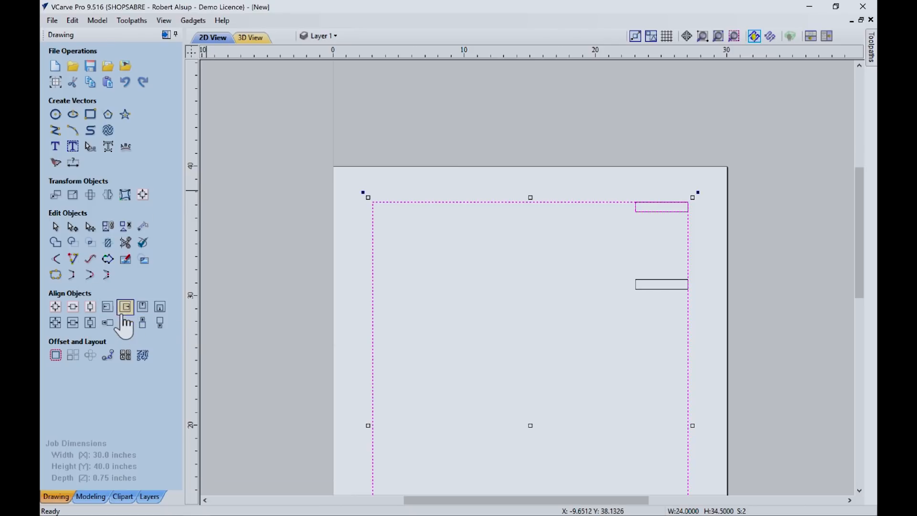
{"action": "left_click", "coordinate": [108, 307]}
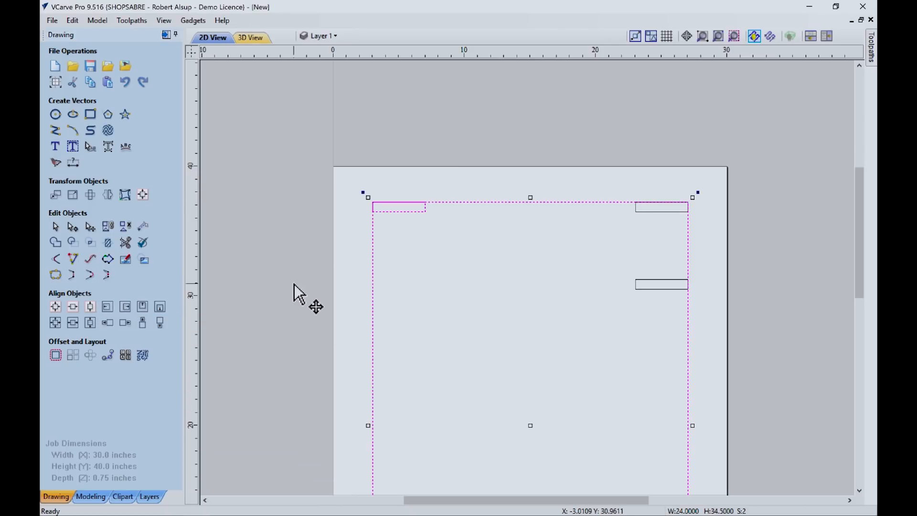
{"action": "left_click", "coordinate": [401, 244]}
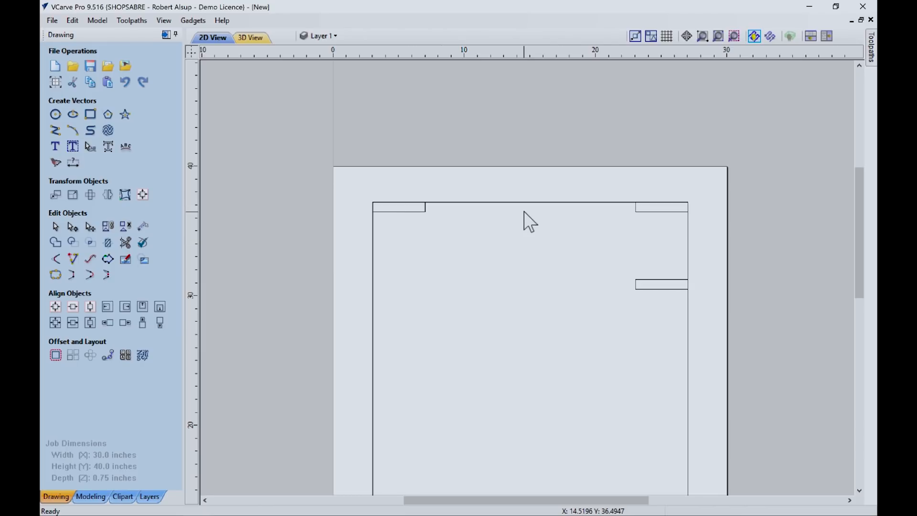
Step: Shift the upper-left rectangle about 1 inch to the right along the panel's top edge with a relative move
{"action": "left_click", "coordinate": [424, 212]}
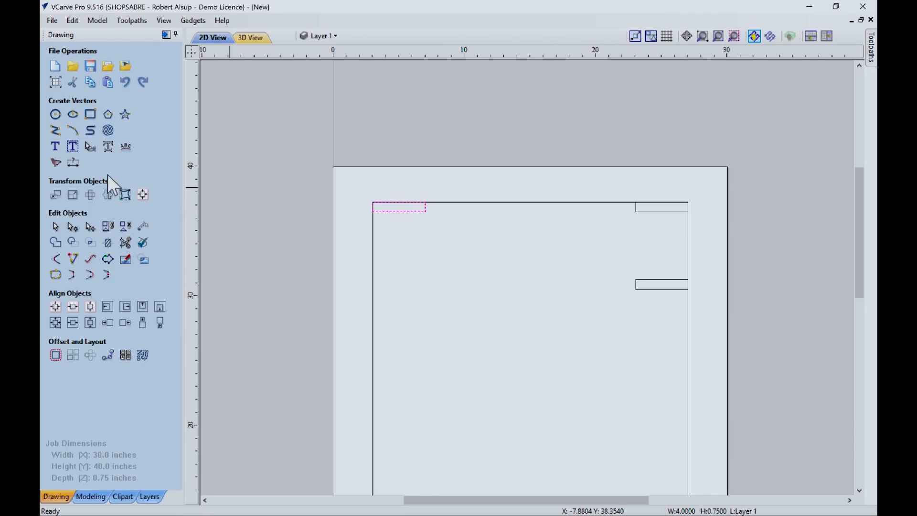
{"action": "left_click", "coordinate": [56, 195]}
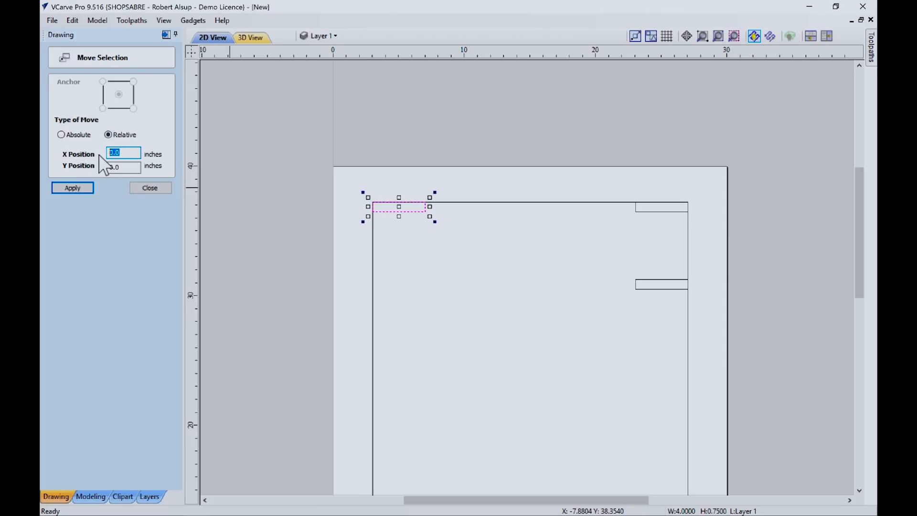
{"action": "left_click", "coordinate": [84, 189]}
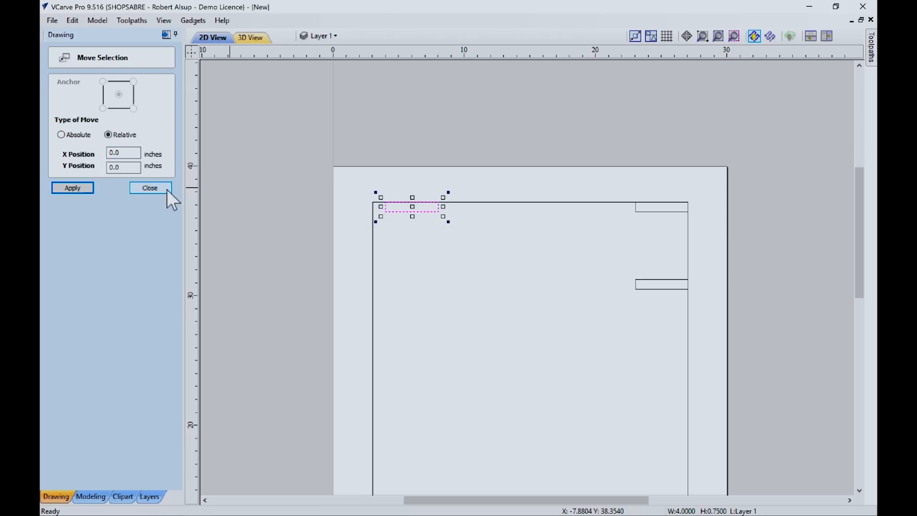
{"action": "left_click", "coordinate": [328, 240]}
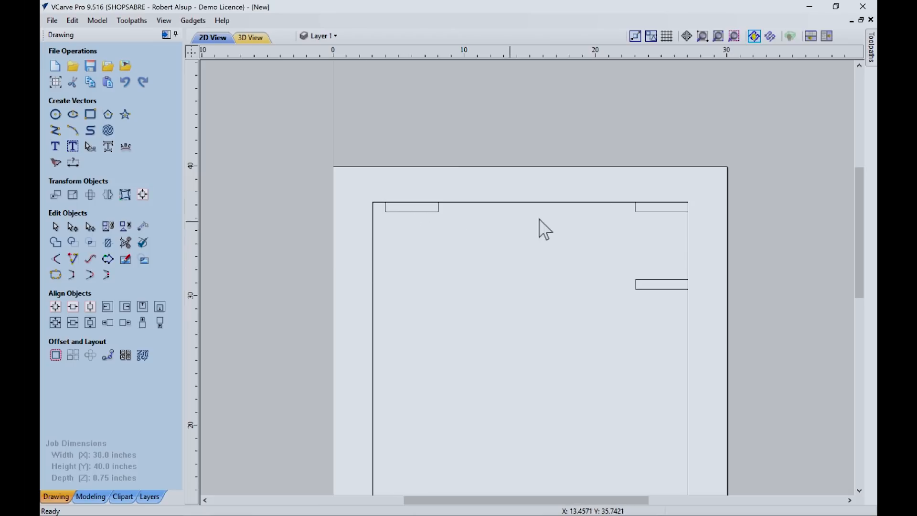
Step: Paste another copy of the small rectangle and move it down the panel's right edge to just above the corner notch
{"action": "scroll", "coordinate": [595, 322], "scroll_direction": "up", "scroll_amount": 1}
{"action": "middle_click_drag", "start_coordinate": [590, 329], "coordinate": [577, 221]}
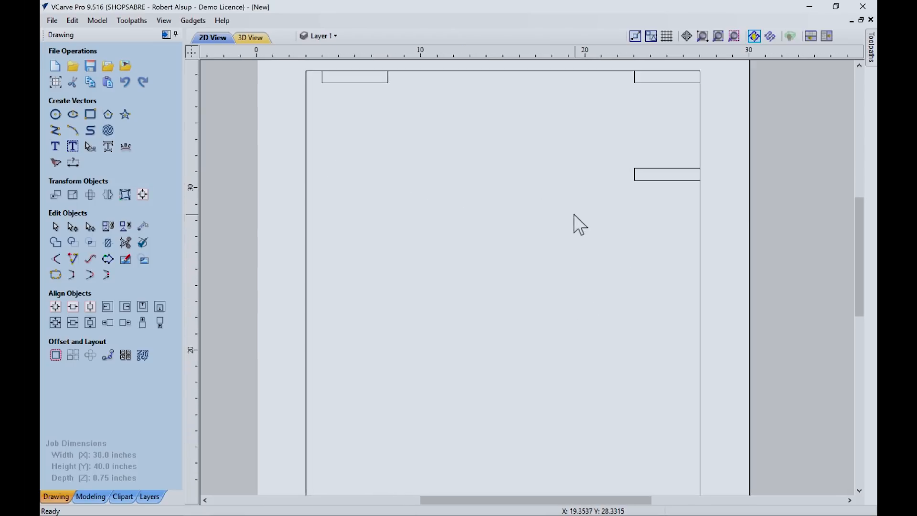
{"action": "scroll", "coordinate": [577, 221], "scroll_direction": "down", "scroll_amount": 4}
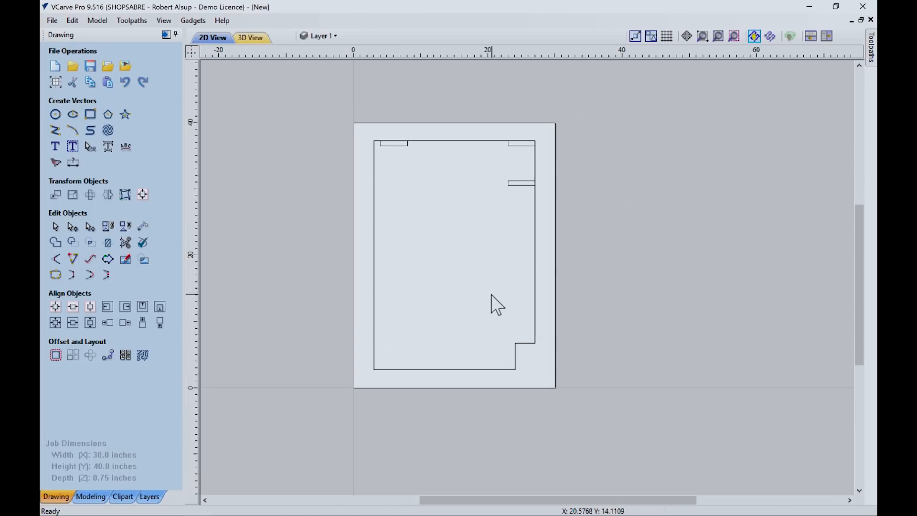
{"action": "right_click", "coordinate": [474, 258]}
{"action": "left_click", "coordinate": [501, 307]}
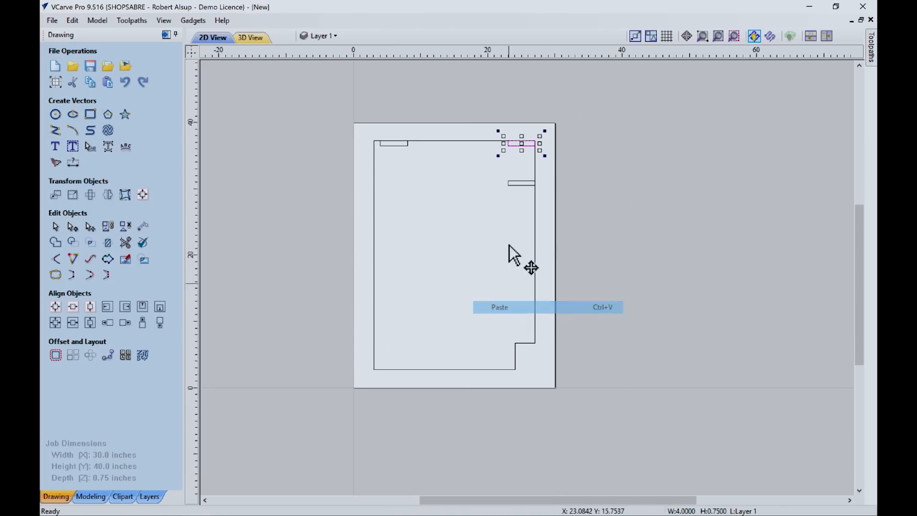
{"action": "left_click_drag", "start_coordinate": [520, 150], "coordinate": [522, 335]}
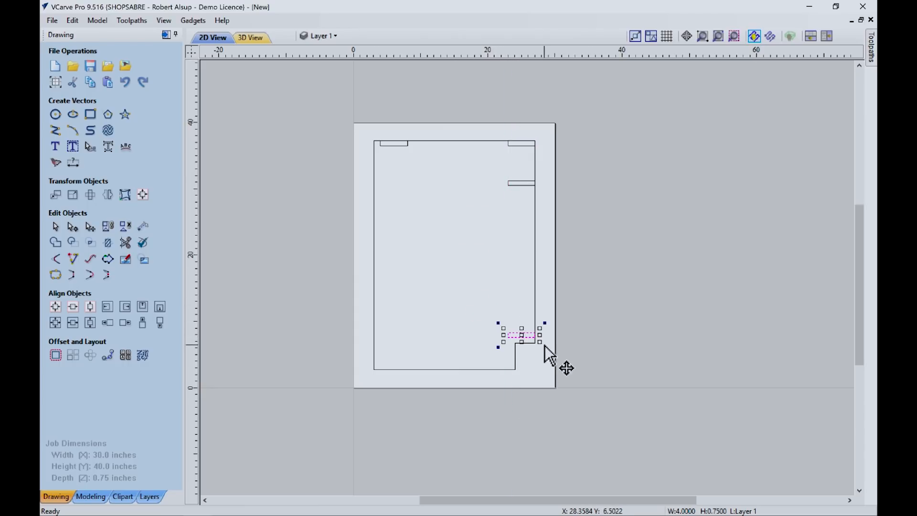
Step: Lower the new rectangle so it rests on the notch's upper edge, flush with the panel's right edge
{"action": "scroll", "coordinate": [545, 346], "scroll_direction": "down", "scroll_amount": 2}
{"action": "scroll", "coordinate": [547, 352], "scroll_direction": "up", "scroll_amount": 10}
{"action": "middle_click_drag", "start_coordinate": [626, 307], "coordinate": [567, 350]}
{"action": "left_click_drag", "start_coordinate": [513, 220], "coordinate": [497, 287]}
{"action": "scroll", "coordinate": [586, 377], "scroll_direction": "down", "scroll_amount": 2}
{"action": "scroll", "coordinate": [578, 367], "scroll_direction": "down", "scroll_amount": 2}
{"action": "middle_click_drag", "start_coordinate": [532, 335], "coordinate": [593, 311]}
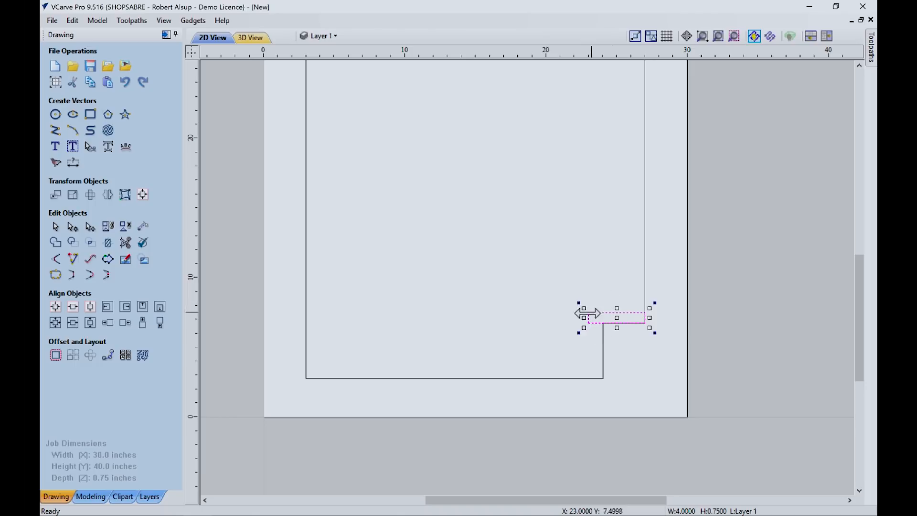
Step: Widen the small rectangle above the corner notch to 24 inches, anchored at its lower-right corner with width and height unlinked
{"action": "scroll", "coordinate": [574, 294], "scroll_direction": "down", "scroll_amount": 3}
{"action": "scroll", "coordinate": [572, 241], "scroll_direction": "up", "scroll_amount": 2}
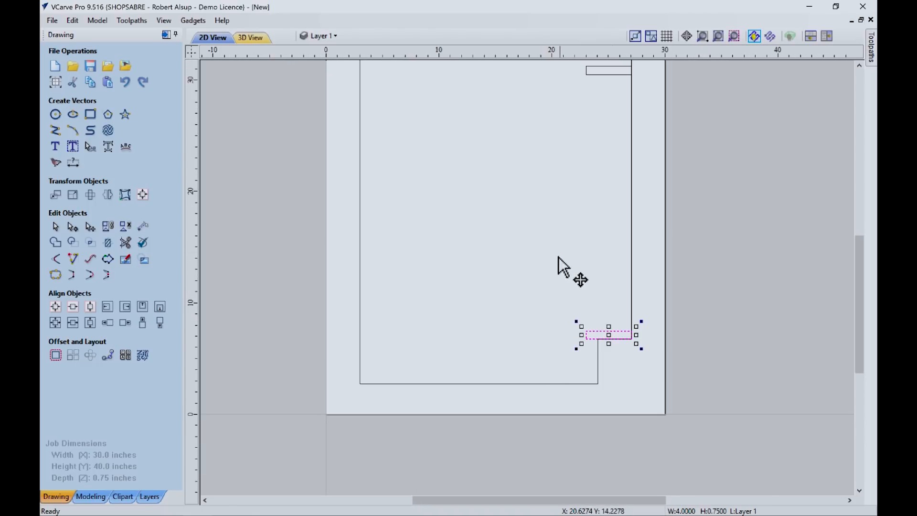
{"action": "middle_click_drag", "start_coordinate": [558, 257], "coordinate": [433, 206]}
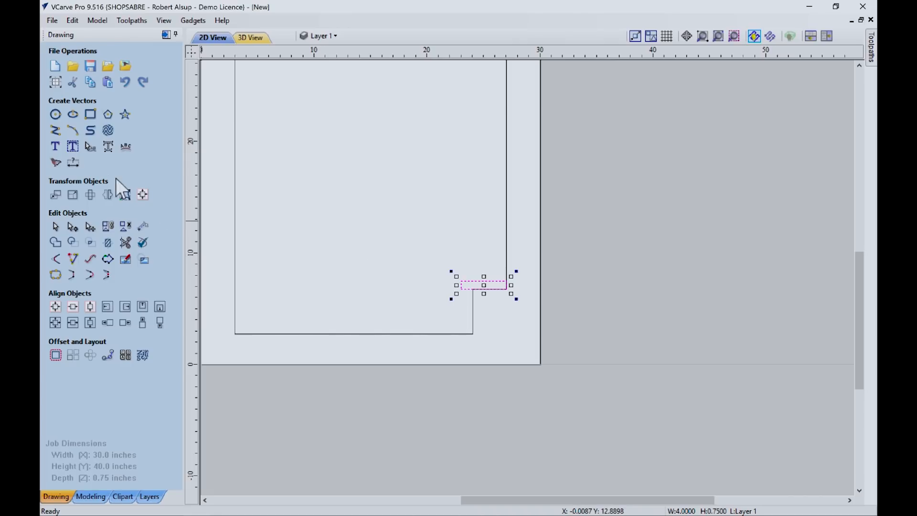
{"action": "left_click", "coordinate": [75, 194]}
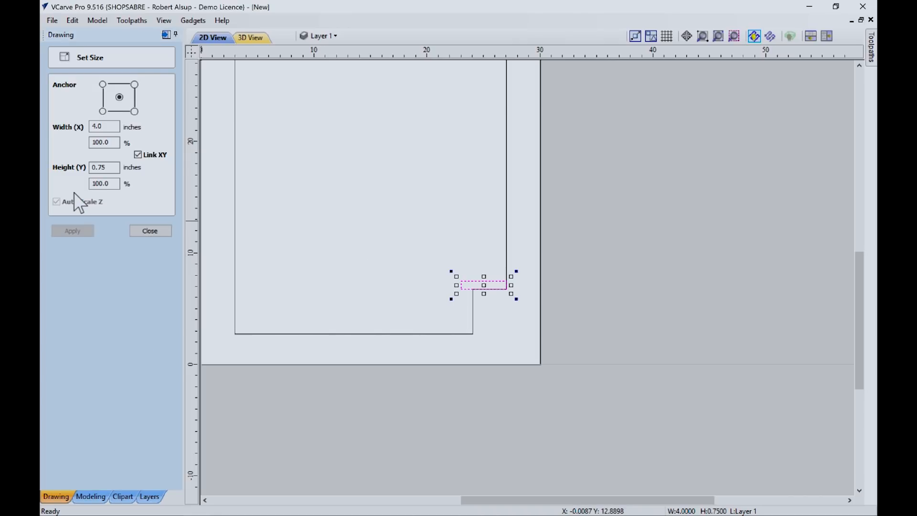
{"action": "left_click", "coordinate": [135, 111]}
{"action": "type", "text": "24"}
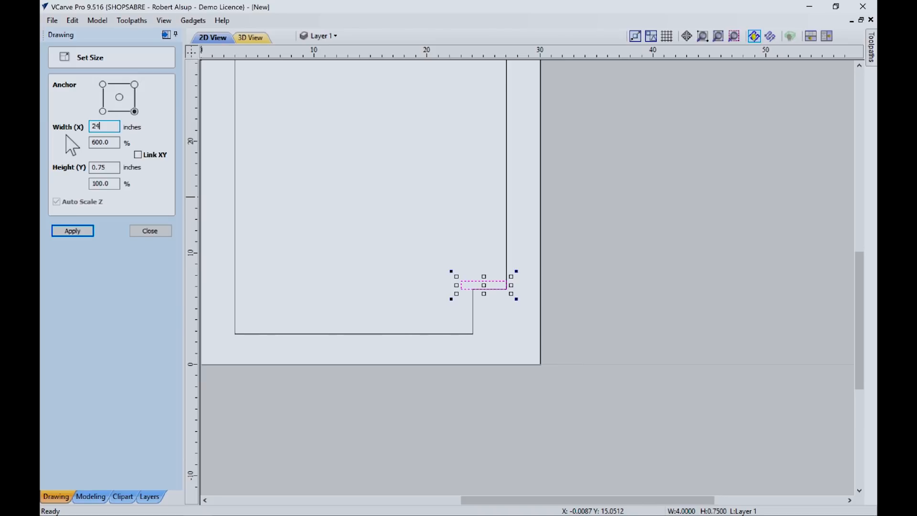
{"action": "left_click", "coordinate": [76, 231]}
{"action": "left_click", "coordinate": [152, 232]}
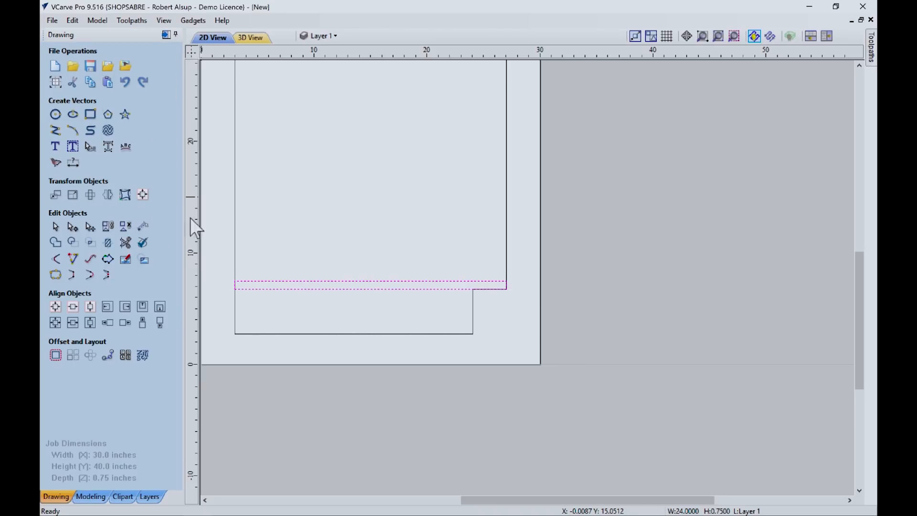
{"action": "middle_click_drag", "start_coordinate": [354, 215], "coordinate": [357, 256]}
{"action": "left_click", "coordinate": [358, 252]}
Step: Draw a vertical rectangle inside the panel's left half, about 20 inches tall, and set its width to 0.75 inches
{"action": "scroll", "coordinate": [365, 238], "scroll_direction": "up", "scroll_amount": 3}
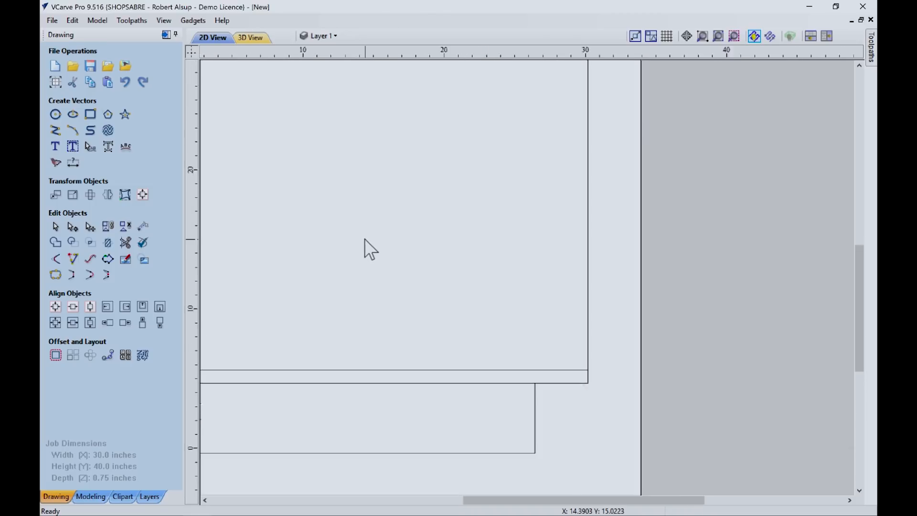
{"action": "scroll", "coordinate": [365, 239], "scroll_direction": "down", "scroll_amount": 7}
{"action": "middle_click_drag", "start_coordinate": [455, 205], "coordinate": [321, 240]}
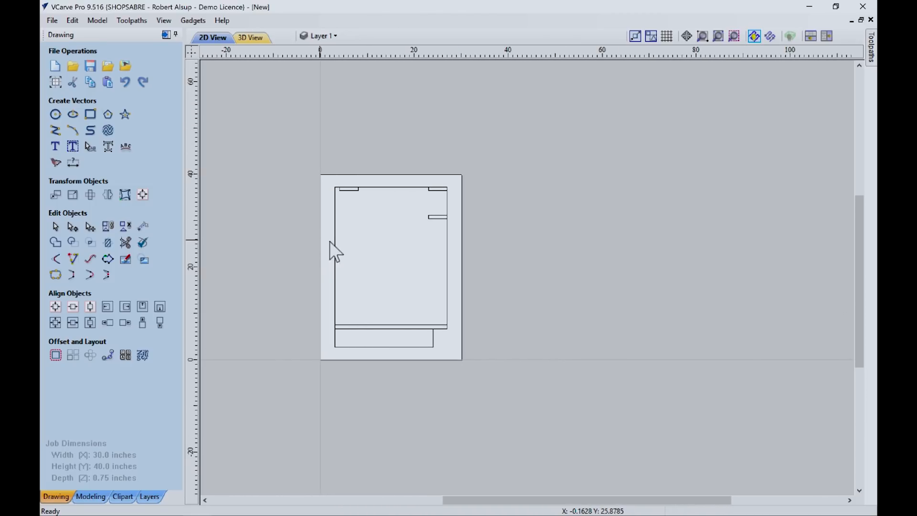
{"action": "middle_click_drag", "start_coordinate": [305, 273], "coordinate": [384, 272]}
{"action": "scroll", "coordinate": [384, 273], "scroll_direction": "up", "scroll_amount": 1}
{"action": "middle_click_drag", "start_coordinate": [529, 267], "coordinate": [507, 249]}
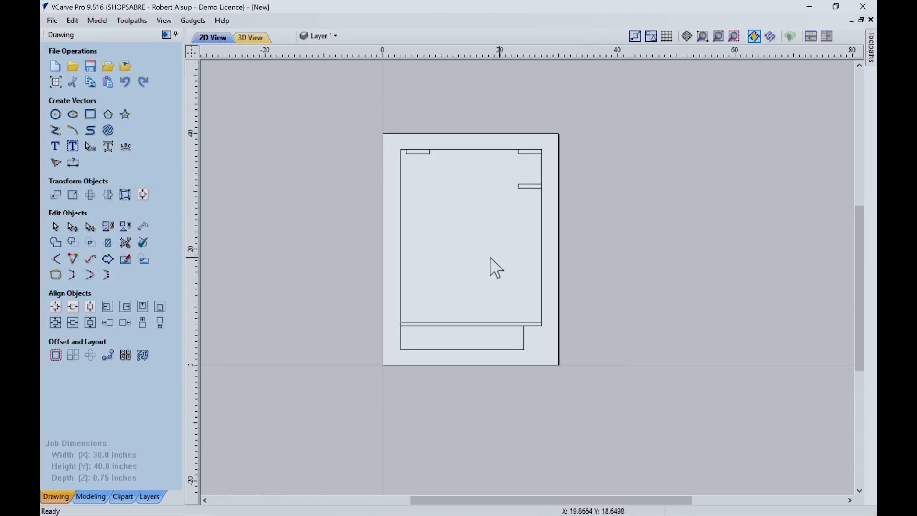
{"action": "scroll", "coordinate": [493, 182], "scroll_direction": "up", "scroll_amount": 2}
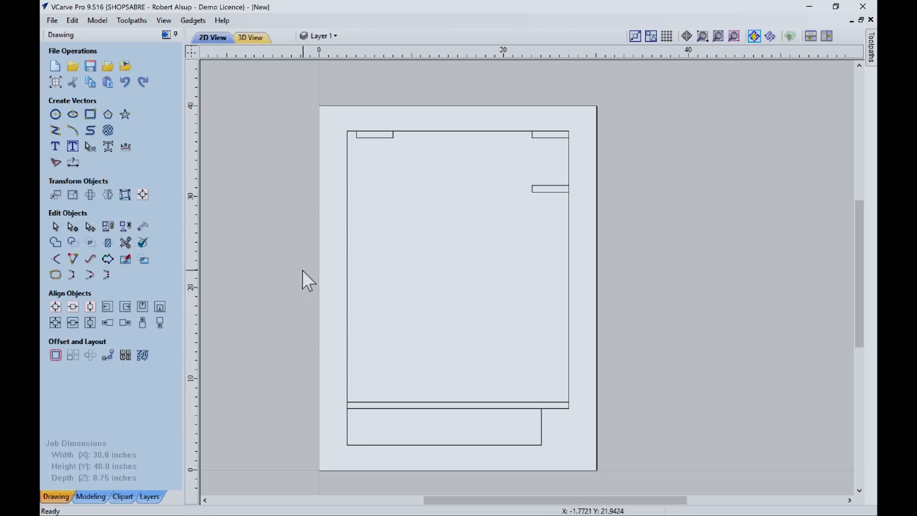
{"action": "left_click", "coordinate": [91, 114]}
{"action": "left_click_drag", "start_coordinate": [385, 348], "coordinate": [400, 165]}
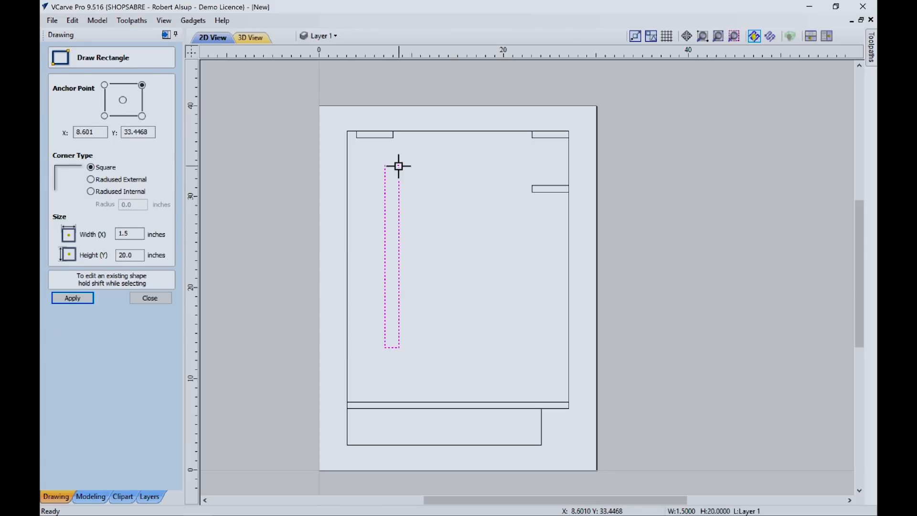
{"action": "double_click", "coordinate": [136, 235]}
{"action": "type", "text": ".75"}
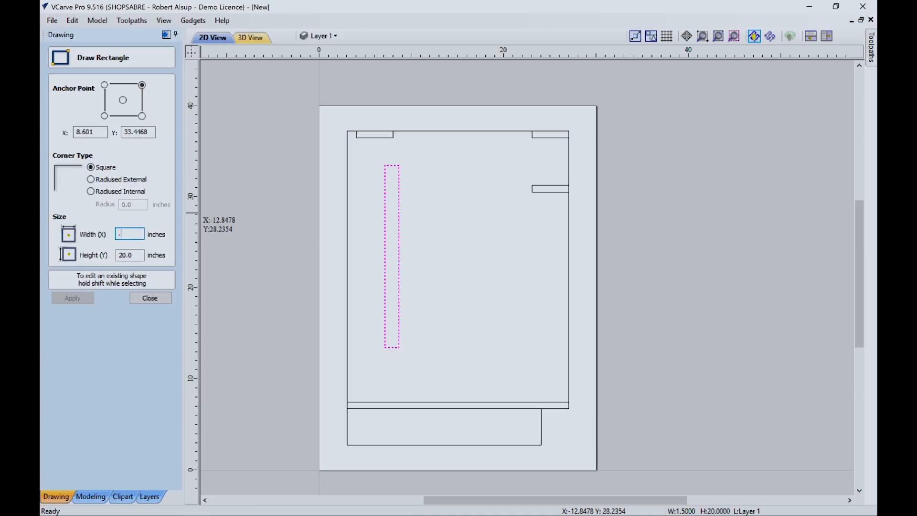
{"action": "left_click", "coordinate": [92, 298]}
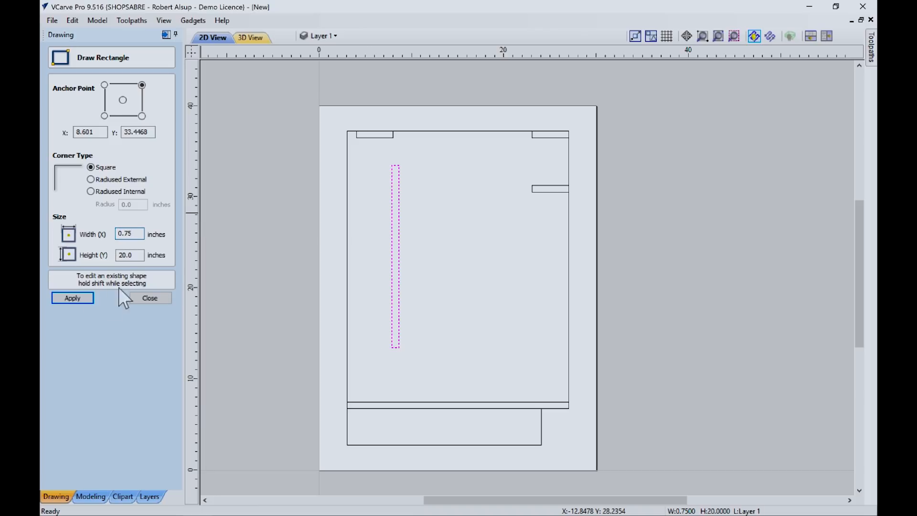
{"action": "left_click", "coordinate": [147, 297]}
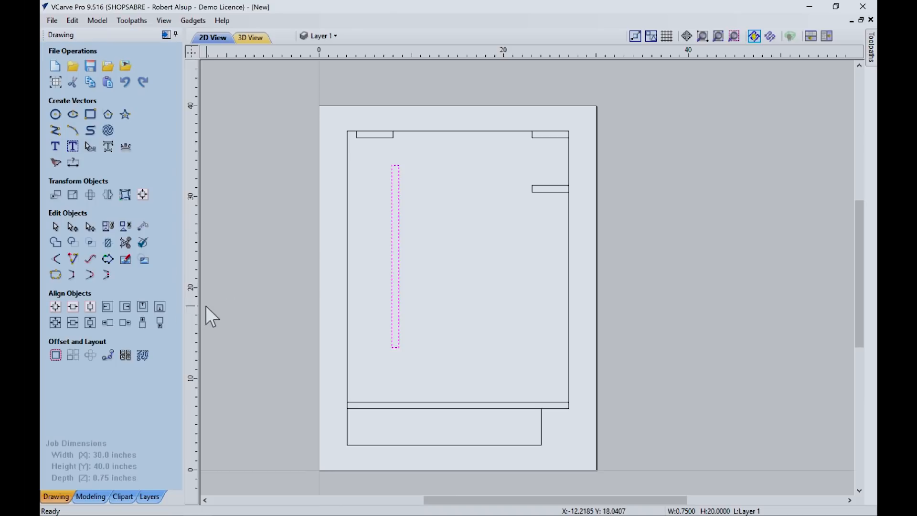
Step: Align the tall vertical rectangle to the inside left and inside top edges of the panel
{"action": "left_click", "coordinate": [348, 280], "text": "shift"}
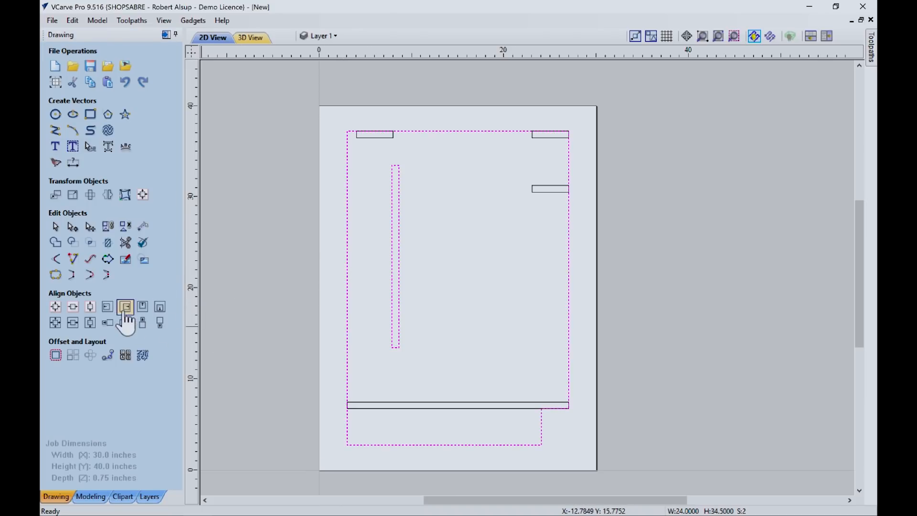
{"action": "left_click", "coordinate": [108, 307]}
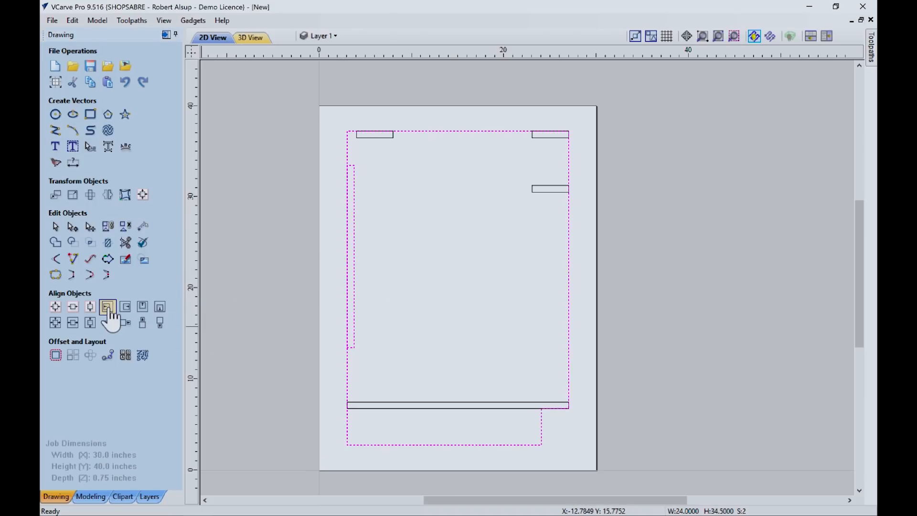
{"action": "left_click", "coordinate": [142, 307]}
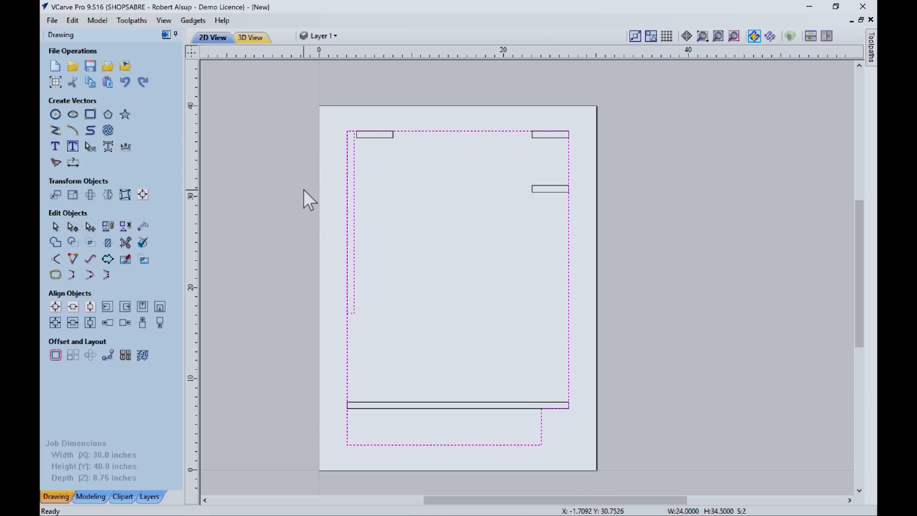
{"action": "left_click", "coordinate": [345, 191]}
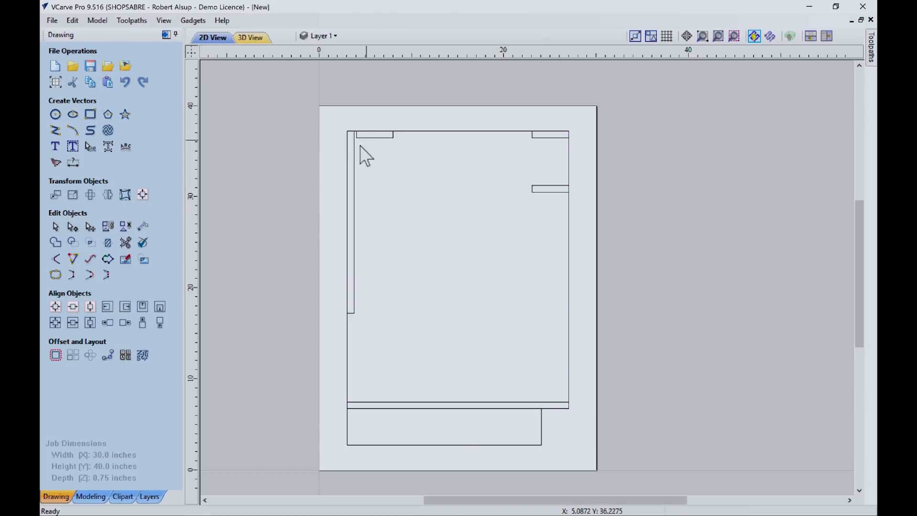
Step: Shift the tall vertical rectangle 0.25 inches to the right with a relative move
{"action": "left_click", "coordinate": [354, 171]}
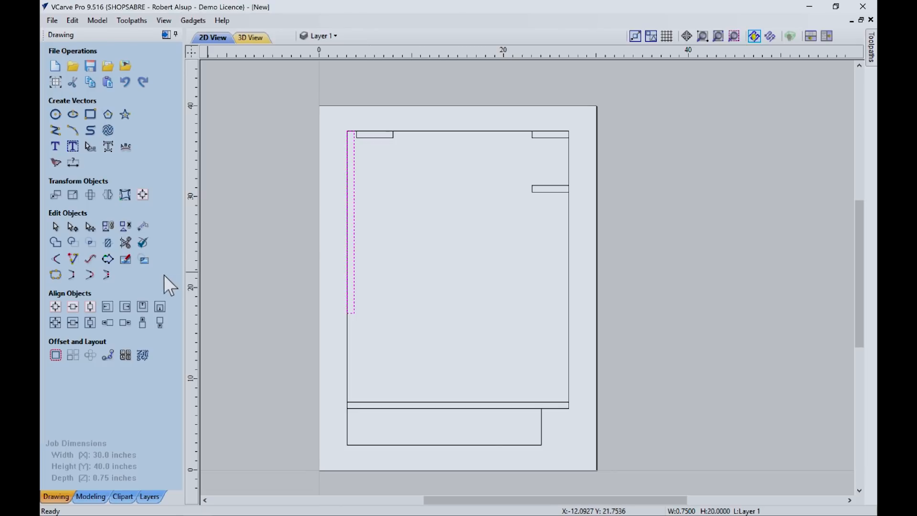
{"action": "left_click", "coordinate": [55, 194]}
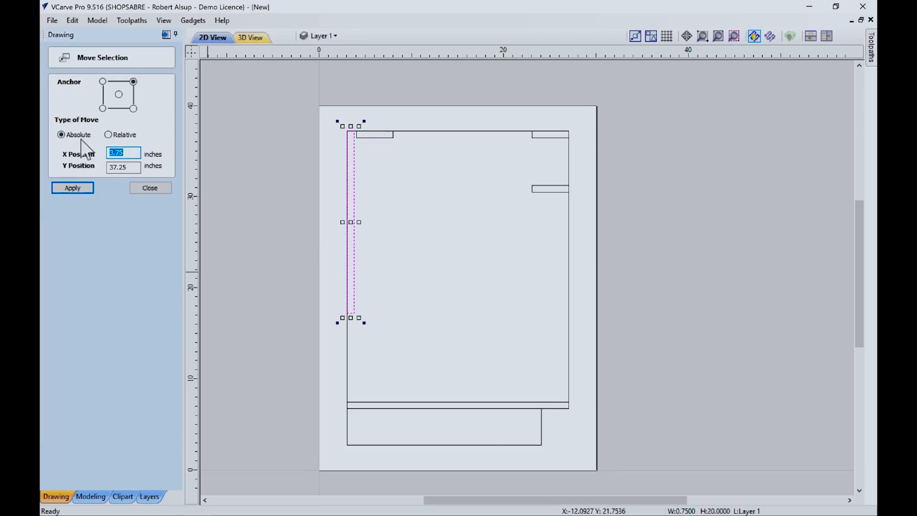
{"action": "left_click", "coordinate": [108, 135]}
{"action": "left_click_drag", "start_coordinate": [124, 152], "coordinate": [98, 159]}
{"action": "type", "text": ".25"}
{"action": "left_click", "coordinate": [60, 186]}
{"action": "left_click", "coordinate": [142, 187]}
{"action": "left_click", "coordinate": [274, 241]}
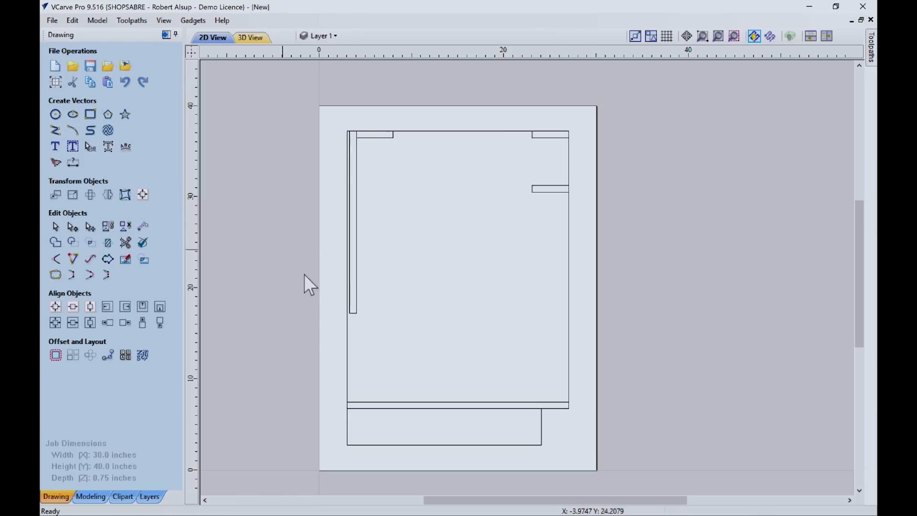
Step: Stretch the tall vertical rectangle down to the upper edge of the full-width horizontal strip, about 29.75 inches in height
{"action": "left_click", "coordinate": [356, 311]}
{"action": "left_click_drag", "start_coordinate": [352, 318], "coordinate": [348, 405]}
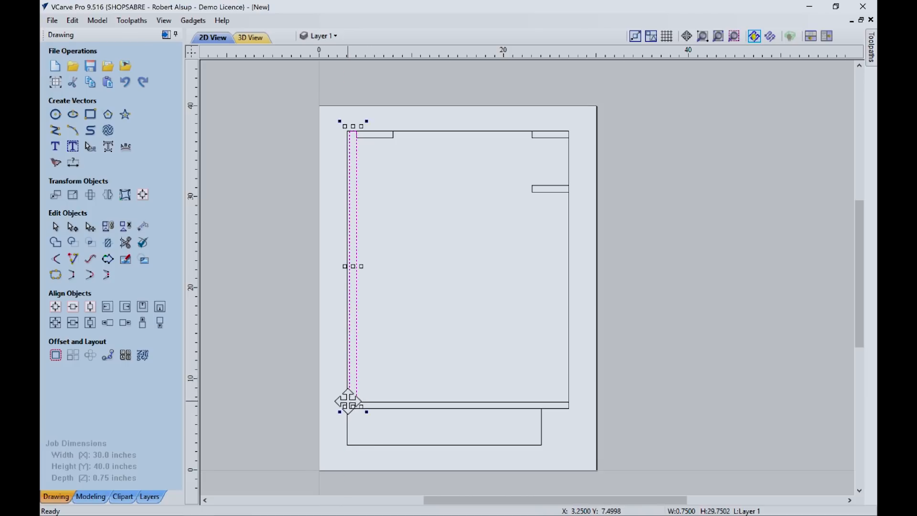
{"action": "left_click", "coordinate": [315, 374]}
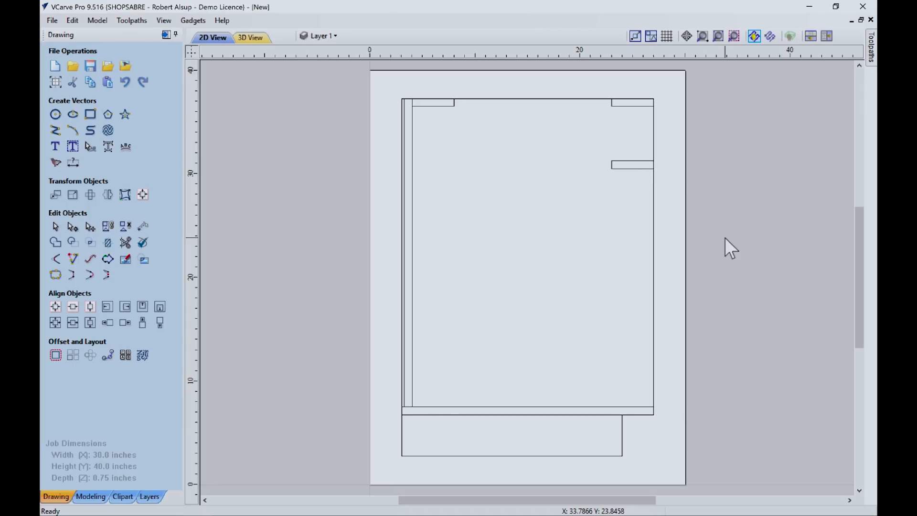
Step: Draw a circle with a diameter of 5/25.4 inches in the panel's lower-left area, centred at about X 7.89, Y 11.56
{"action": "left_click", "coordinate": [56, 114]}
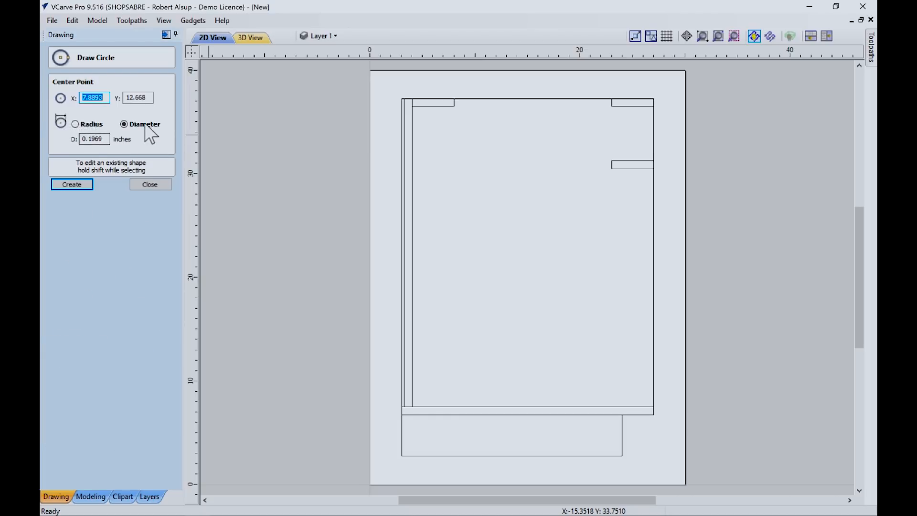
{"action": "left_click_drag", "start_coordinate": [109, 139], "coordinate": [77, 142]}
{"action": "type", "text": "5/25.4"}
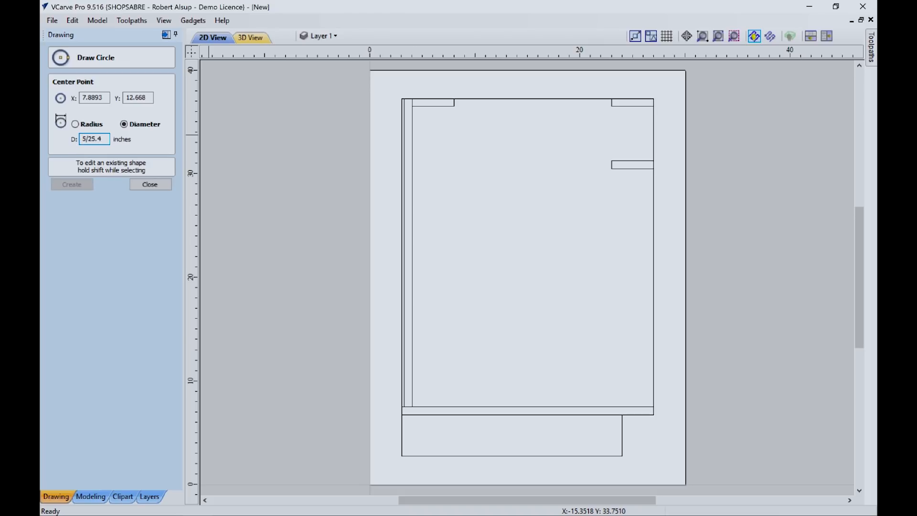
{"action": "key", "text": "Tab"}
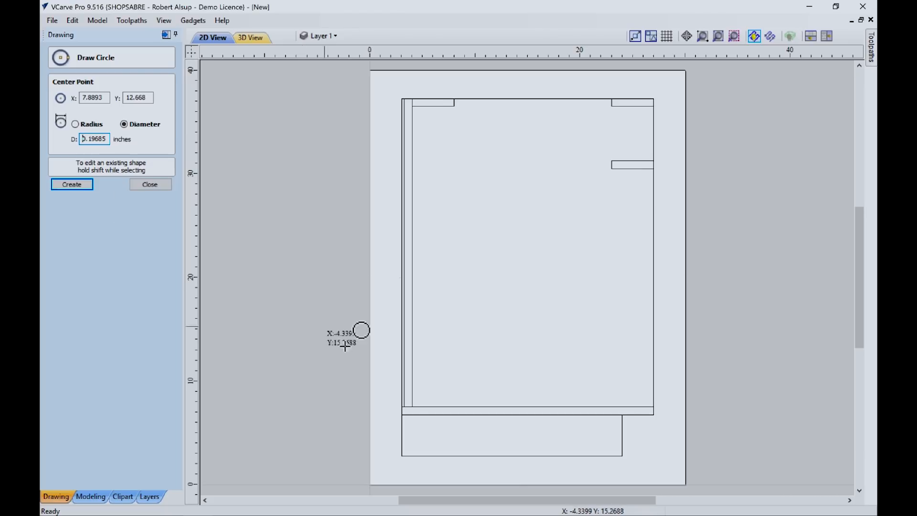
{"action": "left_click", "coordinate": [453, 364]}
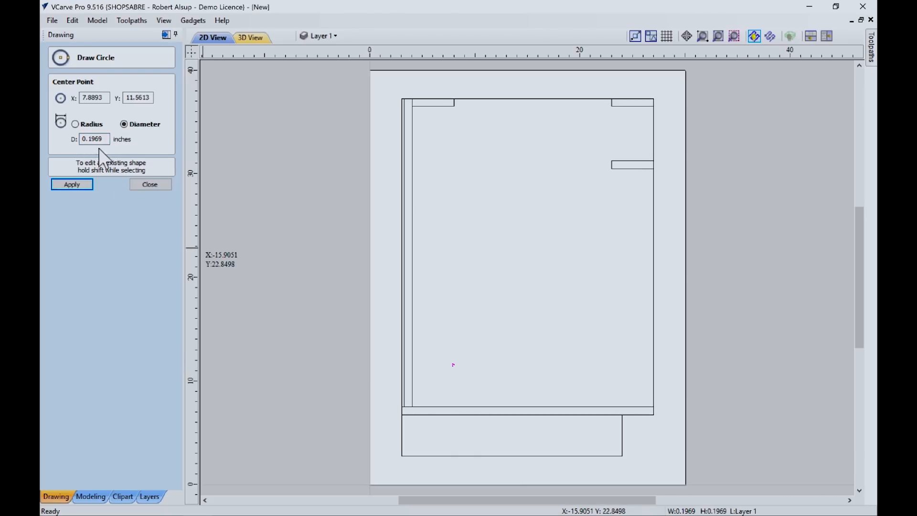
{"action": "left_click", "coordinate": [136, 182]}
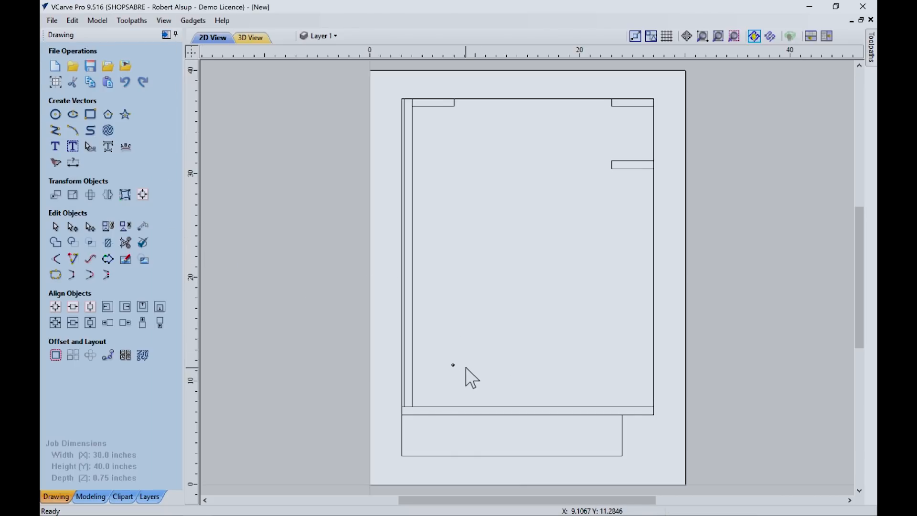
Step: Array-copy the small circle into 5 rows and 2 columns with offsets of X 12.0 and Y 1.2598 inches, grouping the copies
{"action": "scroll", "coordinate": [464, 369], "scroll_direction": "down", "scroll_amount": 1}
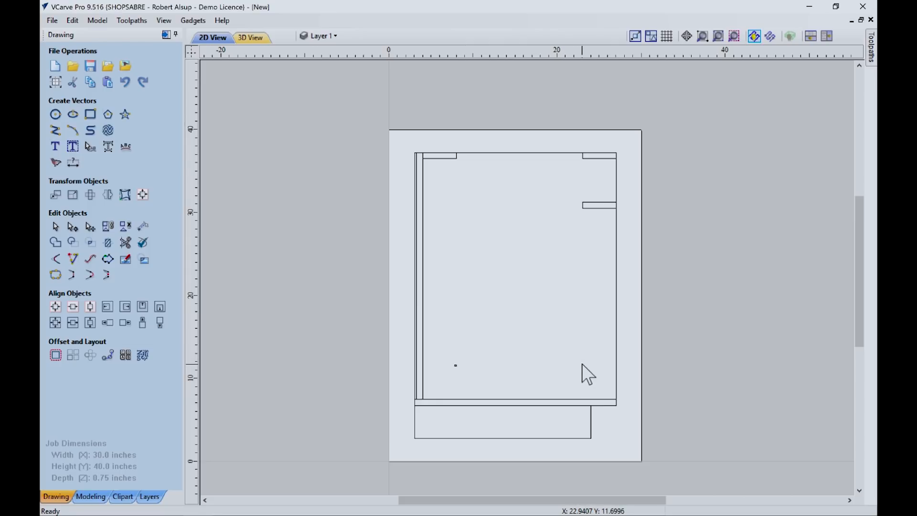
{"action": "left_click", "coordinate": [456, 366]}
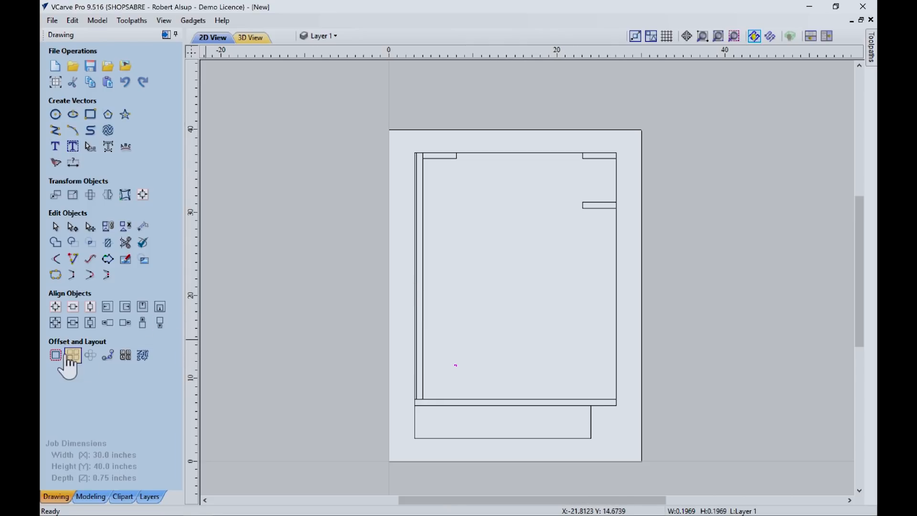
{"action": "left_click", "coordinate": [72, 355]}
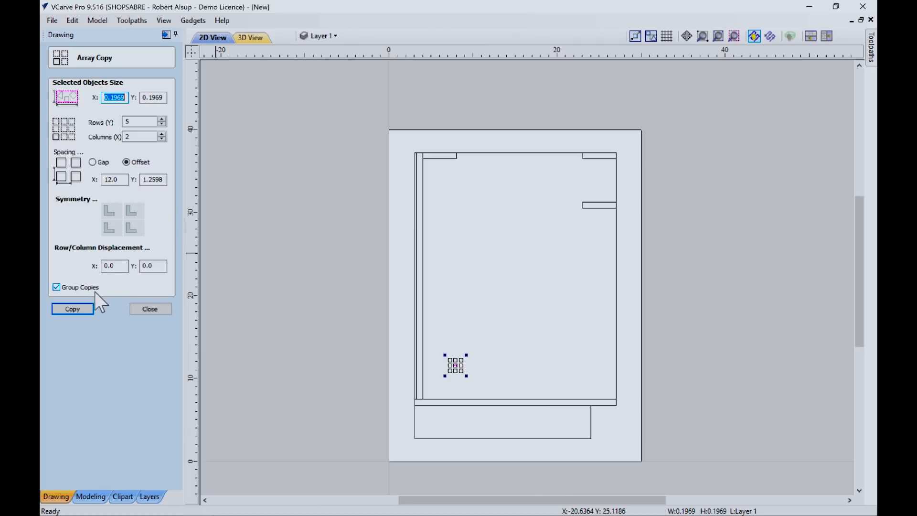
{"action": "left_click", "coordinate": [82, 311]}
{"action": "left_click", "coordinate": [147, 311]}
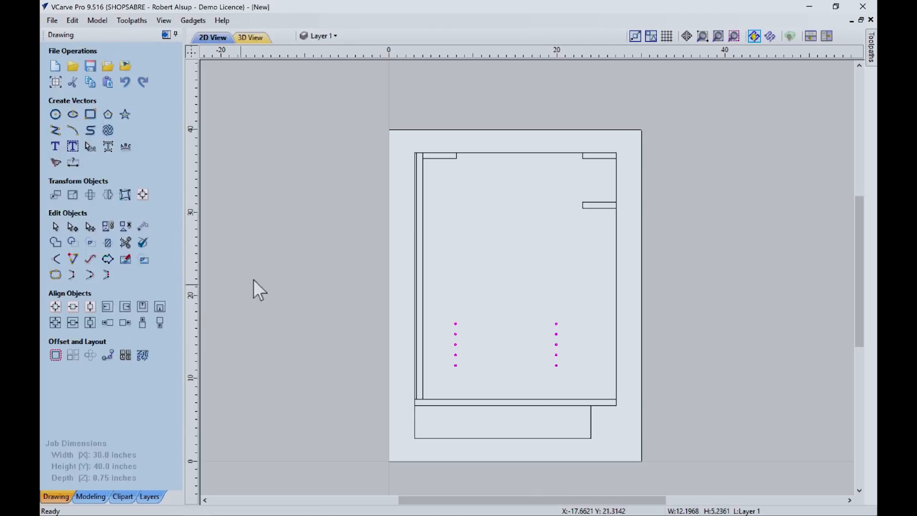
Step: Move the grouped hole pattern up about 5 inches to the middle of the panel
{"action": "scroll", "coordinate": [559, 334], "scroll_direction": "down", "scroll_amount": 1}
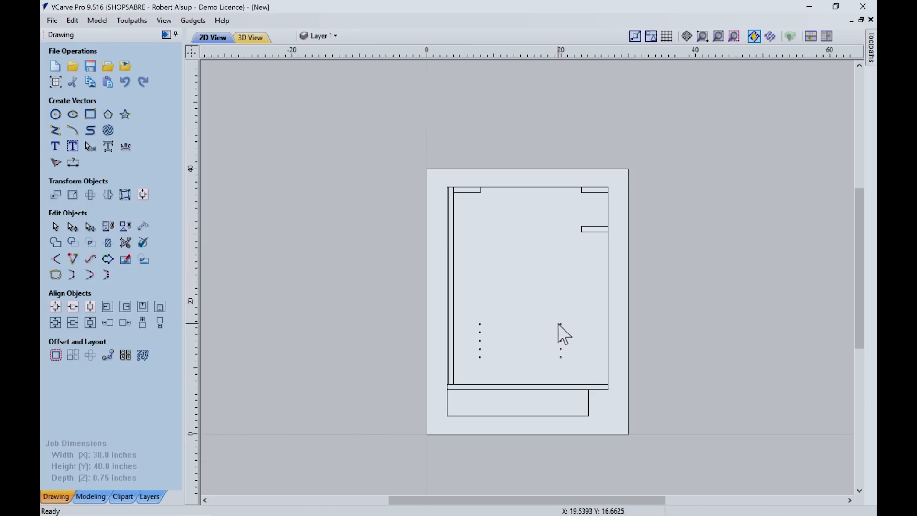
{"action": "scroll", "coordinate": [561, 334], "scroll_direction": "up", "scroll_amount": 2}
{"action": "left_click", "coordinate": [557, 315]}
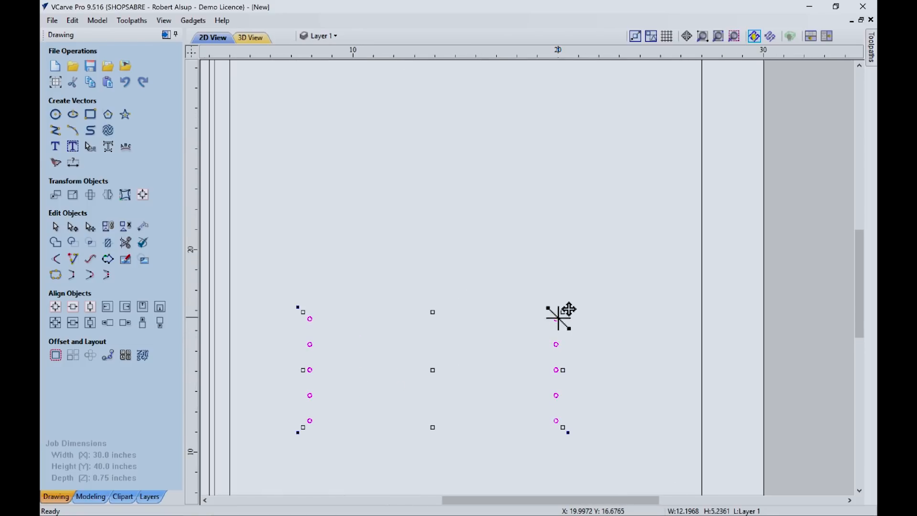
{"action": "left_click_drag", "start_coordinate": [436, 364], "coordinate": [441, 263]}
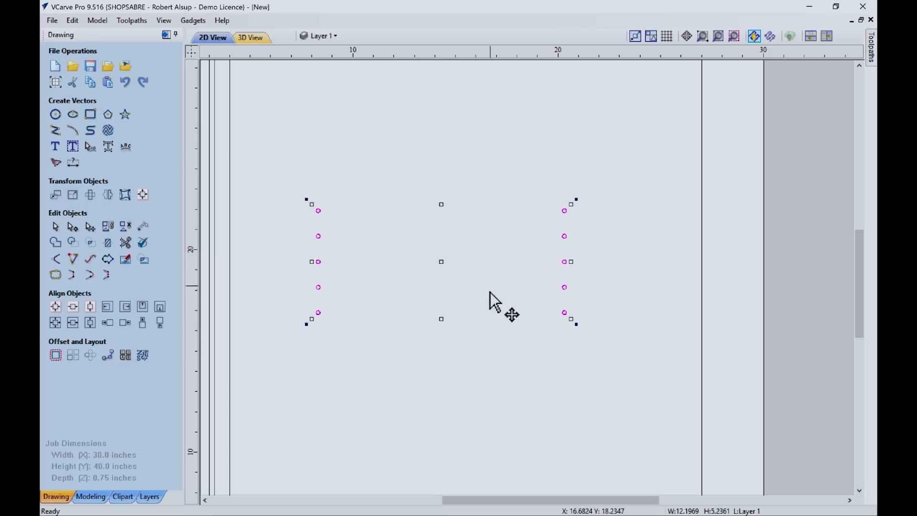
{"action": "left_click", "coordinate": [474, 337]}
{"action": "scroll", "coordinate": [475, 338], "scroll_direction": "up", "scroll_amount": 1}
{"action": "scroll", "coordinate": [476, 334], "scroll_direction": "down", "scroll_amount": 2}
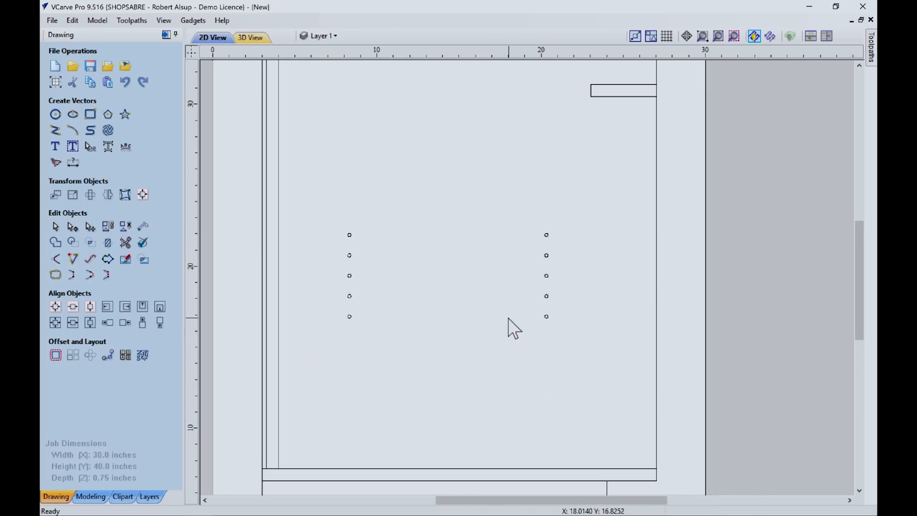
Step: Align the grouped hole pattern to the inside left edge of the panel outline
{"action": "scroll", "coordinate": [414, 322], "scroll_direction": "down", "scroll_amount": 2}
{"action": "scroll", "coordinate": [408, 317], "scroll_direction": "up", "scroll_amount": 1}
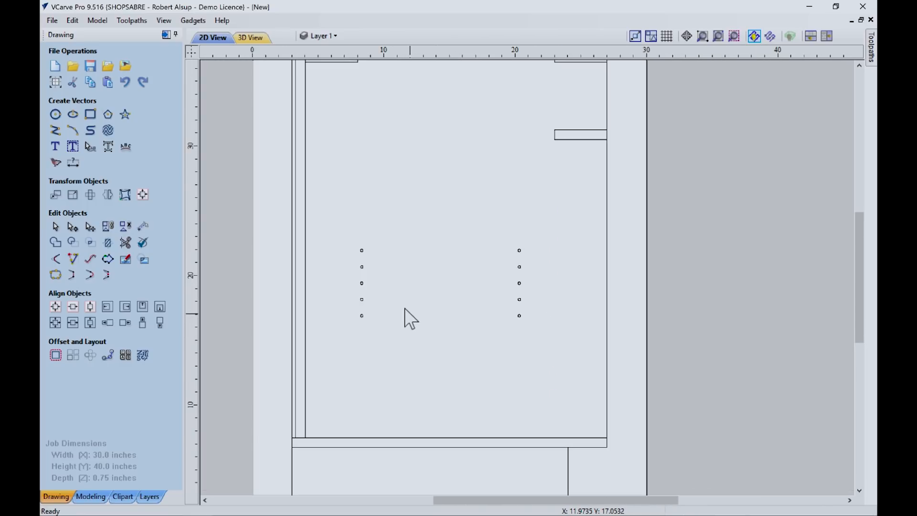
{"action": "left_click", "coordinate": [361, 285]}
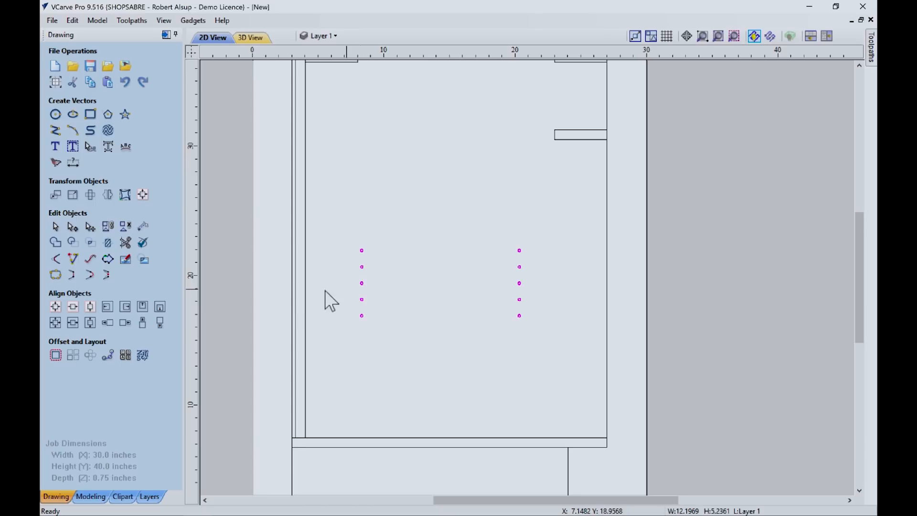
{"action": "left_click", "coordinate": [291, 304], "text": "shift"}
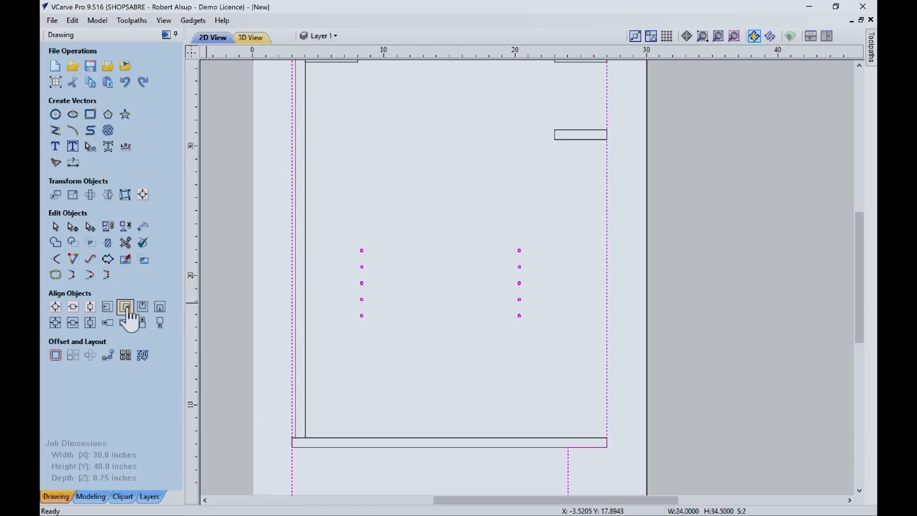
{"action": "left_click", "coordinate": [108, 308]}
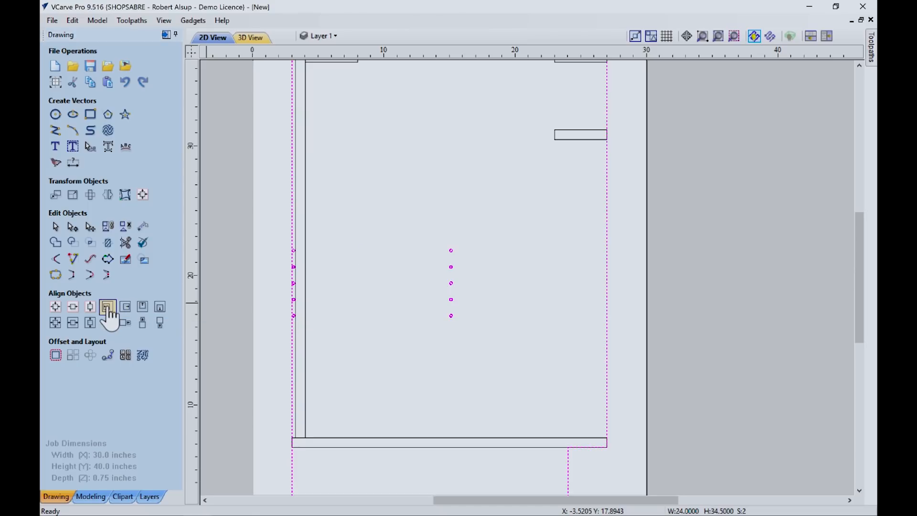
{"action": "left_click", "coordinate": [380, 311]}
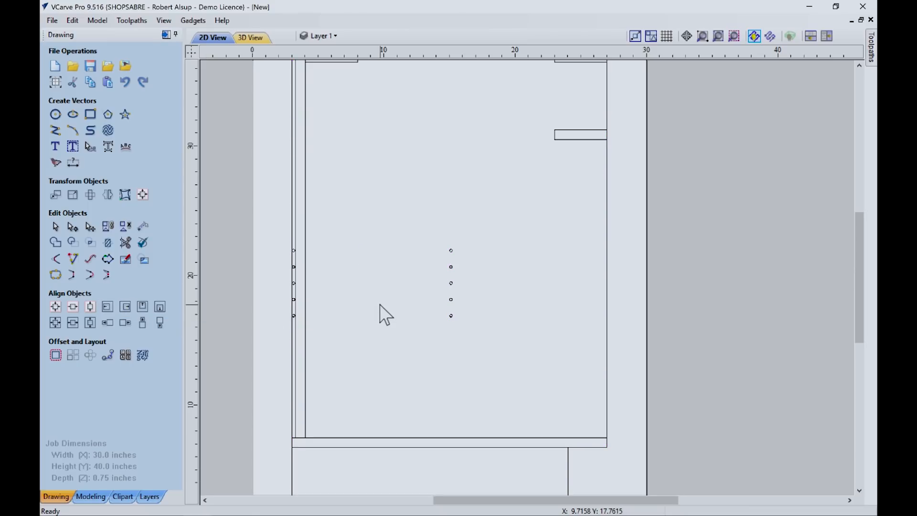
Step: Move the grouped hole pattern by a relative 3 inches in X, with no Y offset
{"action": "left_click", "coordinate": [450, 251]}
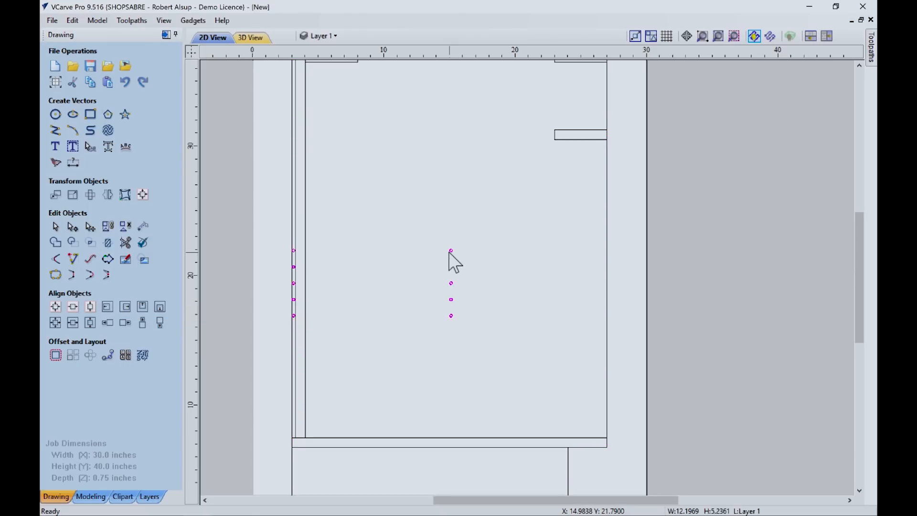
{"action": "left_click", "coordinate": [56, 194]}
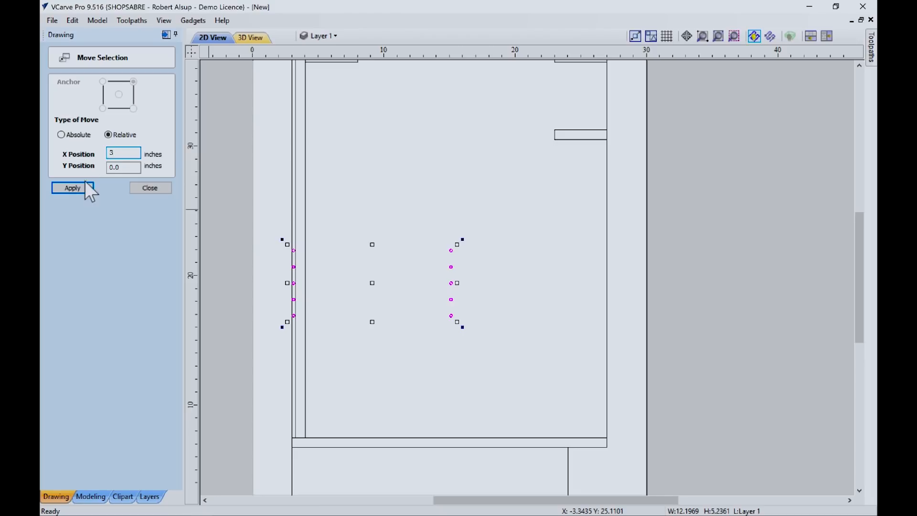
{"action": "left_click", "coordinate": [140, 186]}
{"action": "left_click", "coordinate": [361, 215]}
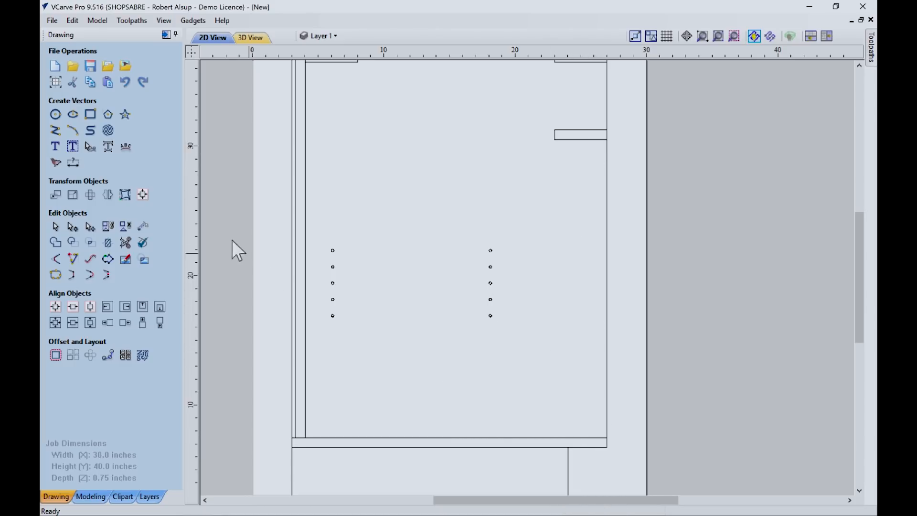
Step: Draw a vertical line about 23.75 inches long from the mid-height strip's lower-left corner down to the bottom strip's lower edge
{"action": "left_click", "coordinate": [55, 132]}
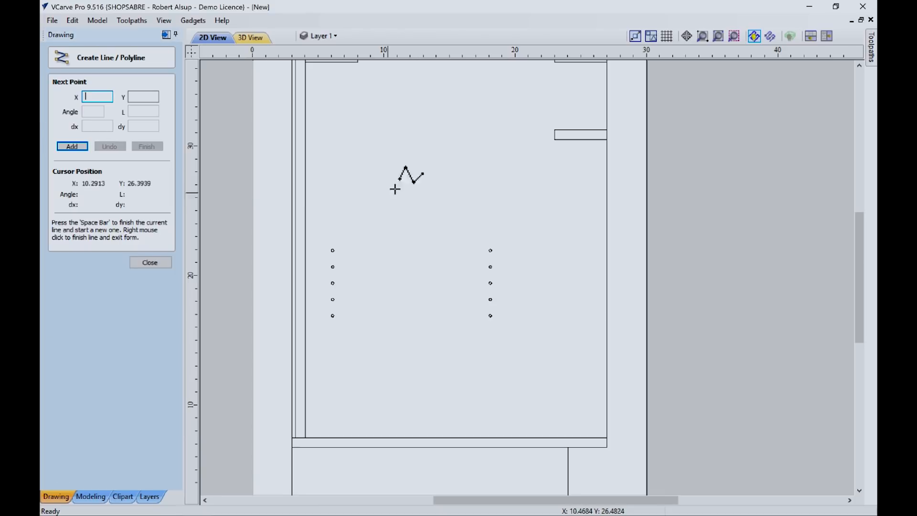
{"action": "left_click", "coordinate": [553, 140]}
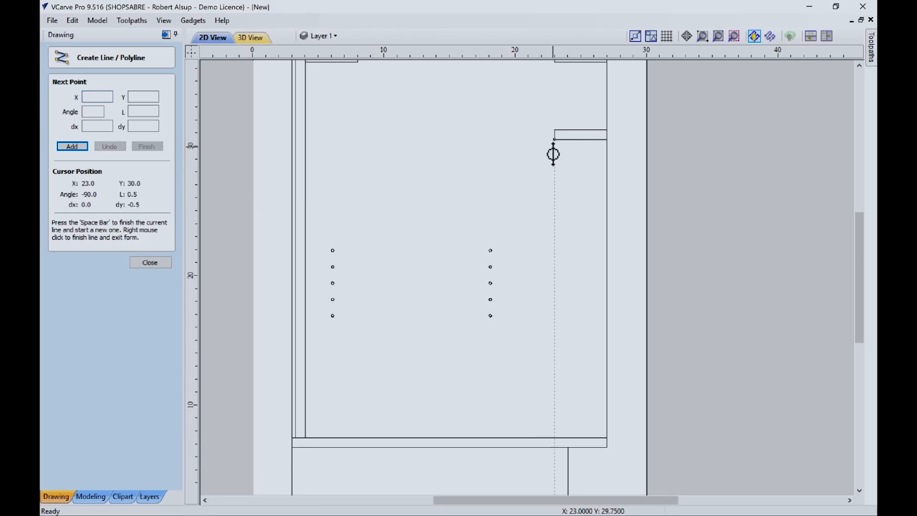
{"action": "left_click", "coordinate": [554, 437]}
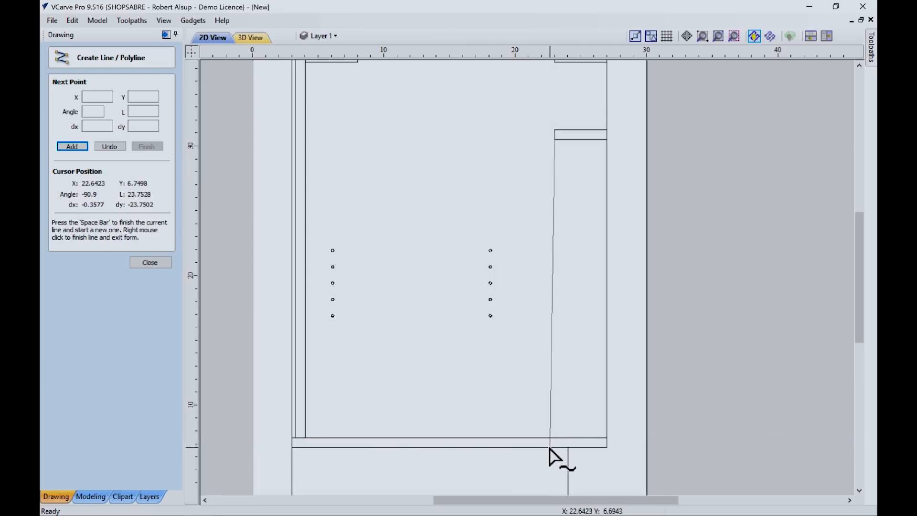
{"action": "right_click", "coordinate": [551, 451]}
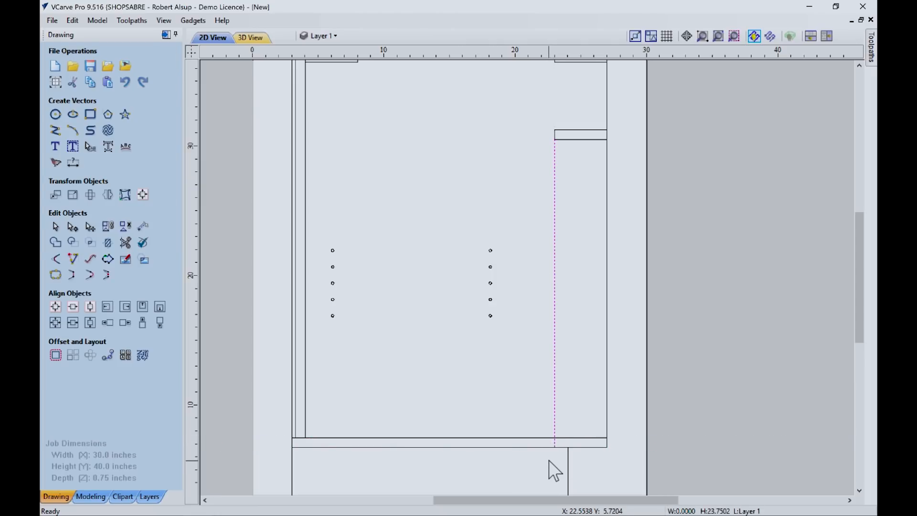
Step: Trim off the piece of the vertical line that lies inside the full-width bottom strip
{"action": "scroll", "coordinate": [550, 471], "scroll_direction": "up", "scroll_amount": 3}
{"action": "left_click", "coordinate": [125, 242]}
{"action": "left_click", "coordinate": [561, 426]}
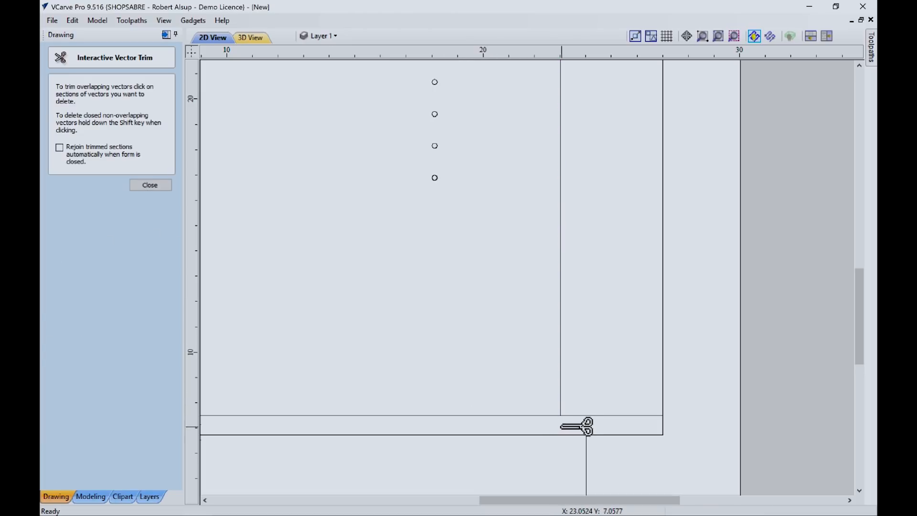
{"action": "left_click", "coordinate": [137, 186]}
Step: Centre the grouped hole pattern vertically on the vertical line at the panel's right side
{"action": "scroll", "coordinate": [449, 268], "scroll_direction": "down", "scroll_amount": 3}
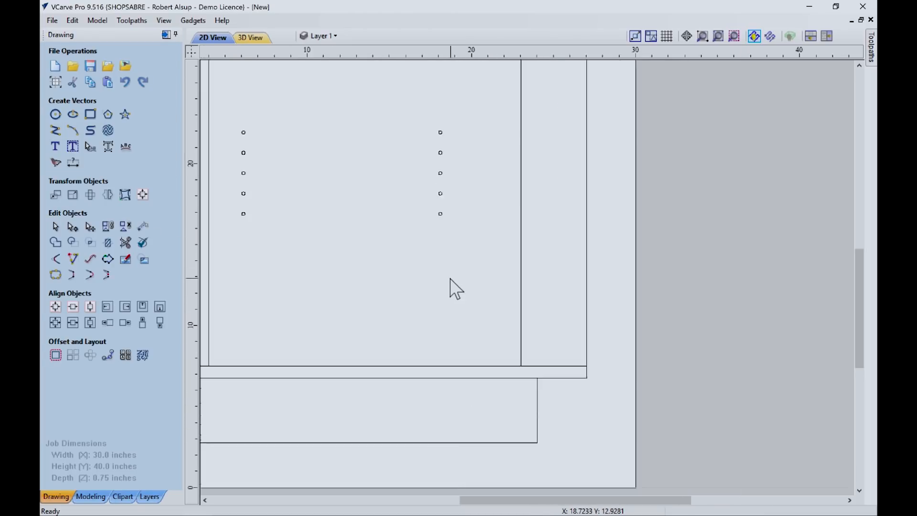
{"action": "middle_click_drag", "start_coordinate": [453, 271], "coordinate": [438, 301]}
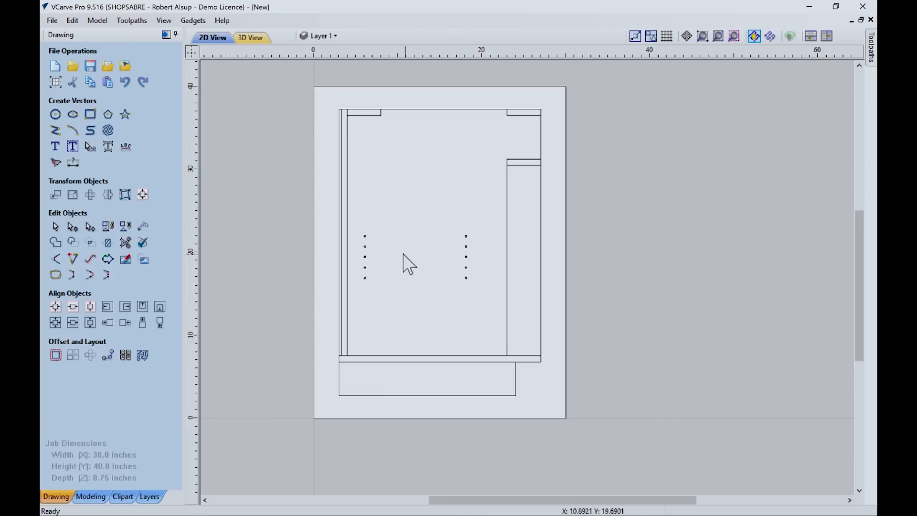
{"action": "left_click", "coordinate": [366, 236]}
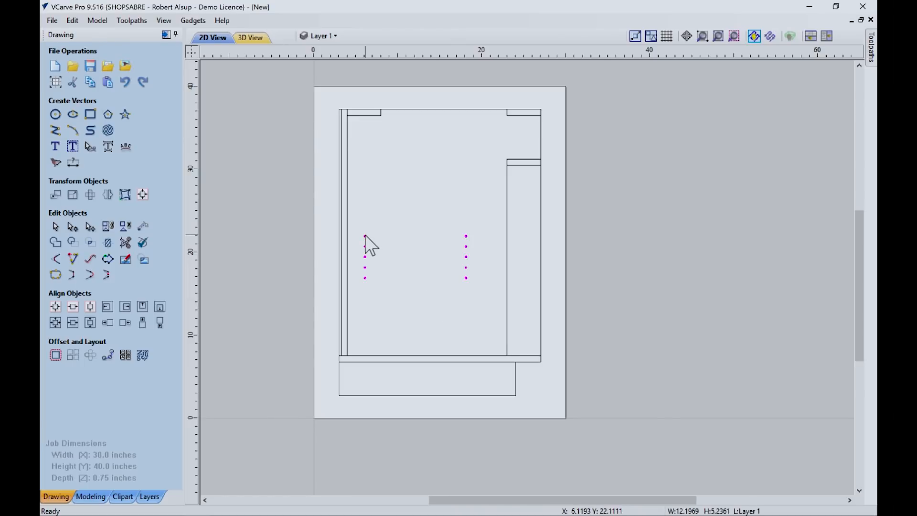
{"action": "left_click", "coordinate": [507, 272], "text": "shift"}
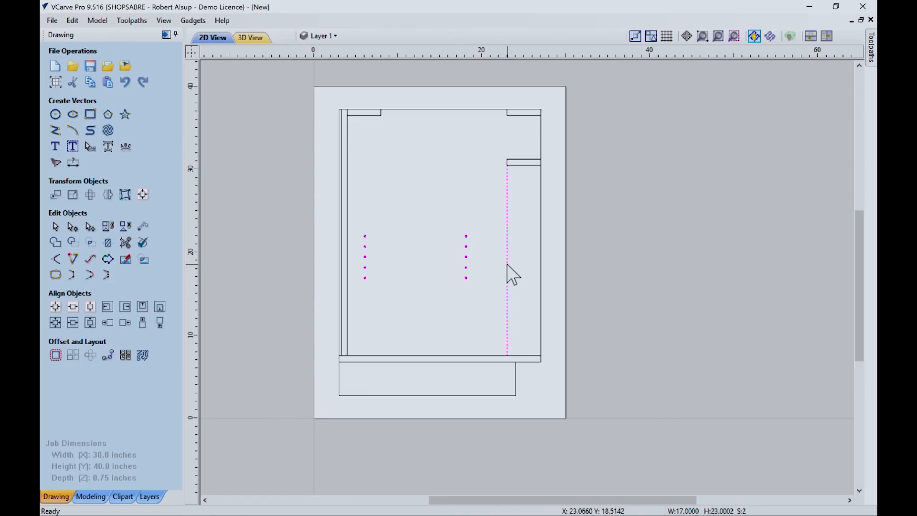
{"action": "left_click", "coordinate": [91, 323]}
{"action": "left_click", "coordinate": [261, 331]}
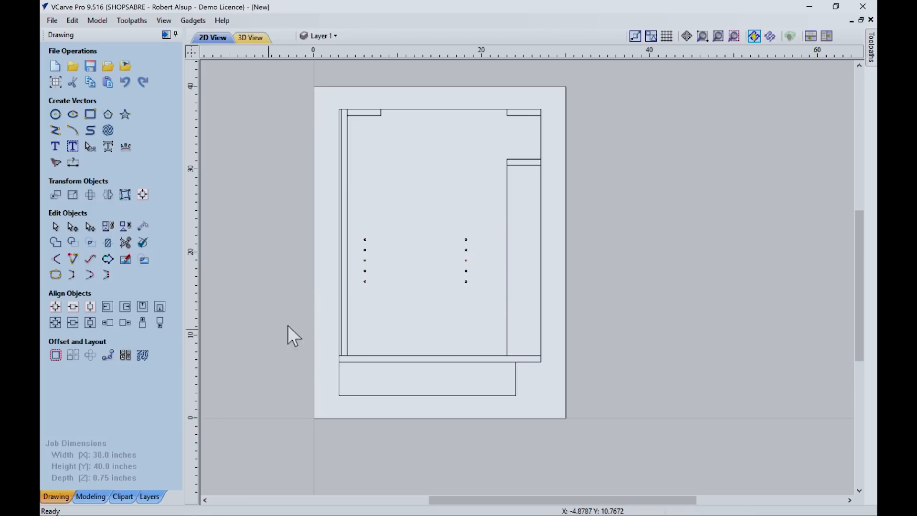
Step: Delete the vertical helper line between the mid-height strip and the bottom strip
{"action": "left_click", "coordinate": [508, 237]}
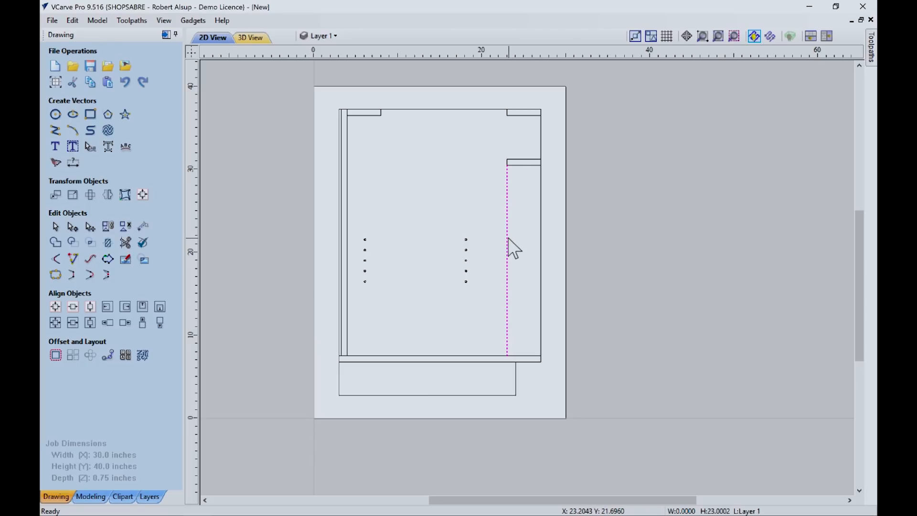
{"action": "right_click", "coordinate": [508, 237]}
{"action": "left_click", "coordinate": [555, 314]}
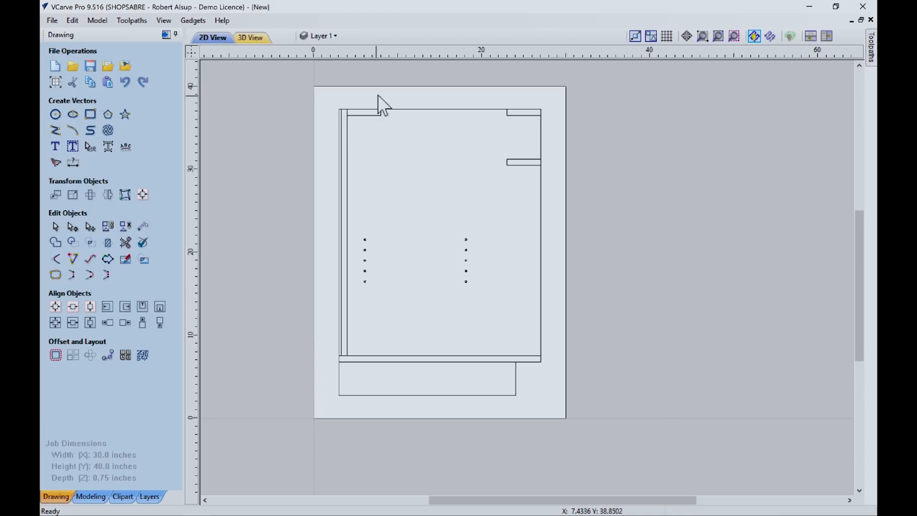
Step: Select the panel outline with all its strips and holes and group them into one object
{"action": "mouse_move", "coordinate": [330, 101]}
{"action": "left_mouse_down"}
{"action": "mouse_move", "coordinate": [364, 266]}
{"action": "mouse_move", "coordinate": [443, 384]}
{"action": "mouse_move", "coordinate": [546, 402]}
{"action": "left_mouse_up"}
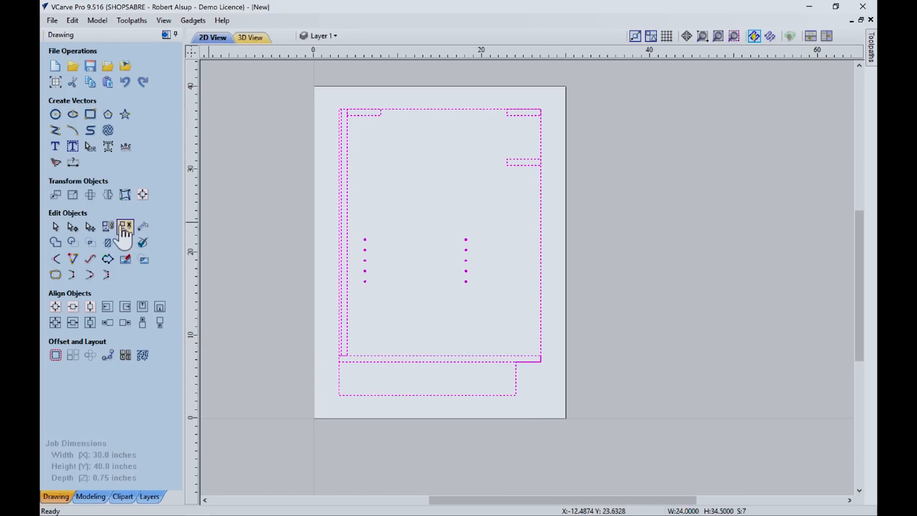
{"action": "left_click", "coordinate": [108, 226]}
{"action": "left_click", "coordinate": [351, 239]}
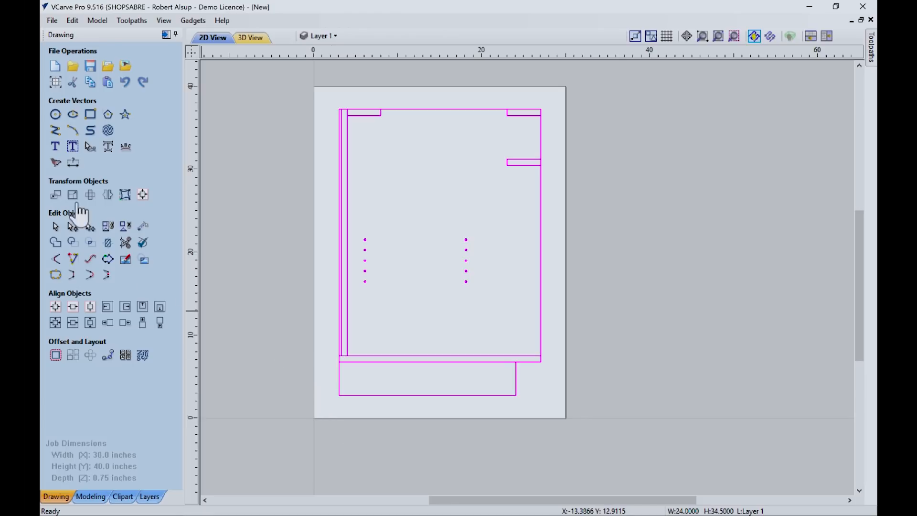
Step: Move the grouped panel so its lower-left anchor sits at absolute X 0.25 and Y about 0.25 inches
{"action": "left_click", "coordinate": [55, 194]}
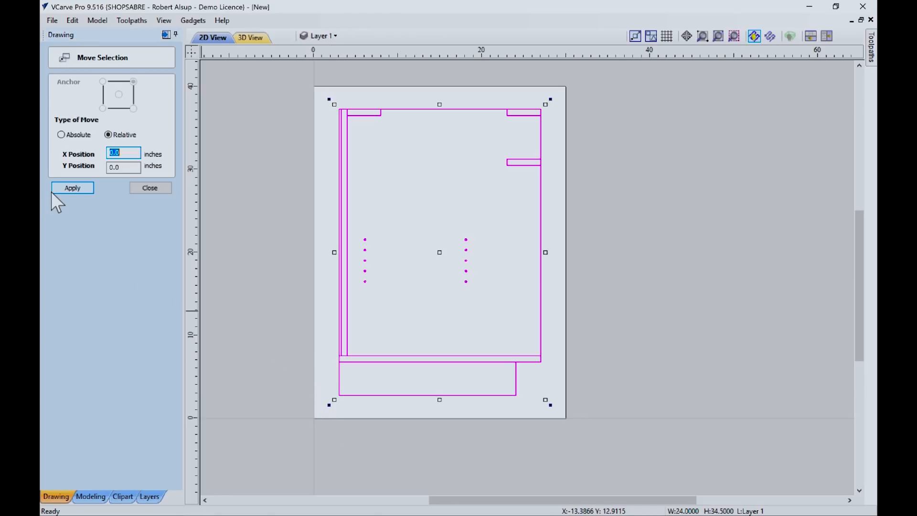
{"action": "left_click", "coordinate": [61, 135]}
{"action": "left_click", "coordinate": [103, 109]}
{"action": "left_click_drag", "start_coordinate": [115, 154], "coordinate": [90, 156]}
{"action": "type", "text": "."}
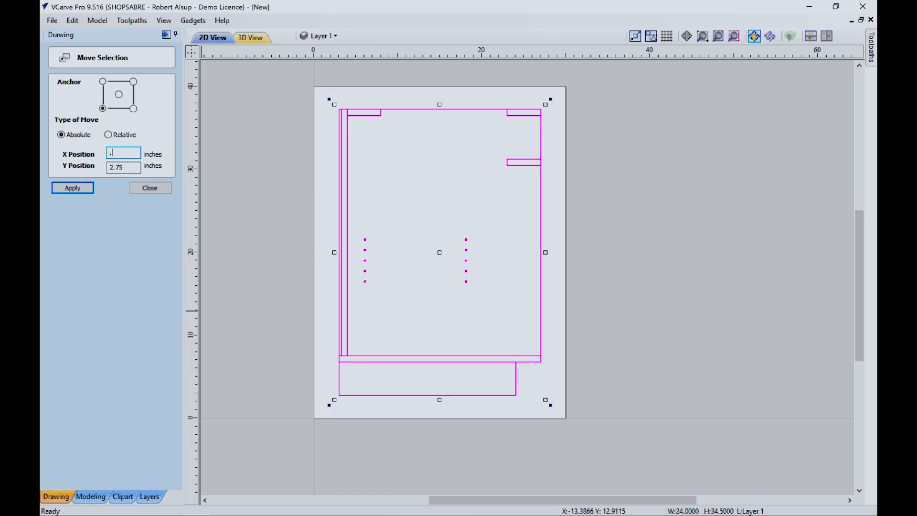
{"action": "type", "text": "25"}
{"action": "left_click_drag", "start_coordinate": [135, 167], "coordinate": [106, 170]}
{"action": "type", "text": "."}
{"action": "left_click", "coordinate": [88, 189]}
{"action": "left_click", "coordinate": [144, 189]}
{"action": "left_click", "coordinate": [213, 205]}
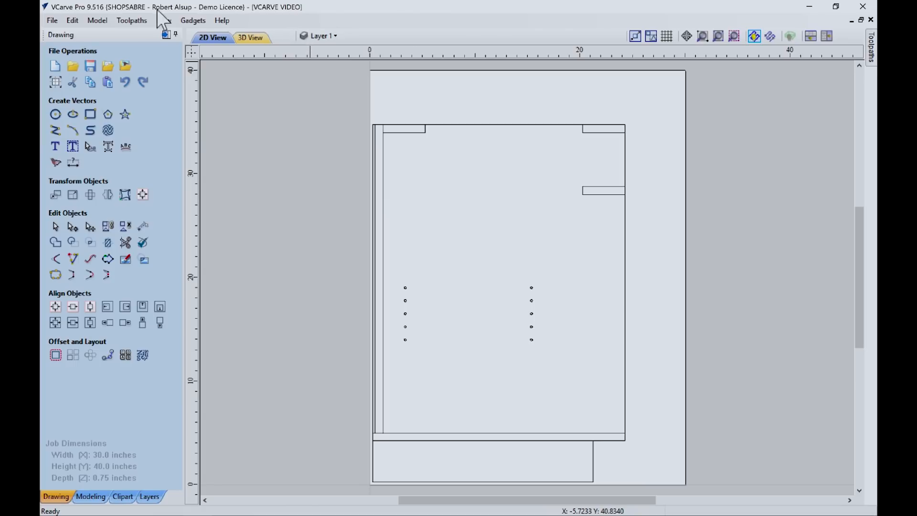
Step: Look over the imperial end mills and ball nose tools in the tool database and add an Imperial Tools group named SHOPSABRE PRO 408
{"action": "left_click", "coordinate": [143, 20]}
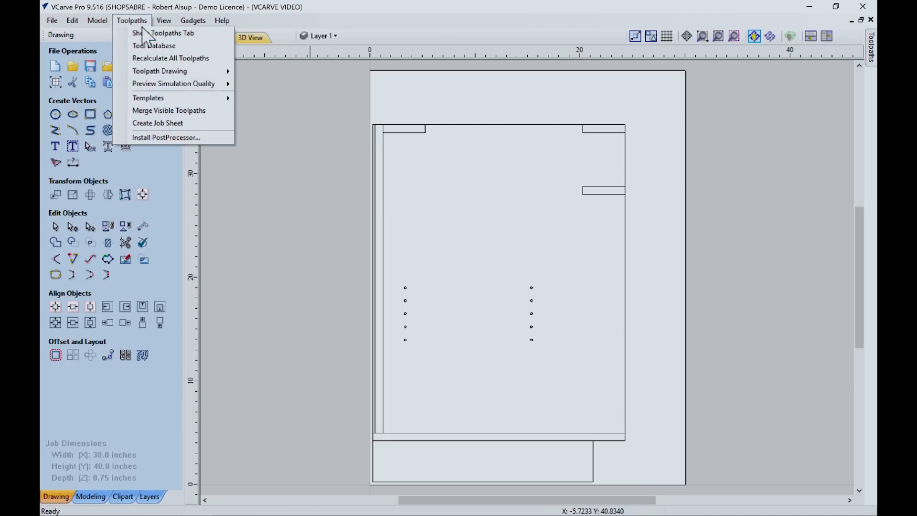
{"action": "left_click", "coordinate": [145, 44]}
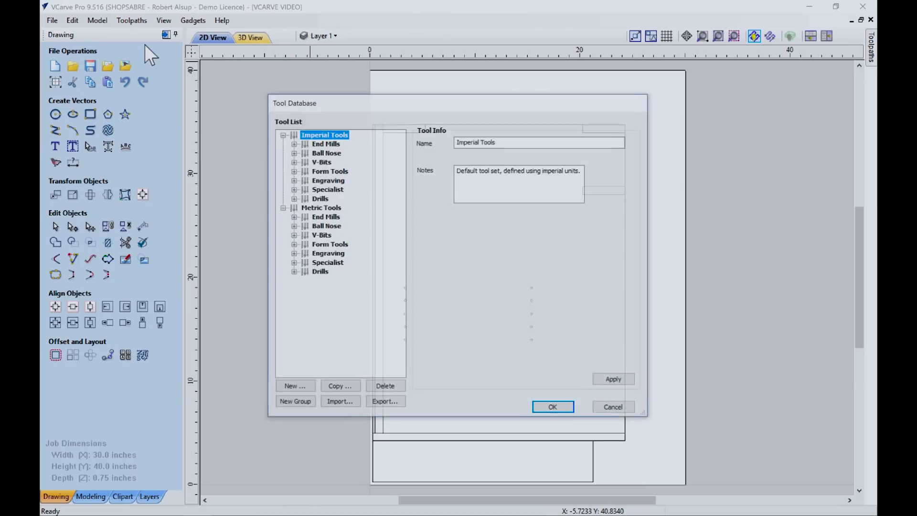
{"action": "left_click", "coordinate": [293, 144]}
{"action": "left_click", "coordinate": [294, 180]}
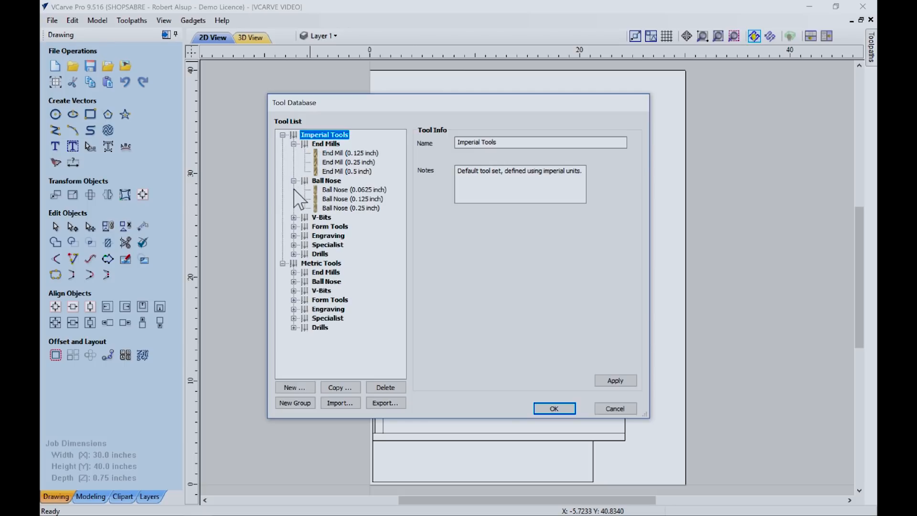
{"action": "left_click", "coordinate": [293, 180]}
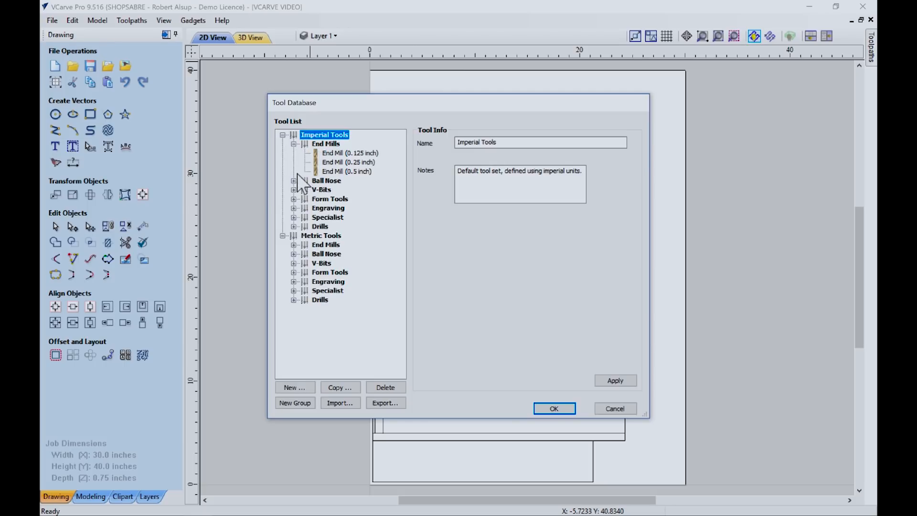
{"action": "left_click", "coordinate": [294, 144]}
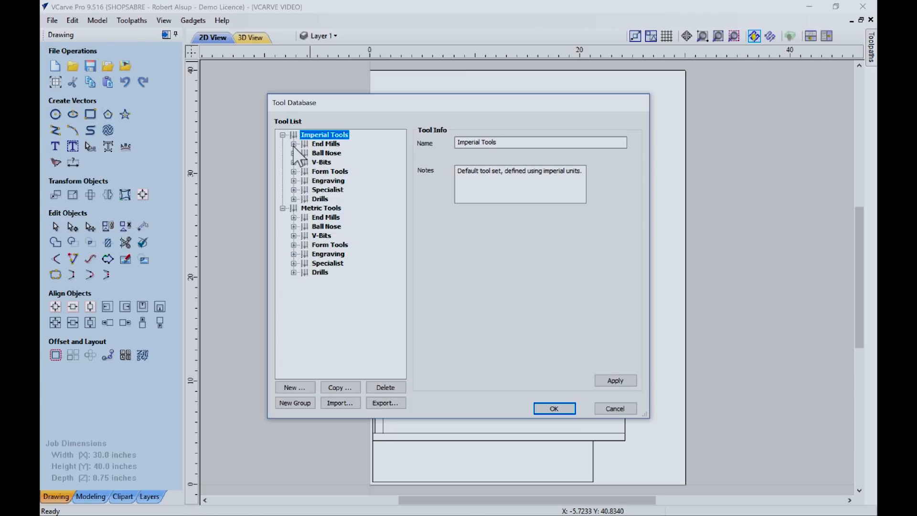
{"action": "left_click", "coordinate": [294, 402]}
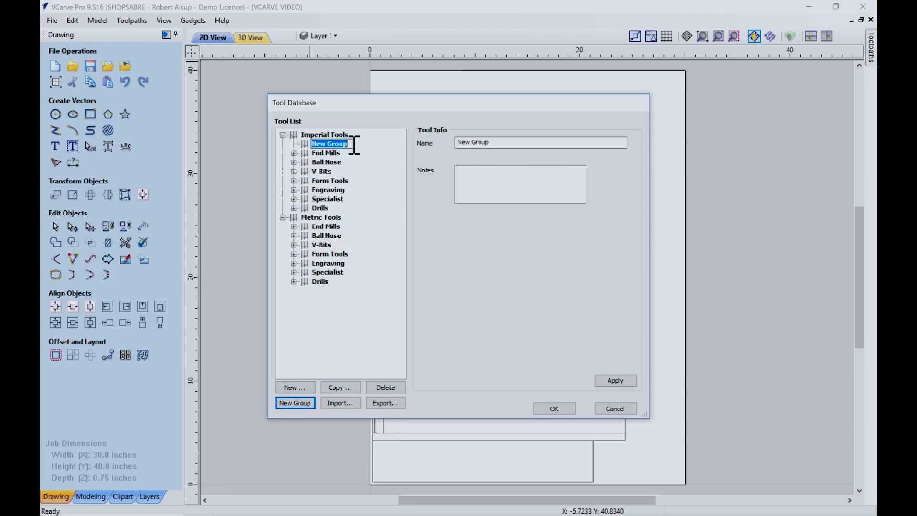
{"action": "left_click_drag", "start_coordinate": [494, 142], "coordinate": [459, 143]}
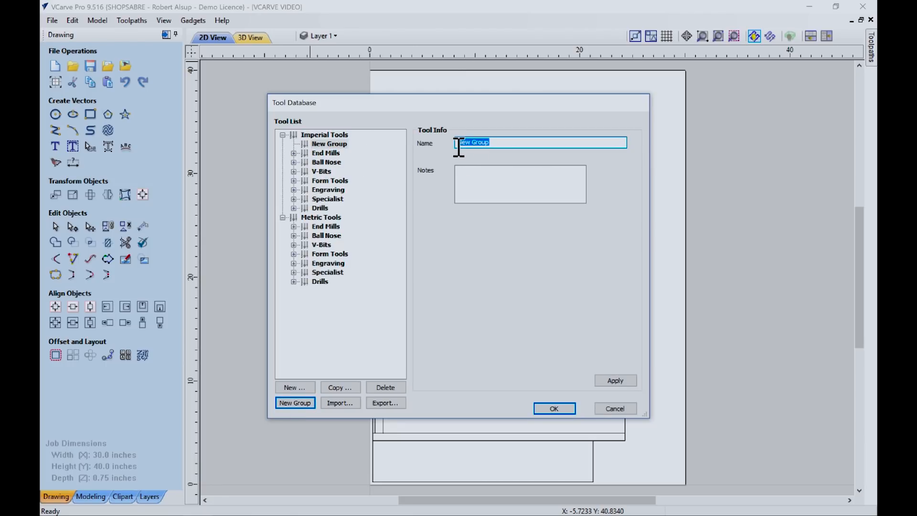
{"action": "type", "text": "SH"}
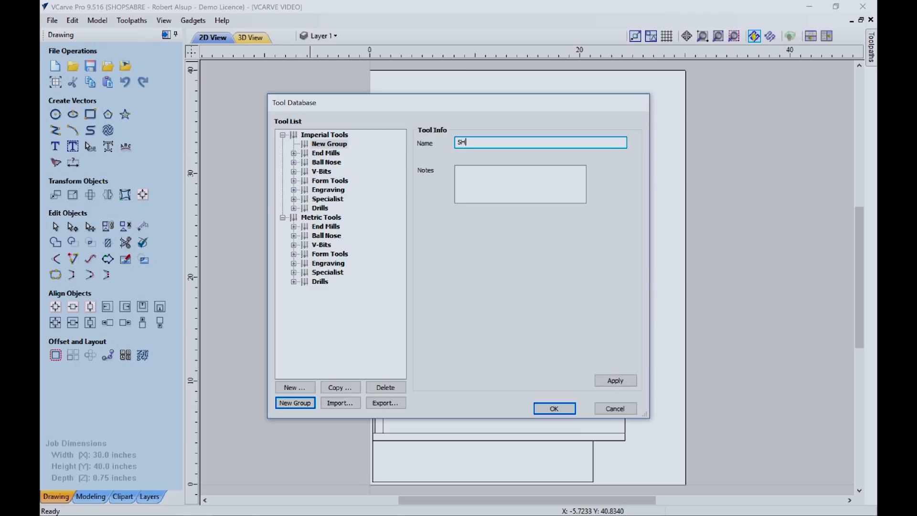
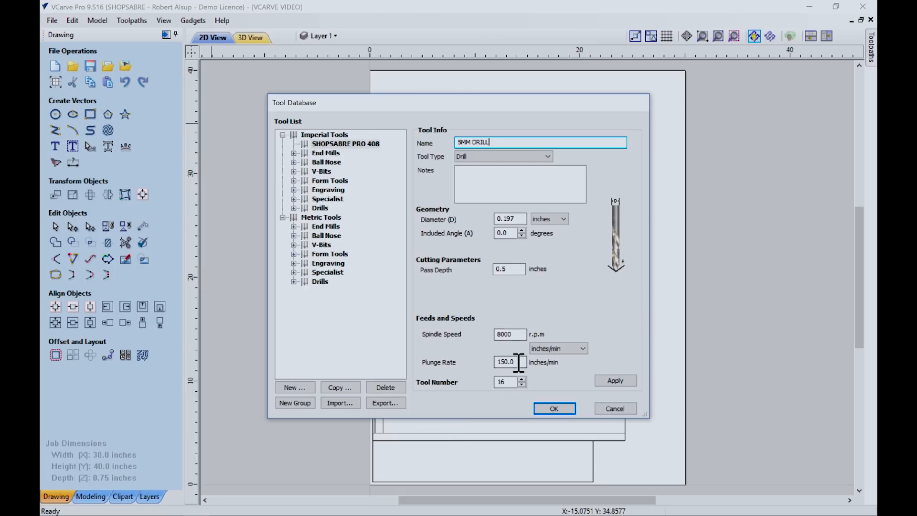
Step: Set the 5MM DRILL's tool number to 1 and save the drill in the SHOPSABRE PRO 408 group
{"action": "double_click", "coordinate": [522, 385]}
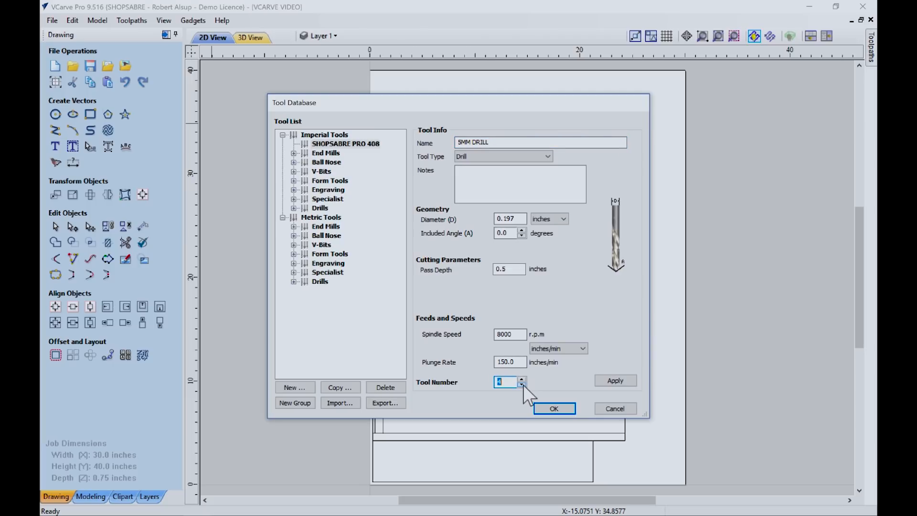
{"action": "left_click", "coordinate": [606, 381]}
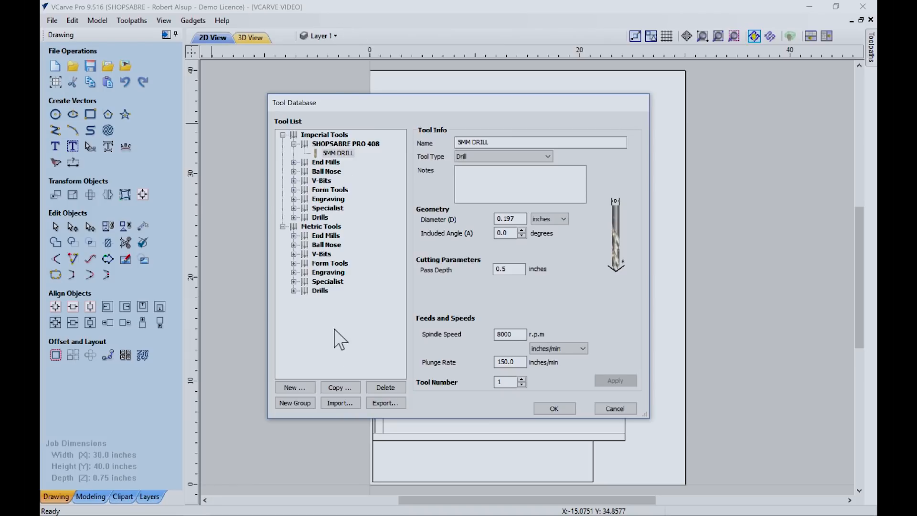
Step: Create a new end mill named 1/4 DOWN SHEAR in the SHOPSABRE PRO 408 group
{"action": "left_click", "coordinate": [305, 386]}
{"action": "left_click", "coordinate": [548, 157]}
{"action": "left_click", "coordinate": [537, 173]}
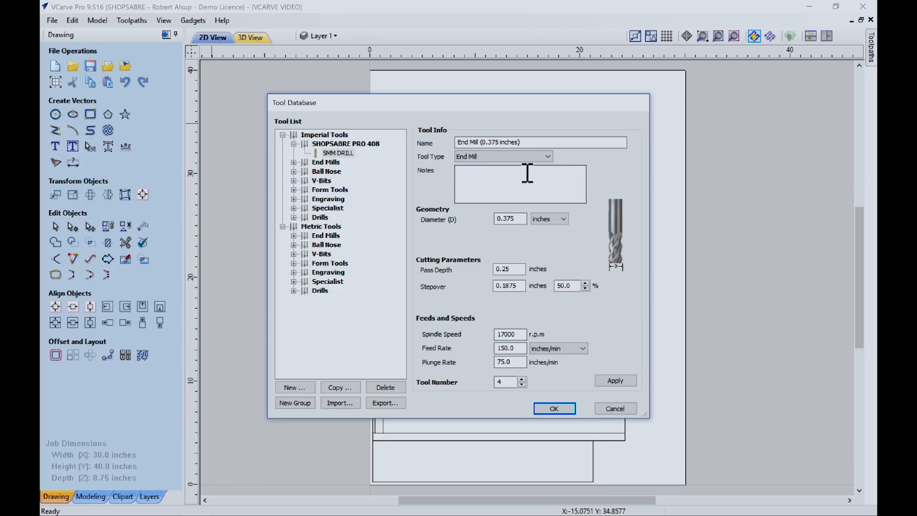
{"action": "left_click_drag", "start_coordinate": [527, 141], "coordinate": [440, 141]}
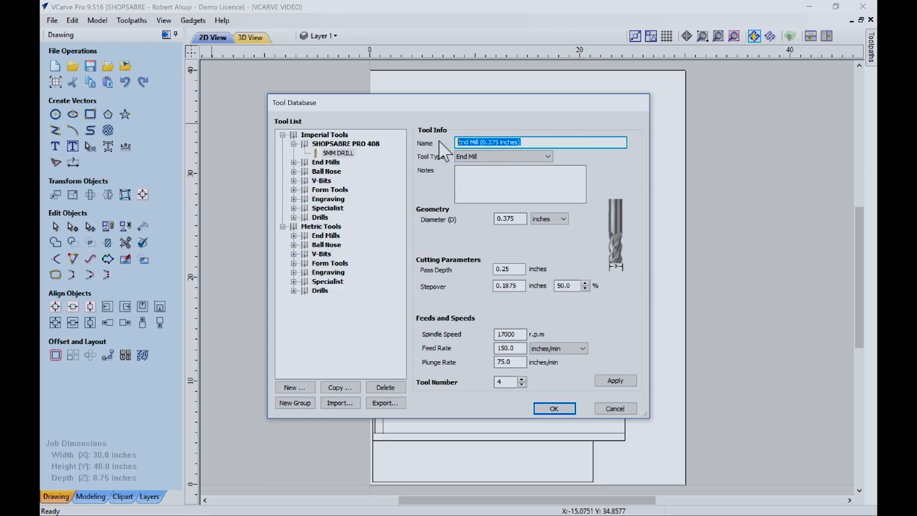
{"action": "type", "text": "1/4 DOWN SHEAR"}
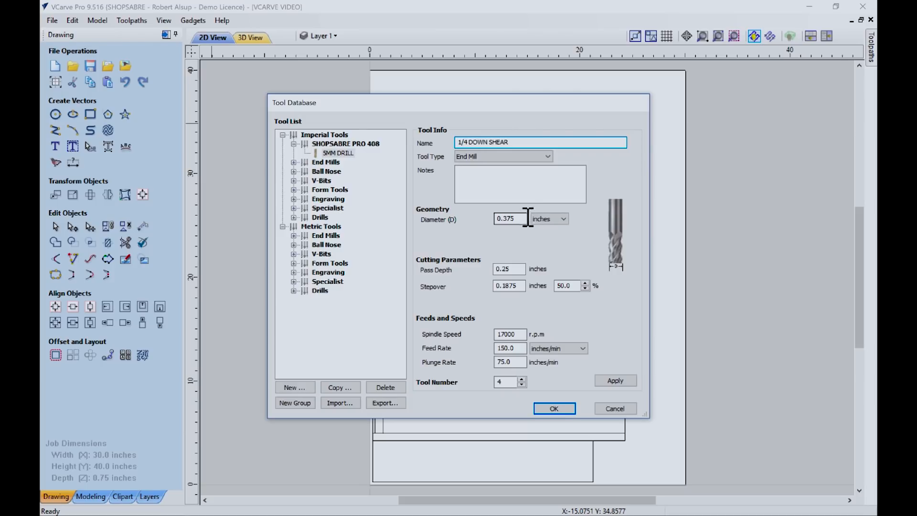
Step: Give the down shear diameter 0.248 and pass depth 0.5 inches, 18000 r.p.m., feed 400, plunge 100 inches/min and tool number 2, and apply
{"action": "left_click_drag", "start_coordinate": [522, 218], "coordinate": [426, 198]}
{"action": "type", "text": "."}
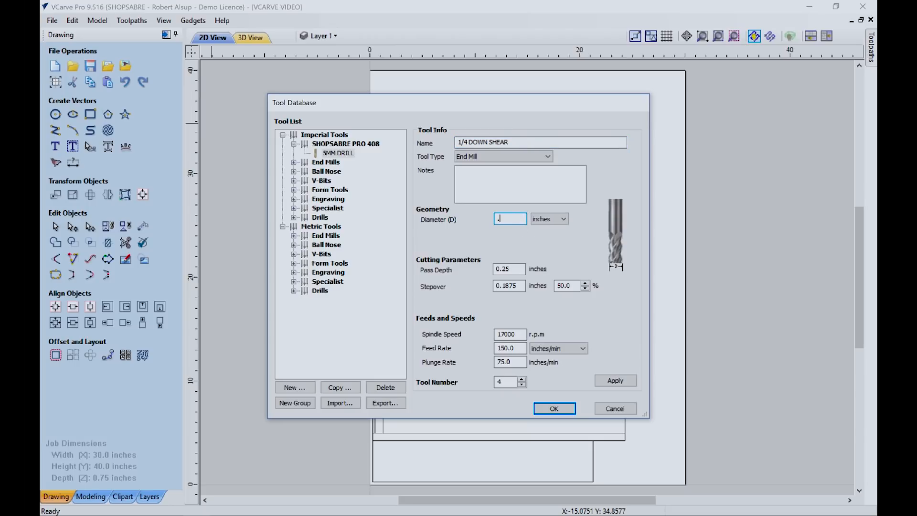
{"action": "type", "text": "248"}
{"action": "double_click", "coordinate": [503, 269]}
{"action": "type", "text": ".5"}
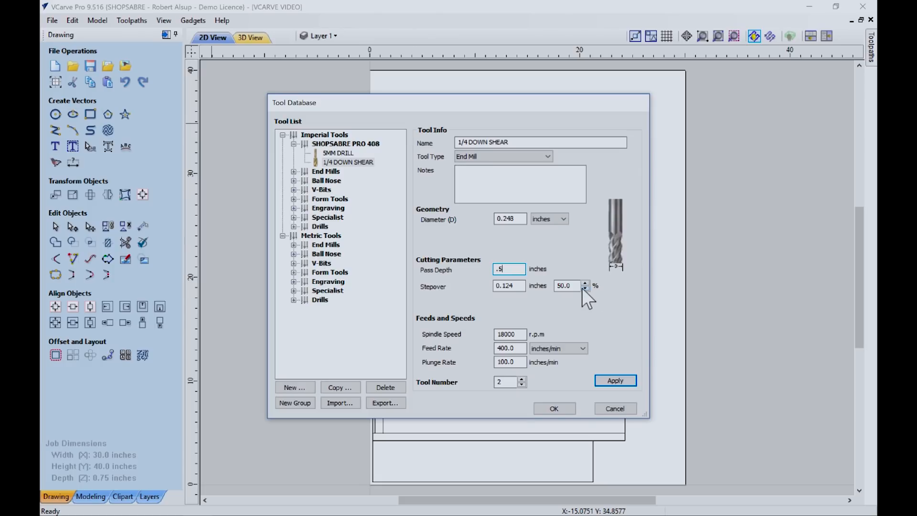
{"action": "left_click", "coordinate": [524, 335]}
{"action": "left_click", "coordinate": [523, 348]}
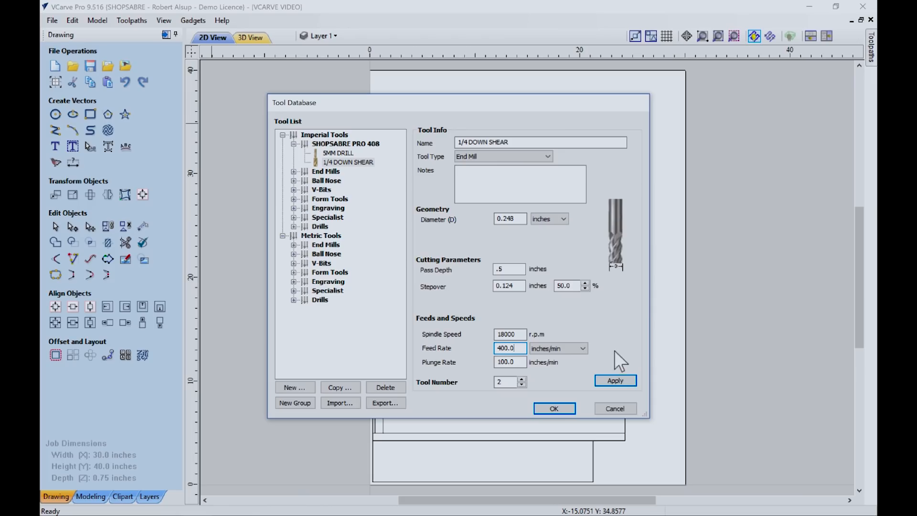
{"action": "left_click", "coordinate": [525, 362]}
{"action": "left_click", "coordinate": [605, 379]}
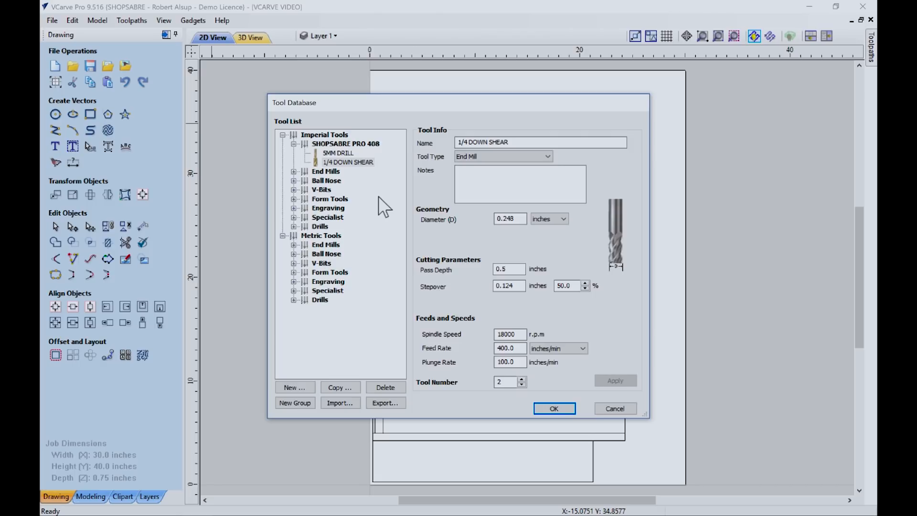
Step: Copy the 1/4 DOWN SHEAR tool and name the copy 3/8 COMPRESSION
{"action": "left_click", "coordinate": [348, 163]}
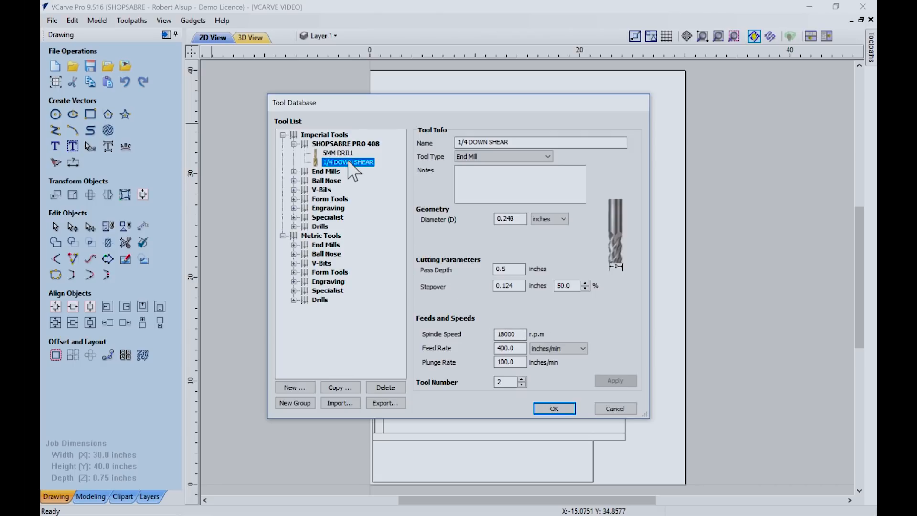
{"action": "left_click", "coordinate": [340, 387]}
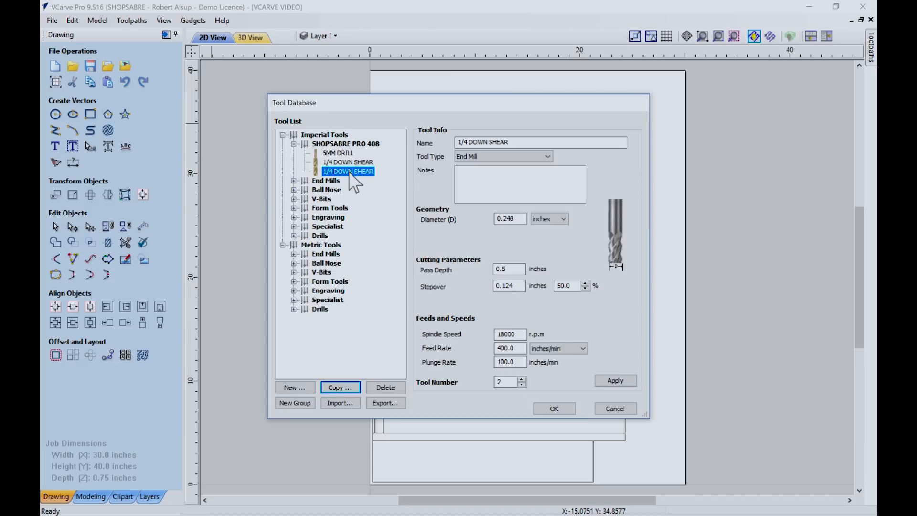
{"action": "left_click", "coordinate": [470, 142]}
{"action": "key", "text": "BackSpace"}
{"action": "key", "text": "BackSpace"}
{"action": "key", "text": "BackSpace"}
{"action": "key", "text": "BackSpace"}
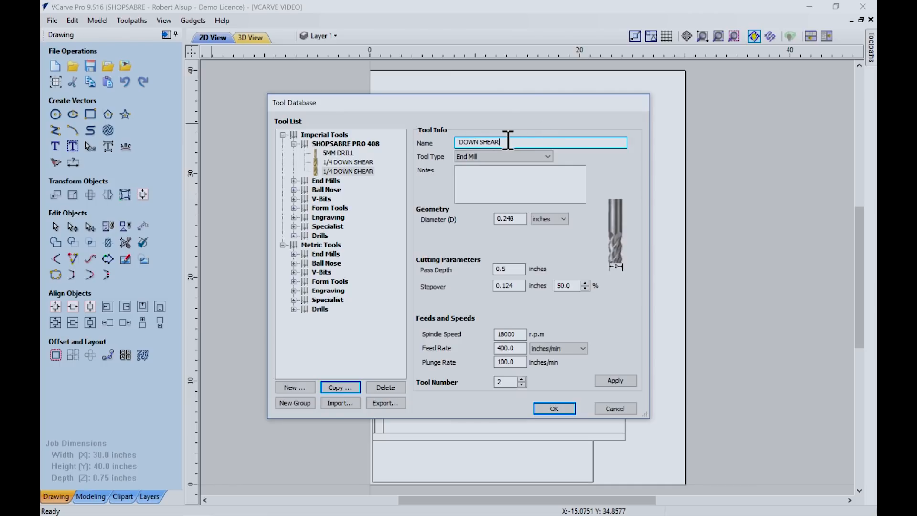
{"action": "key", "text": "BackSpace"}
{"action": "key", "text": "BackSpace"}
{"action": "key", "text": "BackSpace"}
{"action": "key", "text": "BackSpace"}
{"action": "key", "text": "BackSpace"}
{"action": "key", "text": "BackSpace"}
{"action": "key", "text": "BackSpace"}
{"action": "key", "text": "BackSpace"}
{"action": "key", "text": "BackSpace"}
{"action": "key", "text": "BackSpace"}
{"action": "type", "text": "3/8  COMPREASSION"}
{"action": "key", "text": "BackSpace"}
{"action": "key", "text": "BackSpace"}
{"action": "key", "text": "BackSpace"}
{"action": "key", "text": "BackSpace"}
{"action": "key", "text": "BackSpace"}
{"action": "key", "text": "BackSpace"}
{"action": "type", "text": "SSIOPN"}
{"action": "key", "text": "BackSpace"}
{"action": "key", "text": "BackSpace"}
{"action": "type", "text": "N"}
Step: Set the compression bit's diameter to 0.373 inches and its pass depth to 0.8 inches
{"action": "double_click", "coordinate": [519, 219]}
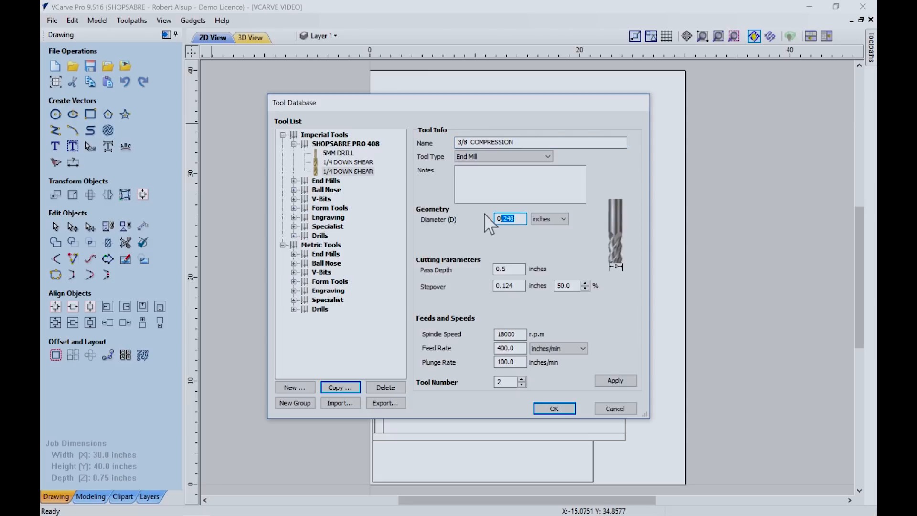
{"action": "type", "text": ".373"}
{"action": "left_click_drag", "start_coordinate": [512, 270], "coordinate": [463, 268]}
{"action": "type", "text": ".08"}
{"action": "key", "text": "BackSpace"}
{"action": "key", "text": "BackSpace"}
{"action": "type", "text": "8"}
Step: Set the compression bit's feed rate to 600 and plunge rate to 150 inches/min with tool number 3, and apply the changes
{"action": "left_click_drag", "start_coordinate": [523, 349], "coordinate": [425, 343]}
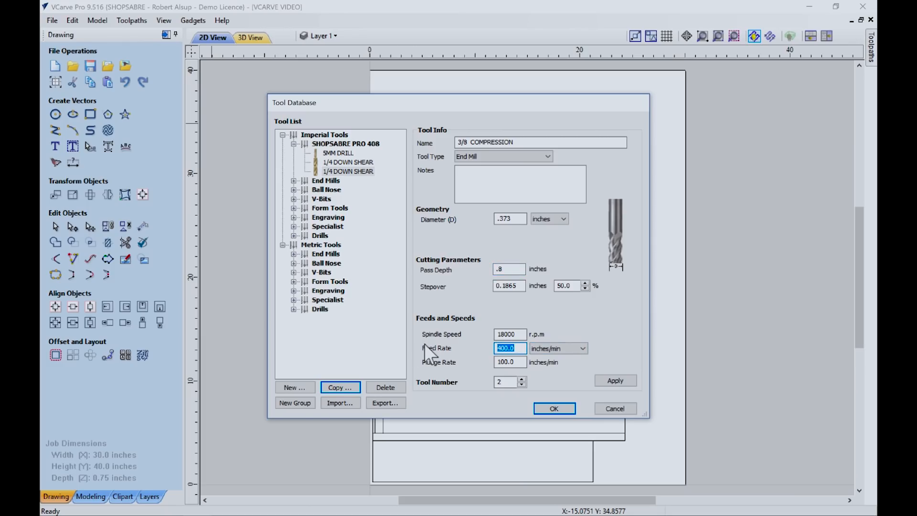
{"action": "type", "text": "600"}
{"action": "left_click_drag", "start_coordinate": [523, 362], "coordinate": [481, 372]}
{"action": "type", "text": "150"}
{"action": "left_click", "coordinate": [606, 380]}
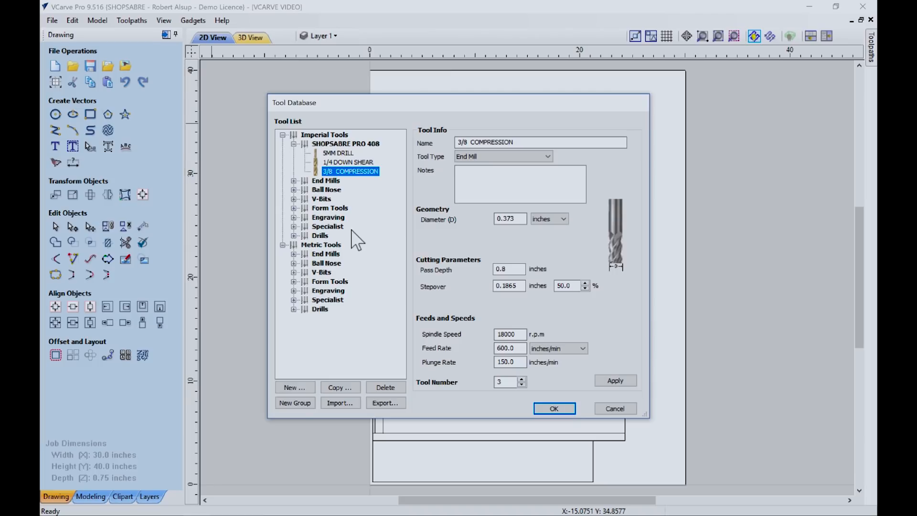
Step: Copy the imperial V-Bit (90 deg 1.25") and move the copy into the SHOPSABRE PRO 408 group
{"action": "left_click", "coordinate": [294, 198]}
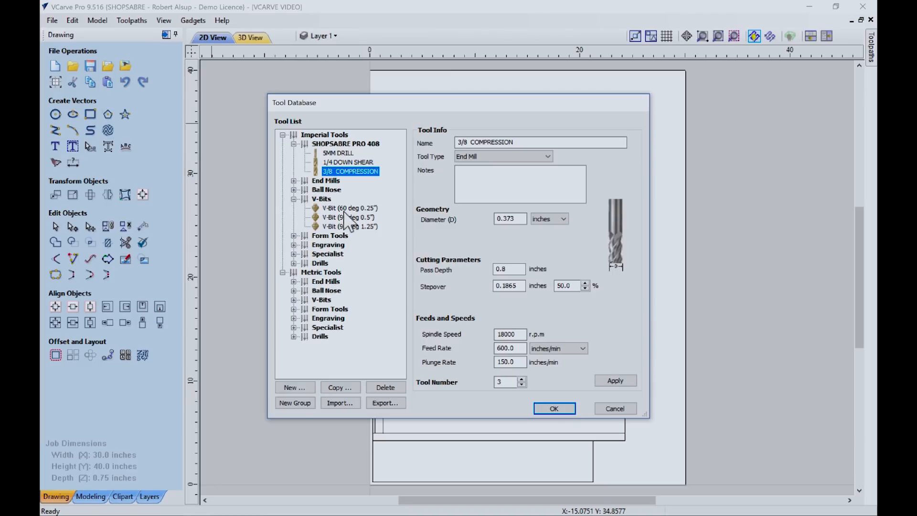
{"action": "left_click", "coordinate": [342, 226]}
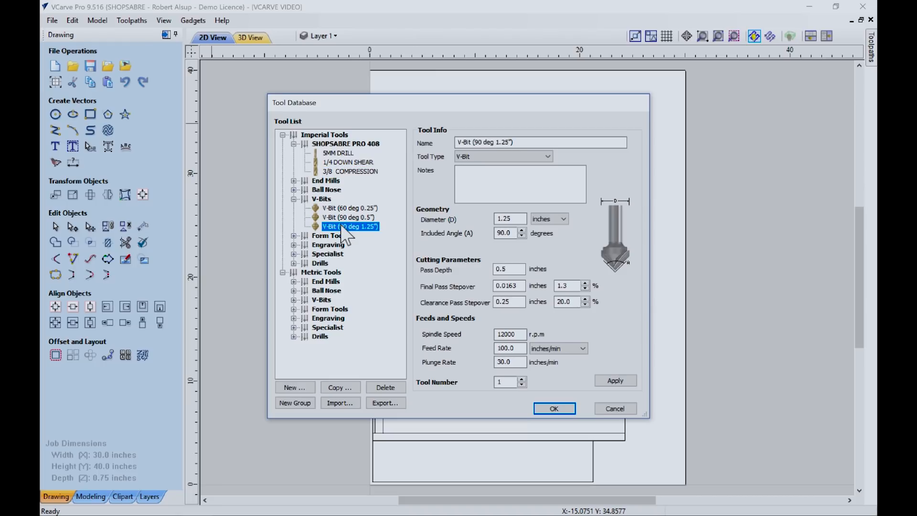
{"action": "left_click", "coordinate": [331, 383]}
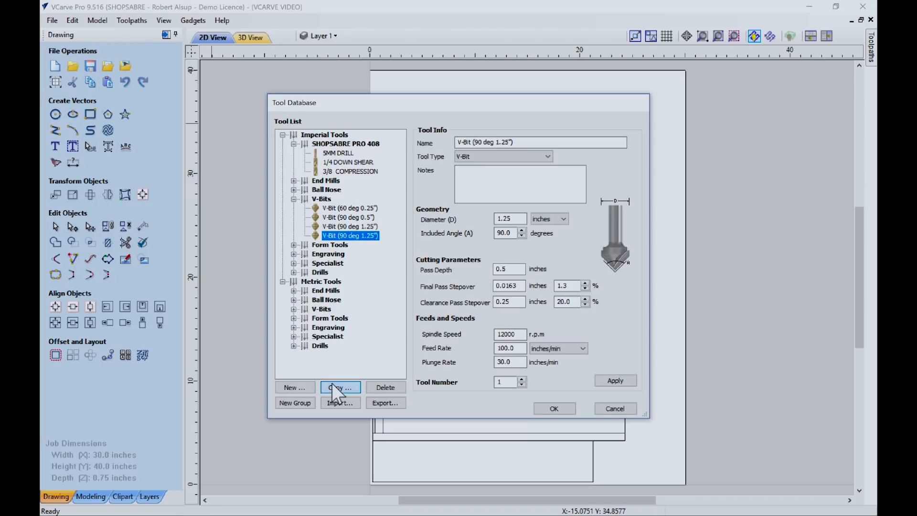
{"action": "left_click_drag", "start_coordinate": [350, 236], "coordinate": [326, 174]}
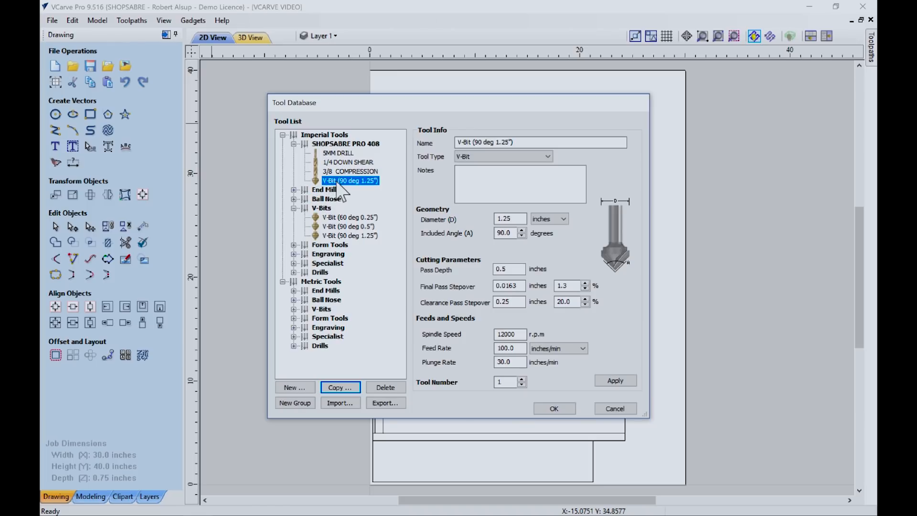
Step: Rename the copied V-bit VBIT 90 and apply spindle speed 16000 r.p.m., feed rate 200 and plunge rate 50 inches/min
{"action": "left_click_drag", "start_coordinate": [521, 142], "coordinate": [463, 142]}
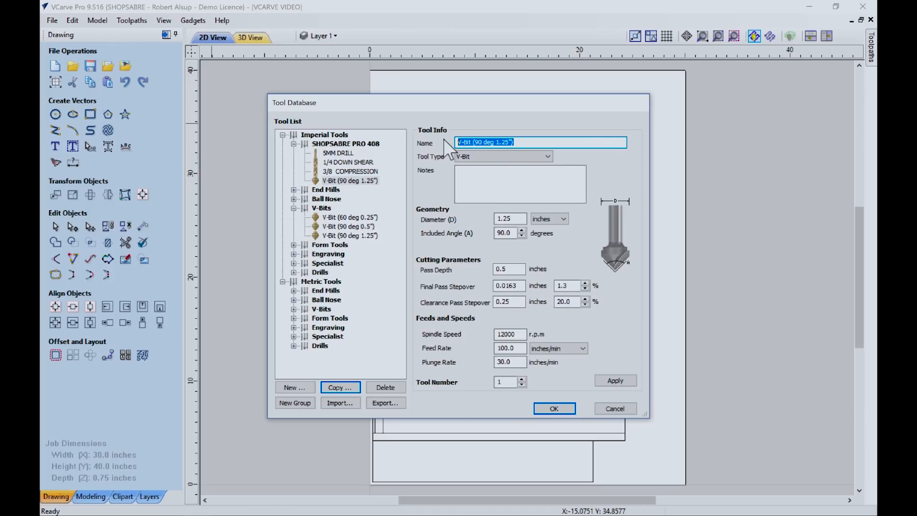
{"action": "type", "text": "VBIT 90"}
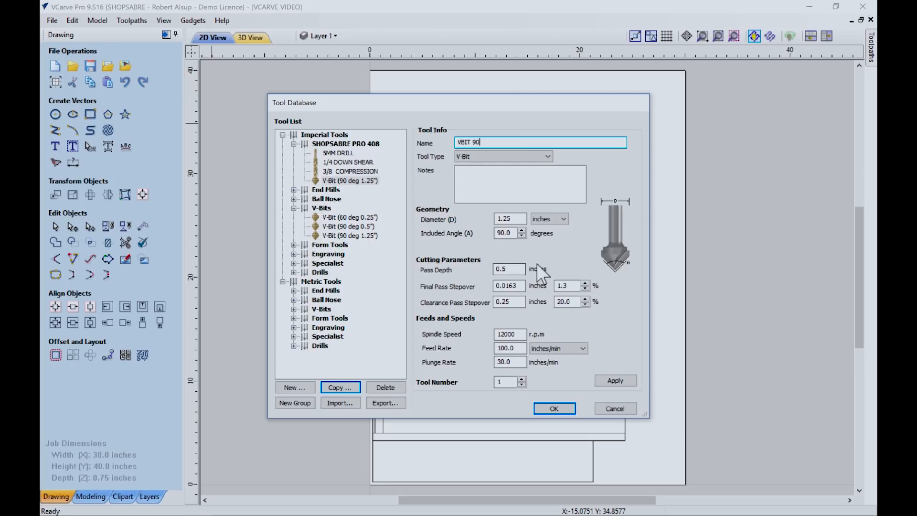
{"action": "double_click", "coordinate": [500, 335]}
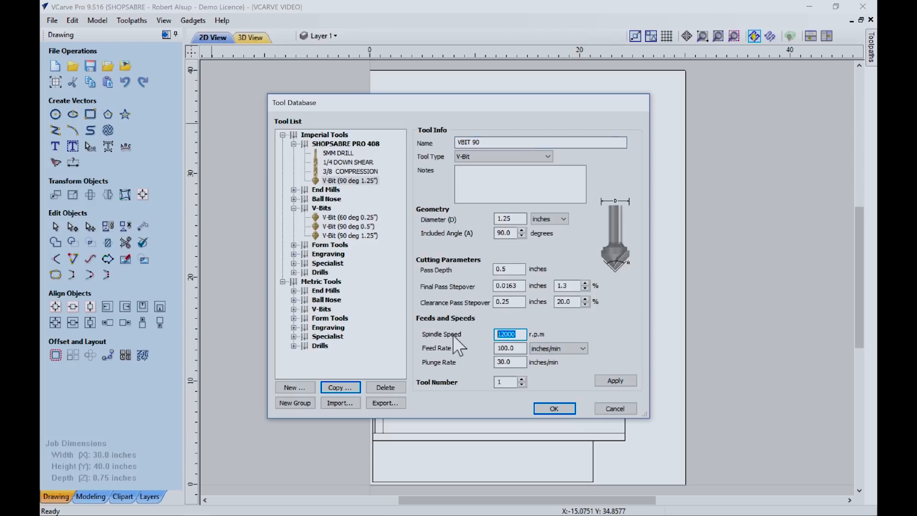
{"action": "type", "text": "16000"}
{"action": "double_click", "coordinate": [502, 348]}
{"action": "type", "text": "2000"}
{"action": "key", "text": "BackSpace"}
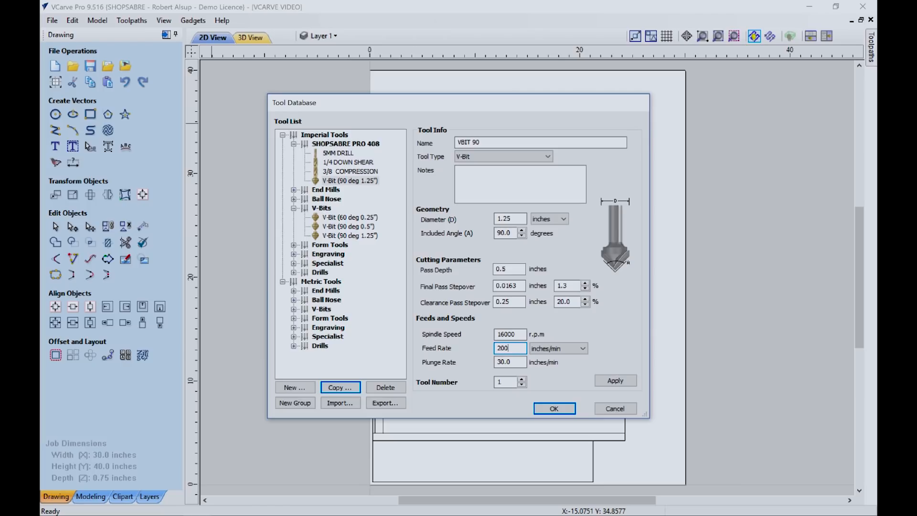
{"action": "key", "text": "Tab"}
{"action": "type", "text": "50"}
{"action": "left_click", "coordinate": [612, 379]}
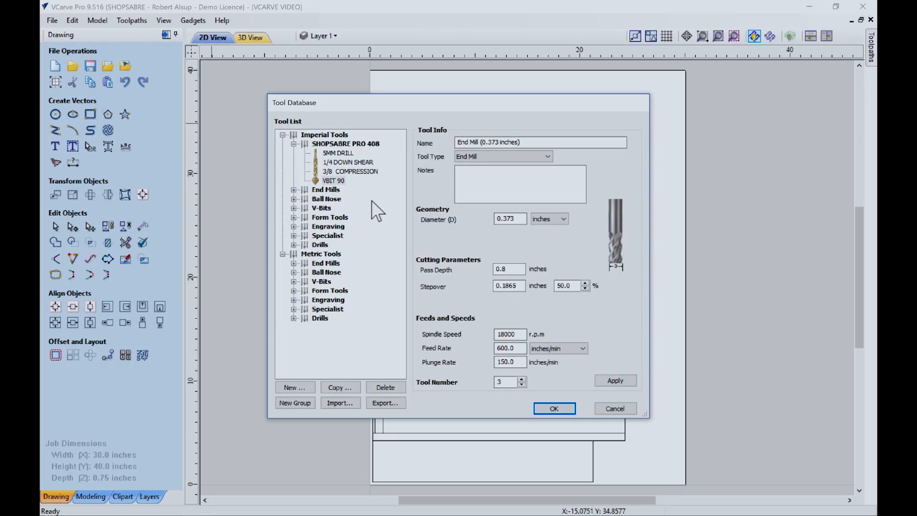
Step: Create another end mill in the SHOPSABRE PRO 408 group and name it 1 1/2 FLYCUTTER
{"action": "left_click", "coordinate": [289, 388]}
{"action": "left_click", "coordinate": [548, 156]}
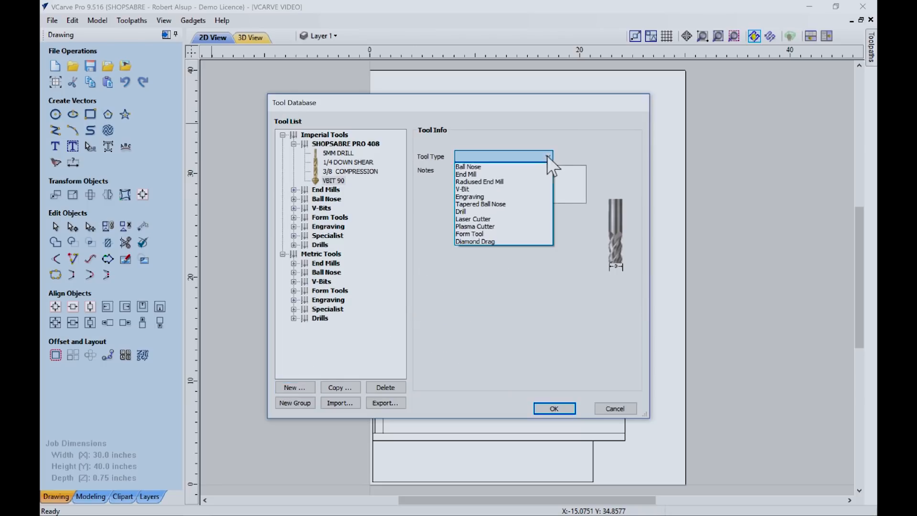
{"action": "left_click", "coordinate": [521, 174]}
{"action": "left_click_drag", "start_coordinate": [528, 143], "coordinate": [419, 140]}
{"action": "type", "text": "1"}
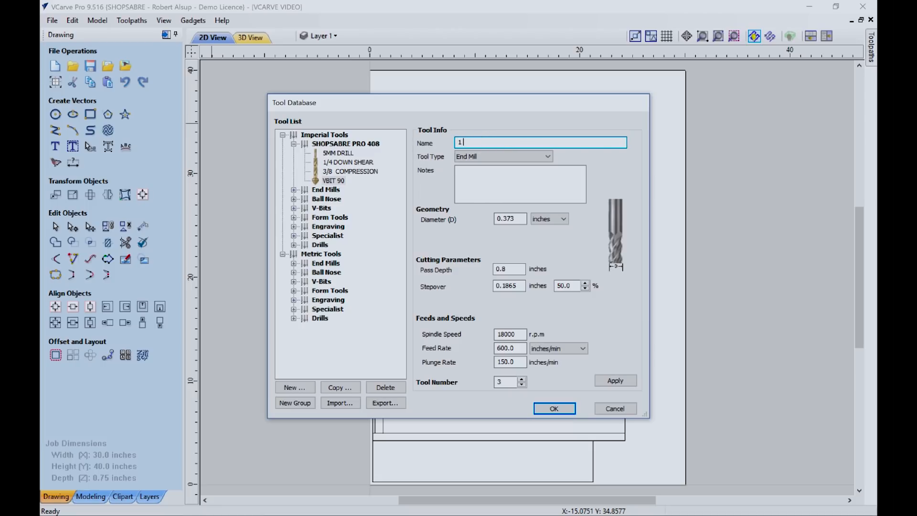
{"action": "type", "text": " 1/2 FLYCUTTER"}
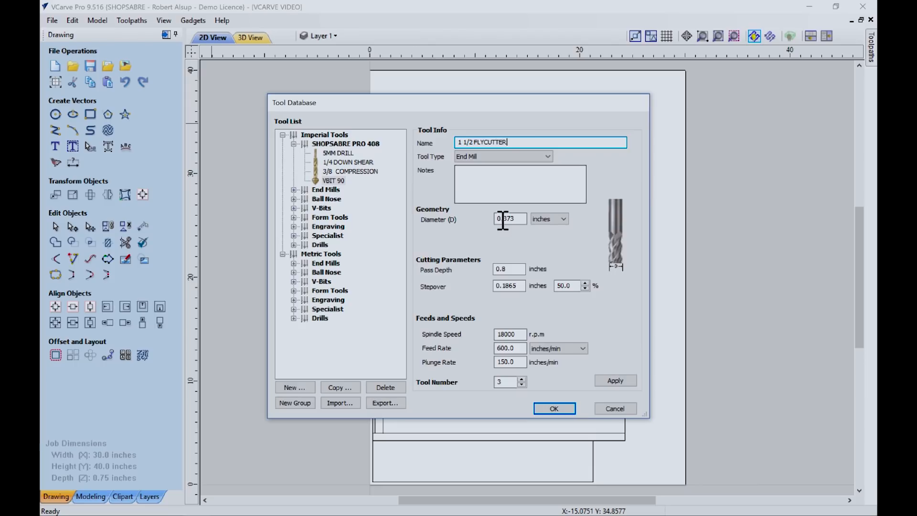
Step: Set the flycutter's diameter to 1.5 inches and its pass depth to 0.125 inches
{"action": "left_click_drag", "start_coordinate": [514, 218], "coordinate": [432, 226]}
{"action": "type", "text": "1.5"}
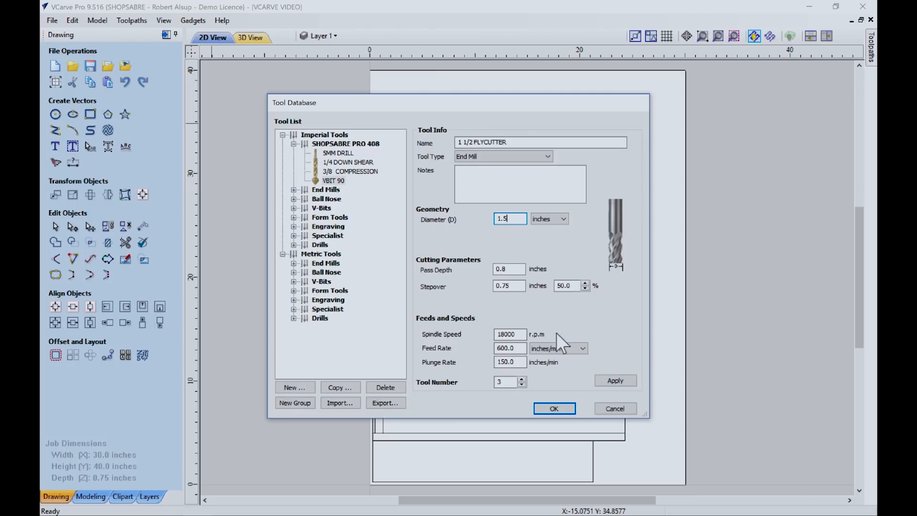
{"action": "left_click_drag", "start_coordinate": [517, 272], "coordinate": [451, 262]}
{"action": "type", "text": ".125"}
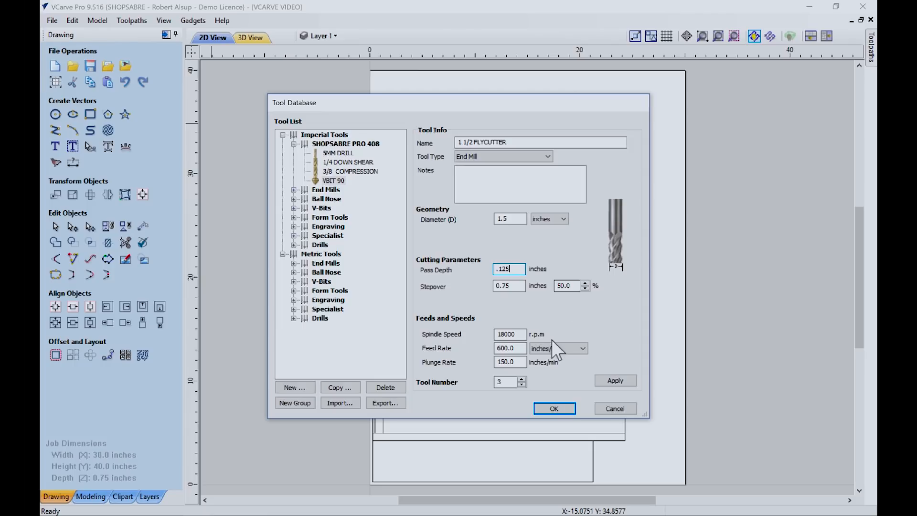
Step: Give the flycutter 14000 r.p.m., feed rate 300, plunge rate 100 inches/min and tool number 5, then save it and close the tool database
{"action": "left_click_drag", "start_coordinate": [524, 335], "coordinate": [480, 329]}
{"action": "type", "text": "14000"}
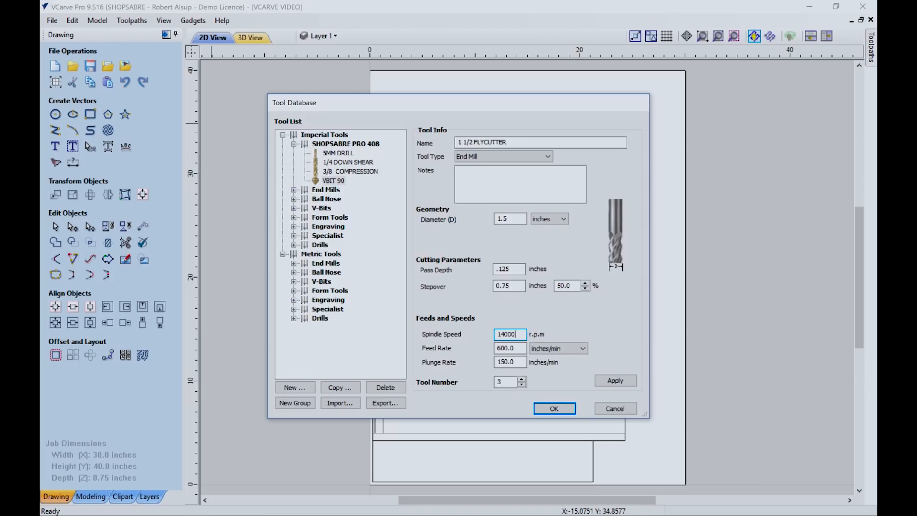
{"action": "left_click_drag", "start_coordinate": [523, 347], "coordinate": [480, 347]}
{"action": "type", "text": "300"}
{"action": "left_click_drag", "start_coordinate": [518, 362], "coordinate": [483, 367]}
{"action": "type", "text": "100"}
{"action": "left_click", "coordinate": [610, 380]}
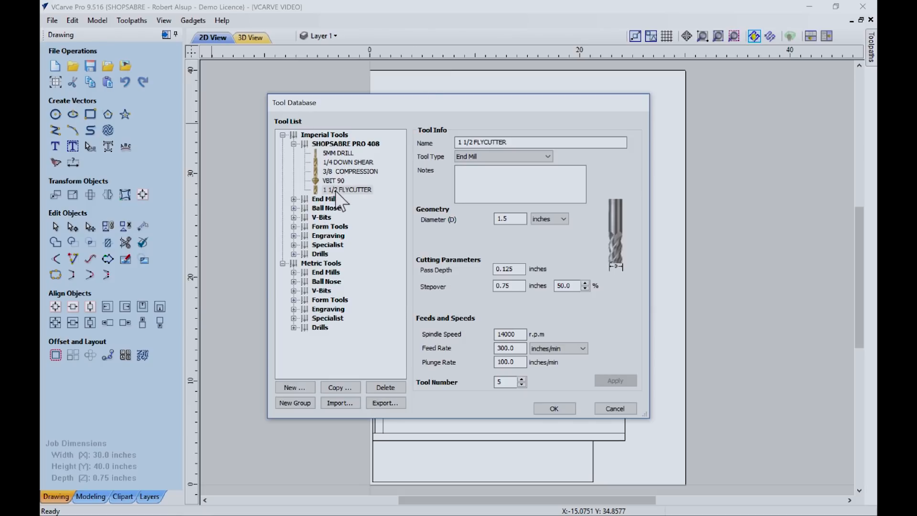
{"action": "left_click", "coordinate": [554, 409]}
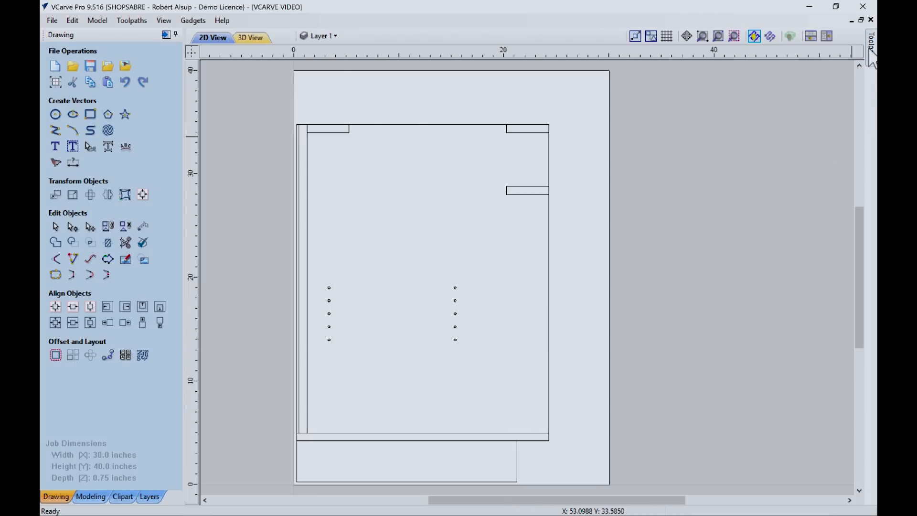
Step: Open the material setup from the toolpath controls and set the gap above the model to 0.2475 inches
{"action": "mouse_move", "coordinate": [870, 48]}
{"action": "left_click", "coordinate": [858, 33]}
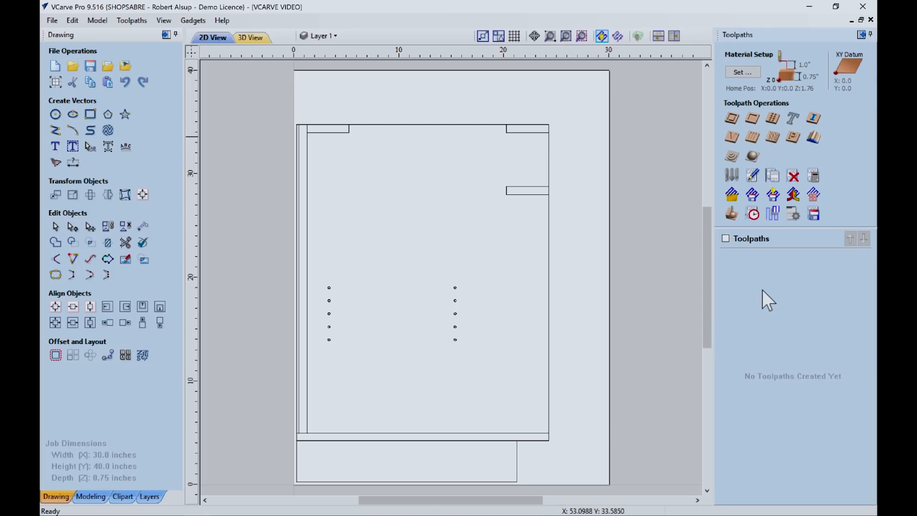
{"action": "left_click", "coordinate": [736, 71]}
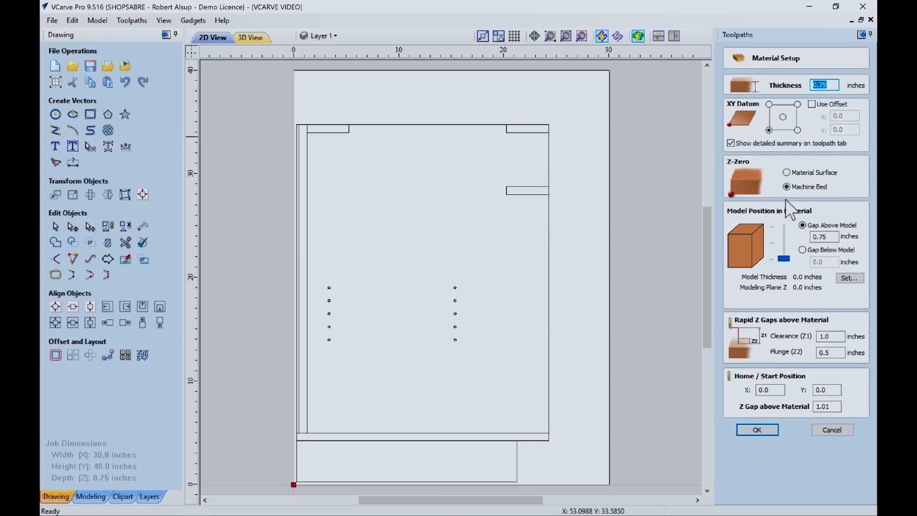
{"action": "mouse_move", "coordinate": [781, 259]}
{"action": "left_mouse_down"}
{"action": "mouse_move", "coordinate": [780, 225]}
{"action": "mouse_move", "coordinate": [784, 242]}
{"action": "left_mouse_up"}
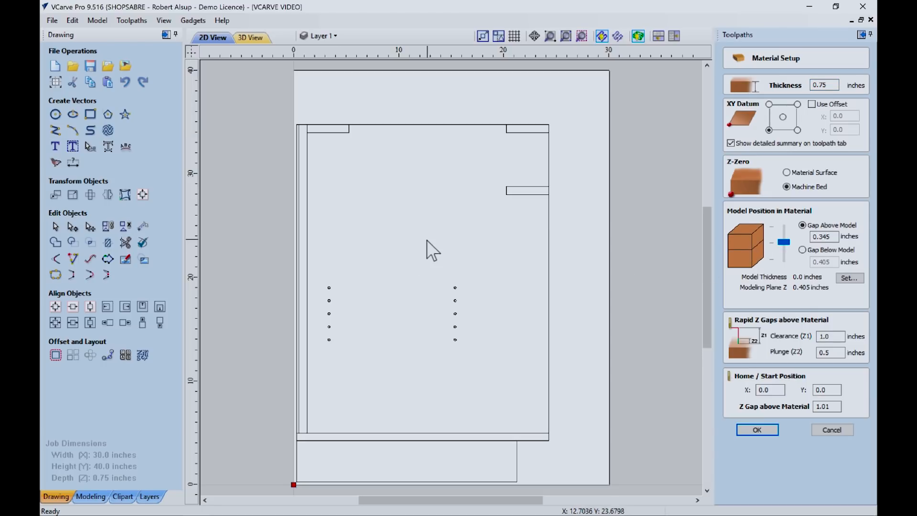
{"action": "mouse_move", "coordinate": [784, 242]}
{"action": "left_mouse_down"}
{"action": "mouse_move", "coordinate": [789, 262]}
{"action": "mouse_move", "coordinate": [783, 229]}
{"action": "mouse_move", "coordinate": [783, 240]}
{"action": "left_mouse_up"}
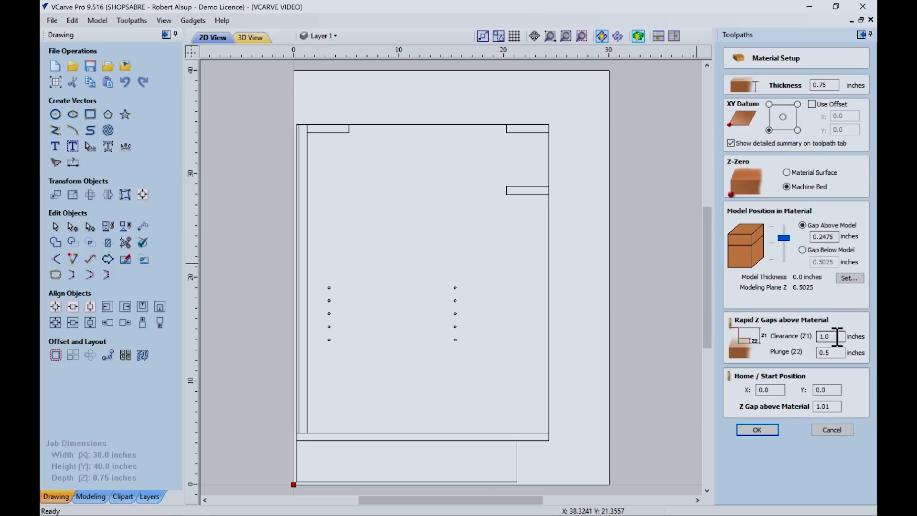
Step: Set the rapid clearance gap to 2 inches and the plunge gap to 0.2 inches, then accept the material setup
{"action": "left_click_drag", "start_coordinate": [838, 336], "coordinate": [819, 337]}
{"action": "type", "text": "2"}
{"action": "left_click_drag", "start_coordinate": [840, 353], "coordinate": [818, 353]}
{"action": "type", "text": ".2"}
{"action": "key", "text": "Tab"}
{"action": "left_click", "coordinate": [828, 403]}
{"action": "left_click", "coordinate": [765, 428]}
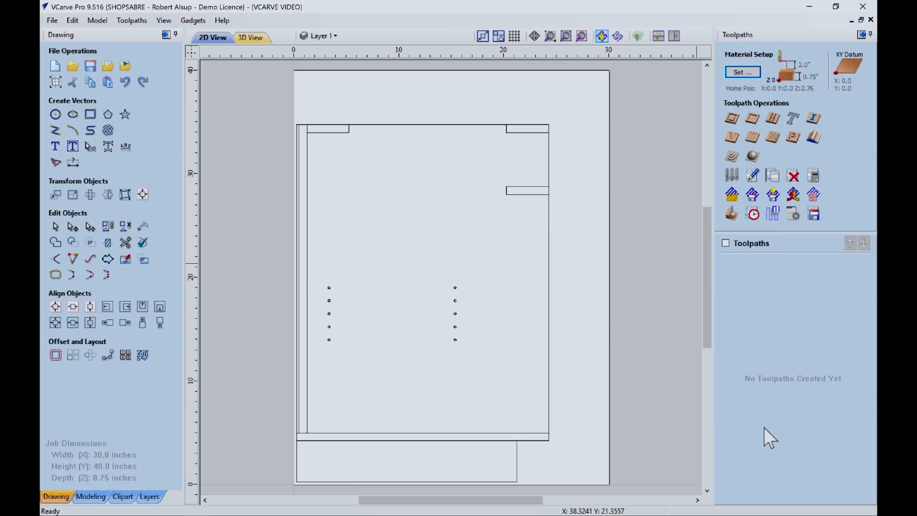
{"action": "left_click", "coordinate": [733, 121]}
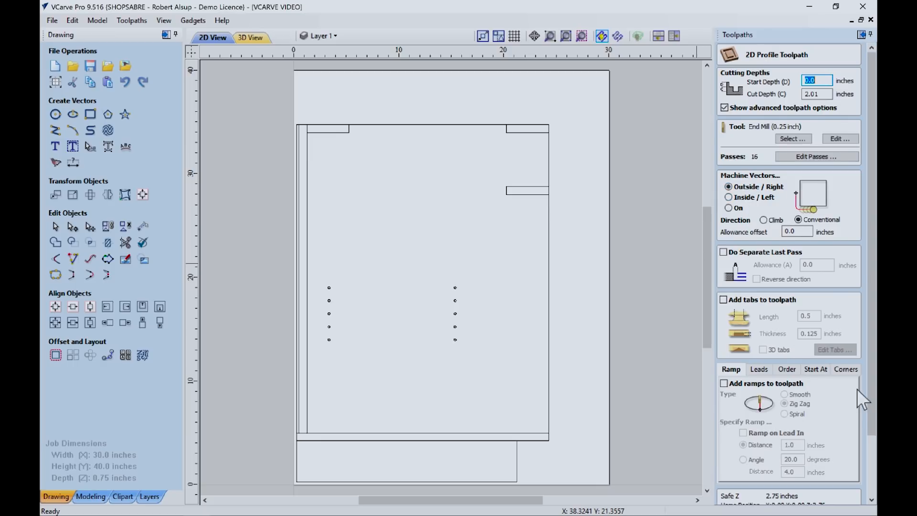
{"action": "scroll", "coordinate": [862, 401], "scroll_direction": "down", "scroll_amount": 3}
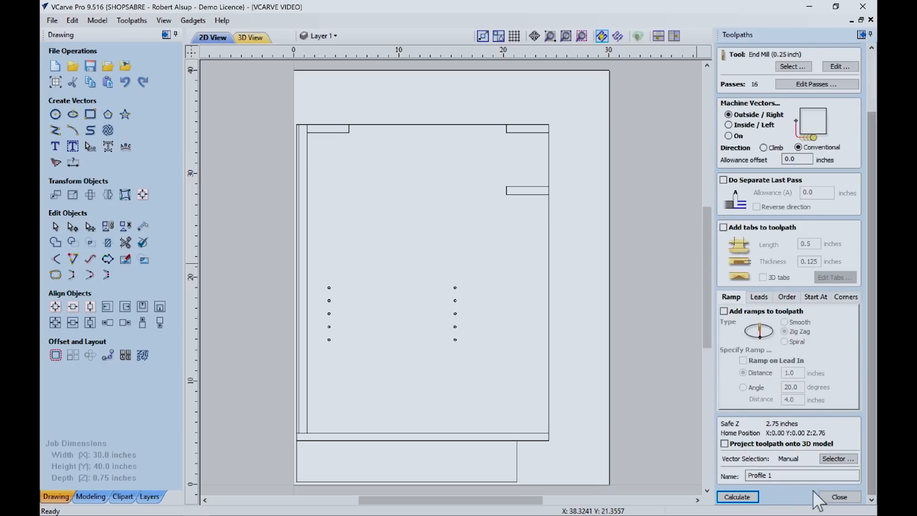
{"action": "left_click", "coordinate": [840, 497]}
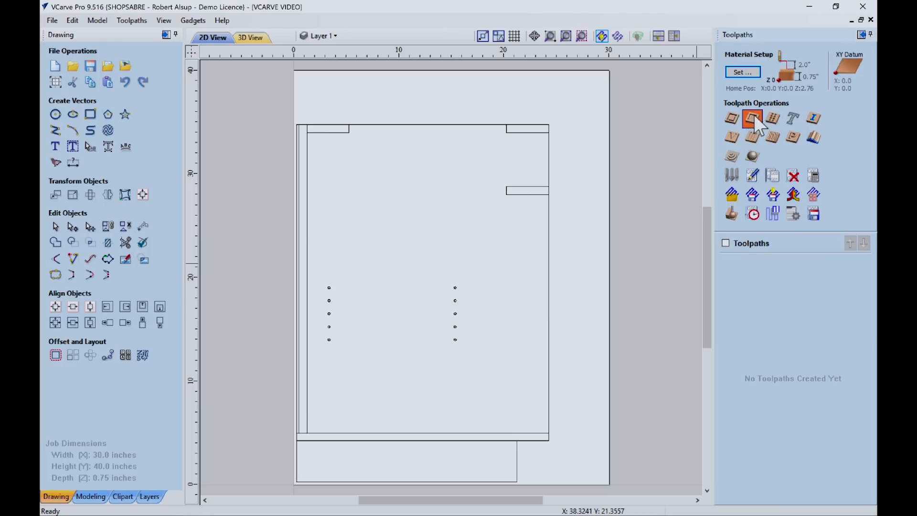
{"action": "left_click", "coordinate": [753, 120]}
{"action": "left_click", "coordinate": [855, 475]}
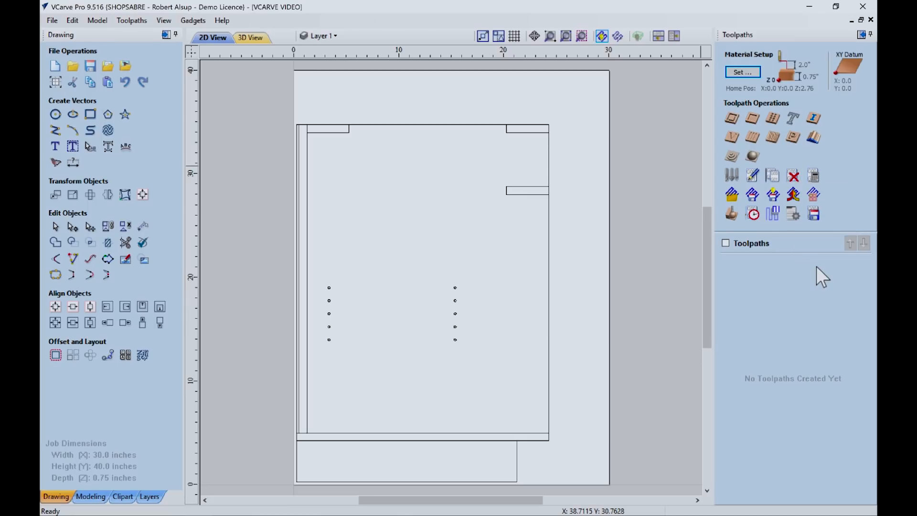
Step: Start a drilling toolpath with a cut depth of 0.4 inches and choose the 5MM DRILL tool
{"action": "left_click", "coordinate": [772, 117]}
{"action": "double_click", "coordinate": [828, 88]}
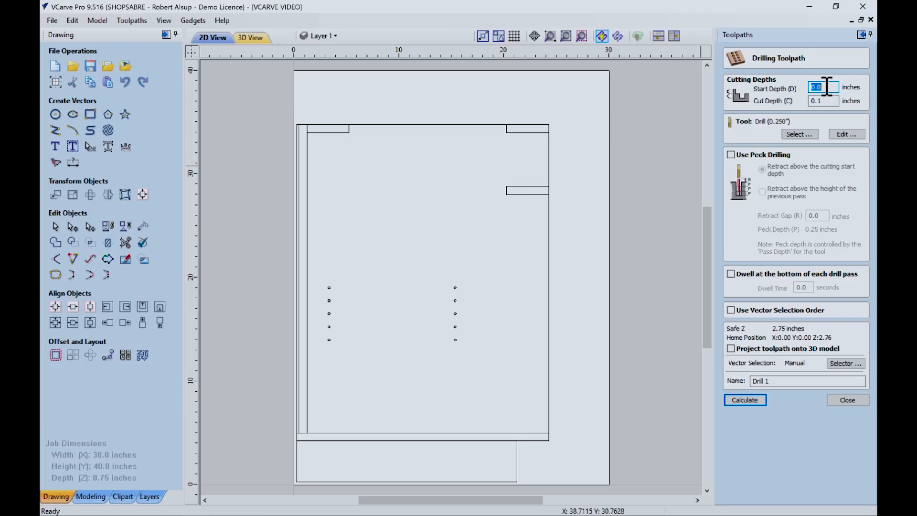
{"action": "key", "text": "Tab"}
{"action": "type", "text": "."}
{"action": "left_click", "coordinate": [790, 135]}
{"action": "left_click", "coordinate": [337, 153]}
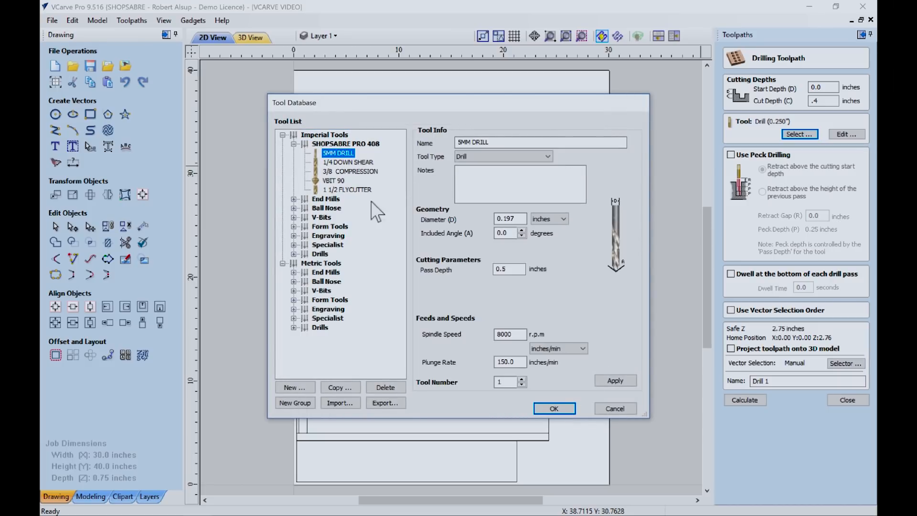
{"action": "left_click", "coordinate": [554, 409]}
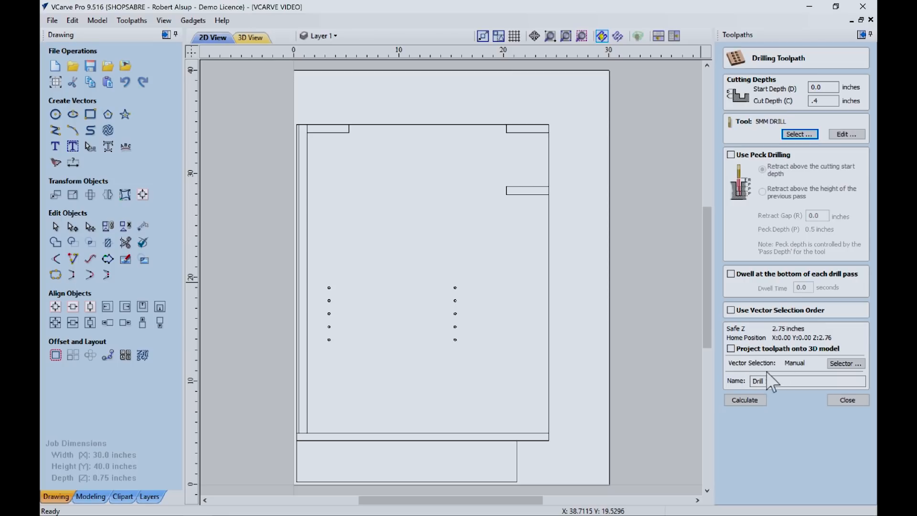
Step: Name the drilling toolpath 5MM DRILL
{"action": "left_click", "coordinate": [778, 383]}
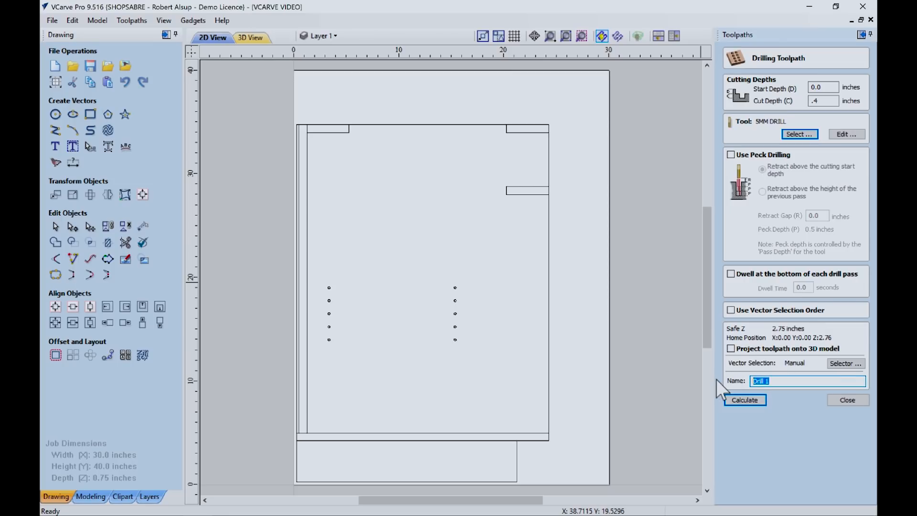
{"action": "type", "text": "5MM DSRIL"}
{"action": "key", "text": "BackSpace"}
{"action": "key", "text": "BackSpace"}
{"action": "key", "text": "BackSpace"}
{"action": "key", "text": "BackSpace"}
{"action": "type", "text": "RILL"}
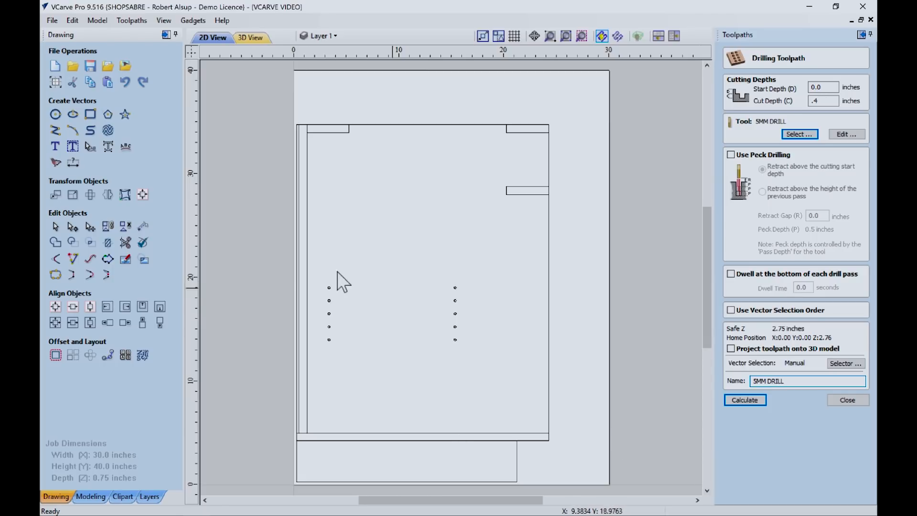
Step: Select only the two columns of shelf-pin holes and calculate the drilling toolpath
{"action": "left_click_drag", "start_coordinate": [237, 256], "coordinate": [497, 382]}
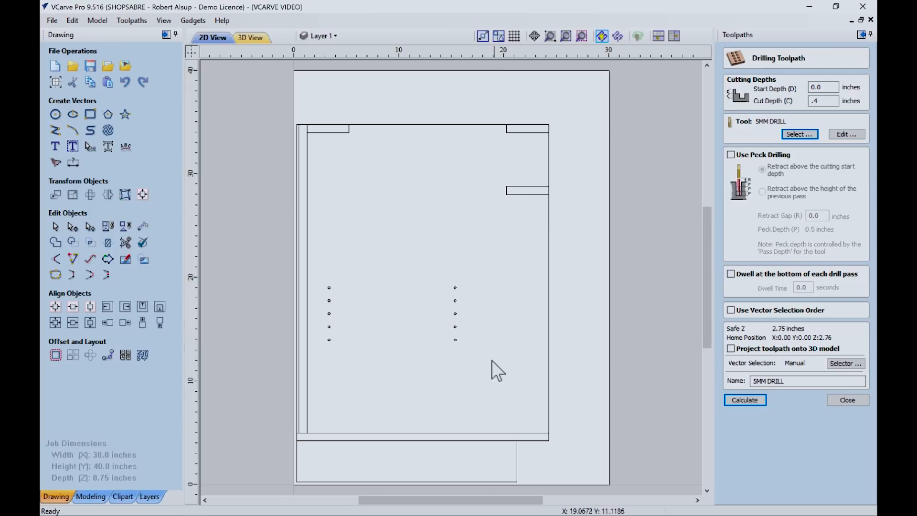
{"action": "key", "text": "ctrl+a"}
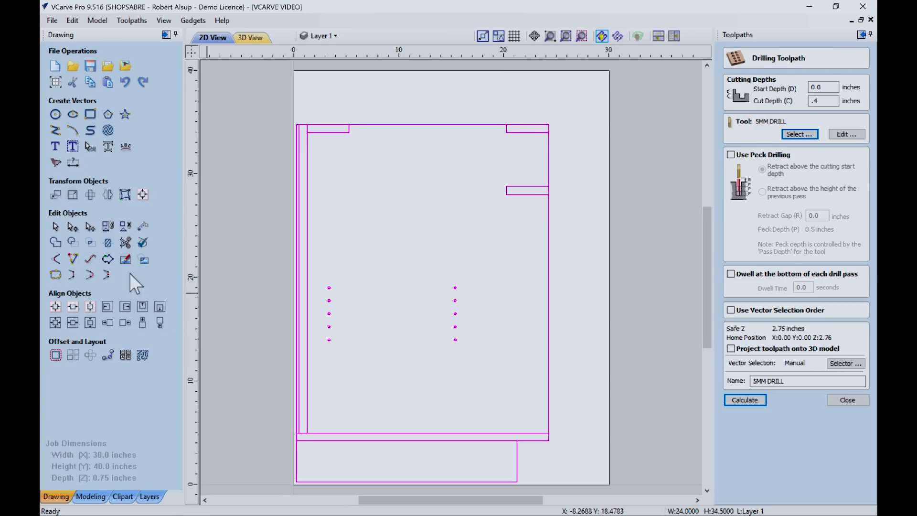
{"action": "left_click_drag", "start_coordinate": [205, 251], "coordinate": [514, 353]}
{"action": "left_click", "coordinate": [405, 260]}
{"action": "left_click_drag", "start_coordinate": [253, 255], "coordinate": [466, 375]}
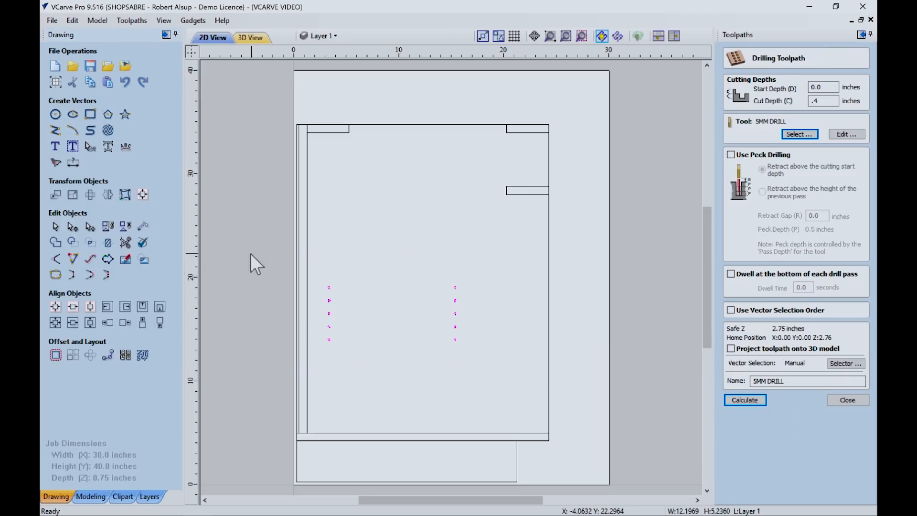
{"action": "left_click", "coordinate": [287, 261]}
{"action": "left_click_drag", "start_coordinate": [570, 388], "coordinate": [571, 389]}
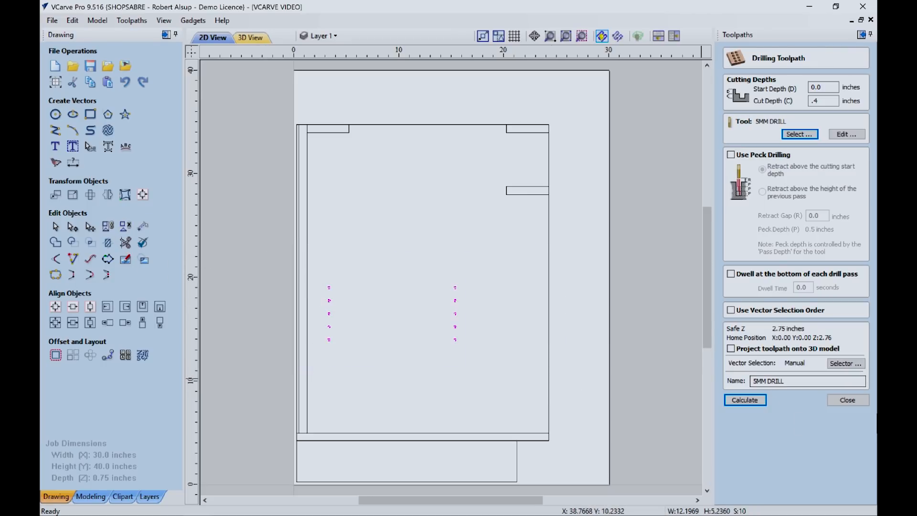
{"action": "left_click", "coordinate": [761, 396]}
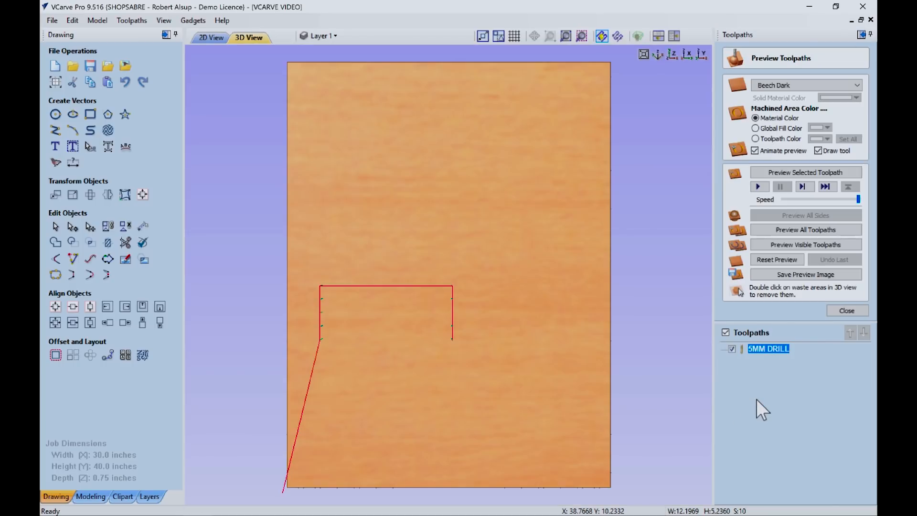
Step: Simulate the drilling toolpath in an isometric view, hide its toolpath lines and close the preview
{"action": "left_click", "coordinate": [658, 56]}
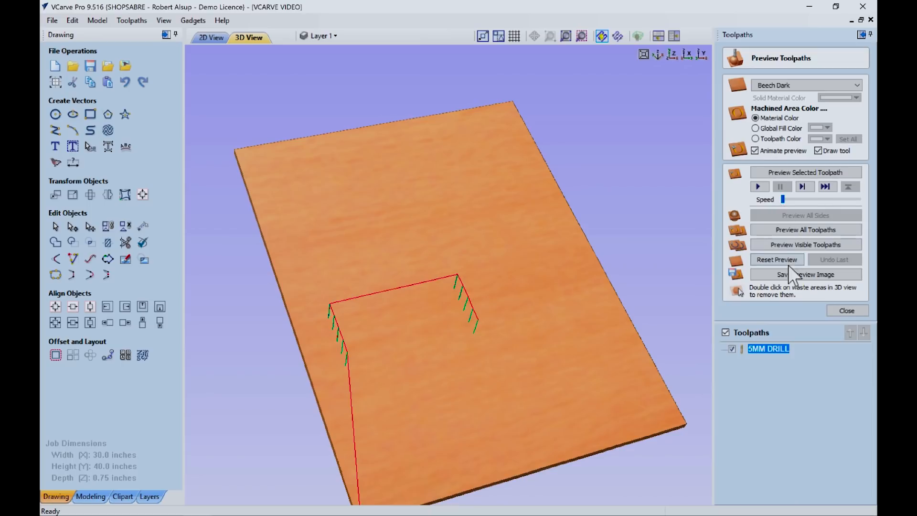
{"action": "left_click", "coordinate": [803, 171]}
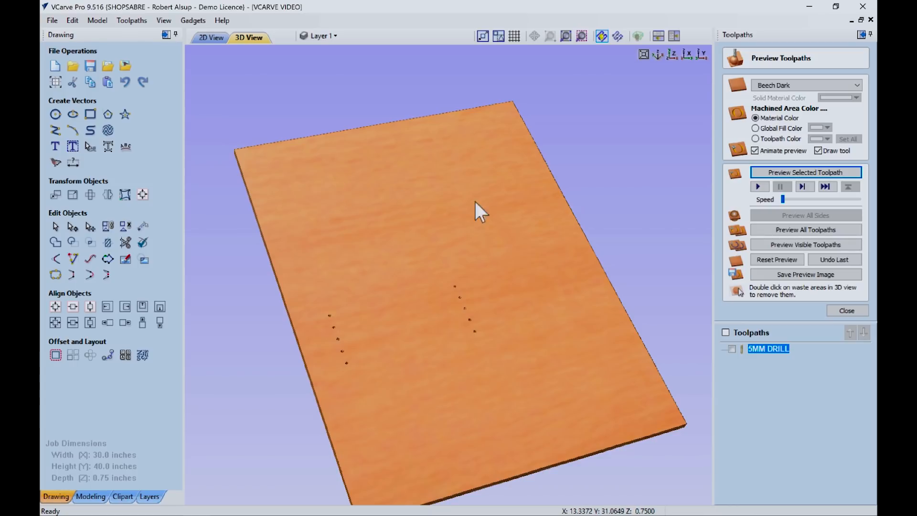
{"action": "left_click", "coordinate": [726, 331]}
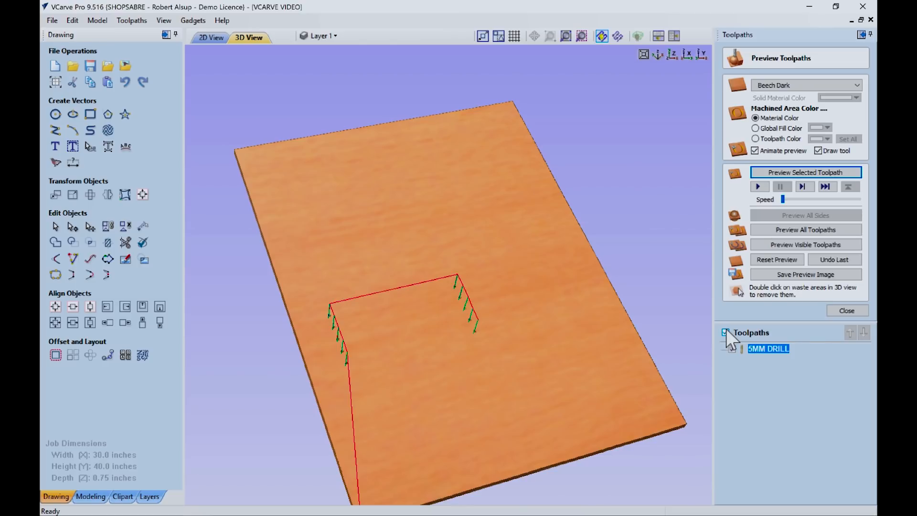
{"action": "left_click", "coordinate": [725, 331]}
{"action": "left_click", "coordinate": [727, 331]}
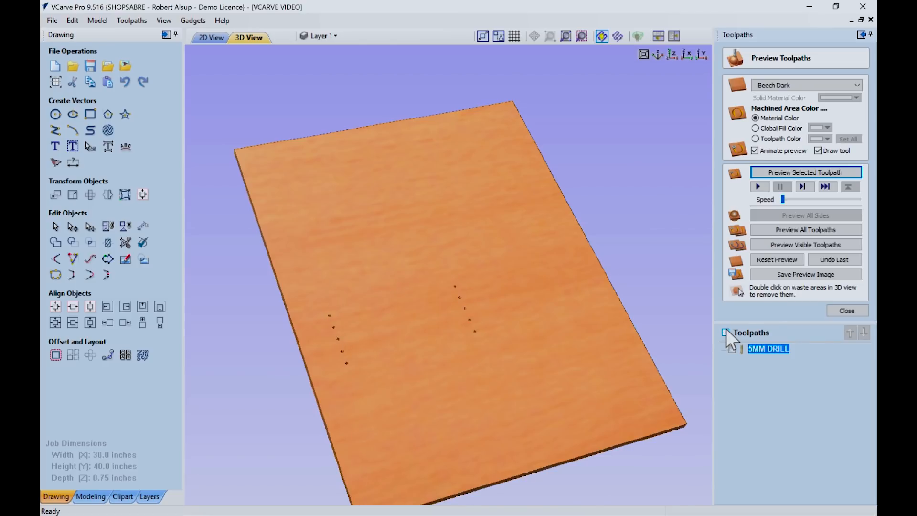
{"action": "left_click", "coordinate": [844, 311]}
Step: In the 2D view, select the three short notch rectangles and the long strip near the panel's lower edge
{"action": "left_click", "coordinate": [210, 38]}
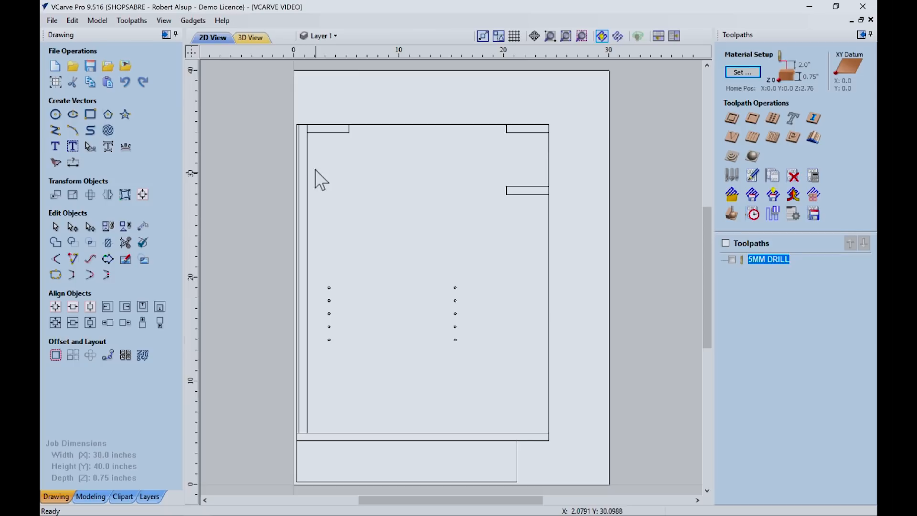
{"action": "left_click", "coordinate": [321, 133]}
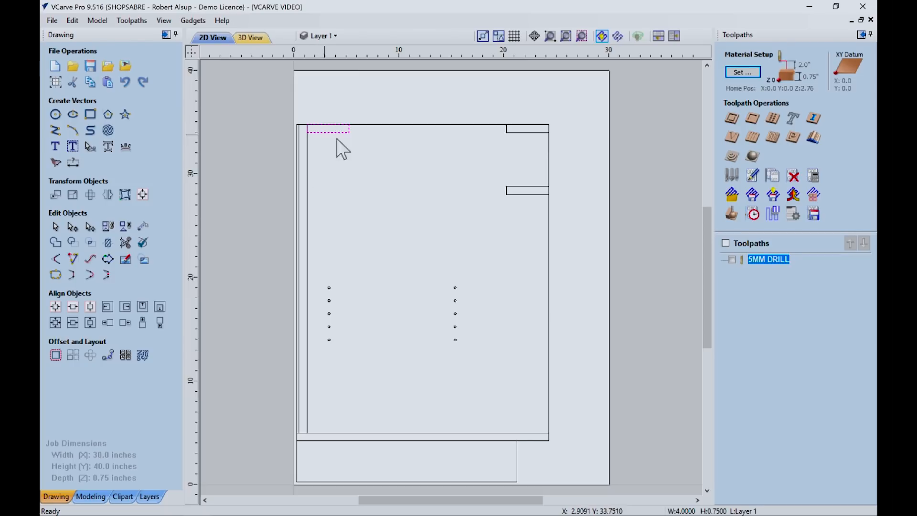
{"action": "left_click", "coordinate": [524, 135], "text": "shift"}
{"action": "left_click", "coordinate": [518, 190], "text": "shift"}
{"action": "left_click", "coordinate": [483, 436], "text": "shift"}
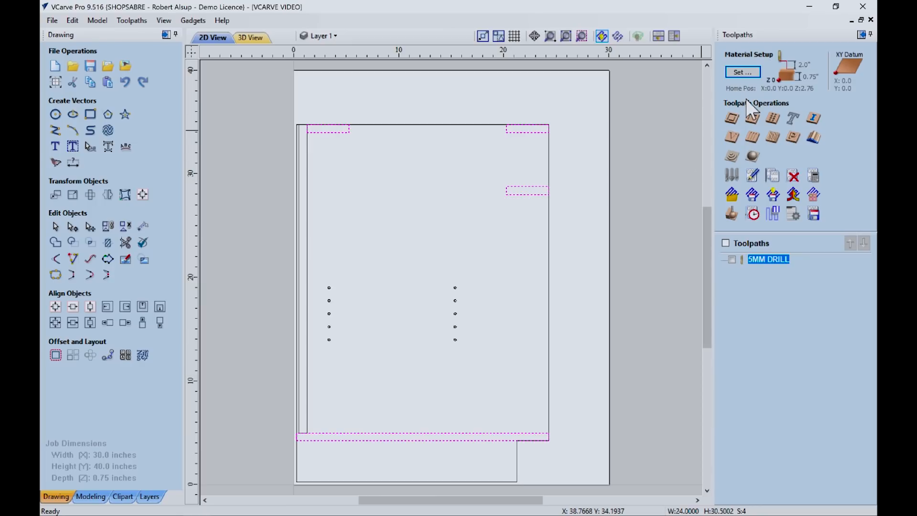
Step: Start a pocket toolpath with the 1/4 DOWN SHEAR tool and disable the larger area clearance tool
{"action": "left_click", "coordinate": [753, 118]}
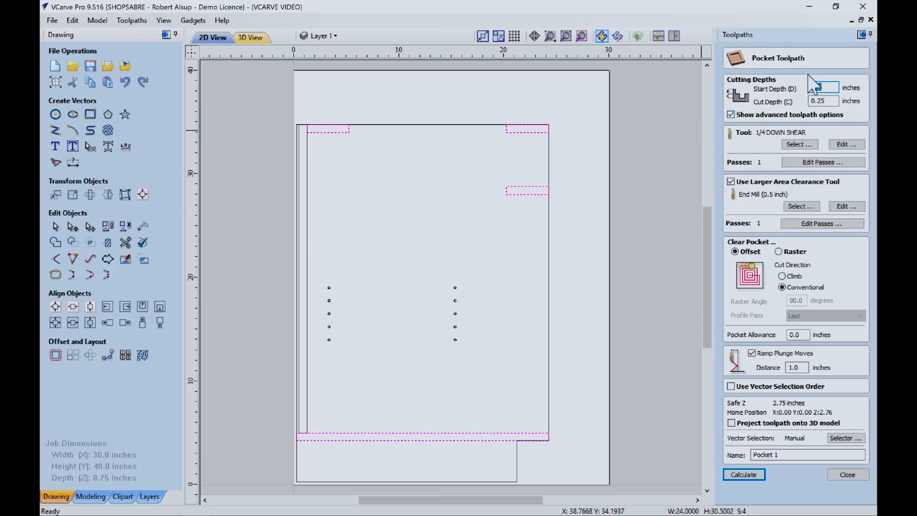
{"action": "left_click", "coordinate": [799, 144]}
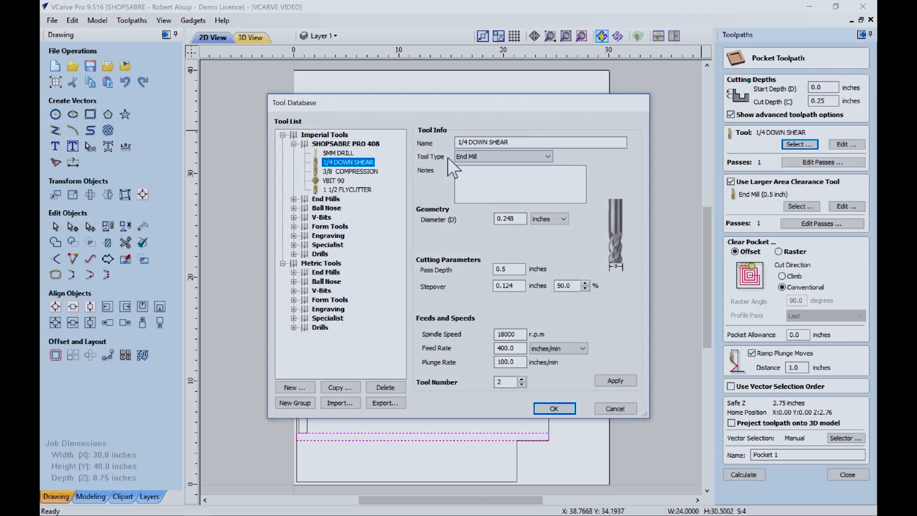
{"action": "left_click", "coordinate": [540, 404]}
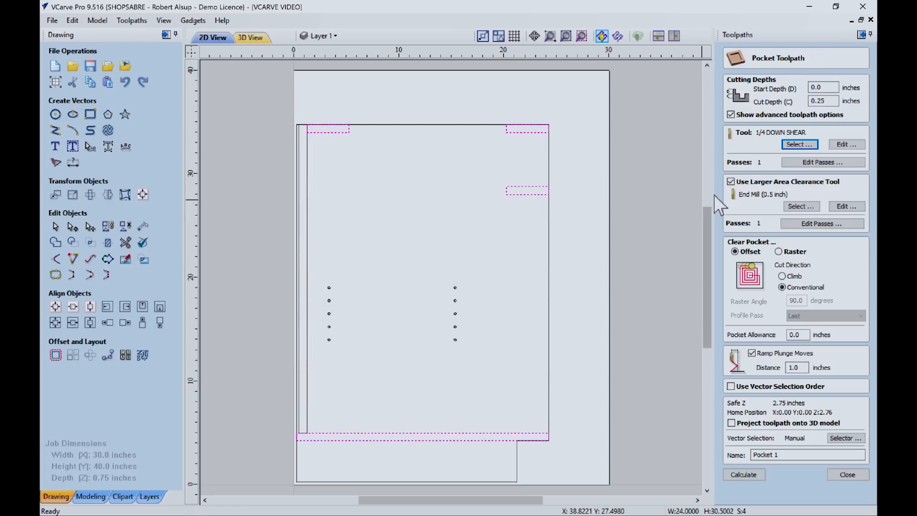
{"action": "left_click", "coordinate": [731, 182]}
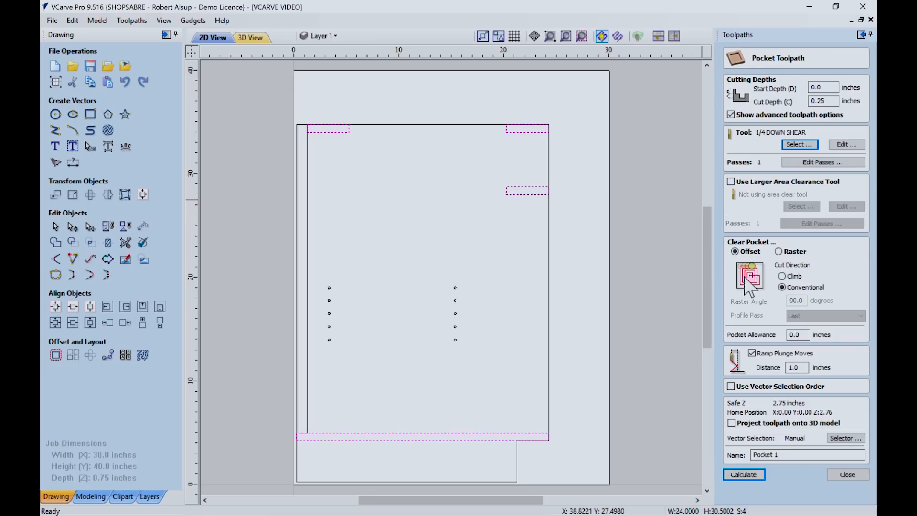
{"action": "left_click", "coordinate": [782, 276]}
{"action": "left_click", "coordinate": [783, 287]}
{"action": "left_click", "coordinate": [753, 354]}
{"action": "left_click", "coordinate": [752, 354]}
Step: Name the pocket toolpath DADO and calculate it
{"action": "left_click_drag", "start_coordinate": [784, 454], "coordinate": [718, 458]}
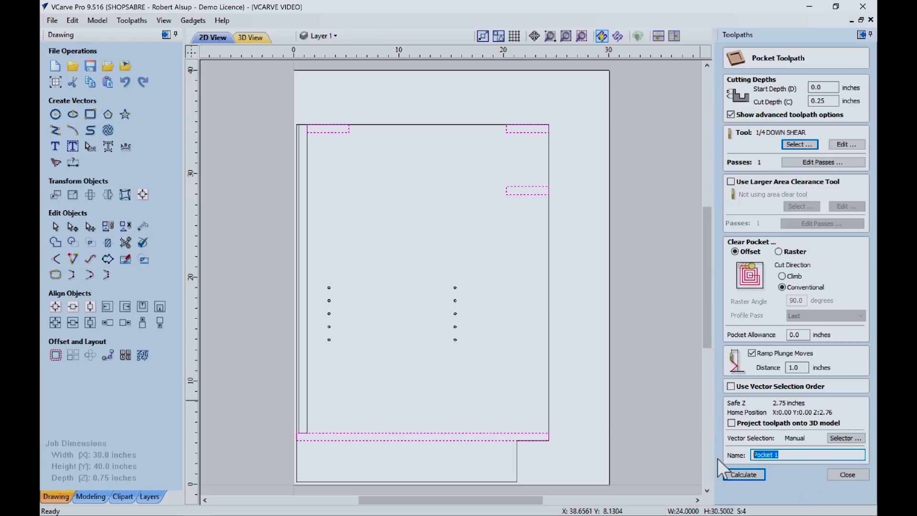
{"action": "type", "text": "DADO"}
{"action": "left_click", "coordinate": [727, 473]}
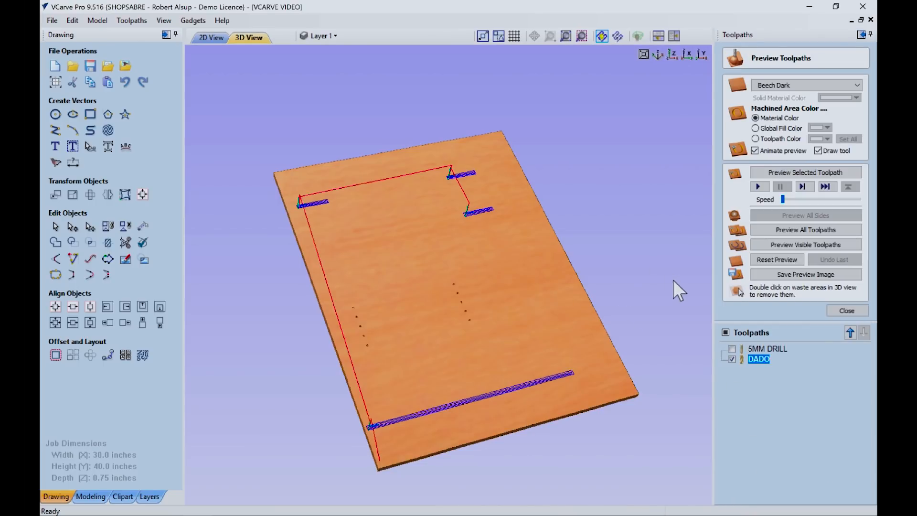
Step: Simulate the DADO toolpath on the panel, increasing the preview speed while it runs
{"action": "left_click", "coordinate": [780, 172]}
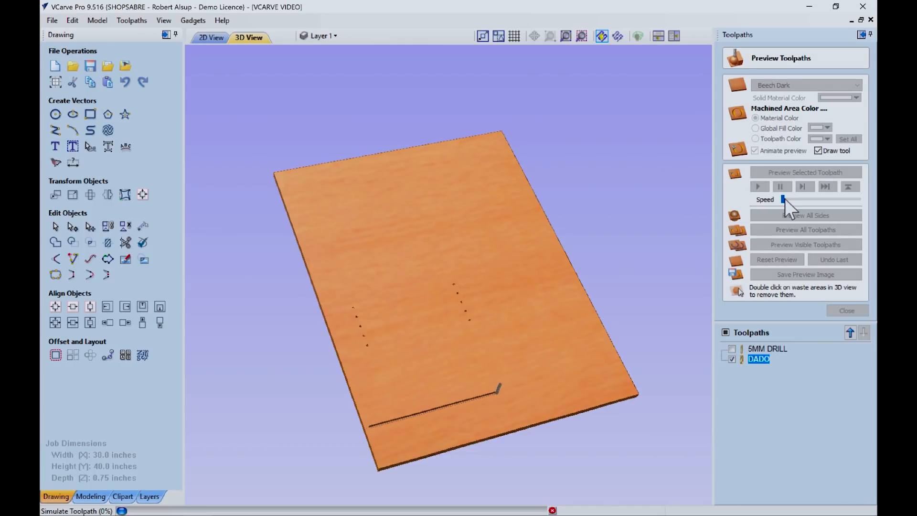
{"action": "left_click_drag", "start_coordinate": [799, 199], "coordinate": [807, 199]}
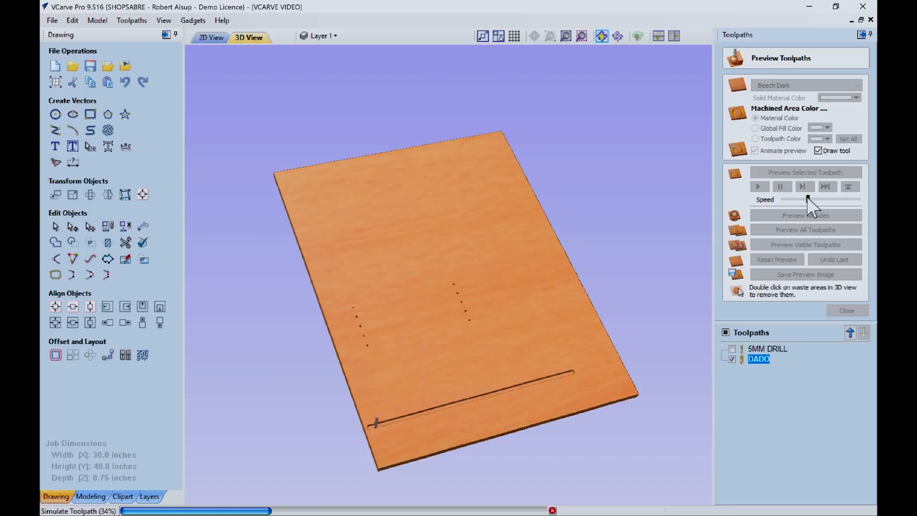
{"action": "left_click_drag", "start_coordinate": [810, 197], "coordinate": [827, 197]}
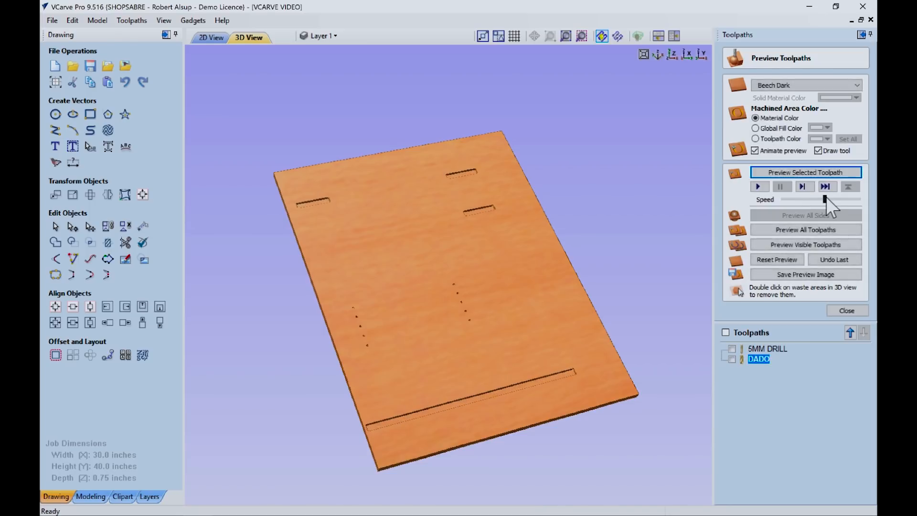
Step: Duplicate the DADO toolpath and, with the copy open for editing, select only the tall narrow strip along the panel's left edge
{"action": "left_click", "coordinate": [848, 310]}
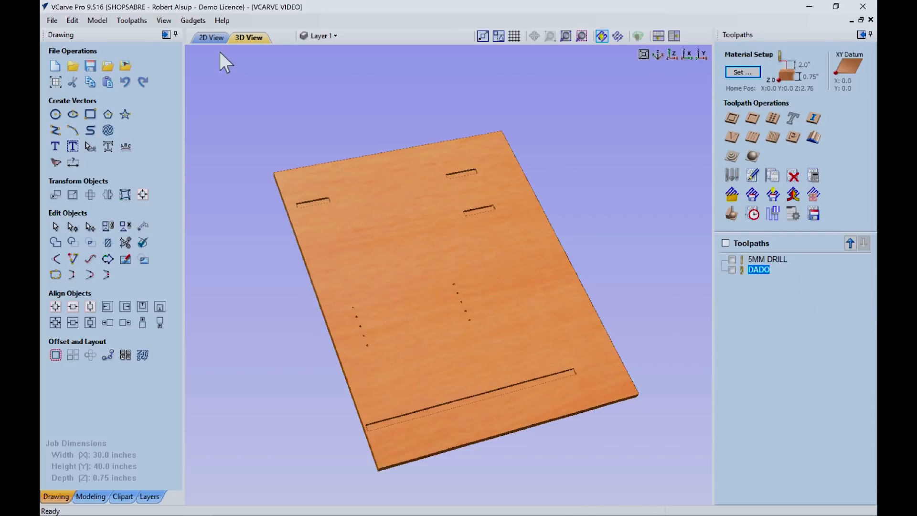
{"action": "left_click", "coordinate": [212, 39]}
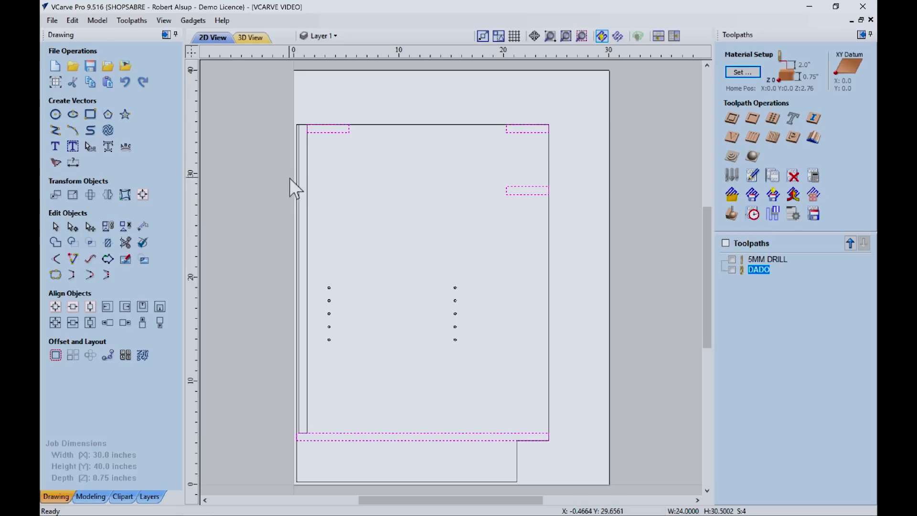
{"action": "left_click", "coordinate": [775, 181]}
{"action": "double_click", "coordinate": [763, 280]}
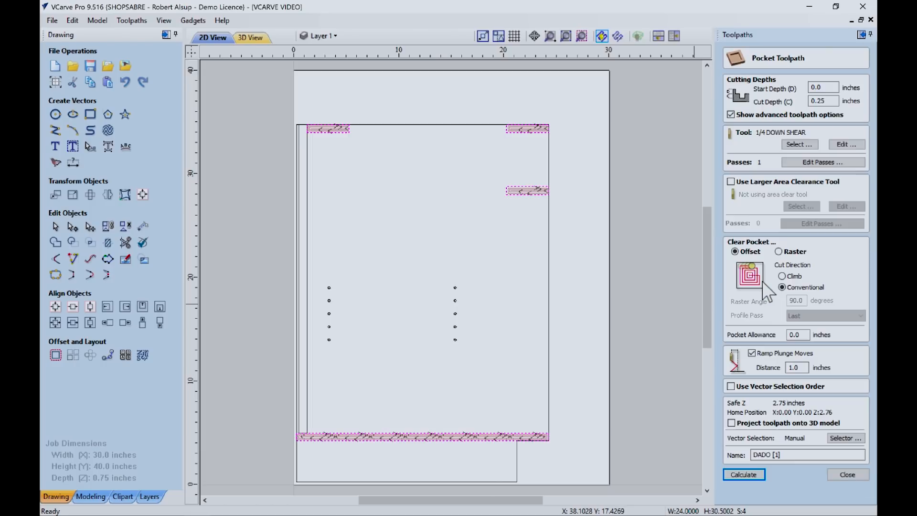
{"action": "left_click", "coordinate": [659, 282]}
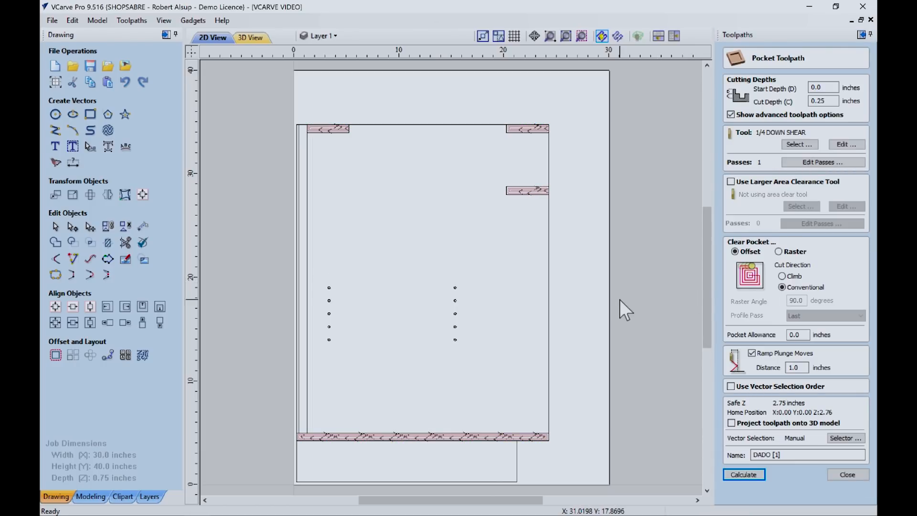
{"action": "left_click", "coordinate": [307, 249]}
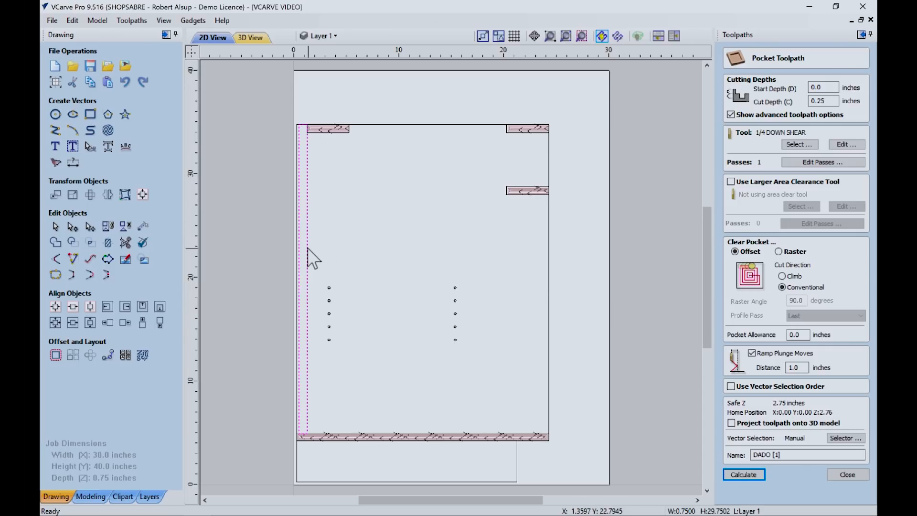
Step: Set the duplicated pocket toolpath's cut depth to .375 inches and name it GROOVE
{"action": "left_click", "coordinate": [825, 101]}
{"action": "type", "text": "."}
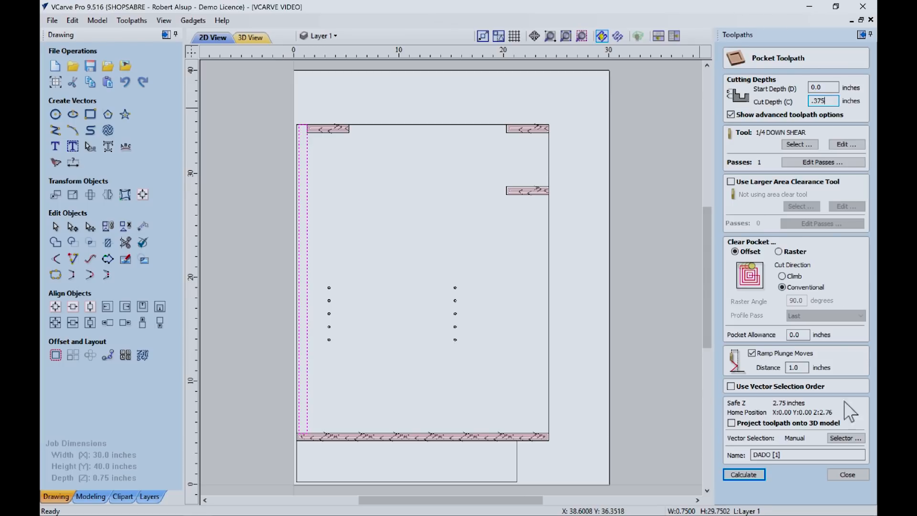
{"action": "left_click_drag", "start_coordinate": [792, 458], "coordinate": [700, 447]}
{"action": "type", "text": "GR"}
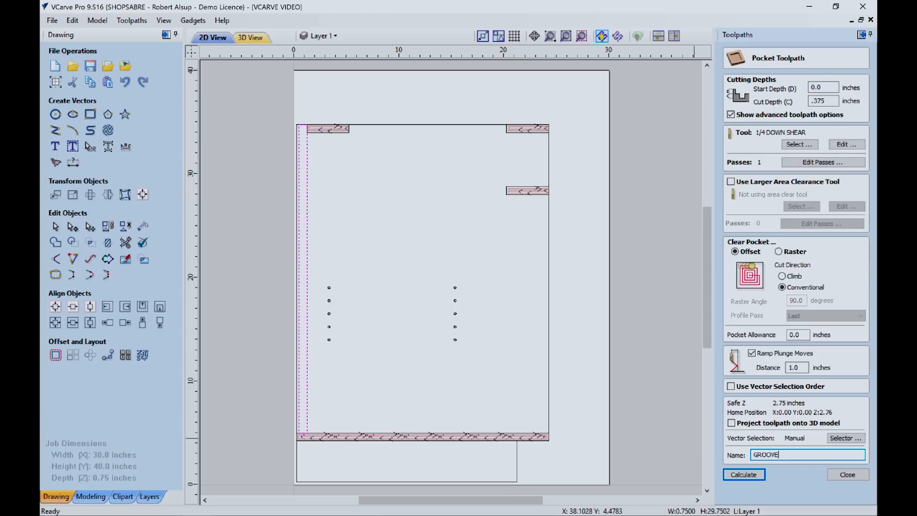
{"action": "type", "text": "OOVE"}
Step: Calculate the GROOVE toolpath and simulate it on the panel
{"action": "left_click", "coordinate": [733, 470]}
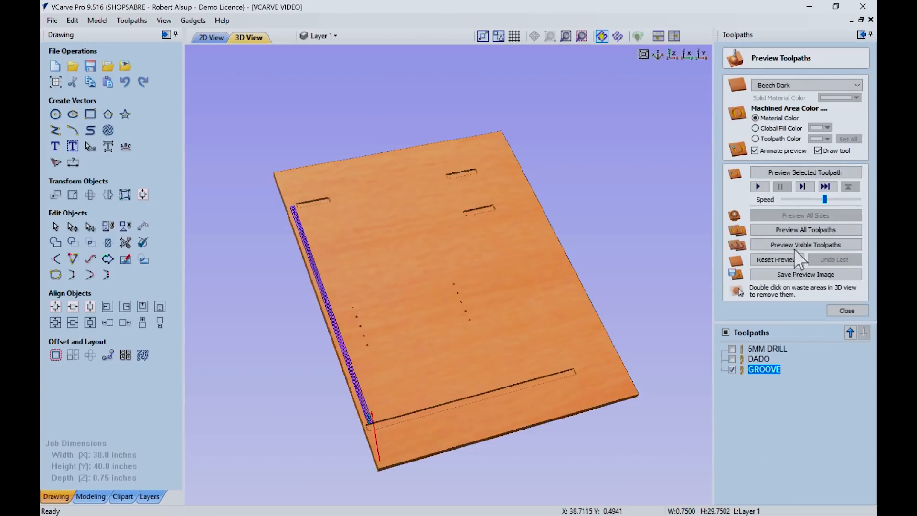
{"action": "left_click", "coordinate": [787, 173]}
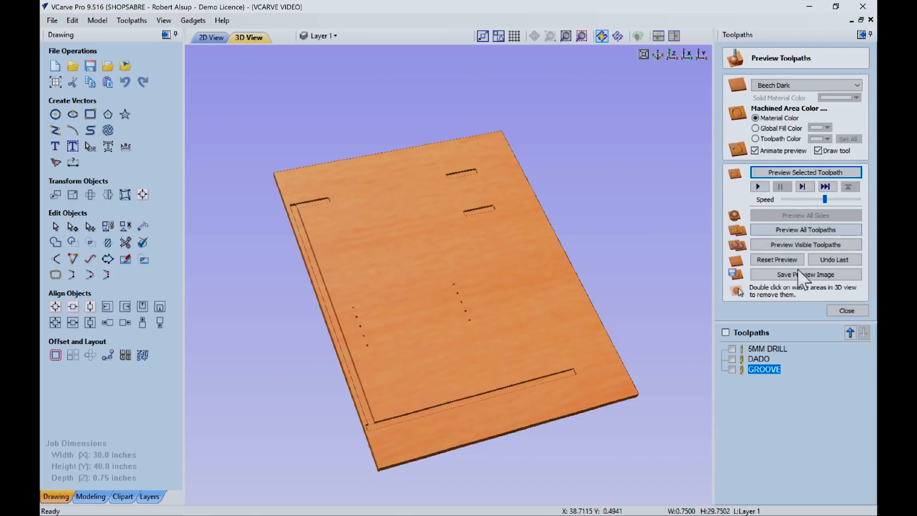
{"action": "left_click", "coordinate": [834, 309]}
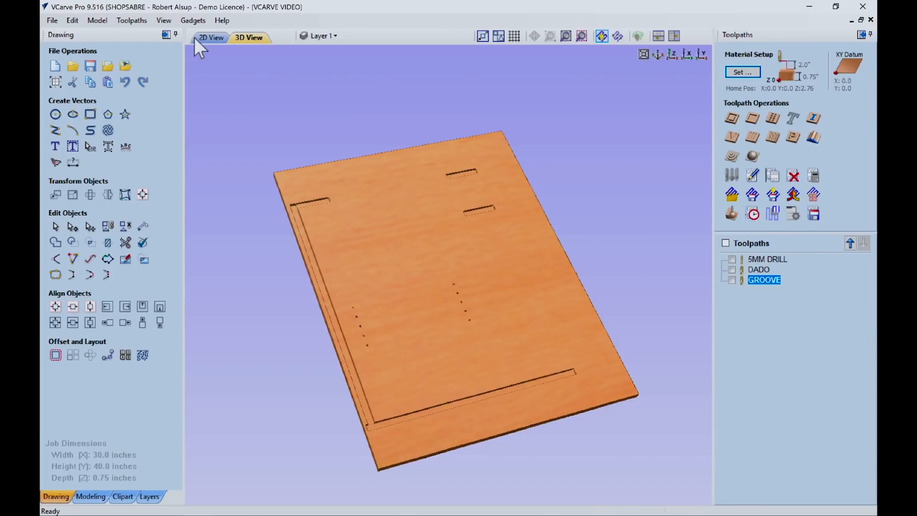
Step: In the 2D view, replace the strip selection with the cabinet side panel's outer notched outline
{"action": "left_click", "coordinate": [210, 37]}
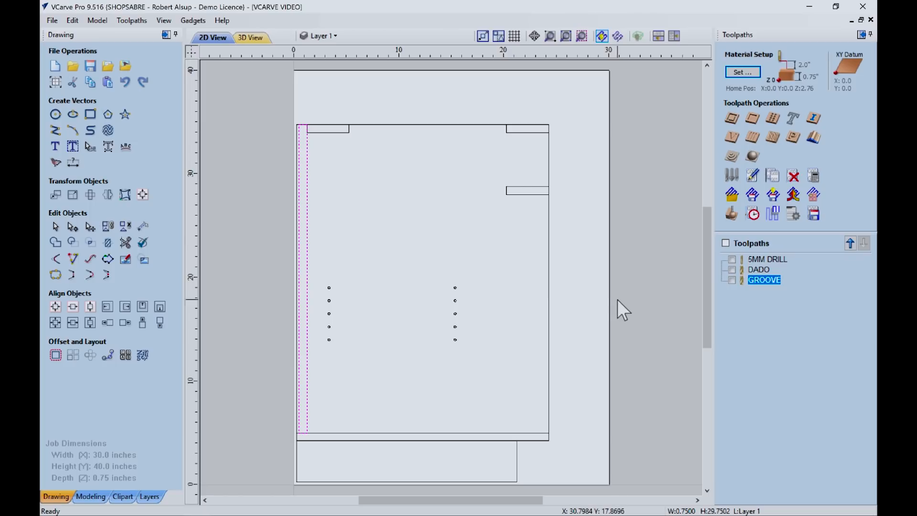
{"action": "left_click", "coordinate": [586, 308]}
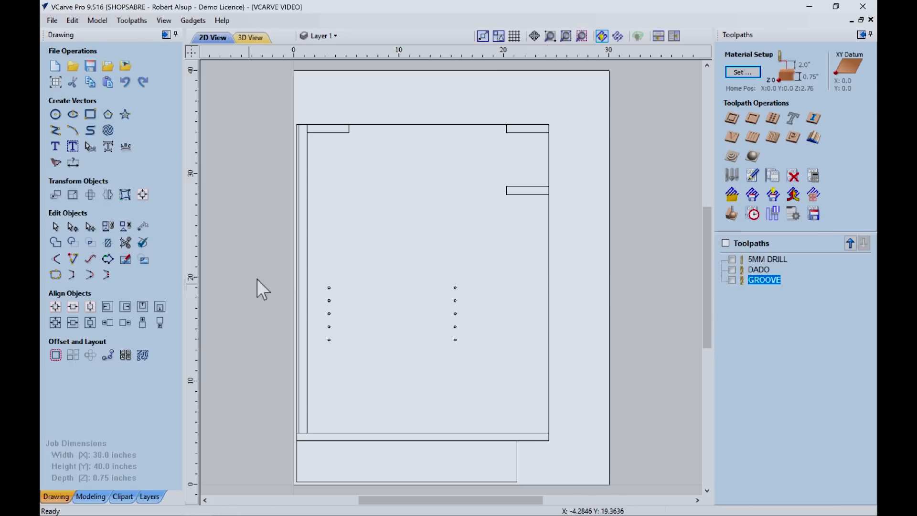
{"action": "left_click", "coordinate": [296, 285]}
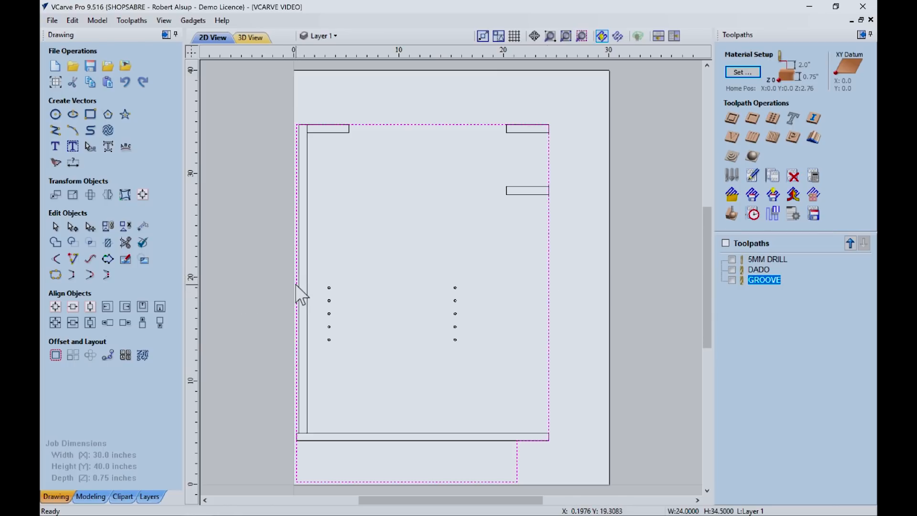
Step: Insert a point midway along the panel outline's long straight left edge and make it the outline's start point
{"action": "left_click", "coordinate": [73, 228]}
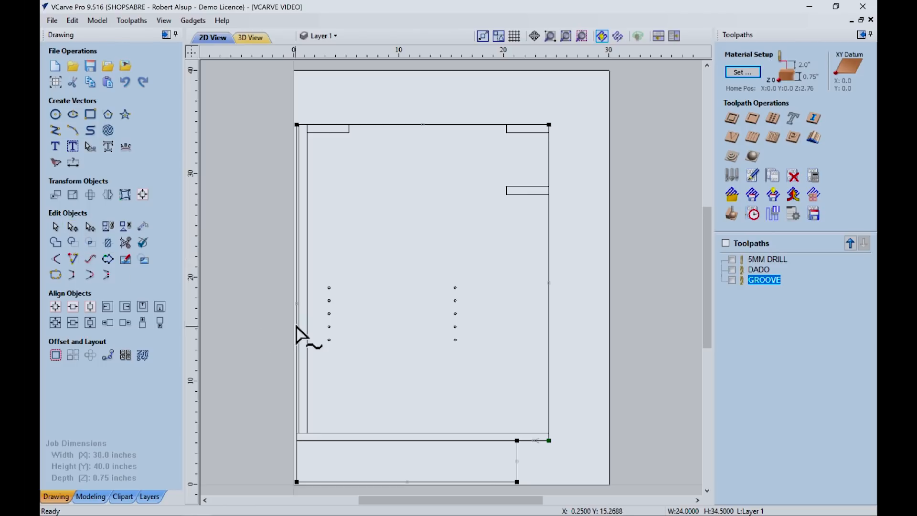
{"action": "right_click", "coordinate": [297, 307]}
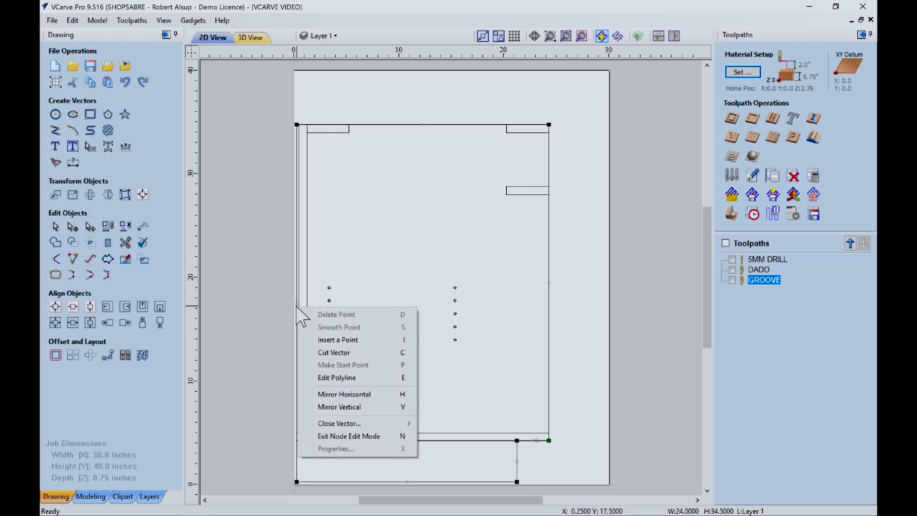
{"action": "left_click", "coordinate": [320, 338]}
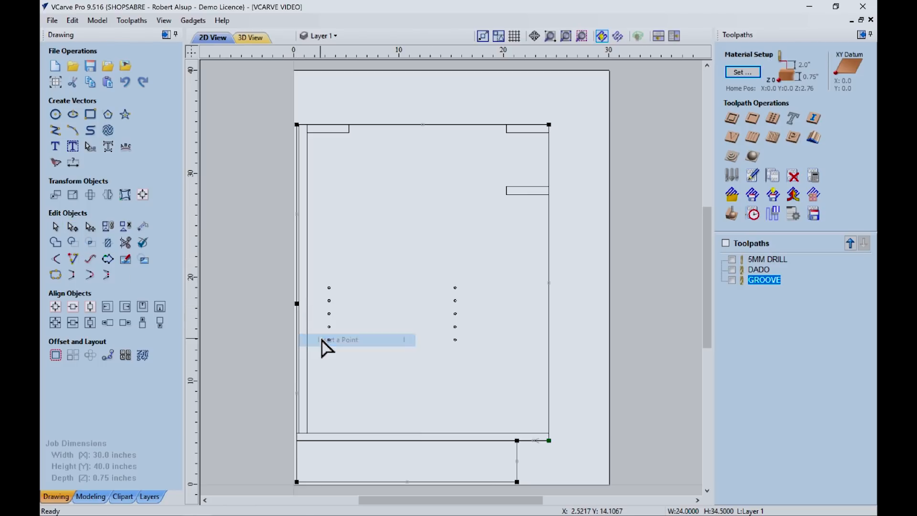
{"action": "right_click", "coordinate": [296, 304]}
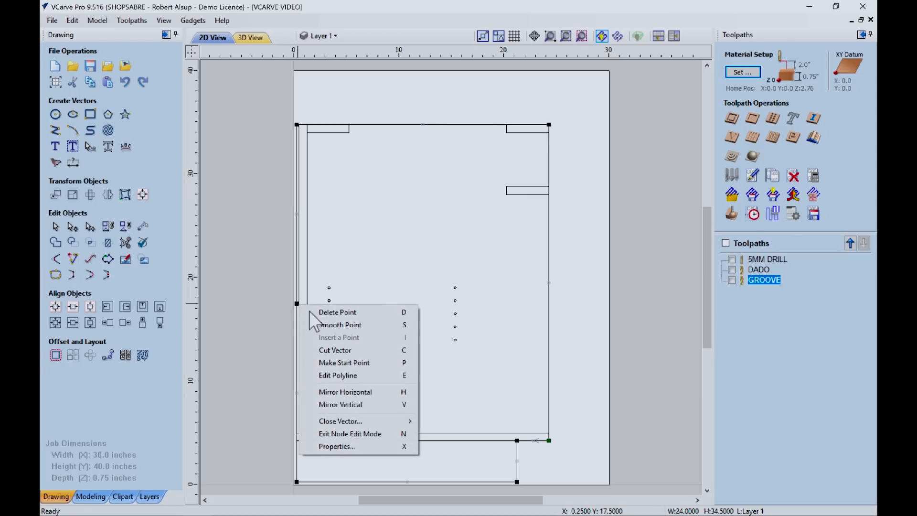
{"action": "left_click", "coordinate": [335, 362]}
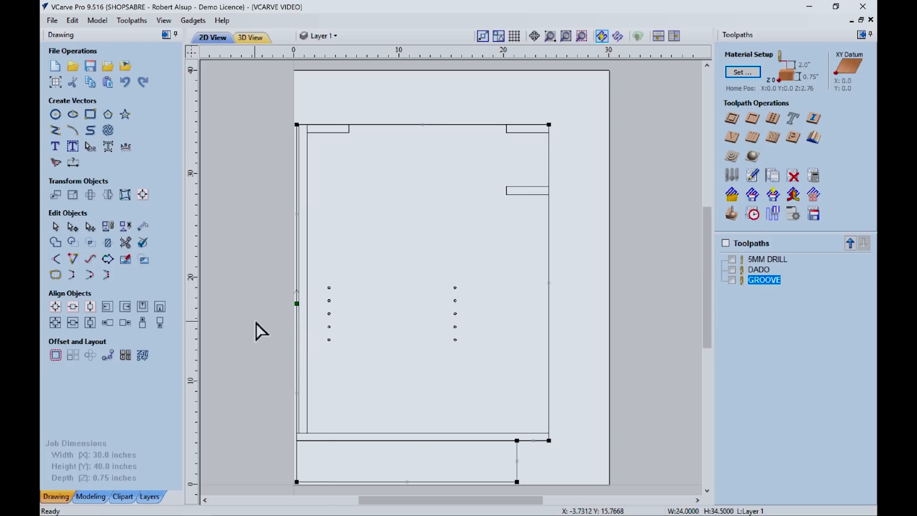
{"action": "left_click", "coordinate": [55, 227]}
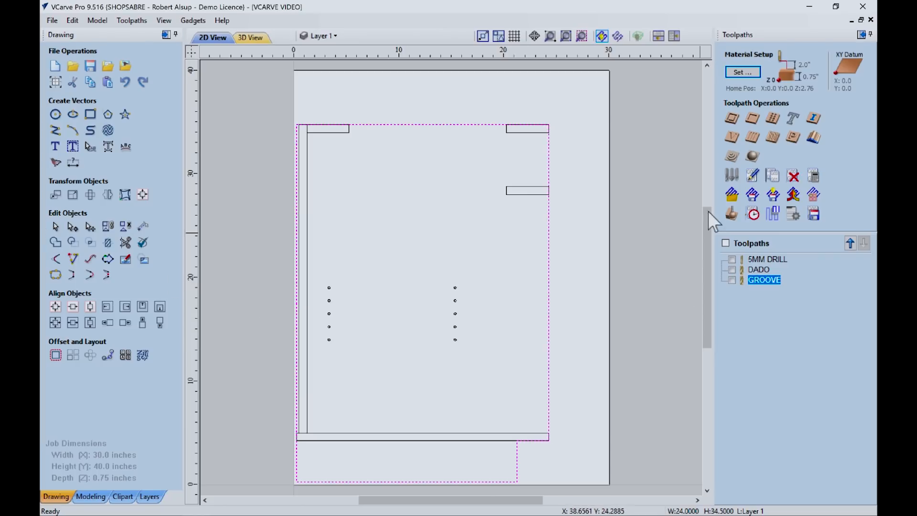
Step: Set up a 2D profile toolpath outside the panel outline with a 0.76 inch cut depth and the 3/8 COMPRESSION tool
{"action": "left_click", "coordinate": [729, 122]}
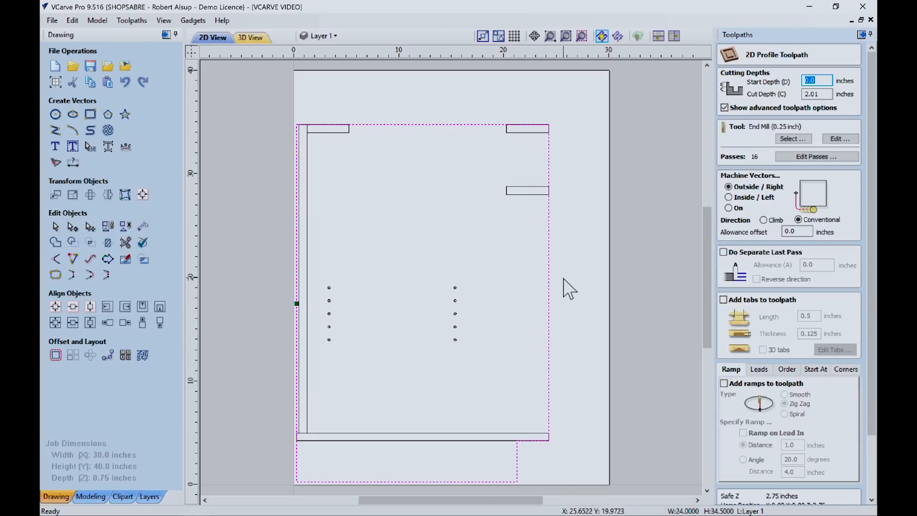
{"action": "key", "text": "Tab"}
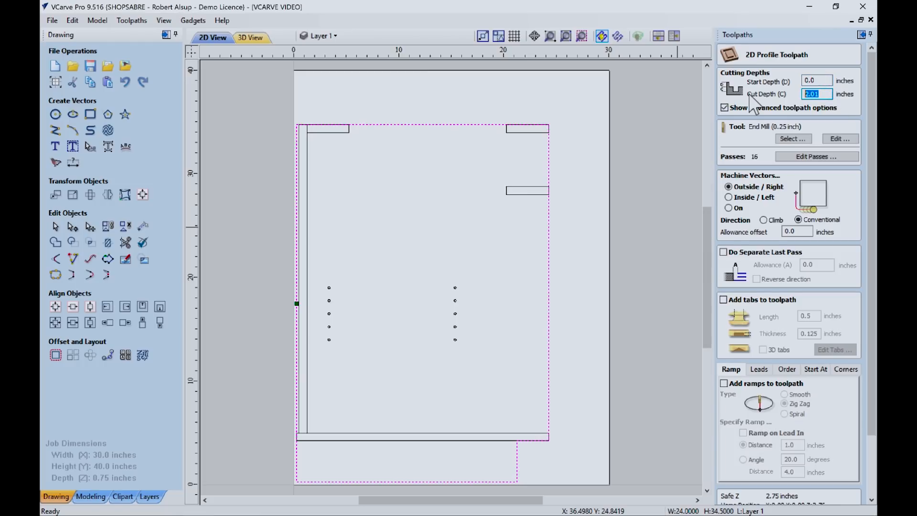
{"action": "type", "text": ".76"}
{"action": "left_click", "coordinate": [792, 139]}
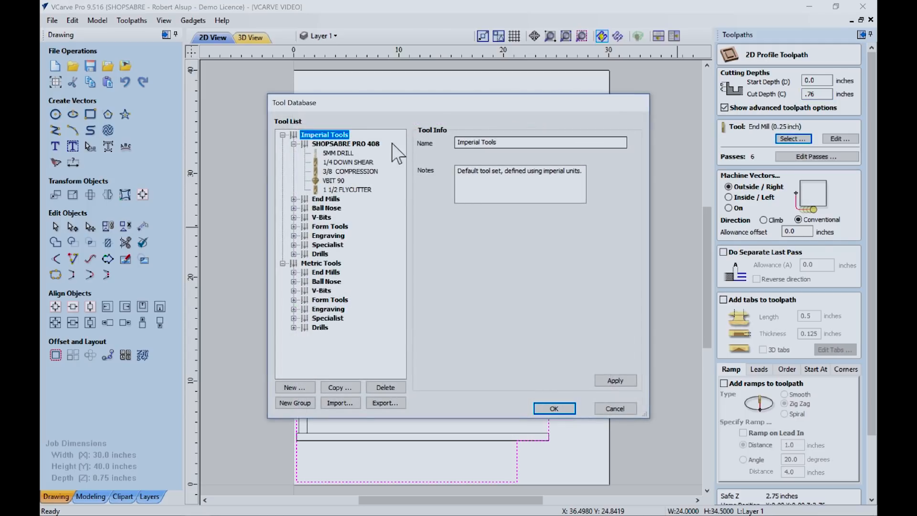
{"action": "left_click", "coordinate": [358, 171]}
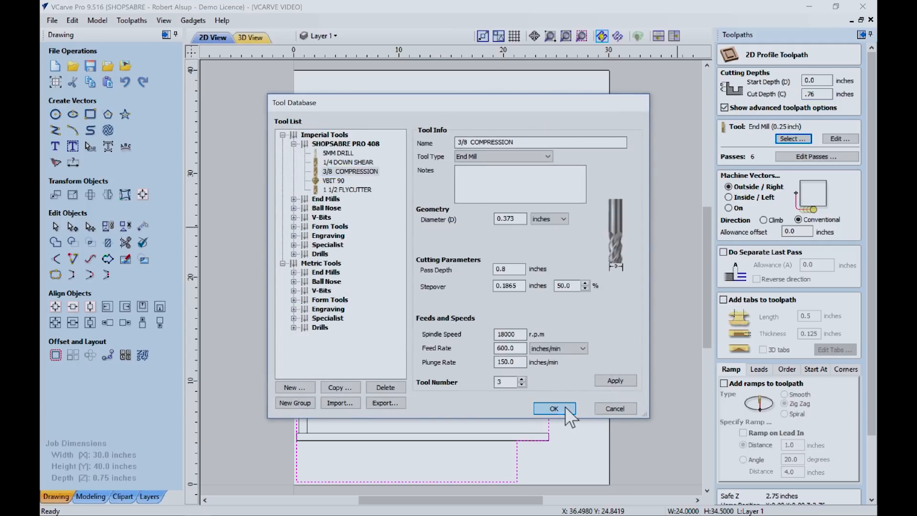
{"action": "left_click", "coordinate": [555, 408]}
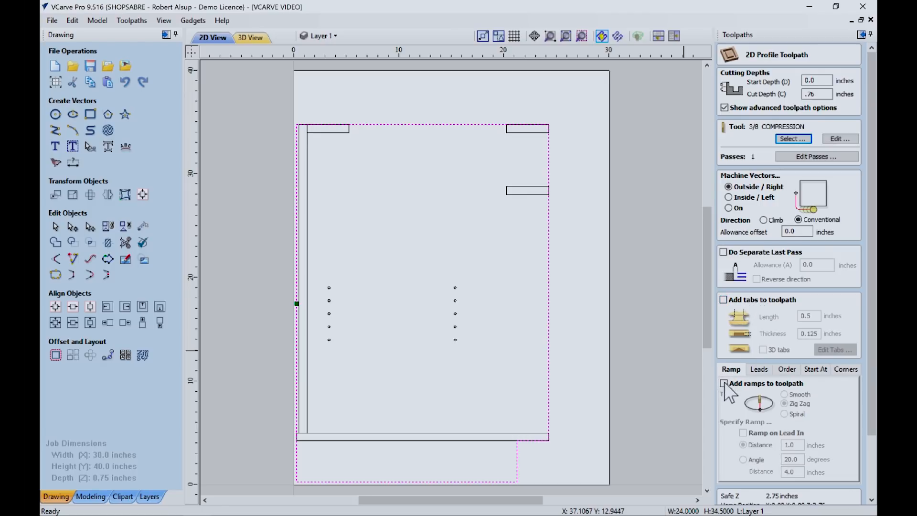
Step: Add straight line leads to the profile toolpath, plus smooth ramps with Ramp on Lead In enabled
{"action": "left_click", "coordinate": [758, 370]}
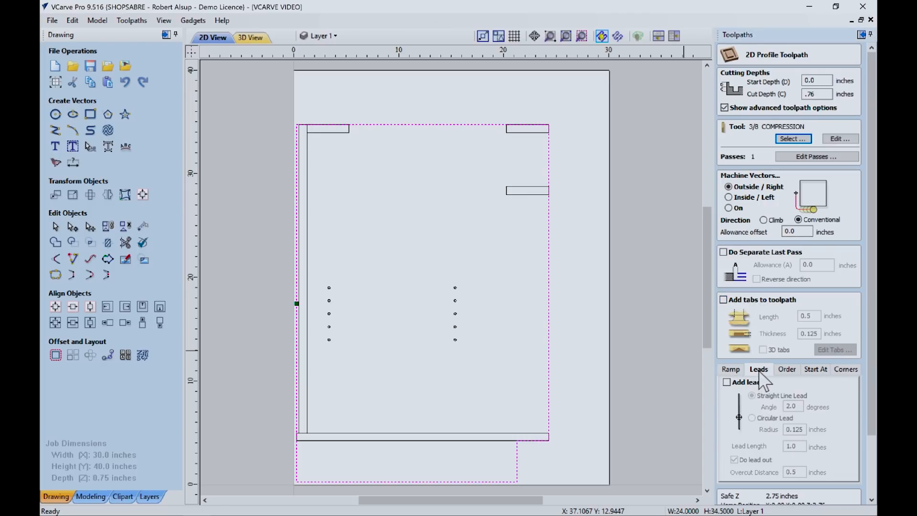
{"action": "left_click", "coordinate": [727, 382]}
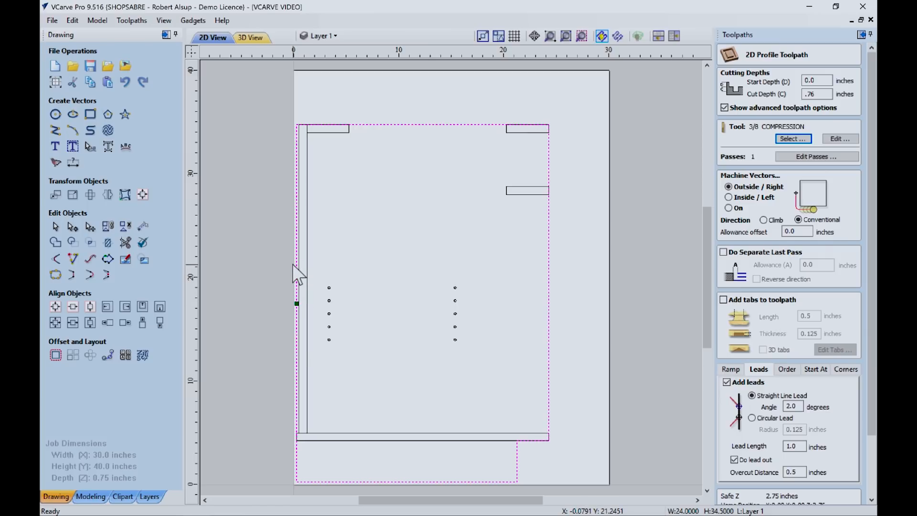
{"action": "left_click", "coordinate": [729, 372]}
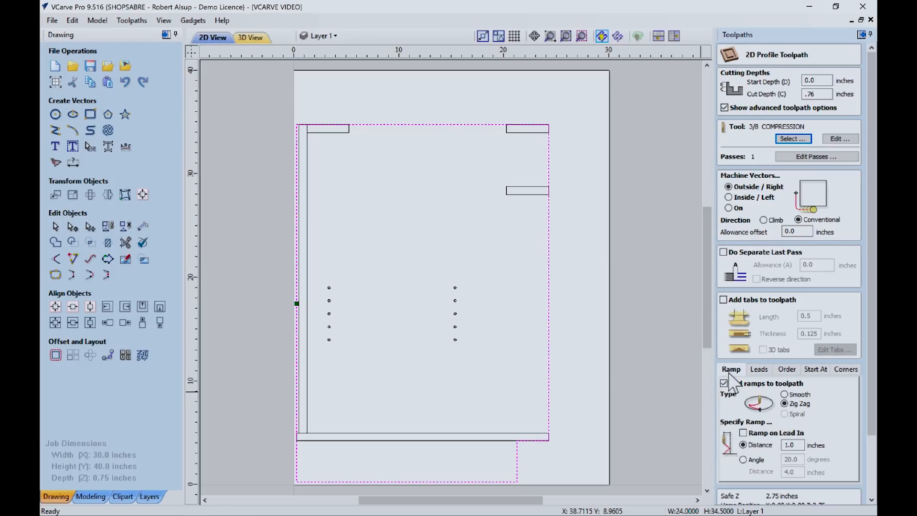
{"action": "left_click", "coordinate": [785, 395]}
{"action": "left_click", "coordinate": [744, 433]}
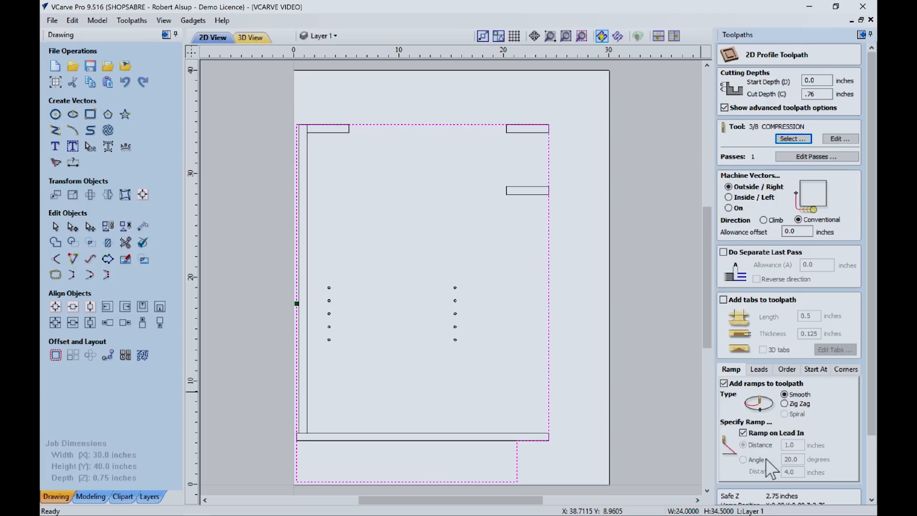
Step: Calculate the profile toolpath under the name OUTSIDE, allowing it to cut through the material, and preview its cut
{"action": "scroll", "coordinate": [834, 478], "scroll_direction": "down", "scroll_amount": 3}
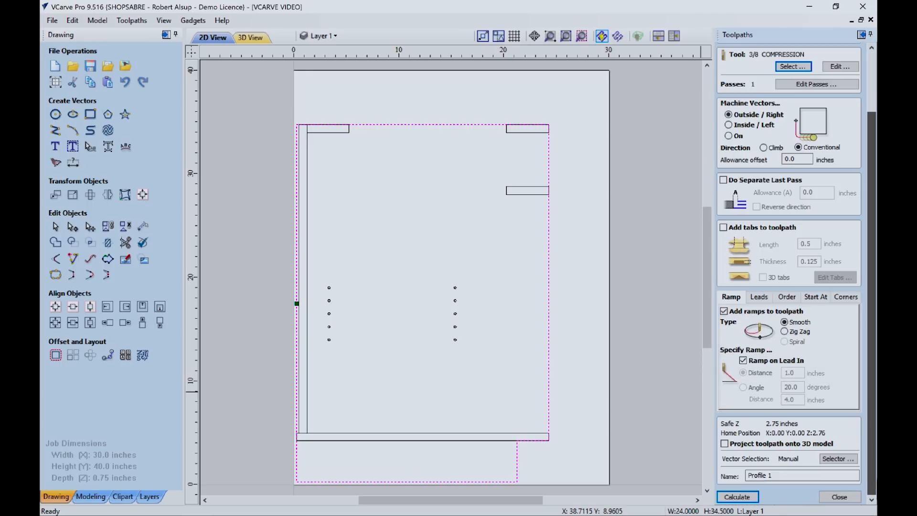
{"action": "left_click_drag", "start_coordinate": [774, 475], "coordinate": [718, 480]}
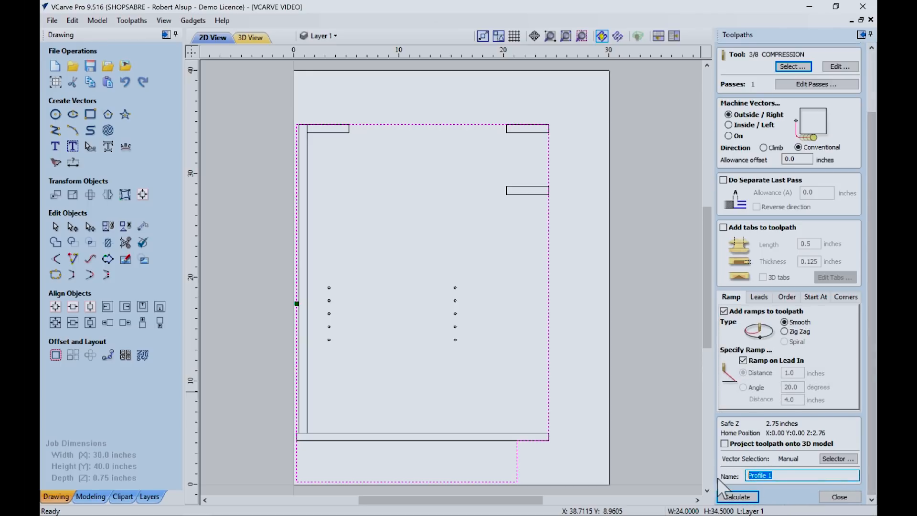
{"action": "type", "text": "OUTSIDE"}
{"action": "left_click", "coordinate": [737, 497]}
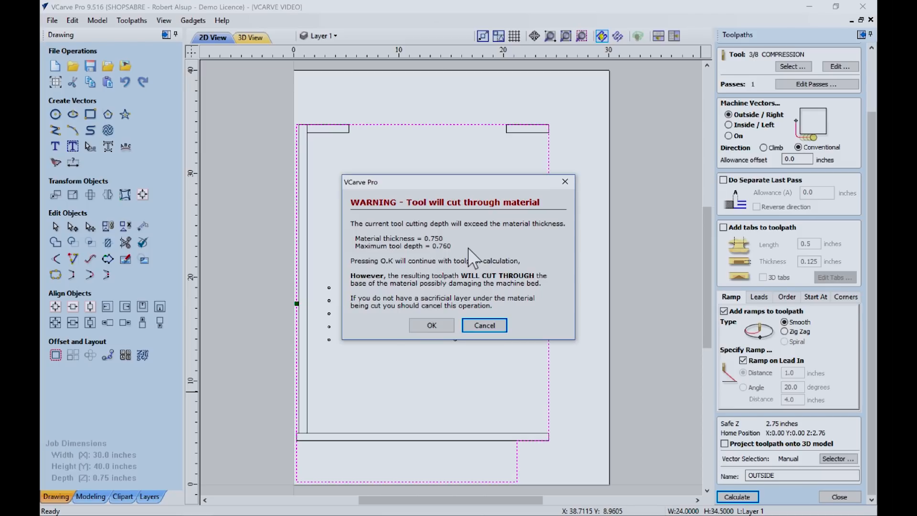
{"action": "left_click", "coordinate": [431, 326]}
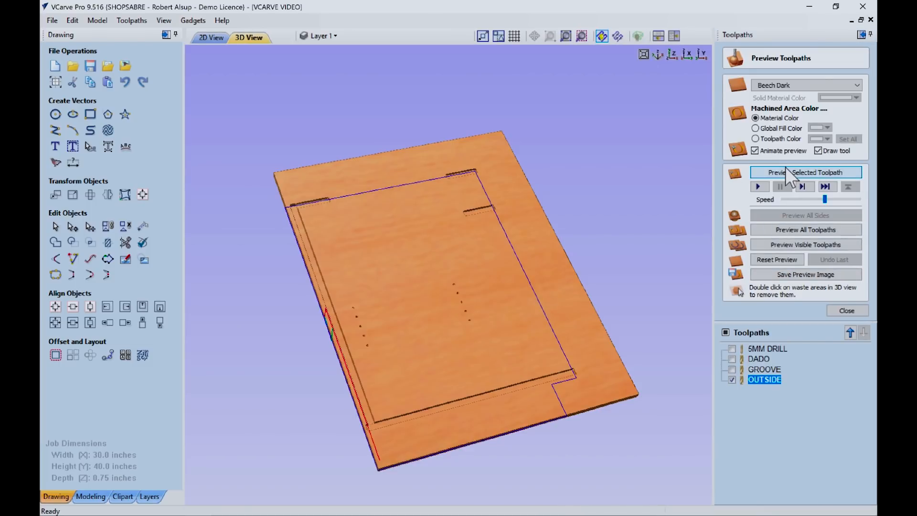
{"action": "left_click", "coordinate": [780, 173]}
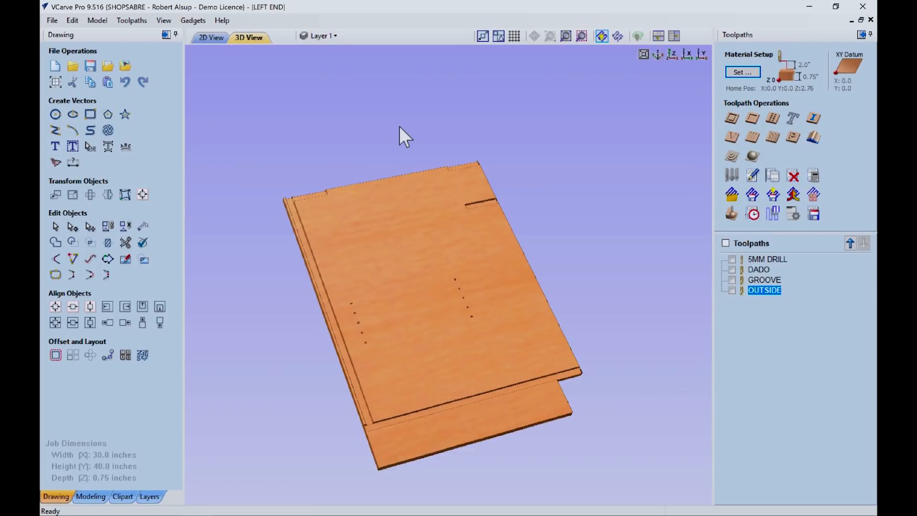
Step: Save the job as RIGHT END.crv in the VCARVE PRO VIDEO folder, replacing the existing file
{"action": "left_click", "coordinate": [210, 37]}
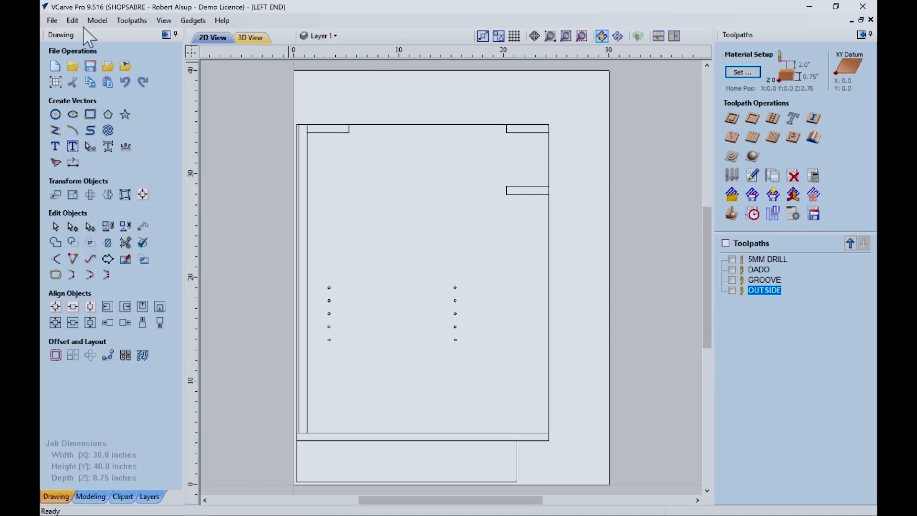
{"action": "left_click", "coordinate": [52, 20]}
{"action": "left_click", "coordinate": [68, 79]}
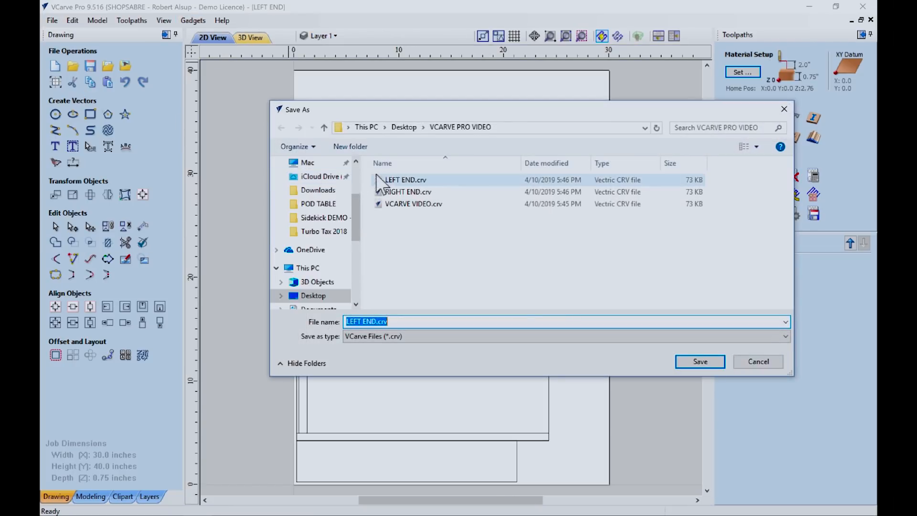
{"action": "left_click", "coordinate": [404, 192]}
{"action": "left_click", "coordinate": [702, 362]}
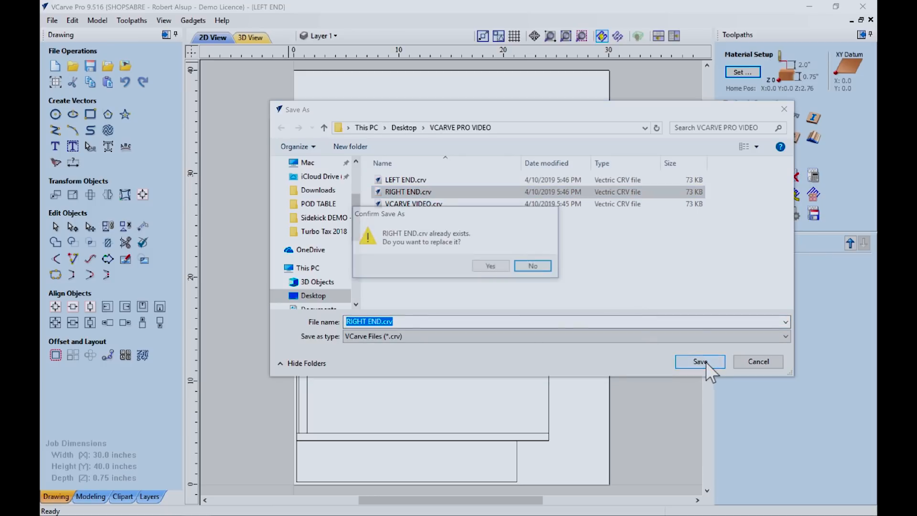
{"action": "left_click", "coordinate": [502, 269]}
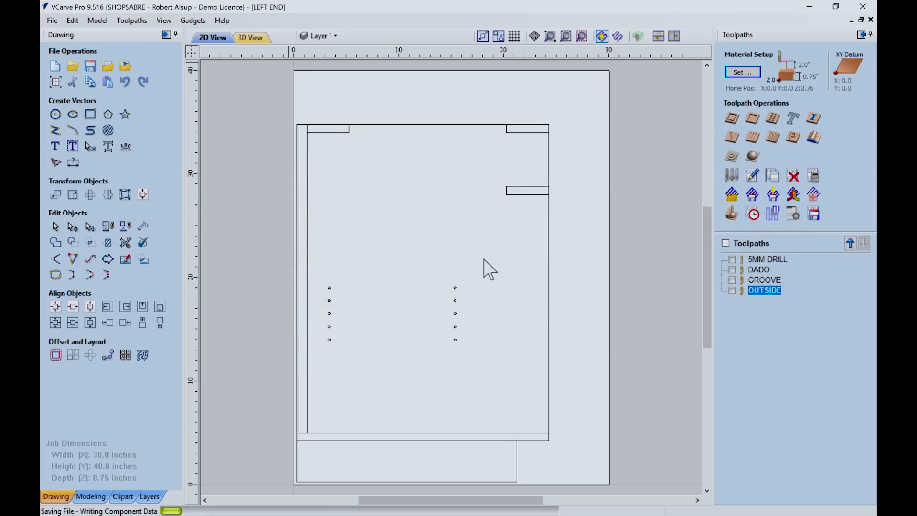
Step: Save another copy of the job as LEFT END.crv, replacing the existing file
{"action": "left_click", "coordinate": [52, 20]}
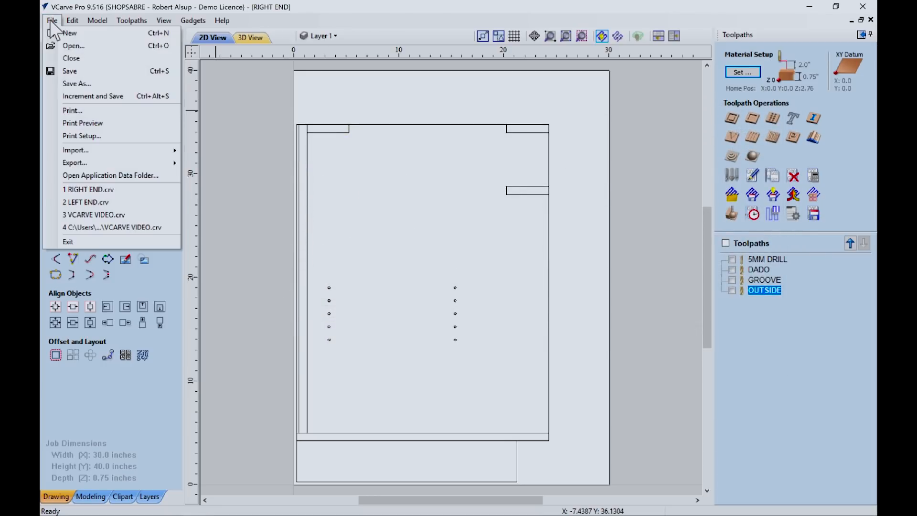
{"action": "left_click", "coordinate": [76, 83]}
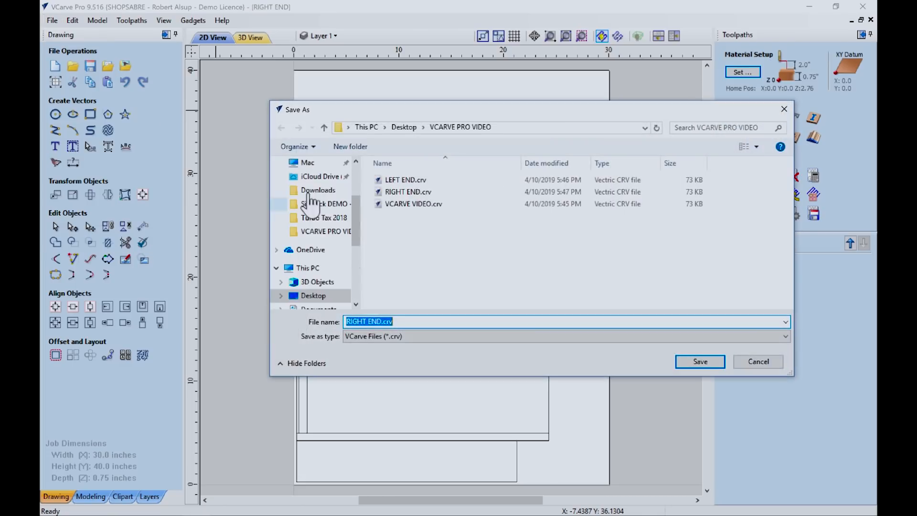
{"action": "left_click", "coordinate": [394, 181]}
{"action": "left_click", "coordinate": [703, 361]}
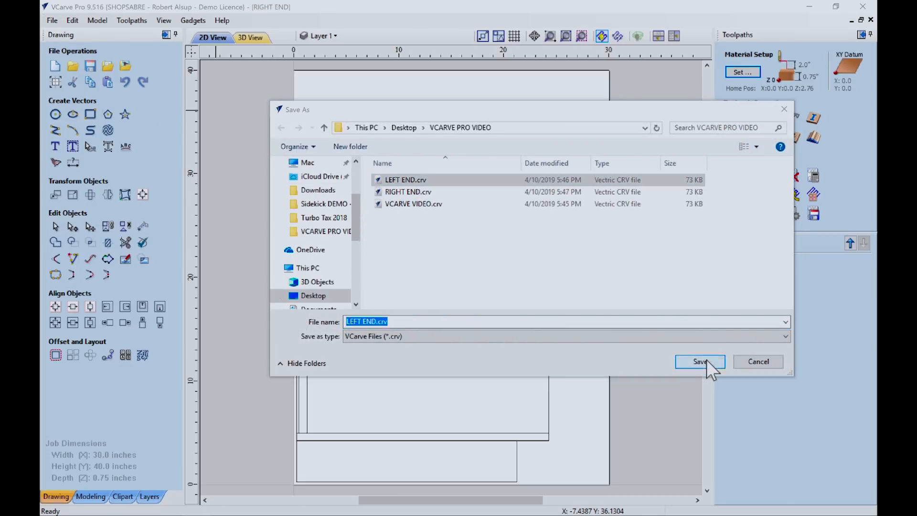
{"action": "left_click", "coordinate": [492, 266]}
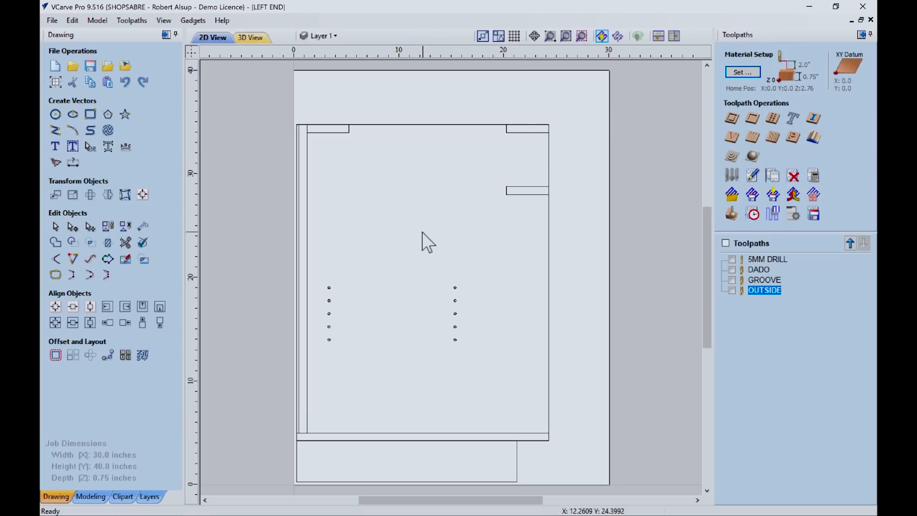
Step: Flip all of the panel's vectors horizontally in place, without creating a mirrored copy, and clear the selection
{"action": "mouse_move", "coordinate": [272, 109]}
{"action": "left_mouse_down"}
{"action": "mouse_move", "coordinate": [521, 478]}
{"action": "mouse_move", "coordinate": [563, 488]}
{"action": "left_mouse_up"}
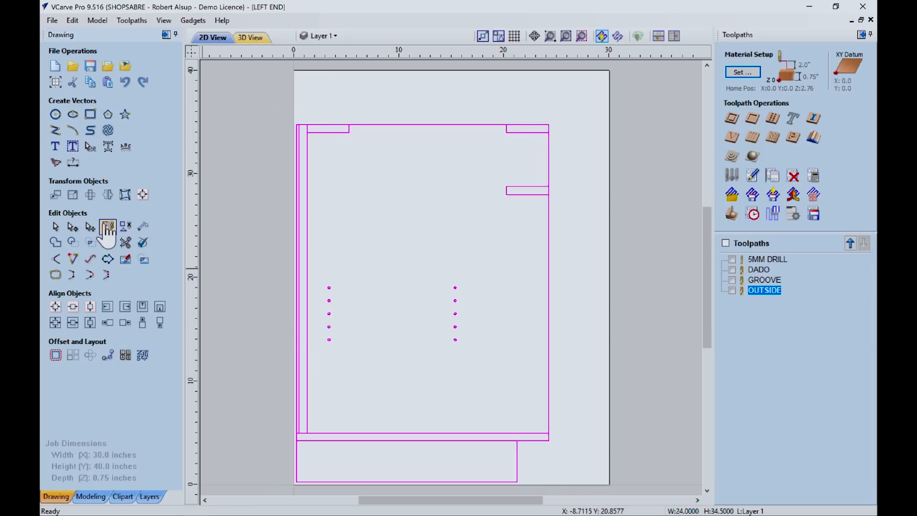
{"action": "left_click", "coordinate": [107, 194]}
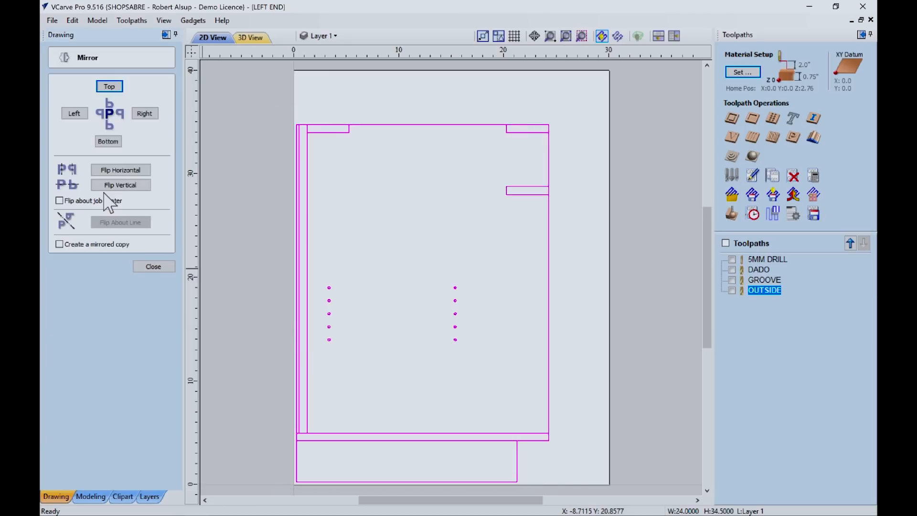
{"action": "left_click", "coordinate": [122, 170]}
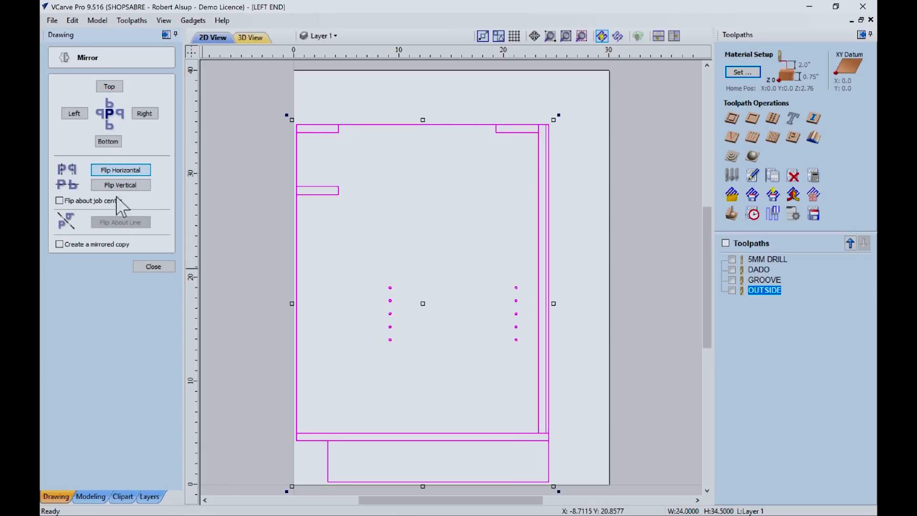
{"action": "left_click", "coordinate": [154, 267]}
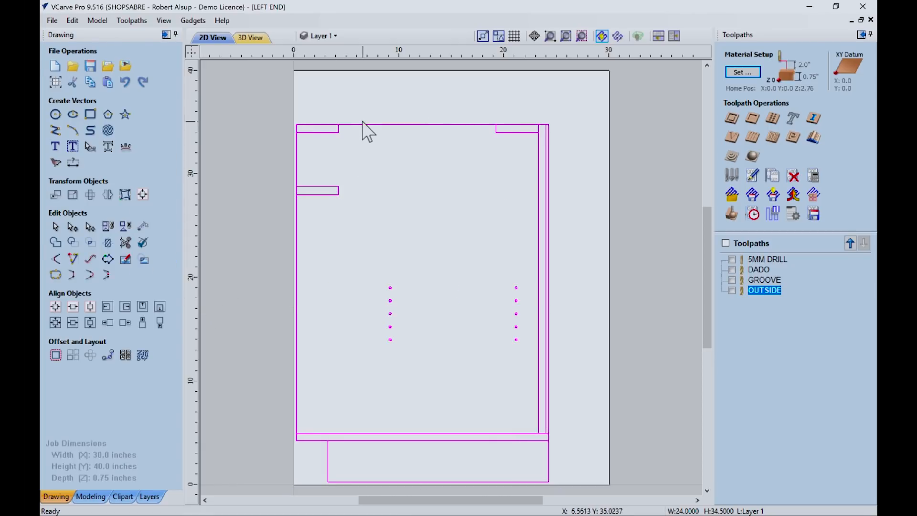
{"action": "key", "text": "ctrl+a"}
{"action": "left_click", "coordinate": [247, 231]}
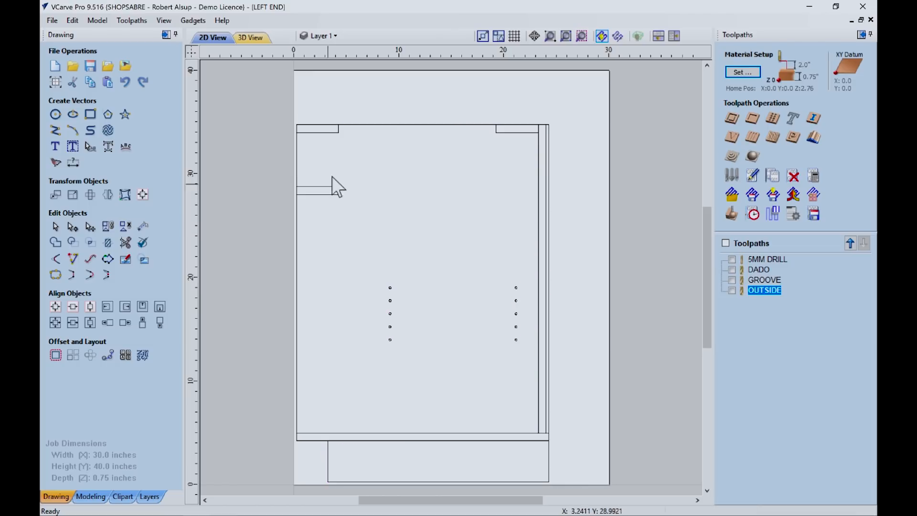
{"action": "left_click", "coordinate": [372, 126]}
{"action": "left_click", "coordinate": [278, 159]}
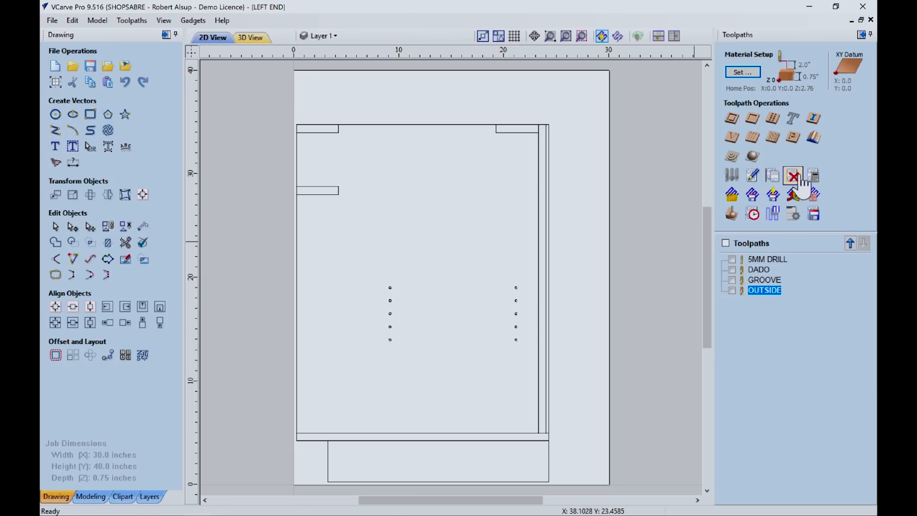
Step: Recalculate all toolpaths for the flipped panel, accepting the cut through the material
{"action": "left_click", "coordinate": [812, 174]}
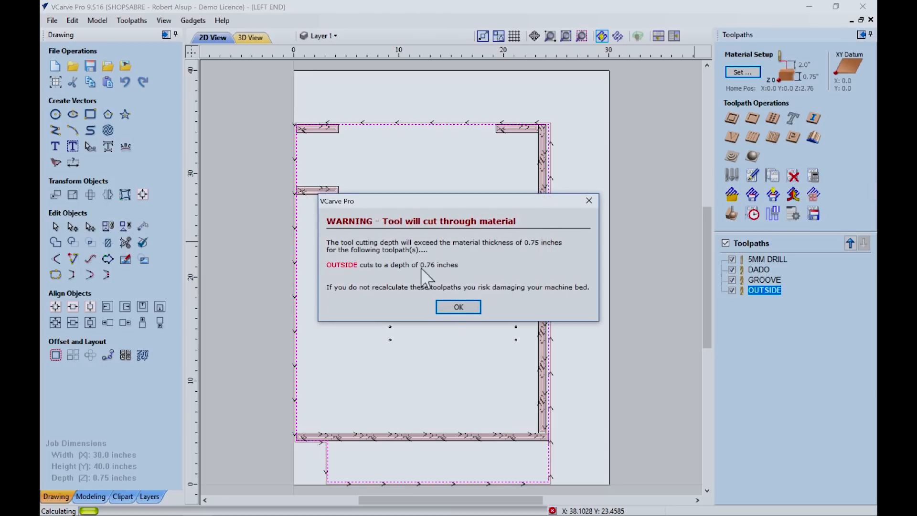
{"action": "left_click", "coordinate": [459, 307]}
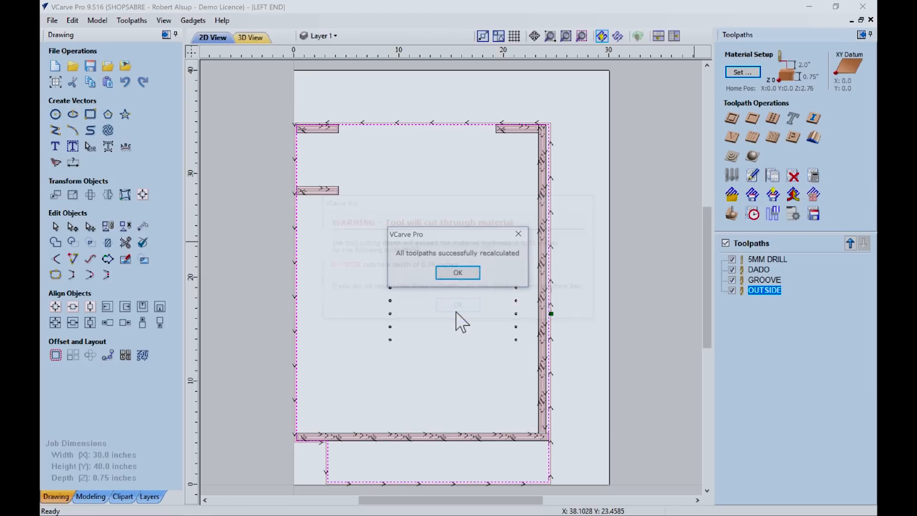
{"action": "left_click", "coordinate": [466, 274]}
Step: Reset the 3D toolpath preview to the uncut sheet and hide all toolpath lines
{"action": "left_click", "coordinate": [248, 37]}
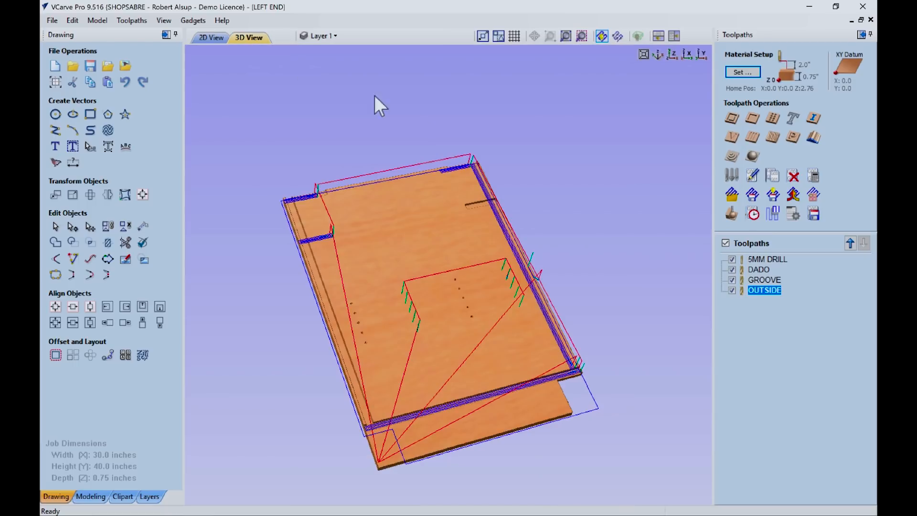
{"action": "left_click", "coordinate": [732, 214]}
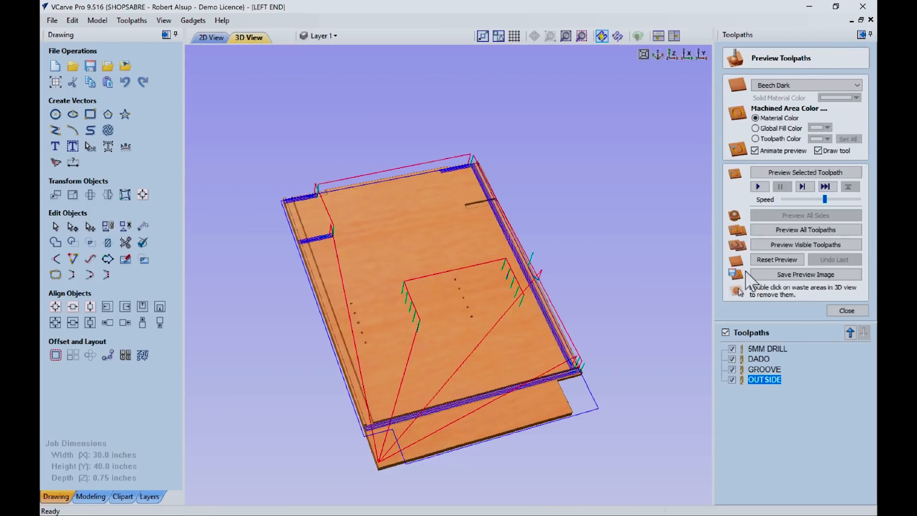
{"action": "left_click", "coordinate": [756, 261]}
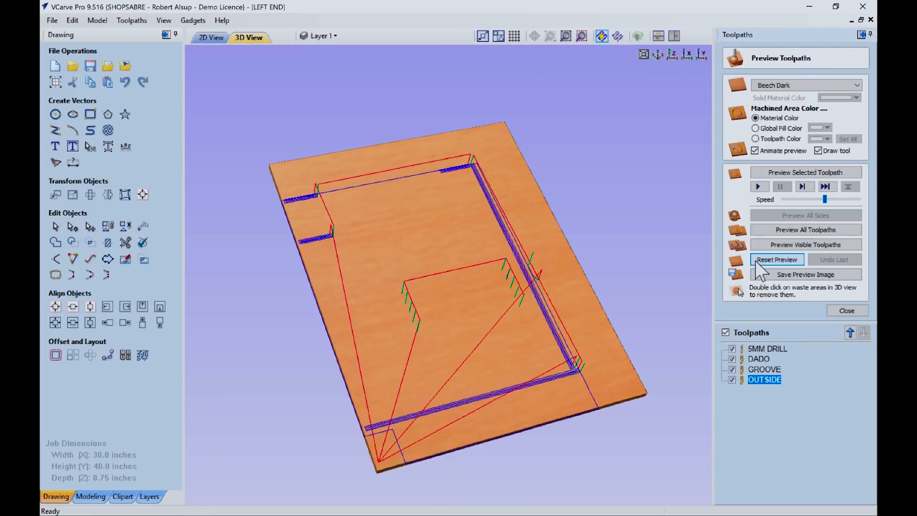
{"action": "left_click", "coordinate": [725, 333]}
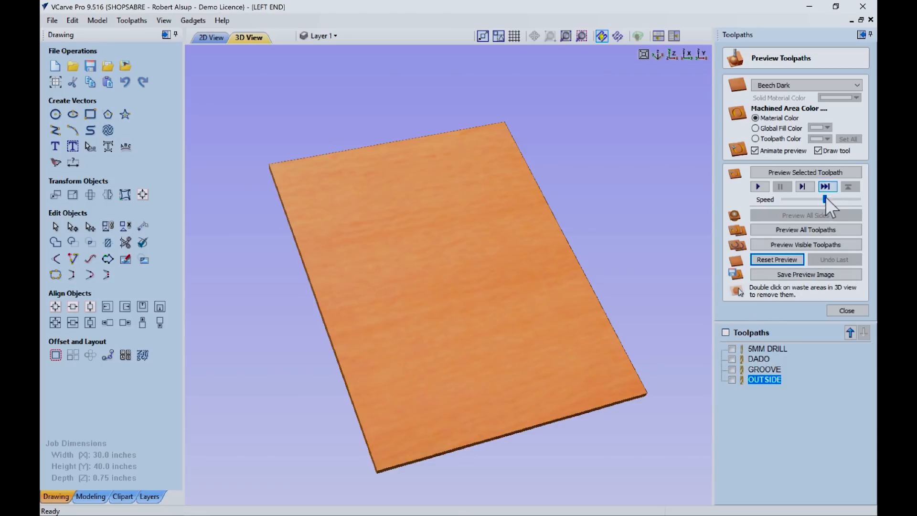
Step: Preview all toolpaths at maximum simulation speed and remove the waste pieces around the panel
{"action": "left_click_drag", "start_coordinate": [823, 200], "coordinate": [860, 199]}
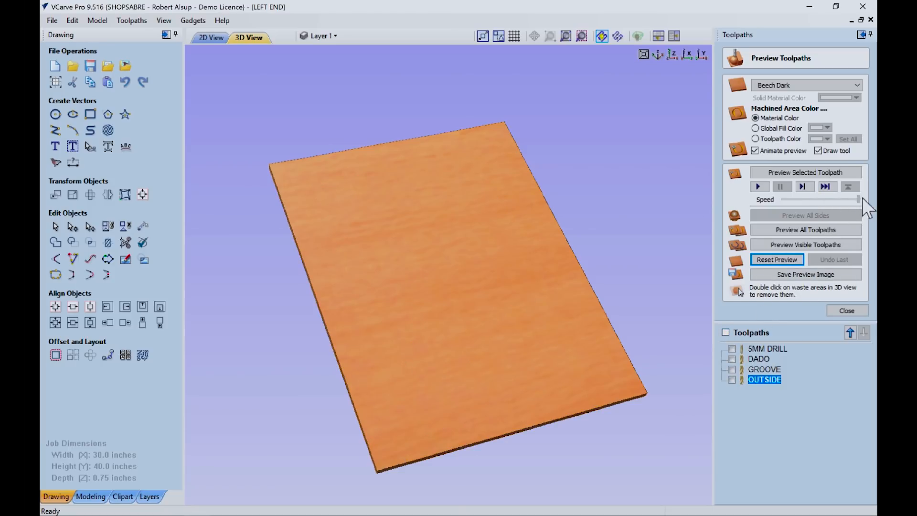
{"action": "left_click", "coordinate": [811, 230]}
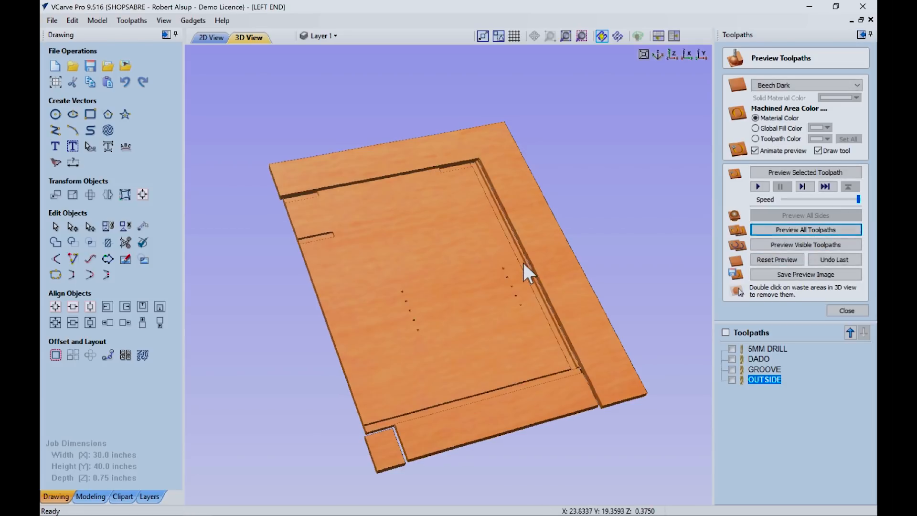
{"action": "double_click", "coordinate": [541, 259]}
{"action": "double_click", "coordinate": [398, 453]}
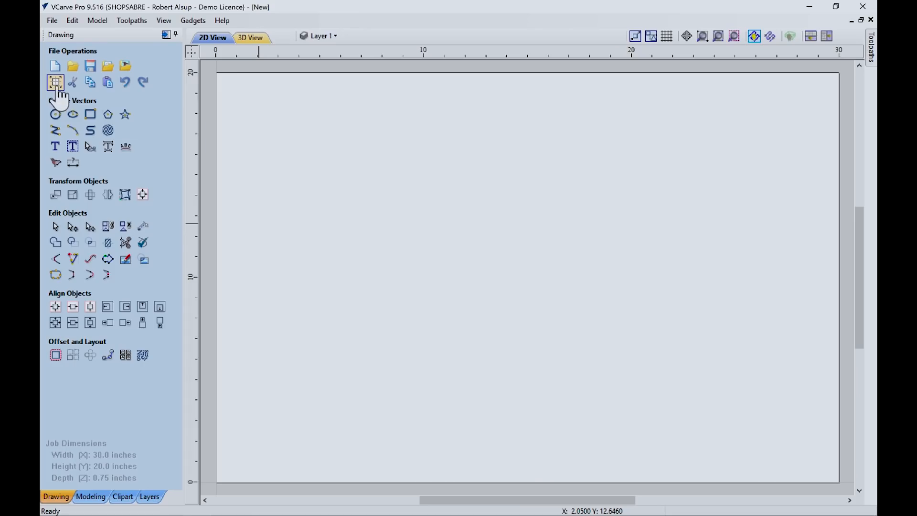
Step: Review the new job's size, Z zero and XY datum settings and accept them
{"action": "left_click", "coordinate": [56, 82]}
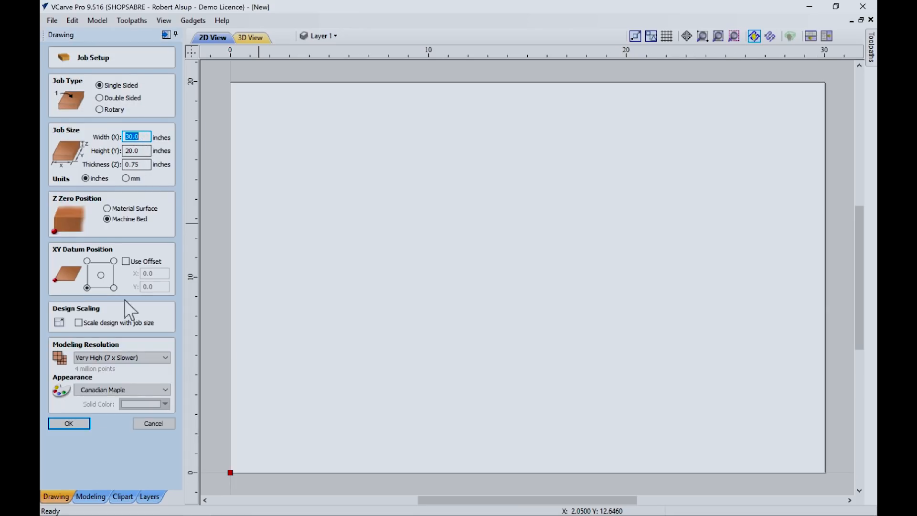
{"action": "left_click", "coordinate": [66, 424]}
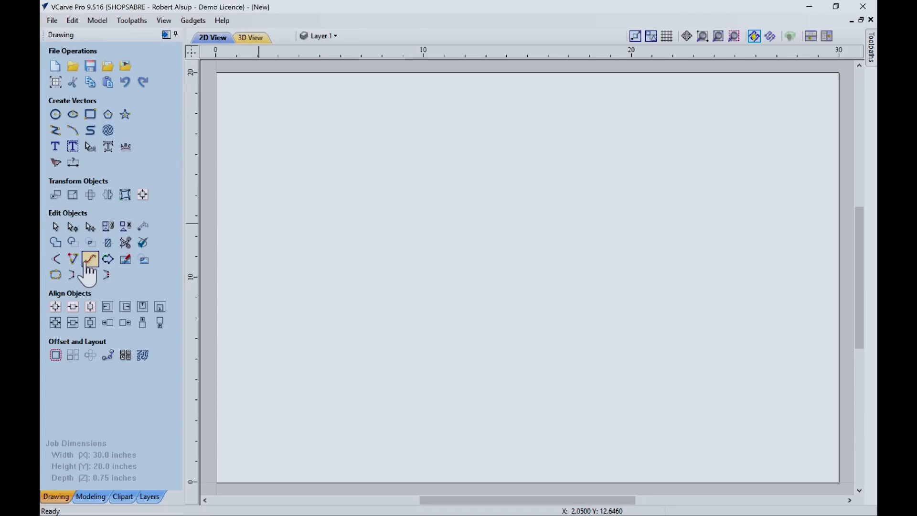
Step: Start a new text object in bold Times New Roman, centre-aligned, with a text height of 2.0 inches
{"action": "left_click", "coordinate": [56, 150]}
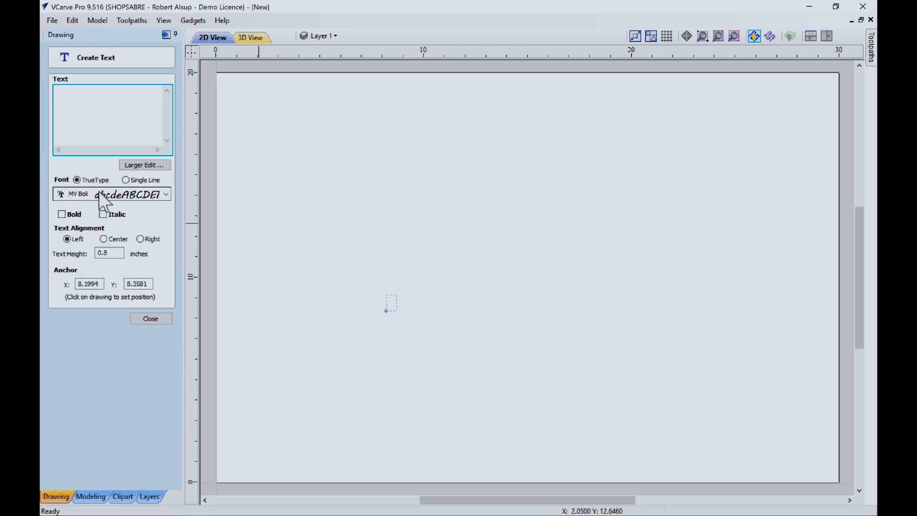
{"action": "left_click", "coordinate": [165, 195]}
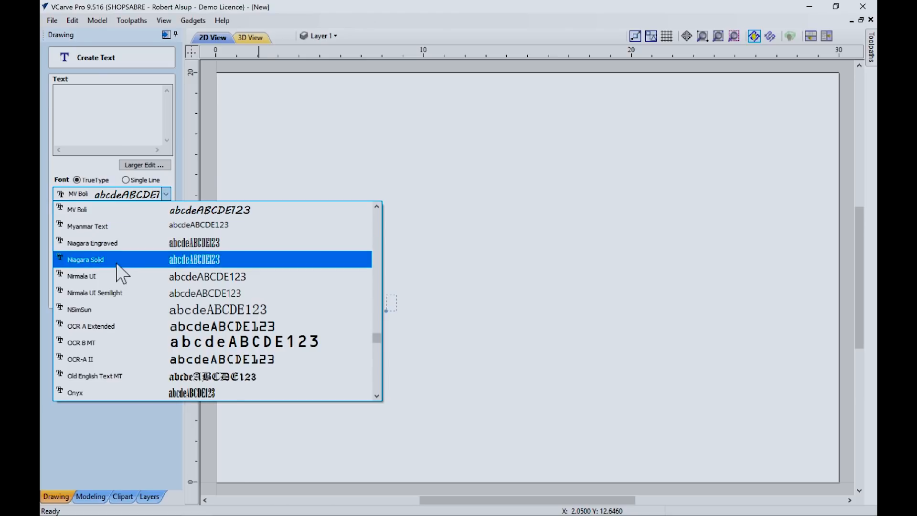
{"action": "scroll", "coordinate": [122, 313], "scroll_direction": "down", "scroll_amount": 10}
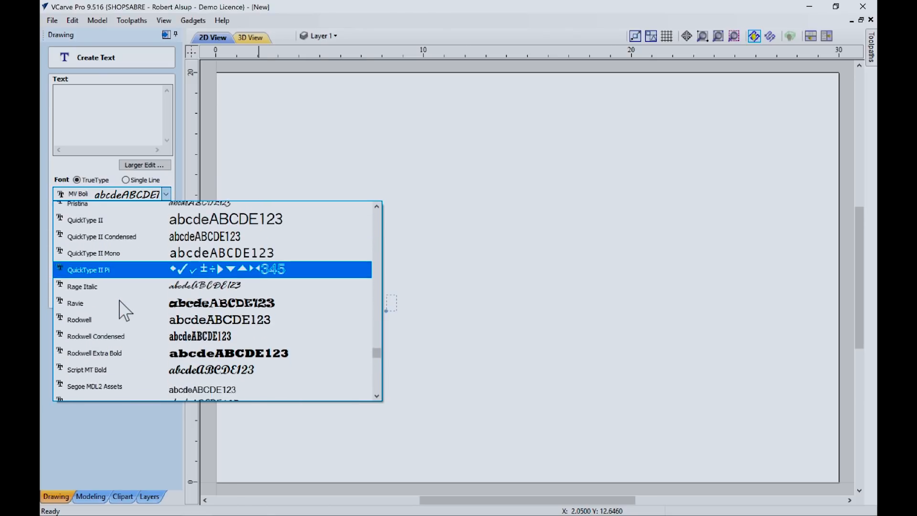
{"action": "scroll", "coordinate": [121, 296], "scroll_direction": "down", "scroll_amount": 1}
{"action": "scroll", "coordinate": [121, 287], "scroll_direction": "up", "scroll_amount": 1}
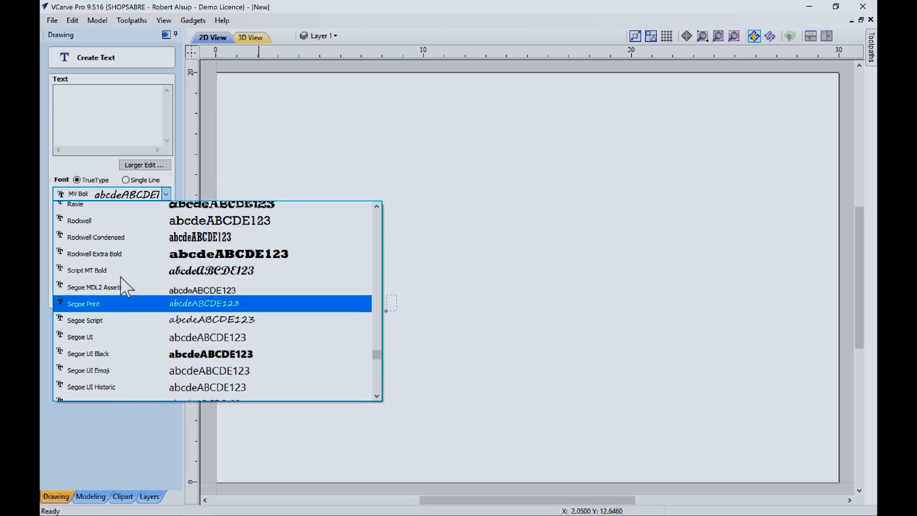
{"action": "scroll", "coordinate": [120, 289], "scroll_direction": "down", "scroll_amount": 1}
{"action": "scroll", "coordinate": [119, 289], "scroll_direction": "down", "scroll_amount": 5}
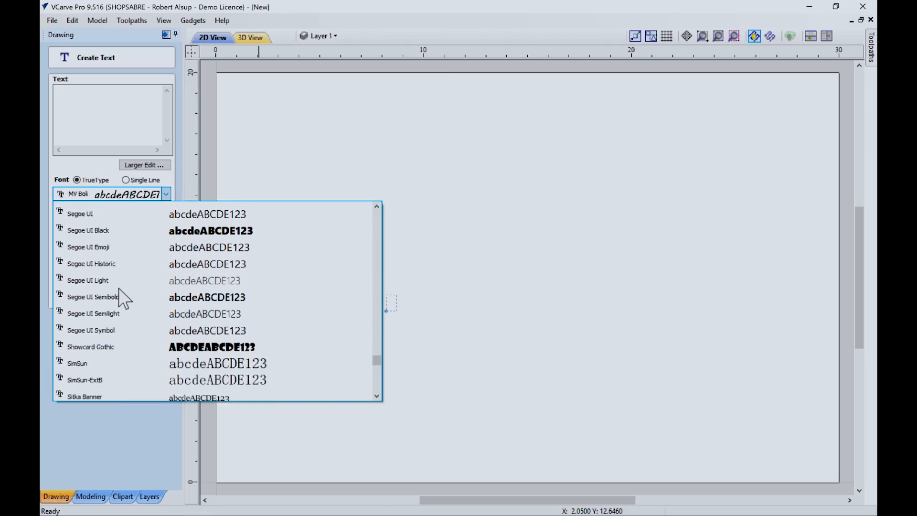
{"action": "scroll", "coordinate": [122, 298], "scroll_direction": "down", "scroll_amount": 1}
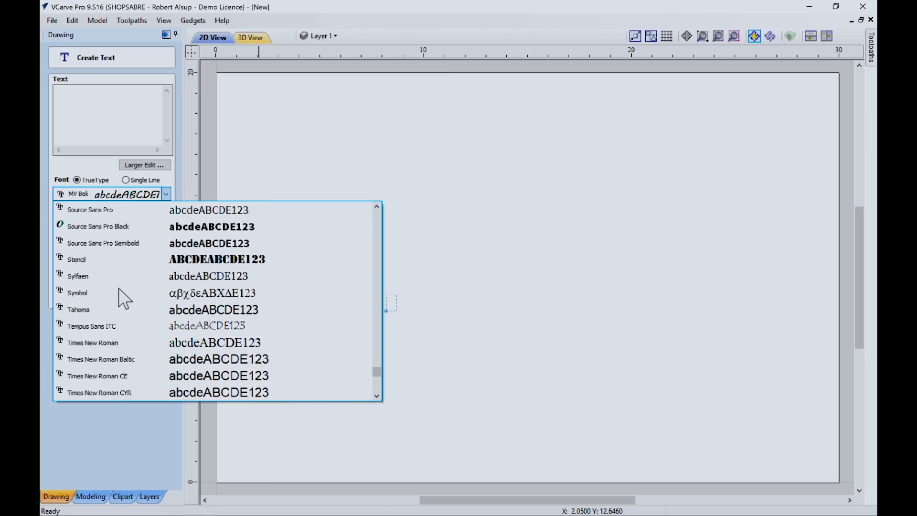
{"action": "left_click", "coordinate": [106, 344]}
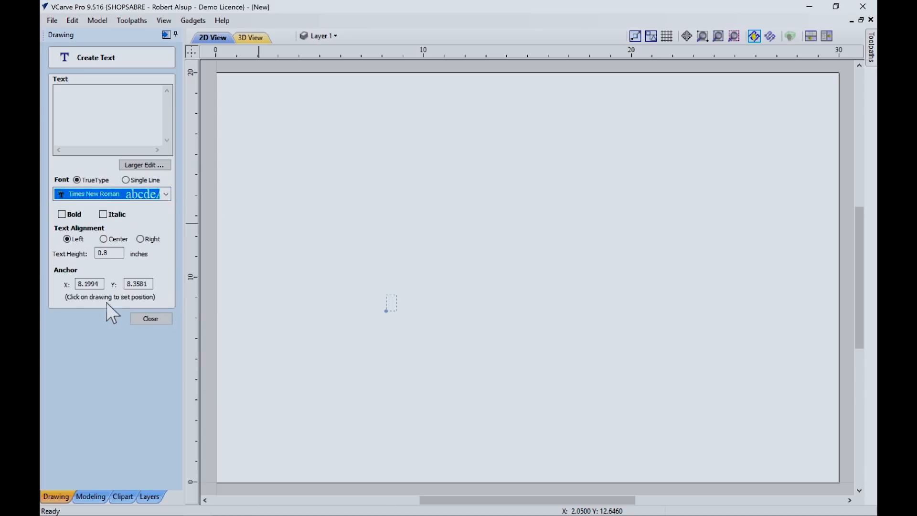
{"action": "left_click", "coordinate": [62, 215]}
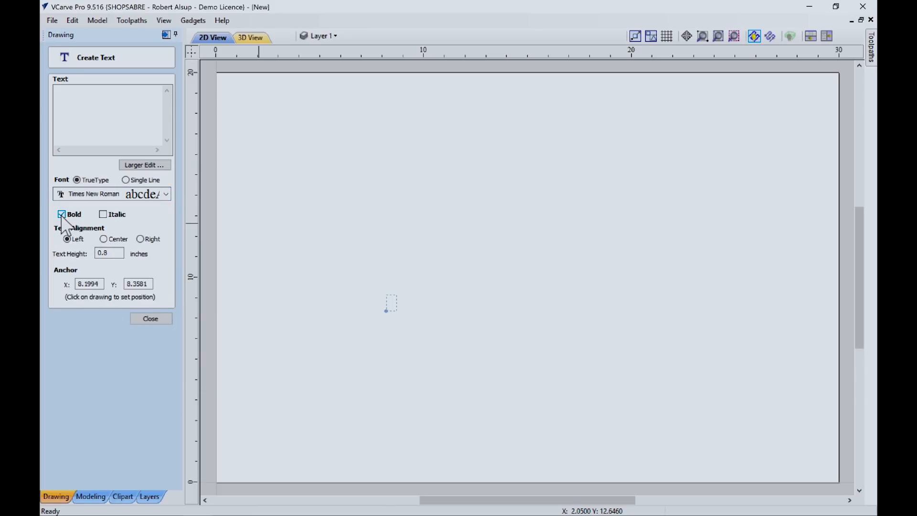
{"action": "left_click_drag", "start_coordinate": [116, 257], "coordinate": [91, 253]}
{"action": "left_click", "coordinate": [103, 239]}
Step: Enter SabreNation as the text and finish creating it
{"action": "left_click", "coordinate": [75, 96]}
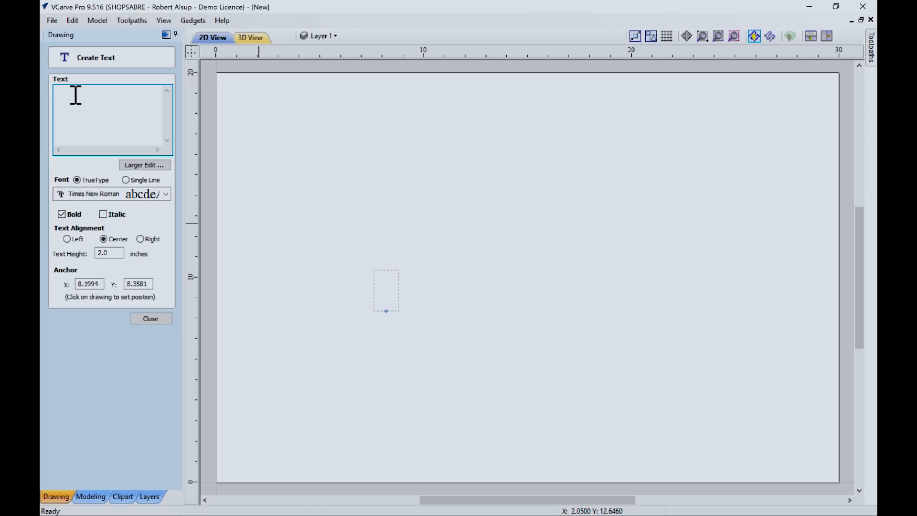
{"action": "type", "text": "Sabre"}
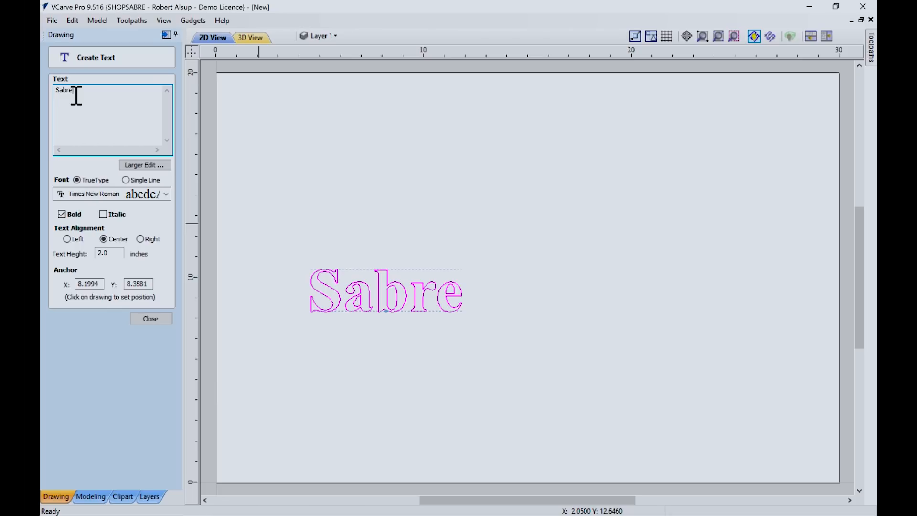
{"action": "type", "text": "Natio"}
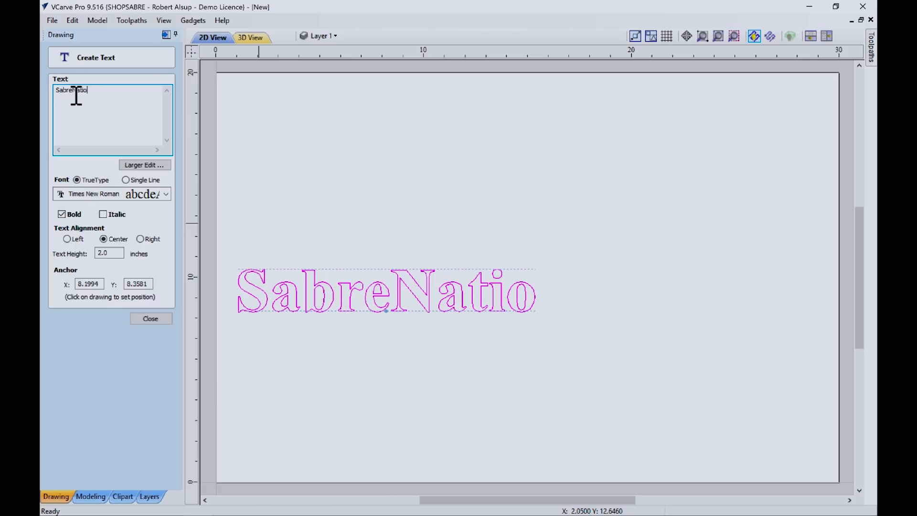
{"action": "type", "text": "n"}
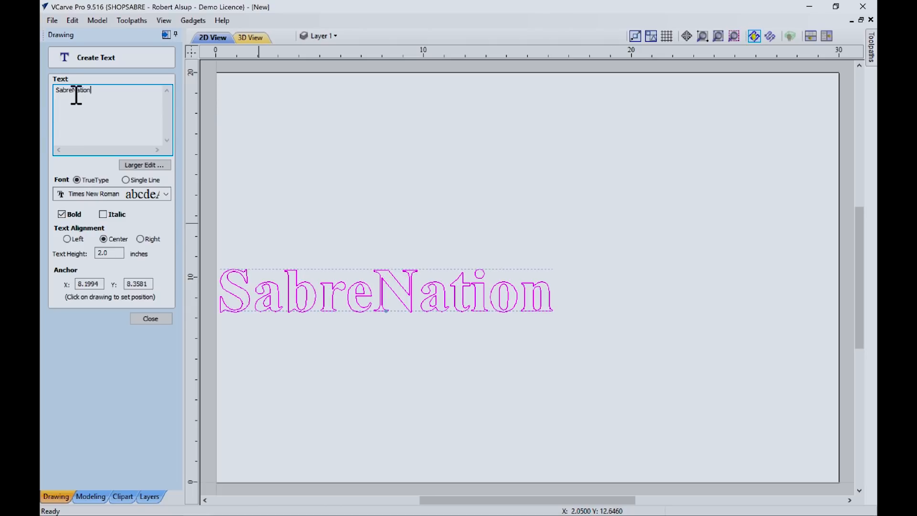
{"action": "left_click", "coordinate": [151, 318]}
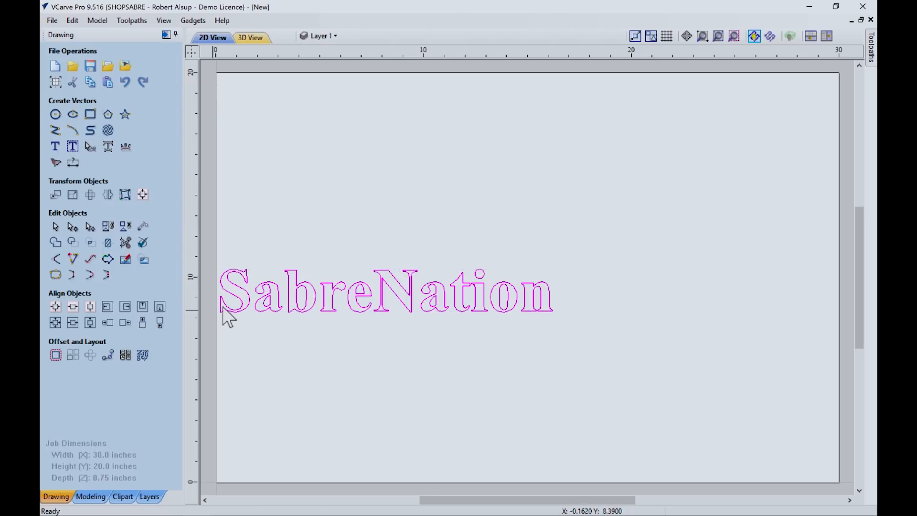
Step: Centre the SabreNation text in the material and clear the selection
{"action": "left_click", "coordinate": [385, 276]}
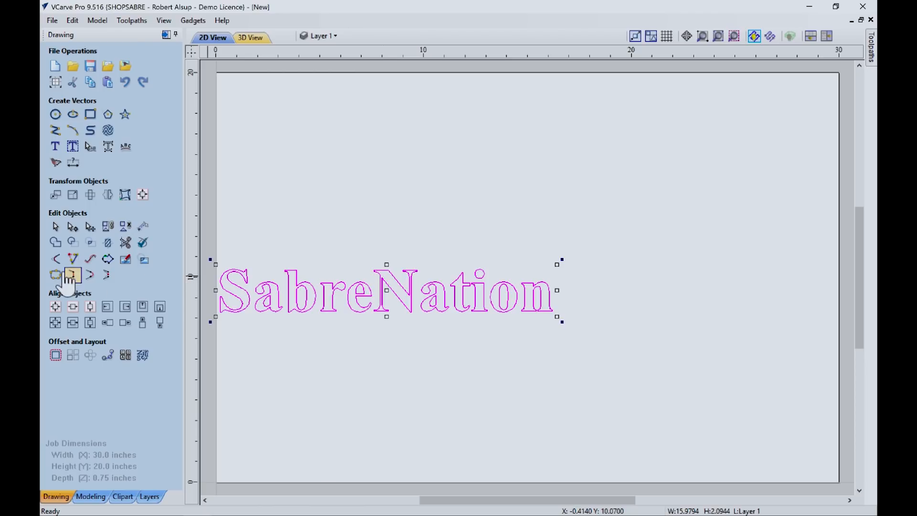
{"action": "left_click", "coordinate": [56, 307]}
{"action": "left_click", "coordinate": [417, 368]}
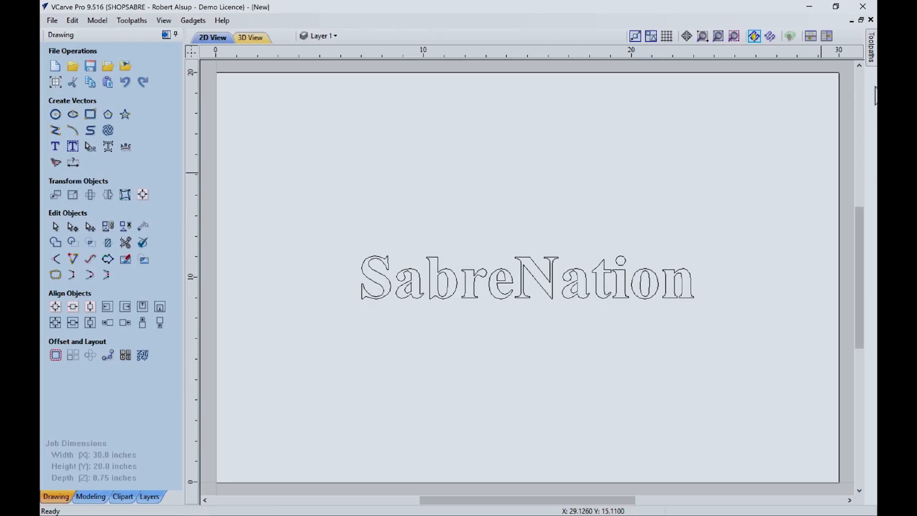
Step: Start a 2D profile toolpath and choose the VBIT 90 from the tool database
{"action": "mouse_move", "coordinate": [871, 51]}
{"action": "left_click", "coordinate": [860, 34]}
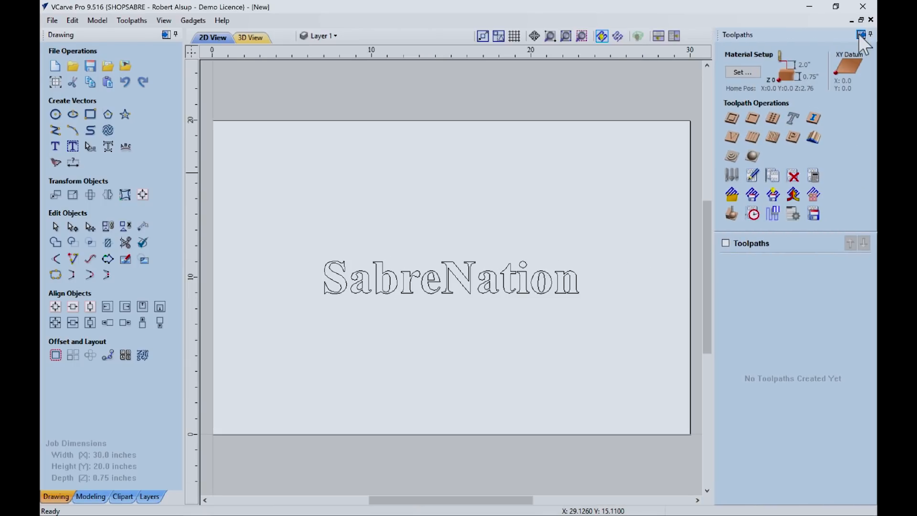
{"action": "left_click", "coordinate": [732, 118]}
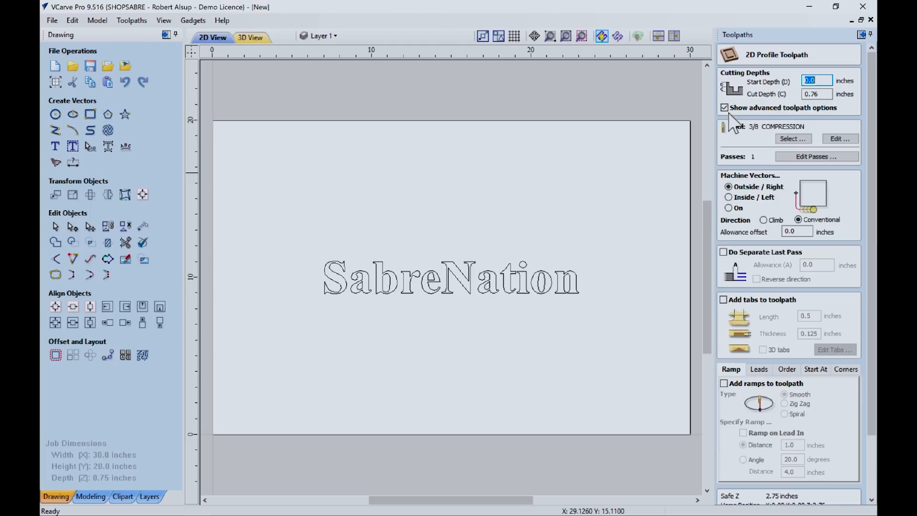
{"action": "left_click", "coordinate": [793, 139]}
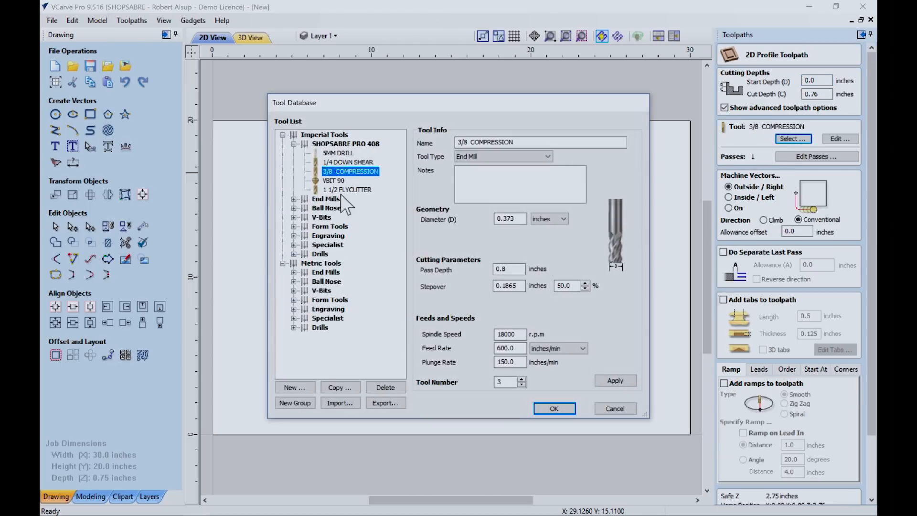
{"action": "left_click", "coordinate": [341, 181]}
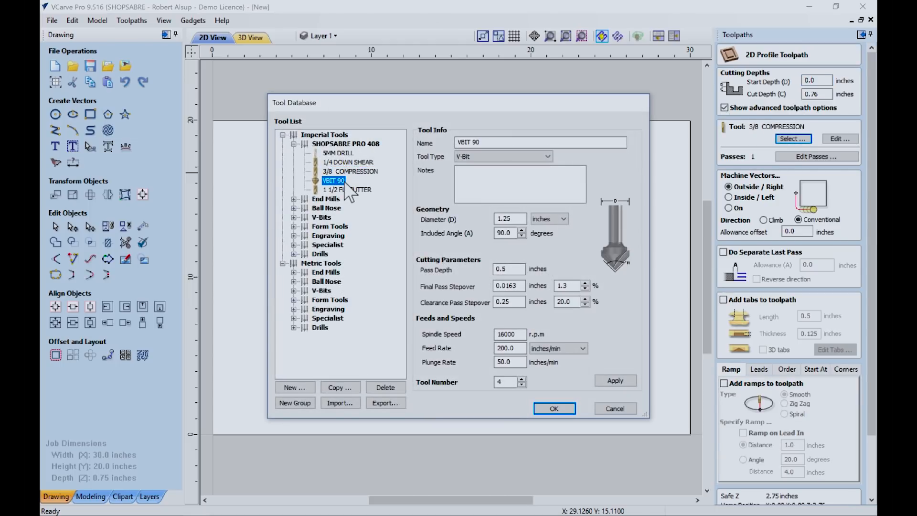
{"action": "left_click", "coordinate": [554, 409]}
Step: Set the cut depth to .03 inches, machine on the vectors, and select the SabreNation text for cutting
{"action": "double_click", "coordinate": [815, 94]}
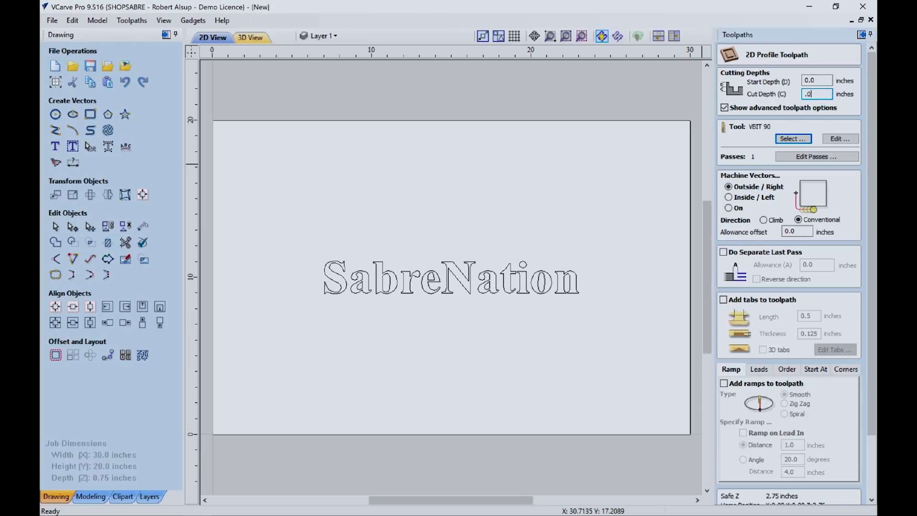
{"action": "left_click", "coordinate": [729, 208]}
{"action": "left_click", "coordinate": [507, 265]}
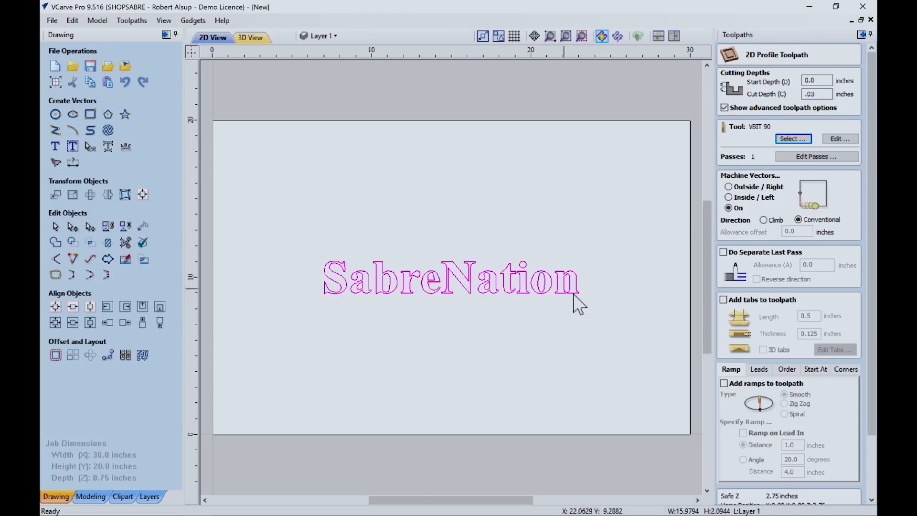
Step: Calculate the text's profile toolpath under the name VBIT and show it in an isometric 3D view
{"action": "left_click_drag", "start_coordinate": [873, 330], "coordinate": [871, 477]}
{"action": "left_click_drag", "start_coordinate": [775, 475], "coordinate": [705, 479]}
{"action": "type", "text": "vbi"}
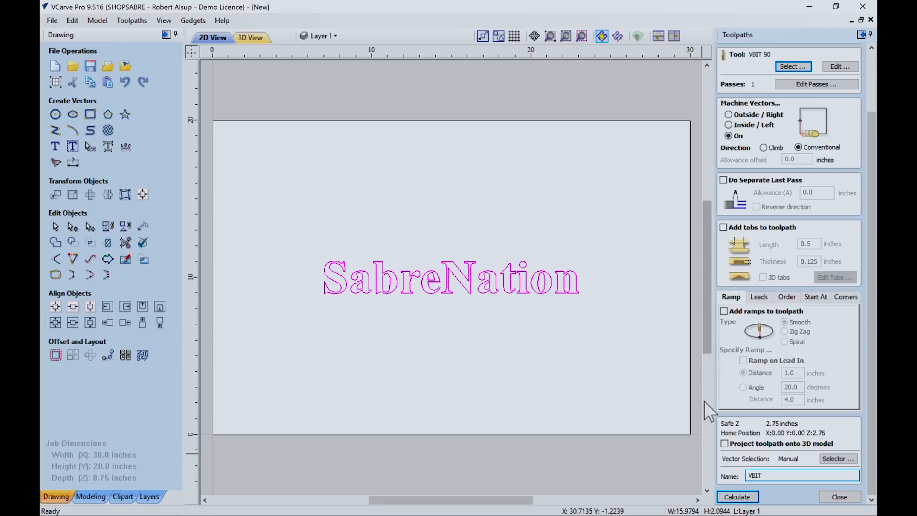
{"action": "left_click", "coordinate": [738, 497]}
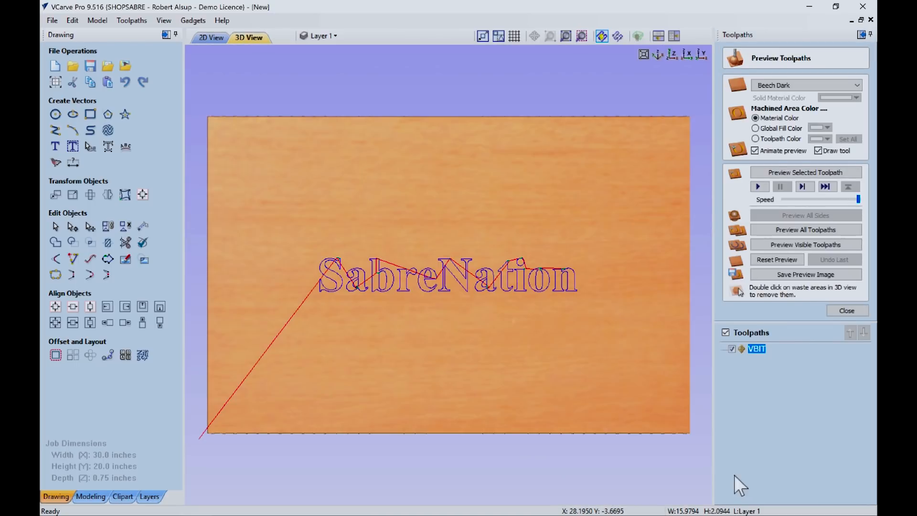
{"action": "left_click", "coordinate": [659, 56]}
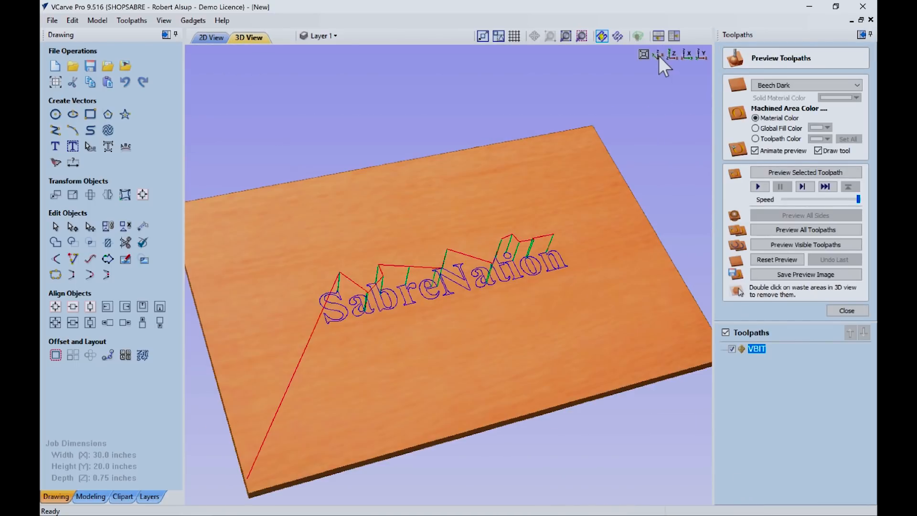
Step: Preview the VBIT profile toolpath and examine the engraved SabreNation outlines up close
{"action": "left_click", "coordinate": [794, 173]}
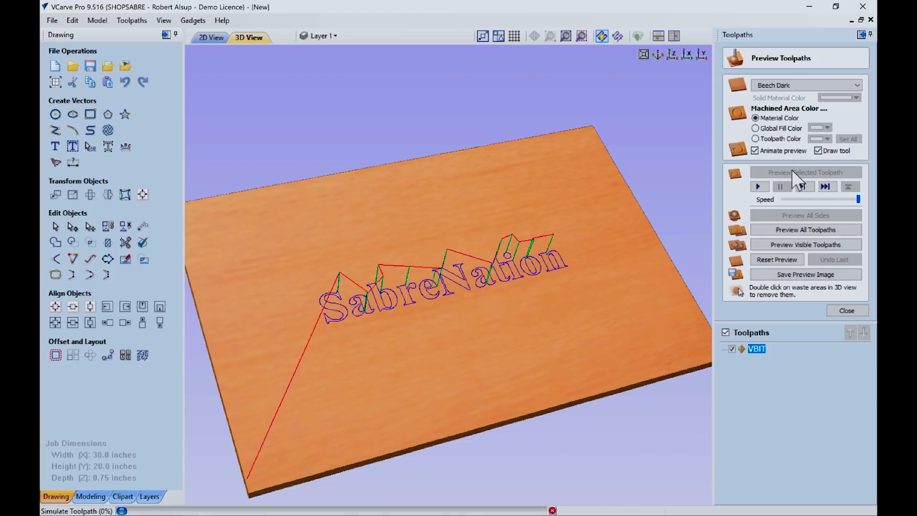
{"action": "scroll", "coordinate": [500, 352], "scroll_direction": "up", "scroll_amount": 5}
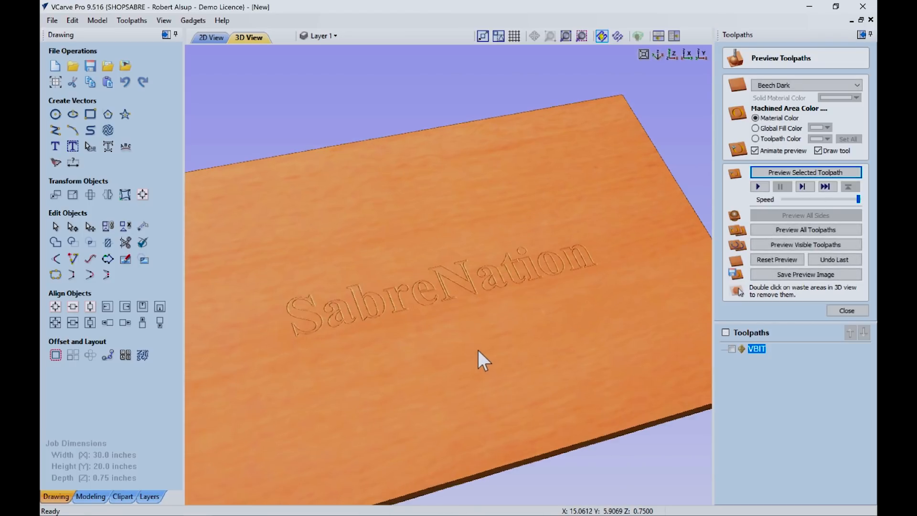
{"action": "scroll", "coordinate": [463, 313], "scroll_direction": "up", "scroll_amount": 3}
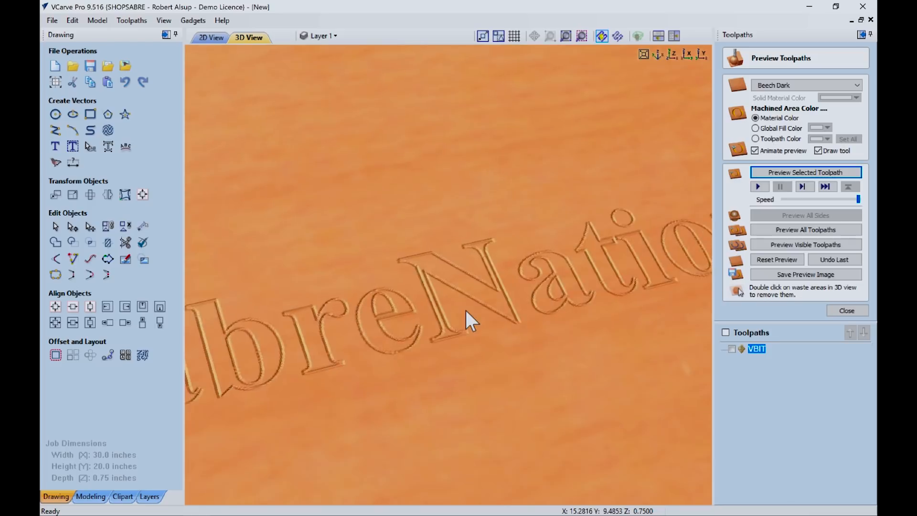
{"action": "scroll", "coordinate": [476, 356], "scroll_direction": "up", "scroll_amount": 2}
{"action": "scroll", "coordinate": [480, 354], "scroll_direction": "down", "scroll_amount": 4}
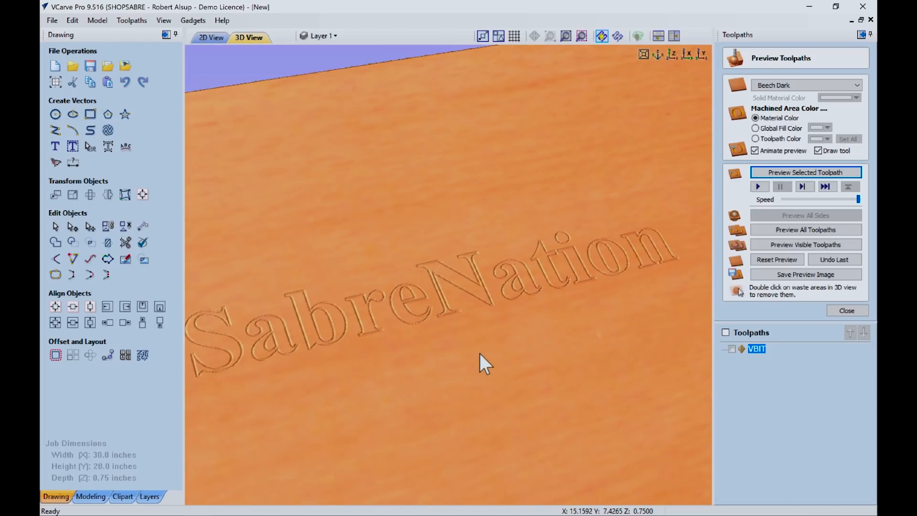
{"action": "scroll", "coordinate": [480, 352], "scroll_direction": "up", "scroll_amount": 3}
{"action": "scroll", "coordinate": [480, 350], "scroll_direction": "down", "scroll_amount": 1}
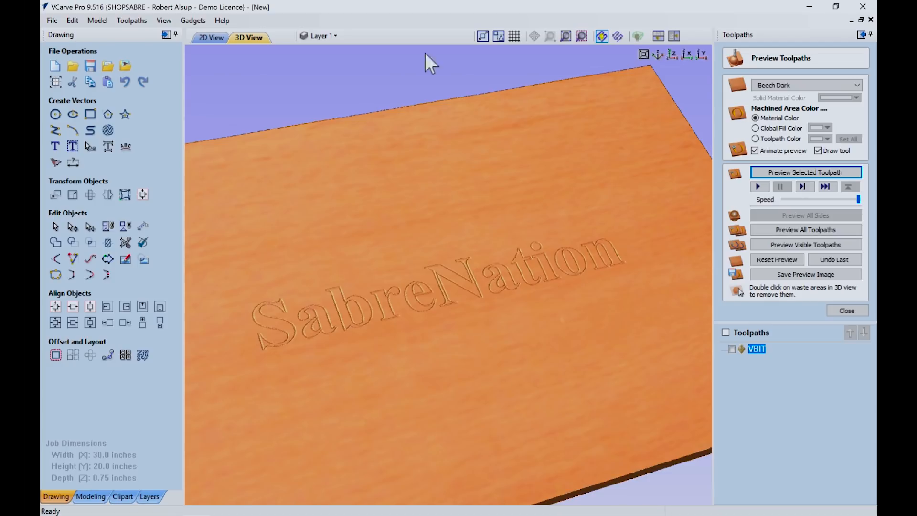
Step: Edit the VBIT profile toolpath to a cut depth of 0.06 inches and recalculate it
{"action": "left_click", "coordinate": [209, 37]}
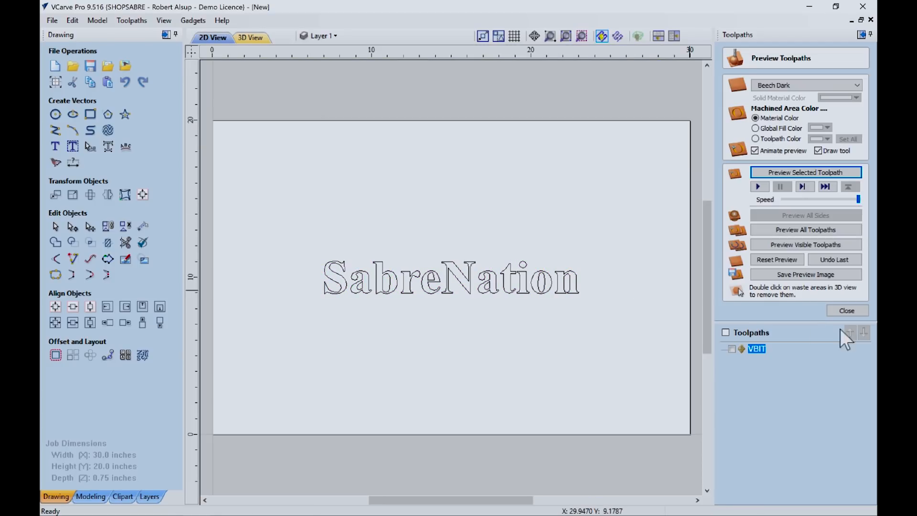
{"action": "left_click", "coordinate": [842, 310]}
{"action": "double_click", "coordinate": [757, 259]}
{"action": "left_click", "coordinate": [827, 94]}
{"action": "key", "text": "BackSpace"}
{"action": "type", "text": "6"}
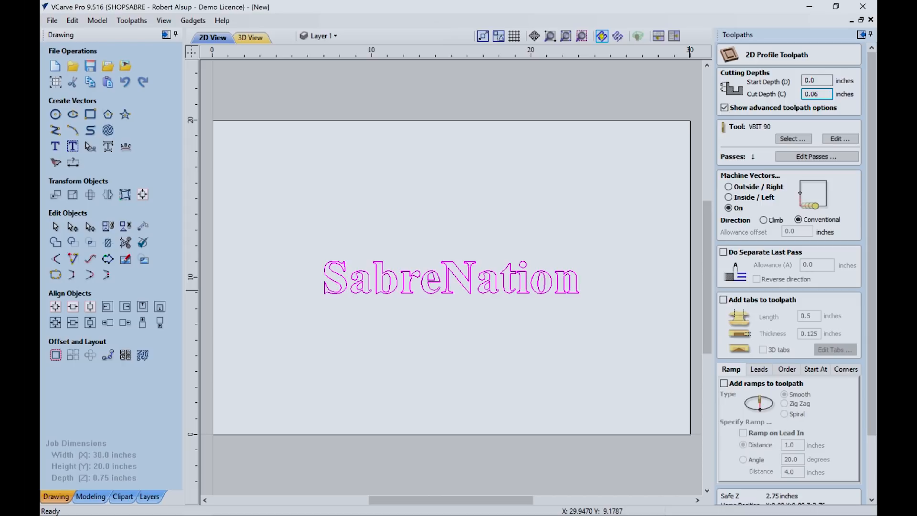
{"action": "left_click_drag", "start_coordinate": [872, 285], "coordinate": [875, 397]}
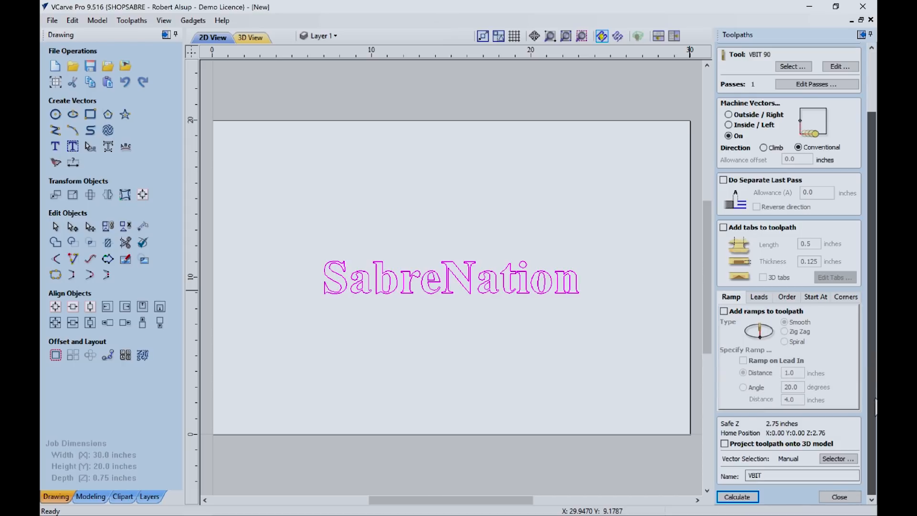
{"action": "left_click", "coordinate": [742, 497]}
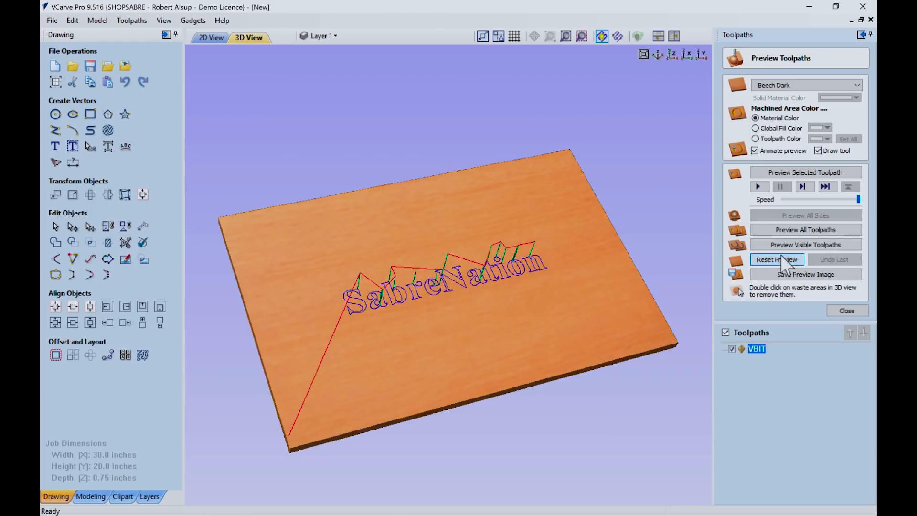
Step: Preview the recalculated VBIT toolpath on the uncut board and close the preview
{"action": "left_click", "coordinate": [791, 174]}
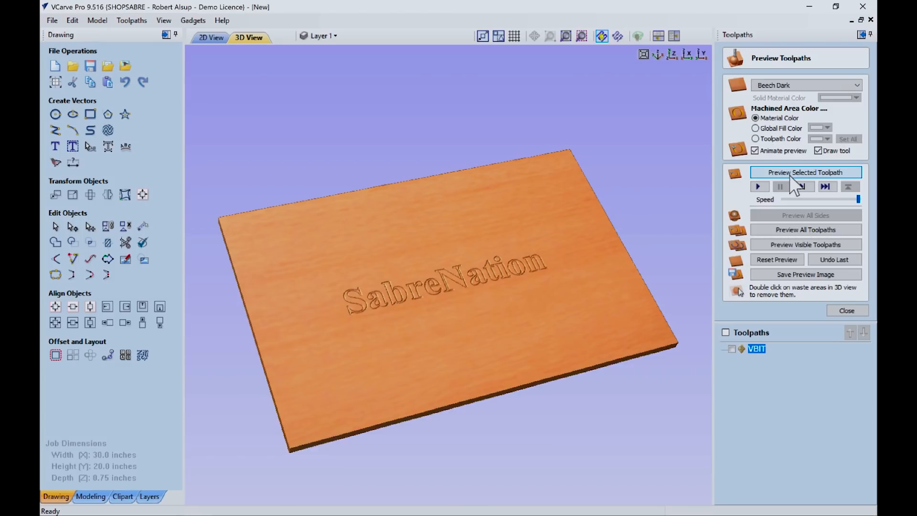
{"action": "left_click", "coordinate": [791, 172]}
{"action": "left_click", "coordinate": [847, 311]}
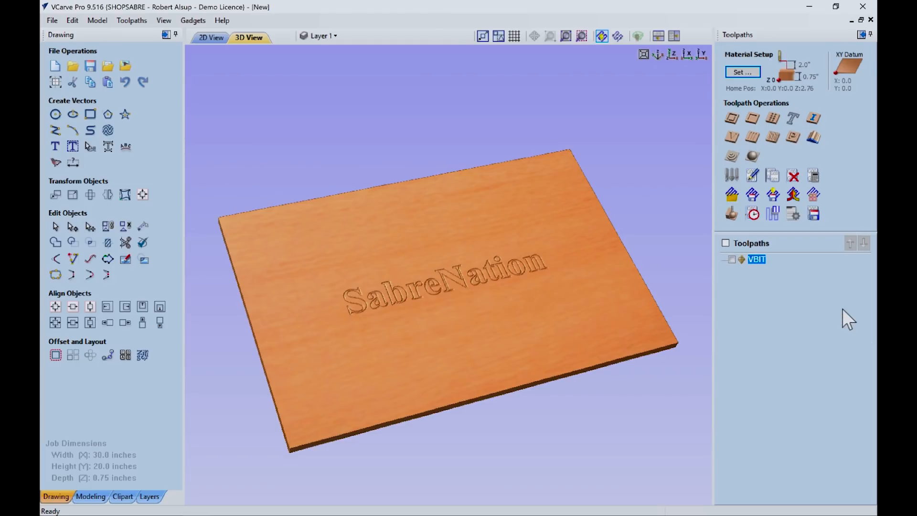
Step: Return to the 2D view and delete the VBIT profile toolpath, keeping the SabreNation text selected
{"action": "left_click", "coordinate": [197, 36]}
{"action": "mouse_move", "coordinate": [761, 258]}
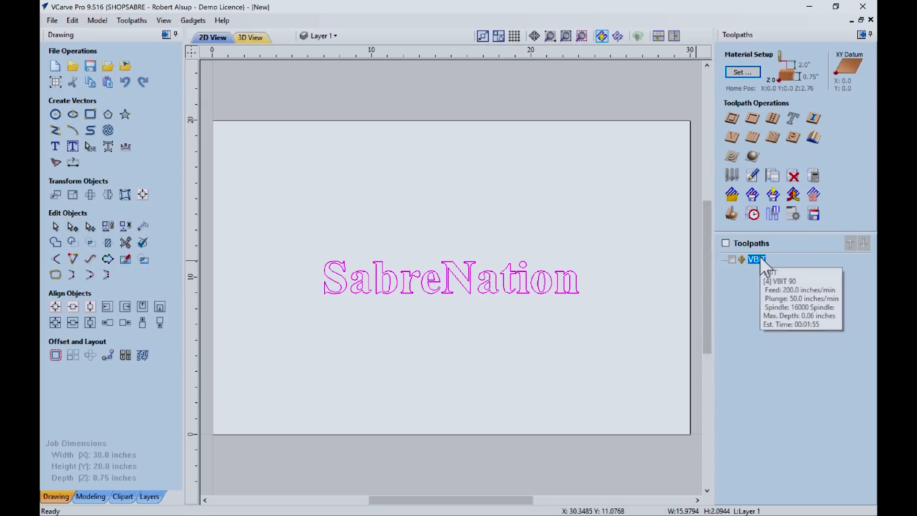
{"action": "left_click", "coordinate": [794, 176]}
{"action": "left_click", "coordinate": [432, 273]}
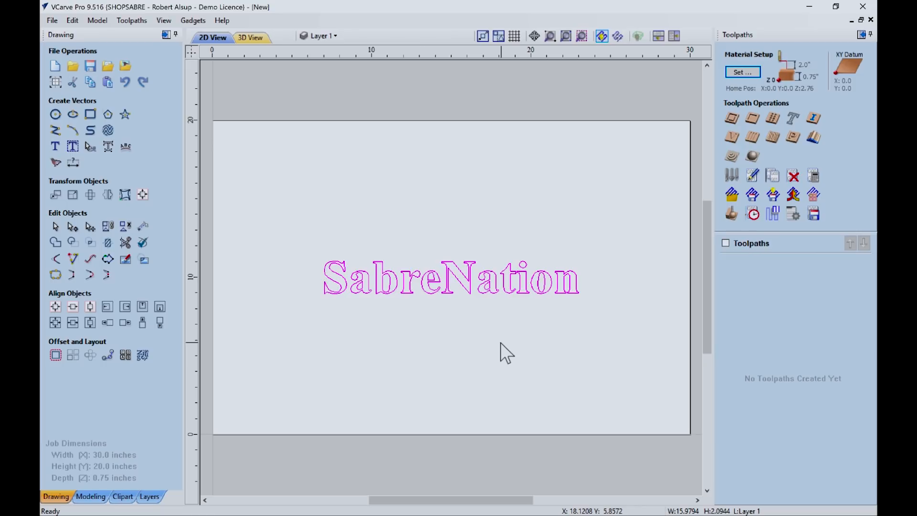
Step: Calculate a V-Carve / Engraving toolpath for the SabreNation text with flat depth off and the VBIT 90 tool
{"action": "left_click", "coordinate": [732, 137]}
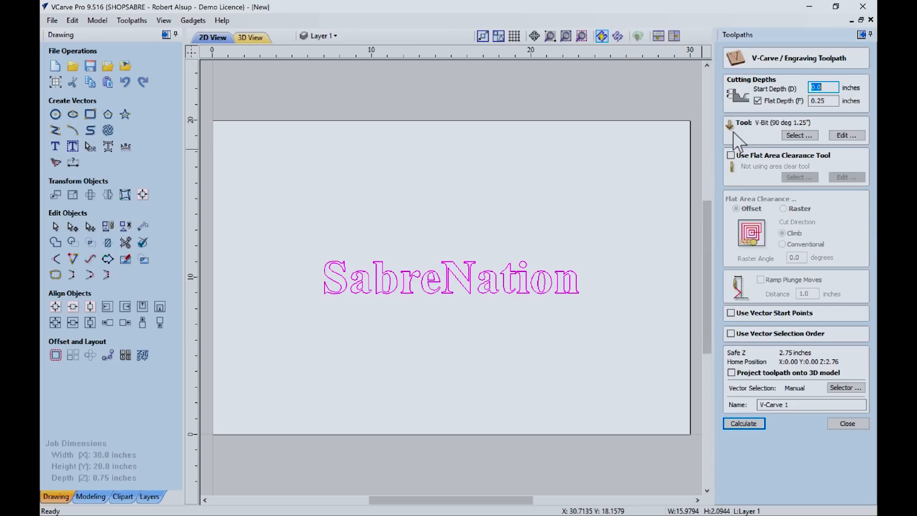
{"action": "left_click", "coordinate": [758, 101]}
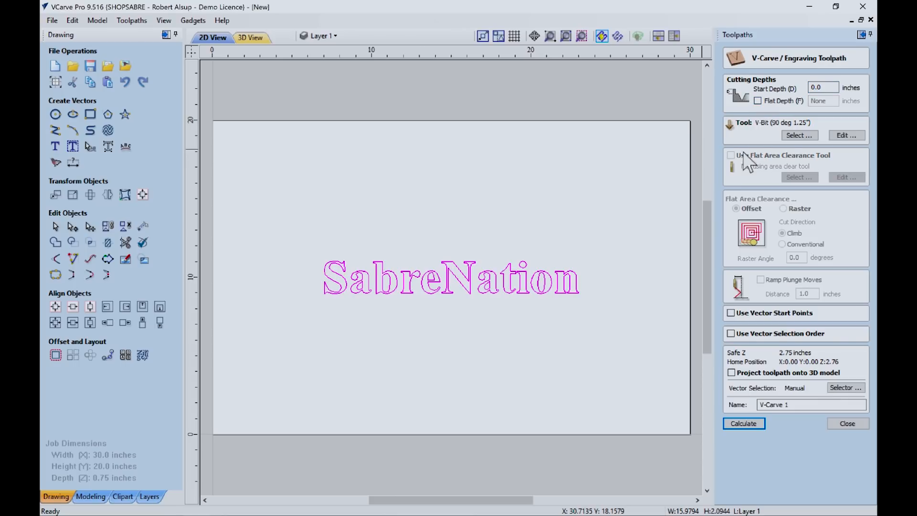
{"action": "left_click", "coordinate": [794, 135]}
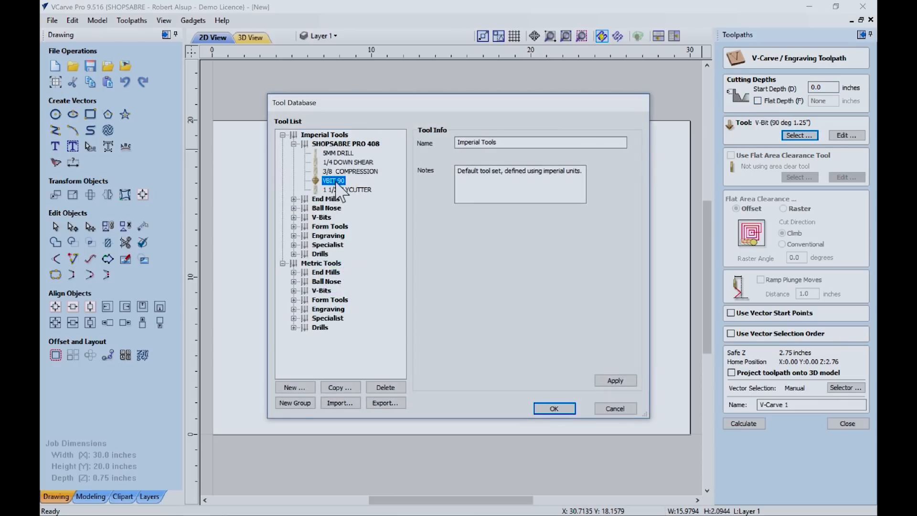
{"action": "left_click", "coordinate": [334, 180]}
{"action": "left_click", "coordinate": [560, 409]}
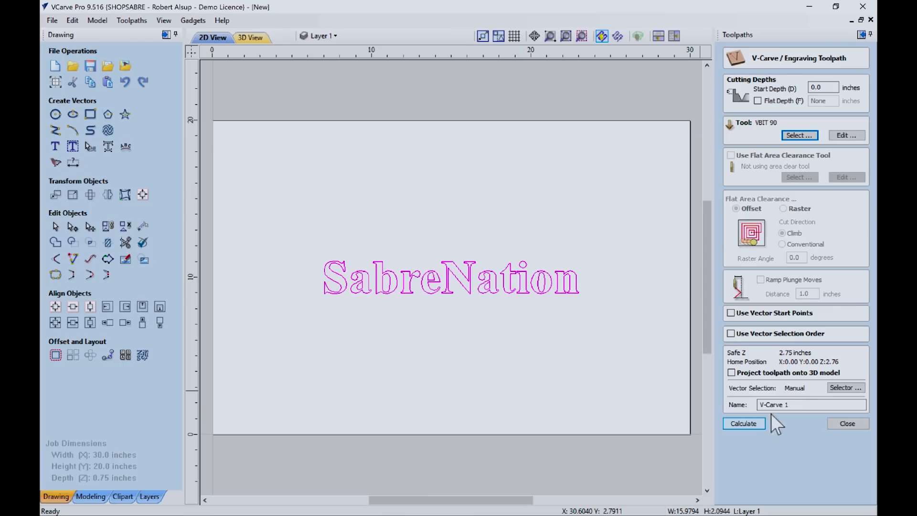
{"action": "left_click", "coordinate": [755, 423]}
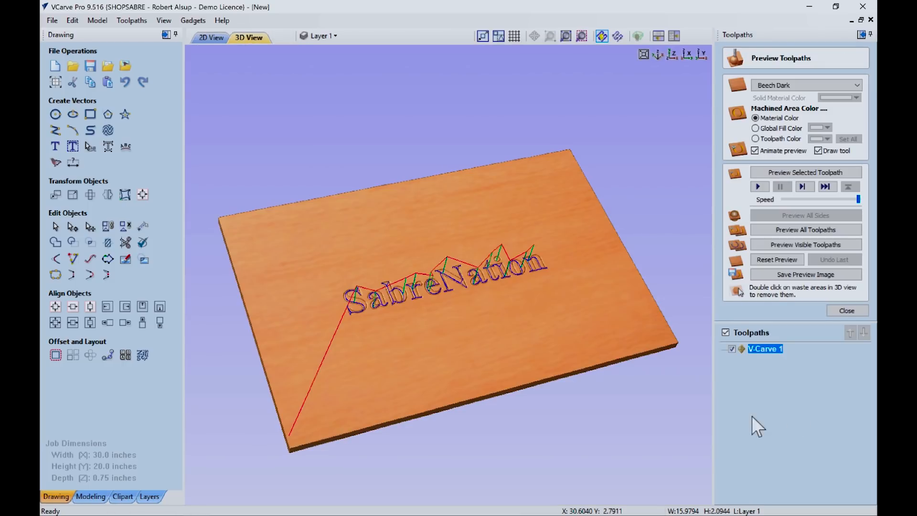
Step: Reset the preview, simulate the V-Carve toolpath, and examine the carved SabreNation letters up close
{"action": "left_click", "coordinate": [760, 261]}
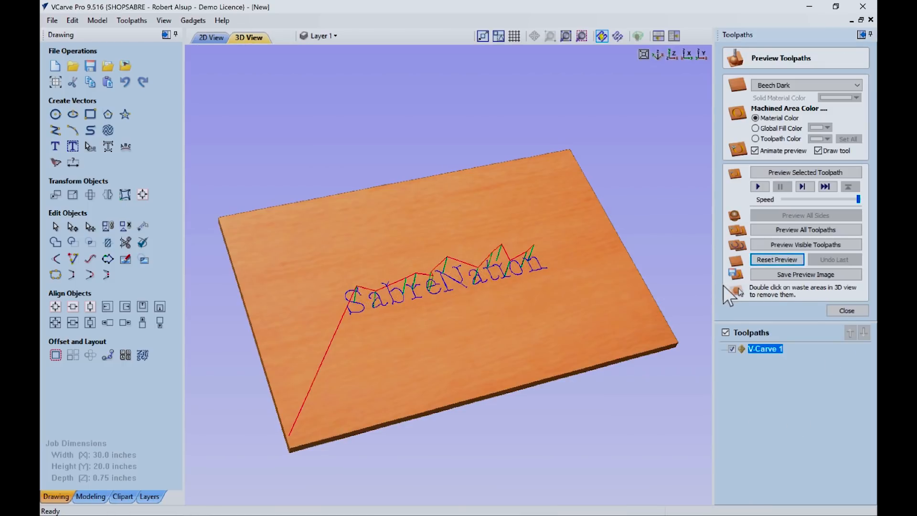
{"action": "left_click", "coordinate": [795, 172]}
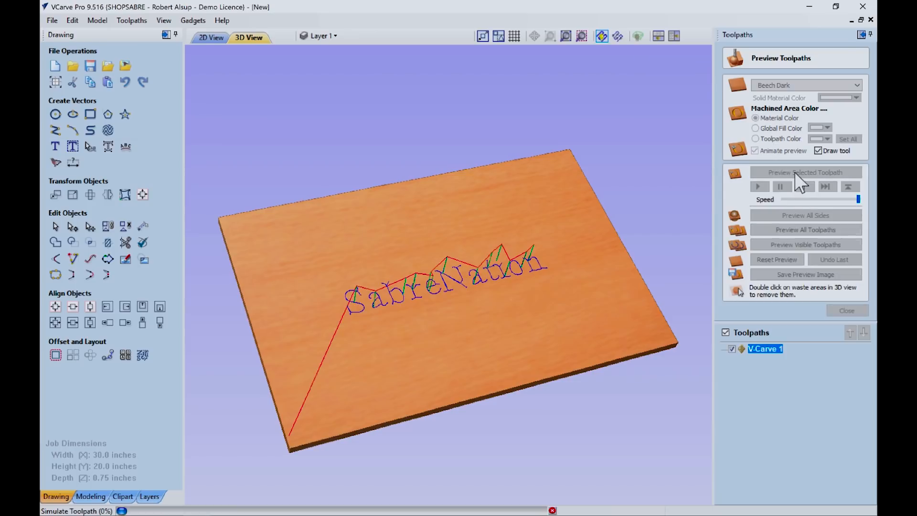
{"action": "scroll", "coordinate": [440, 268], "scroll_direction": "up", "scroll_amount": 2}
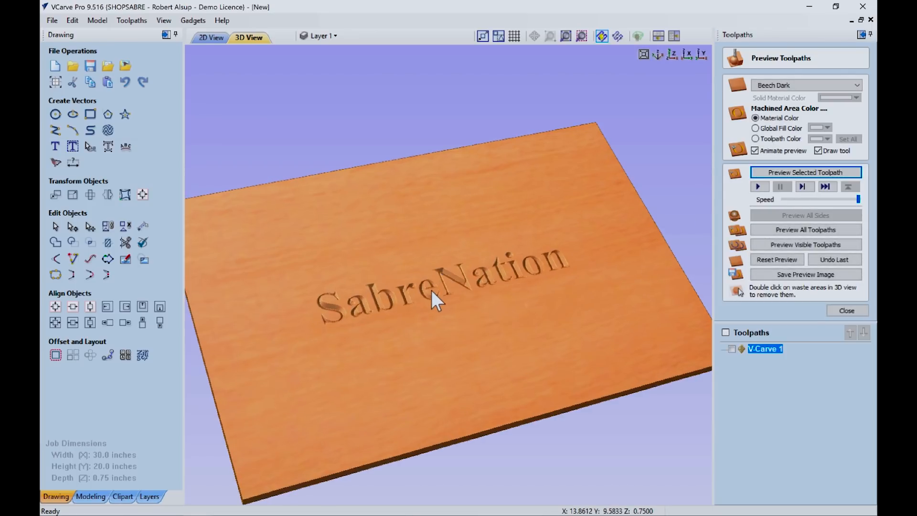
{"action": "scroll", "coordinate": [431, 291], "scroll_direction": "up", "scroll_amount": 3}
{"action": "scroll", "coordinate": [432, 290], "scroll_direction": "up", "scroll_amount": 2}
{"action": "scroll", "coordinate": [430, 288], "scroll_direction": "up", "scroll_amount": 2}
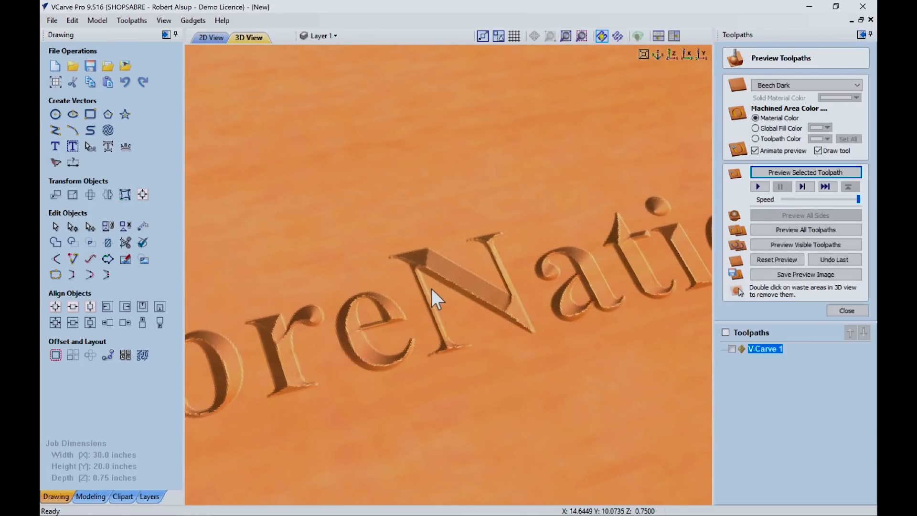
{"action": "scroll", "coordinate": [397, 296], "scroll_direction": "down", "scroll_amount": 5}
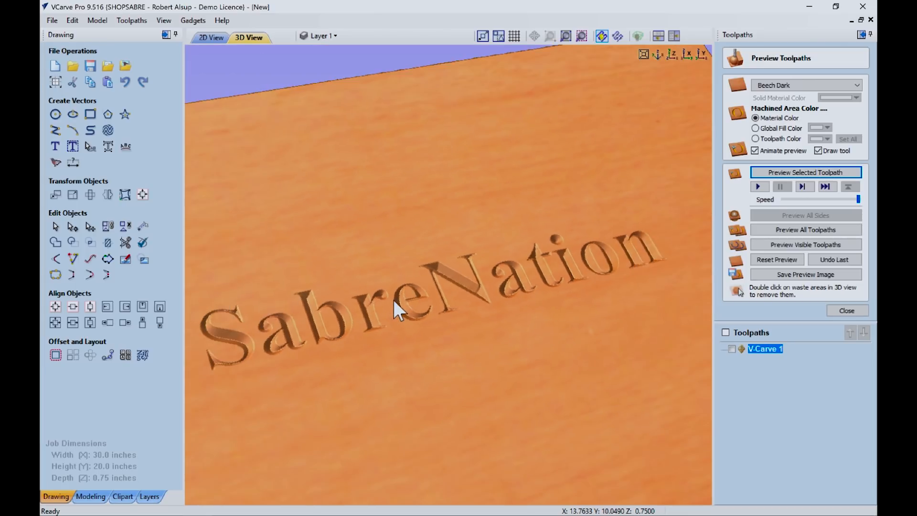
{"action": "scroll", "coordinate": [293, 333], "scroll_direction": "up", "scroll_amount": 1}
{"action": "scroll", "coordinate": [294, 331], "scroll_direction": "down", "scroll_amount": 2}
{"action": "scroll", "coordinate": [296, 326], "scroll_direction": "up", "scroll_amount": 2}
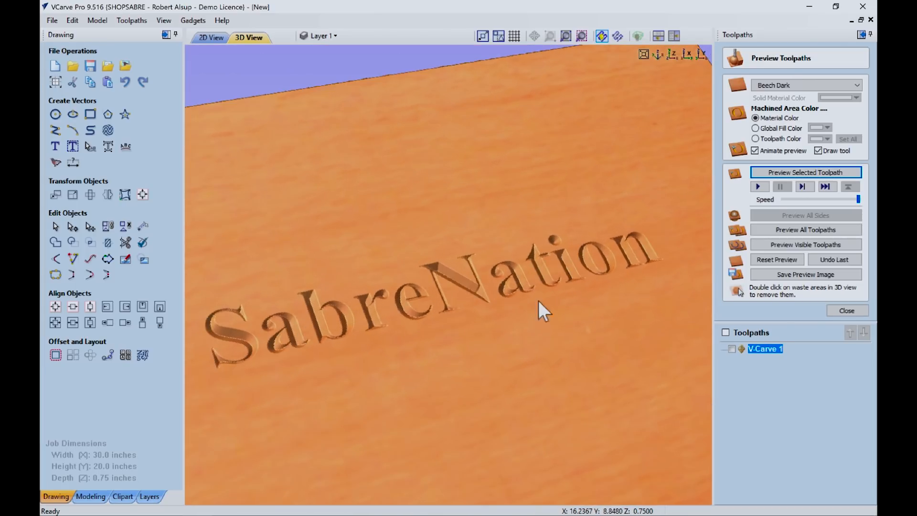
Step: Show the toolpath lines over the carved letters for inspection, hide them again, and close the preview
{"action": "left_click", "coordinate": [725, 332]}
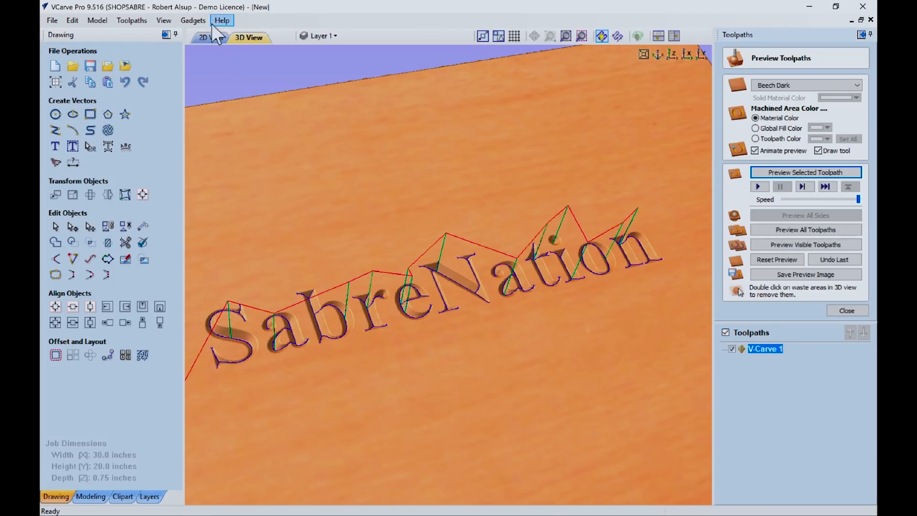
{"action": "scroll", "coordinate": [312, 296], "scroll_direction": "up", "scroll_amount": 2}
{"action": "scroll", "coordinate": [312, 300], "scroll_direction": "up", "scroll_amount": 2}
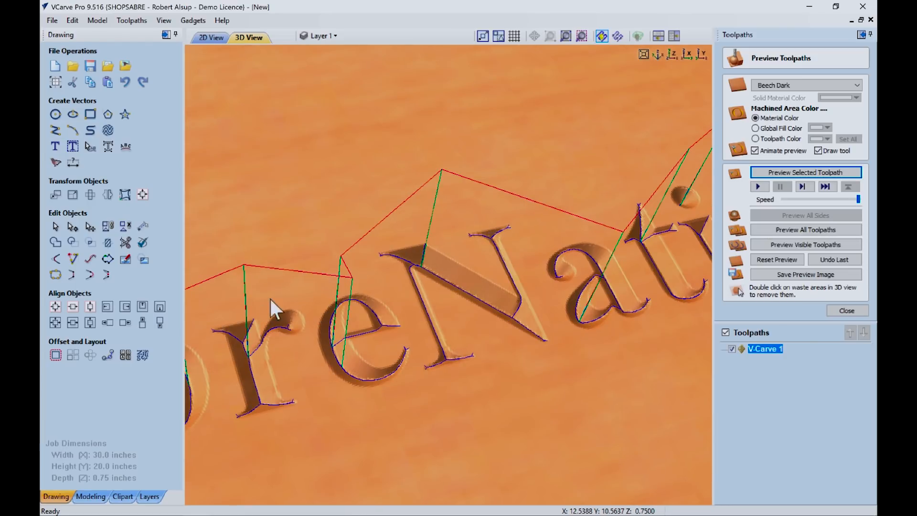
{"action": "left_click", "coordinate": [726, 333]}
{"action": "scroll", "coordinate": [624, 340], "scroll_direction": "up", "scroll_amount": 2}
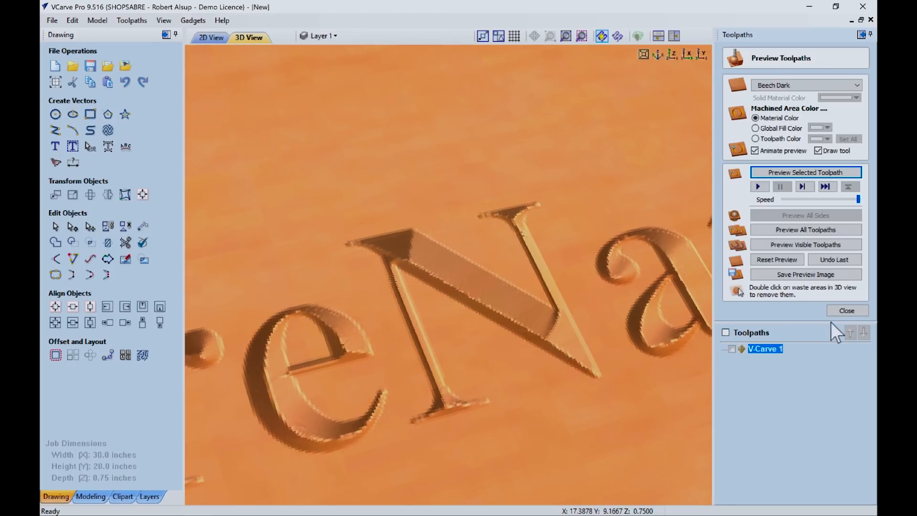
{"action": "left_click", "coordinate": [840, 311]}
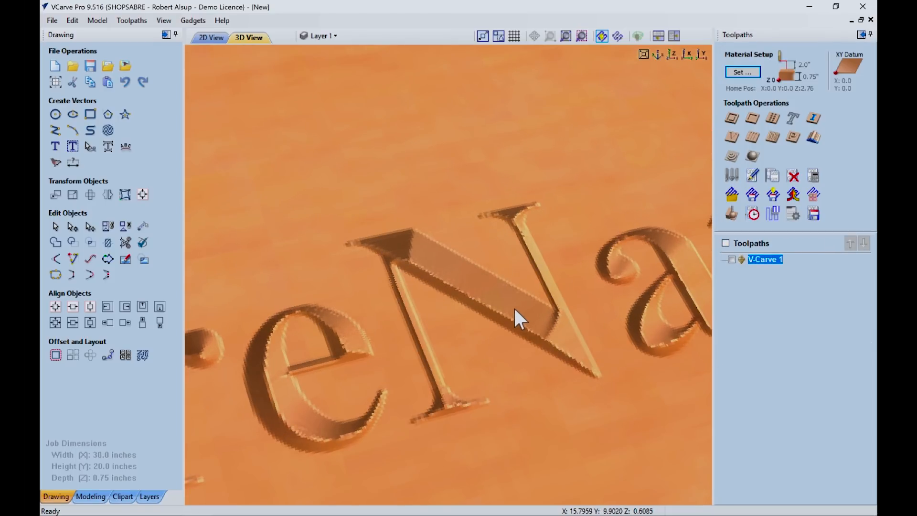
Step: Draw an ellipse about 20.5 x 8 inches around the SabreNation text in the 2D view and centre it in the material
{"action": "left_click", "coordinate": [211, 38]}
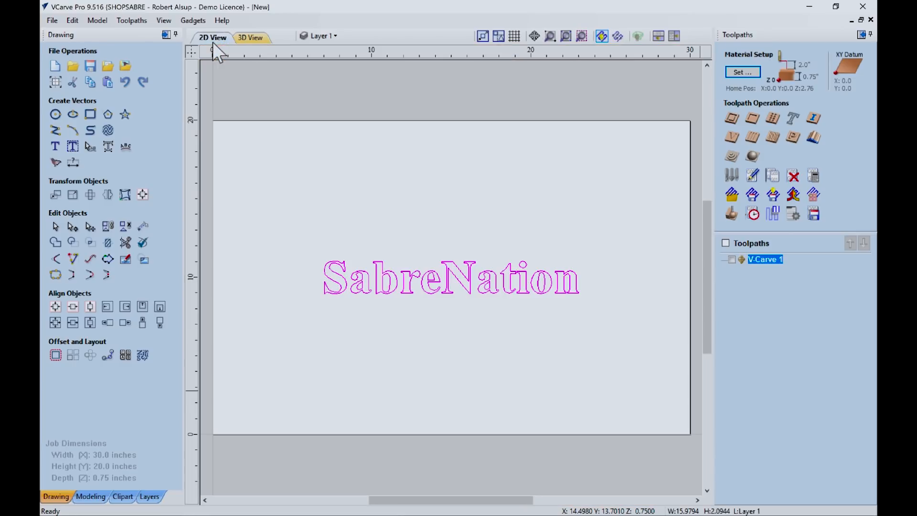
{"action": "left_click", "coordinate": [316, 202]}
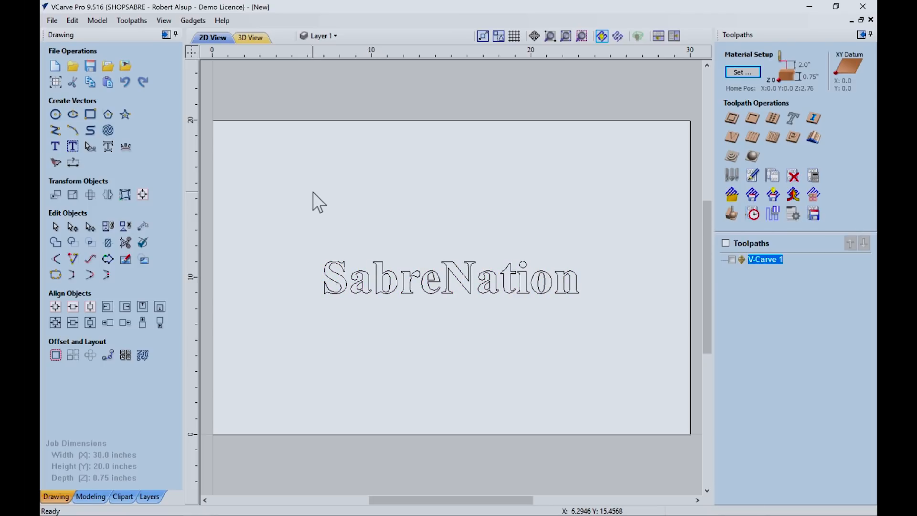
{"action": "left_click", "coordinate": [73, 114]}
{"action": "left_click_drag", "start_coordinate": [448, 277], "coordinate": [608, 342]}
{"action": "left_click", "coordinate": [149, 227]}
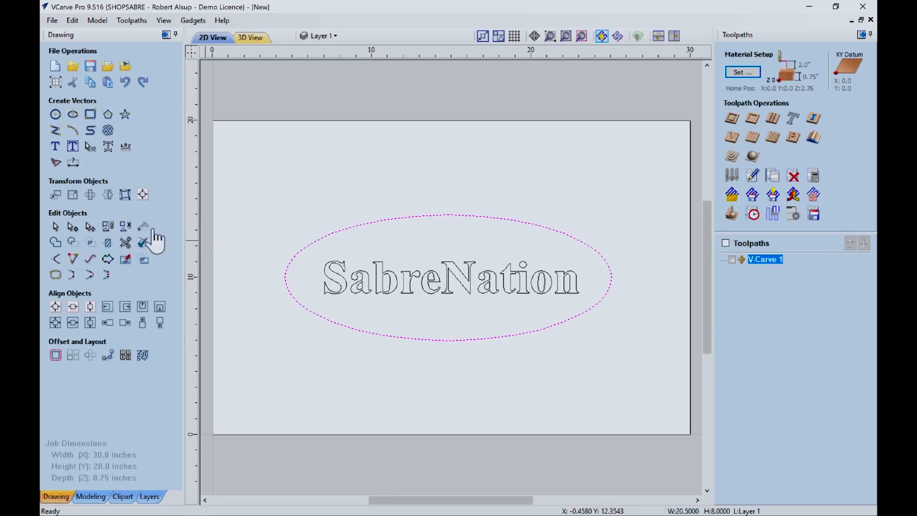
{"action": "left_click", "coordinate": [55, 306]}
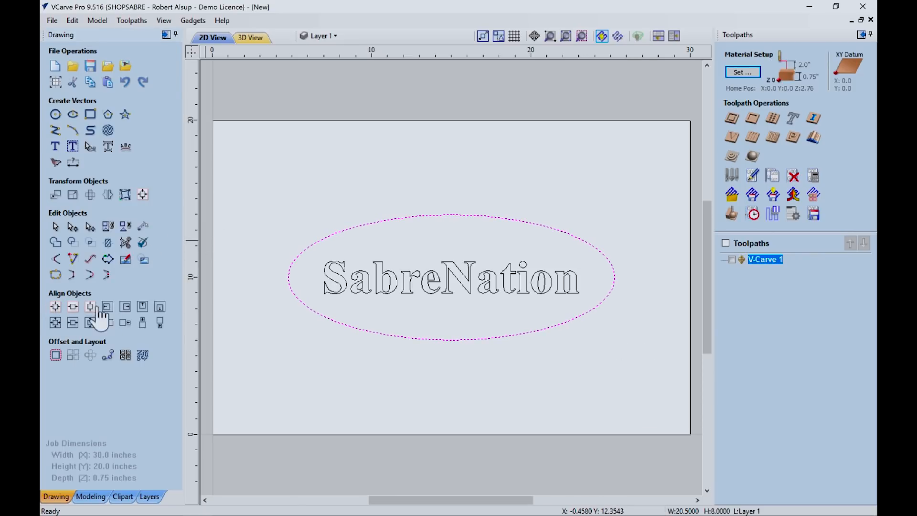
{"action": "left_click", "coordinate": [496, 386]}
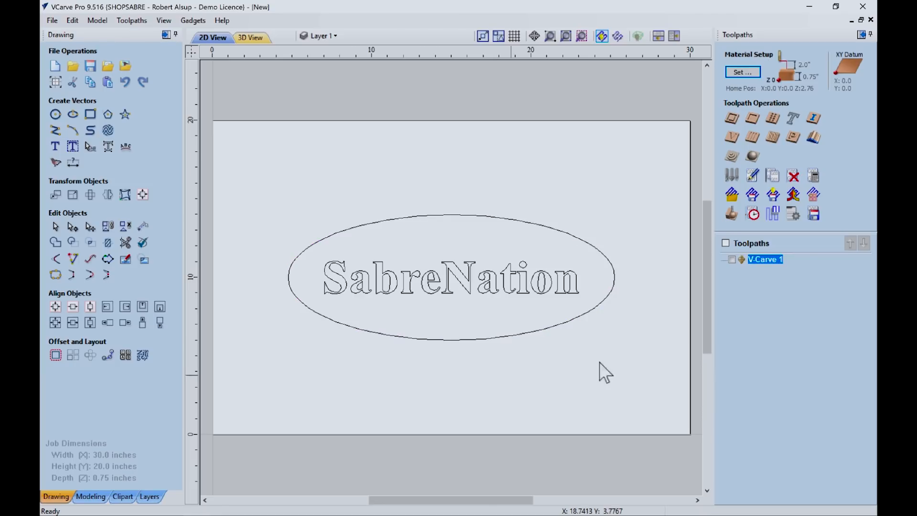
Step: Reopen the V-Carve 1 toolpath for editing, add the ellipse to its vectors, and set a flat depth of .125 inches
{"action": "double_click", "coordinate": [763, 260]}
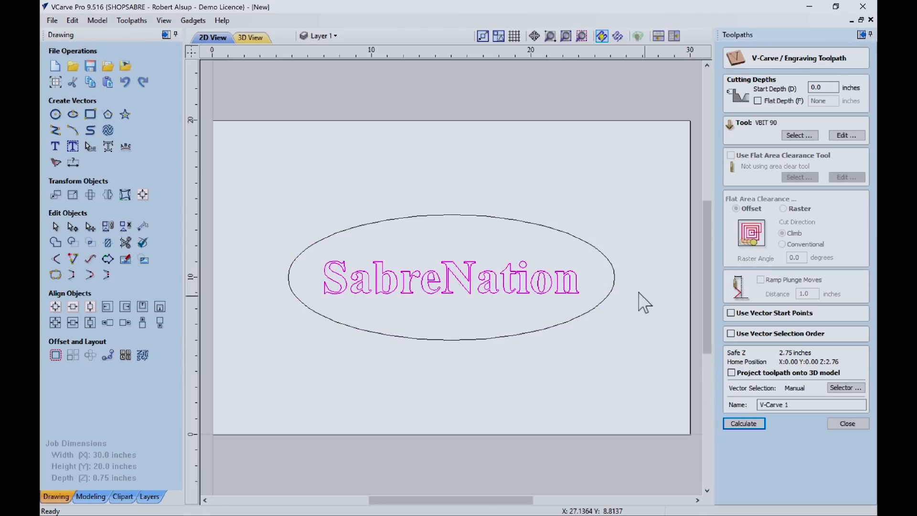
{"action": "left_click", "coordinate": [578, 237], "text": "shift"}
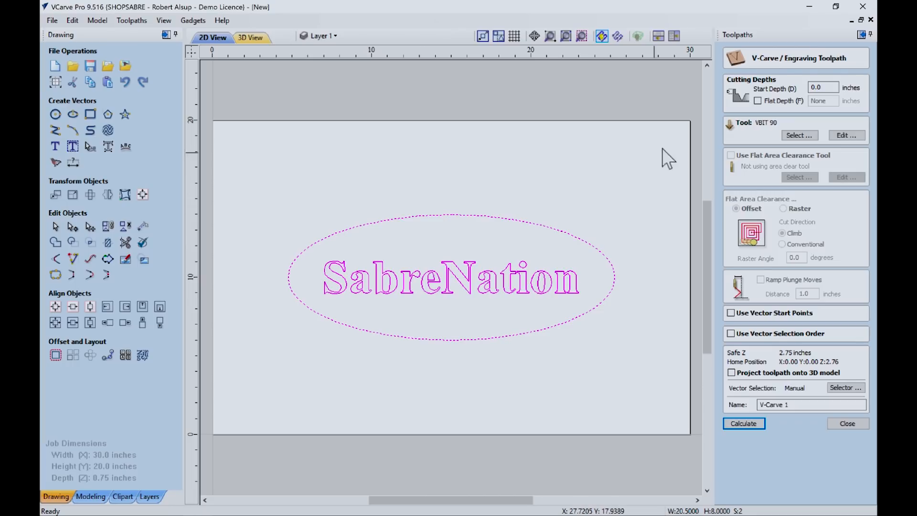
{"action": "left_click", "coordinate": [757, 100]}
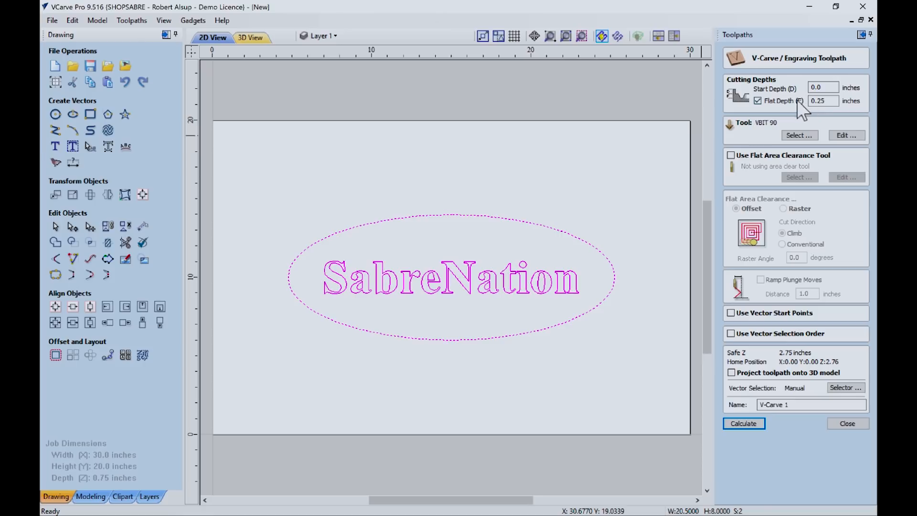
{"action": "double_click", "coordinate": [829, 100]}
{"action": "type", "text": ".125"}
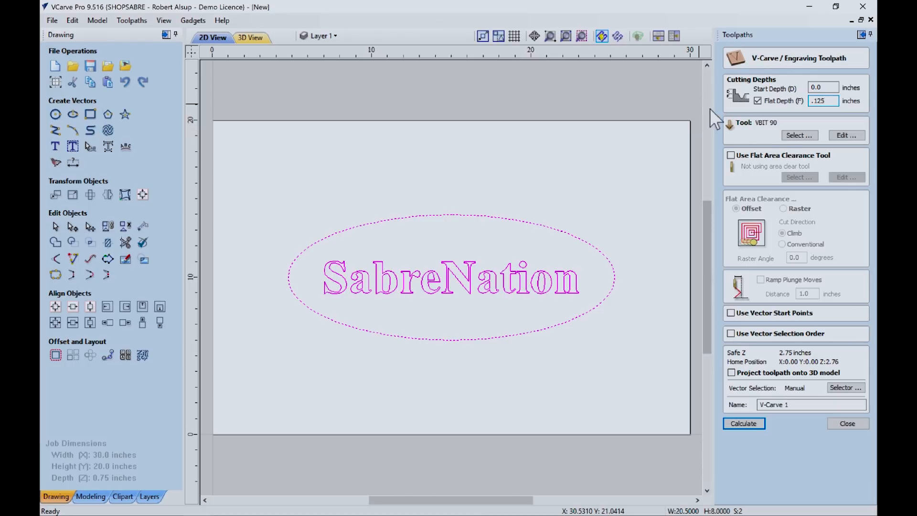
Step: Enable flat area clearance with the 1/4 DOWN SHEAR tool and calculate the V-Carve toolpaths
{"action": "left_click", "coordinate": [731, 155]}
{"action": "left_click", "coordinate": [799, 177]}
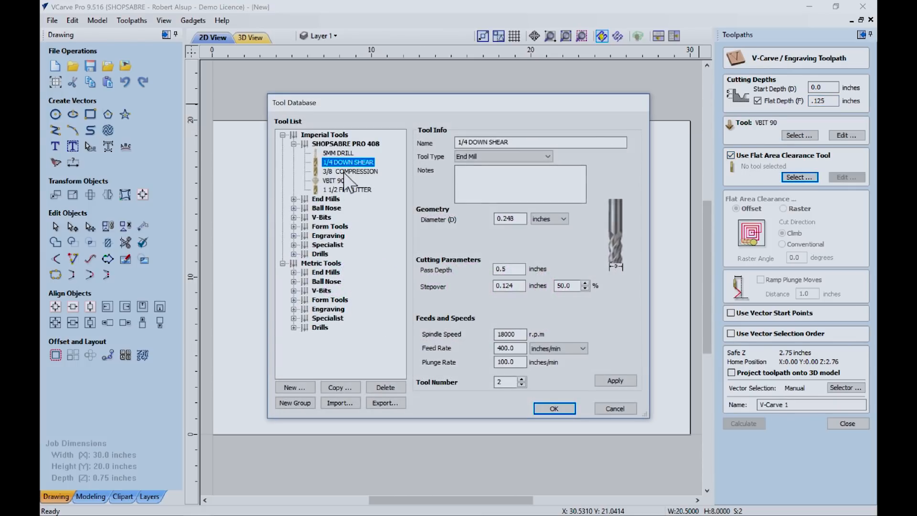
{"action": "left_click", "coordinate": [553, 408]}
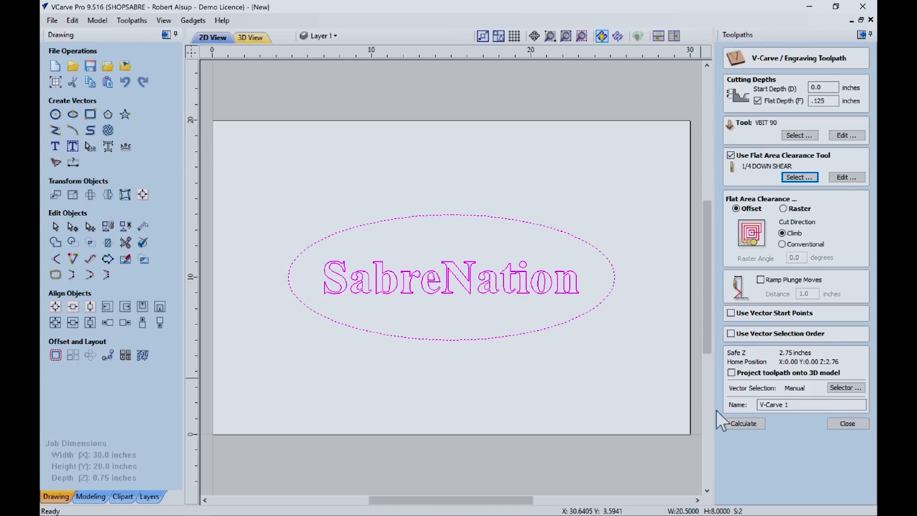
{"action": "left_click", "coordinate": [743, 424]}
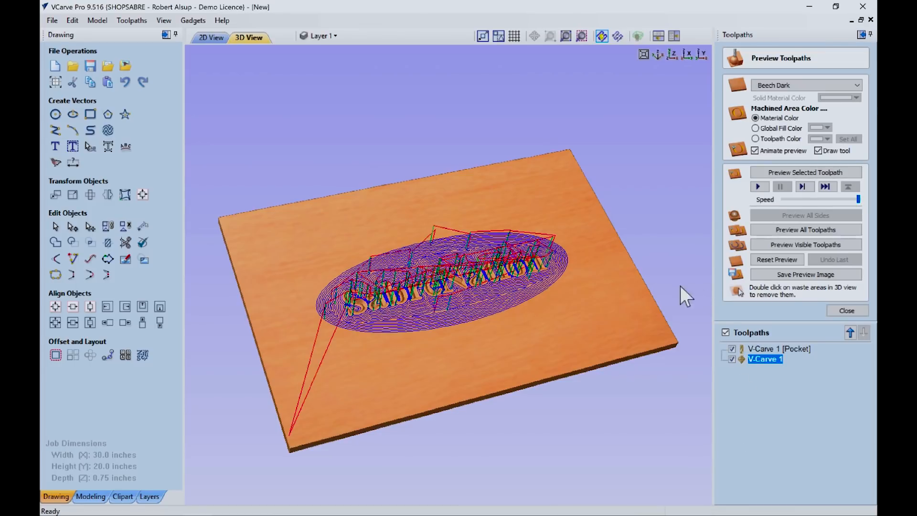
Step: Hide the toolpath lines, reset the preview, and simulate the V-Carve 1 [Pocket] toolpath to inspect the cleared area
{"action": "left_click", "coordinate": [725, 332]}
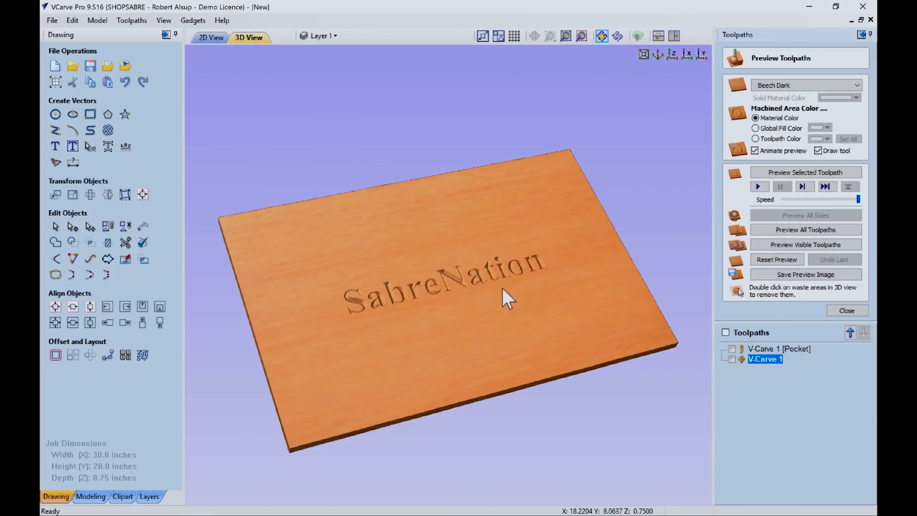
{"action": "left_click", "coordinate": [771, 258]}
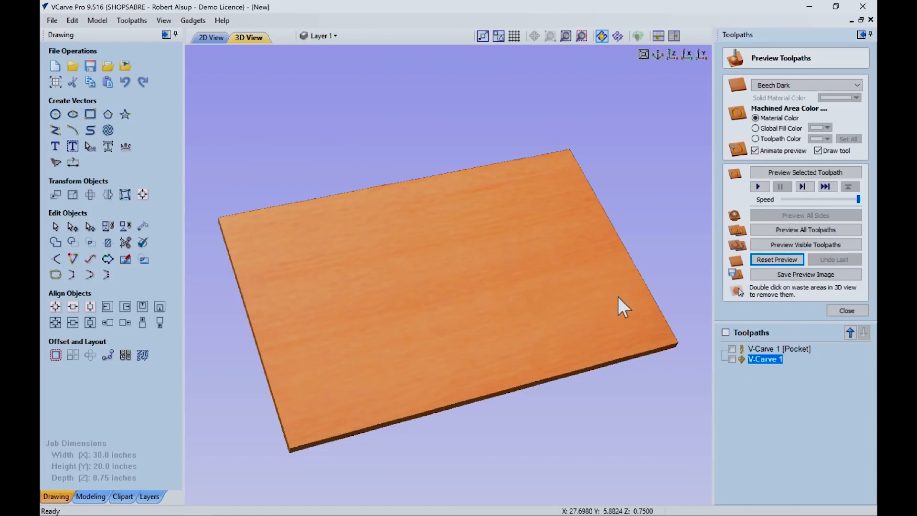
{"action": "left_click", "coordinate": [776, 349]}
{"action": "left_click", "coordinate": [774, 172]}
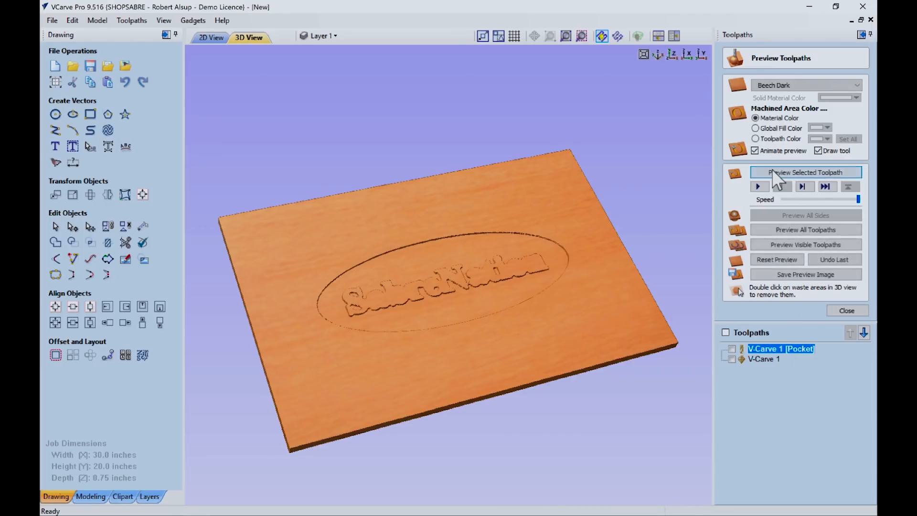
{"action": "scroll", "coordinate": [386, 289], "scroll_direction": "up", "scroll_amount": 5}
{"action": "scroll", "coordinate": [382, 293], "scroll_direction": "down", "scroll_amount": 4}
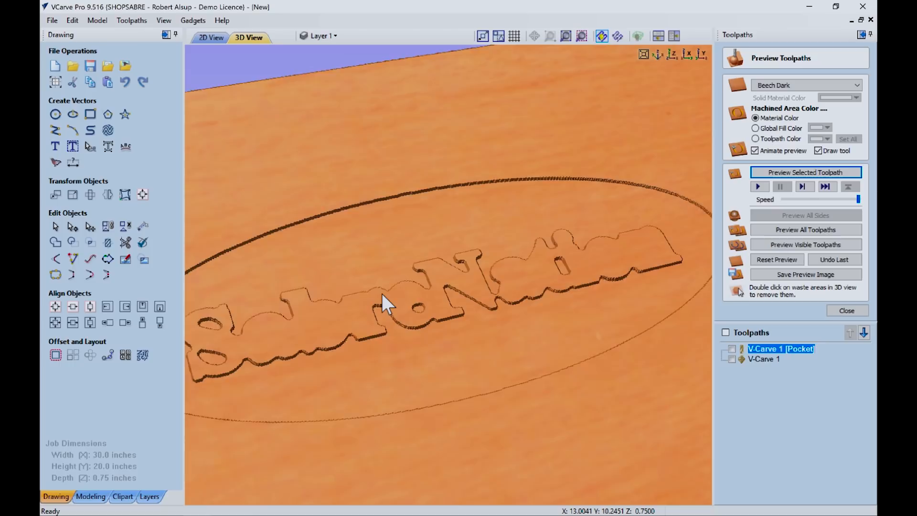
Step: Simulate the V-Carve 1 toolpath over the pocket and examine the raised SabreNation letters inside the ellipse
{"action": "left_click", "coordinate": [763, 359]}
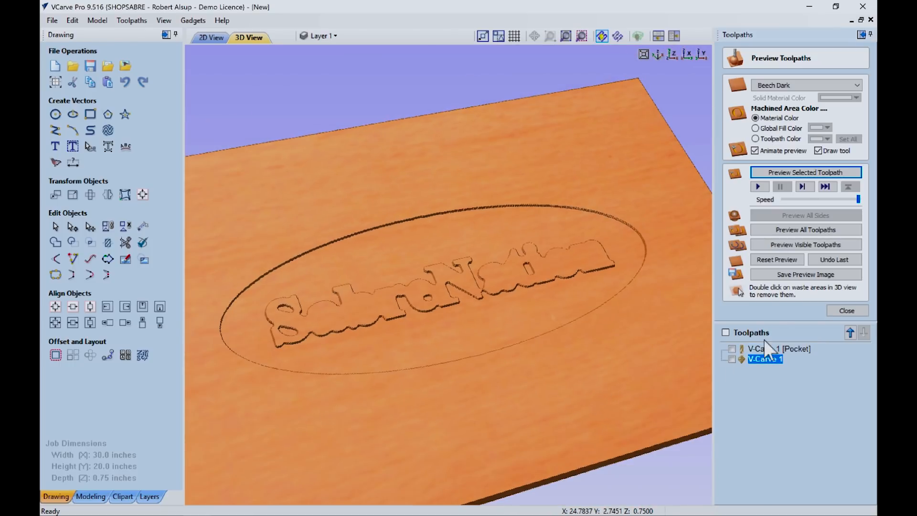
{"action": "left_click", "coordinate": [785, 173]}
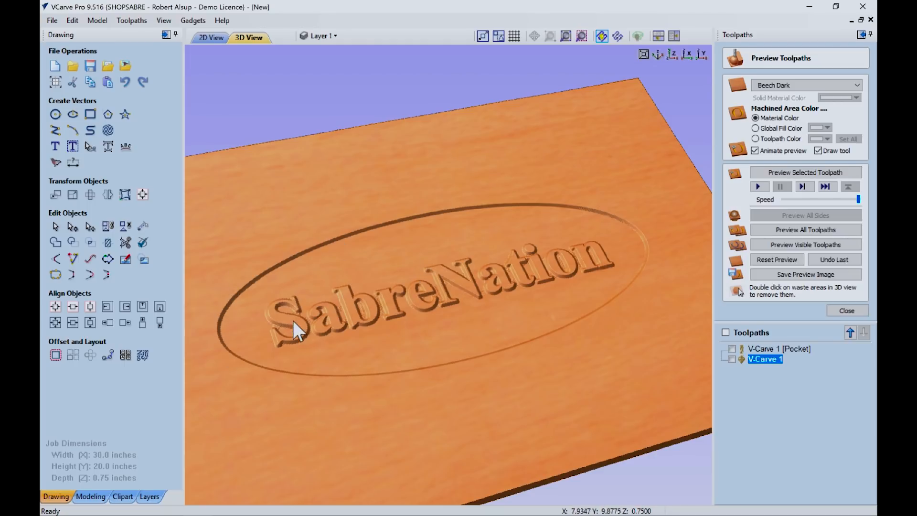
{"action": "scroll", "coordinate": [358, 294], "scroll_direction": "down", "scroll_amount": 3}
{"action": "scroll", "coordinate": [358, 294], "scroll_direction": "up", "scroll_amount": 2}
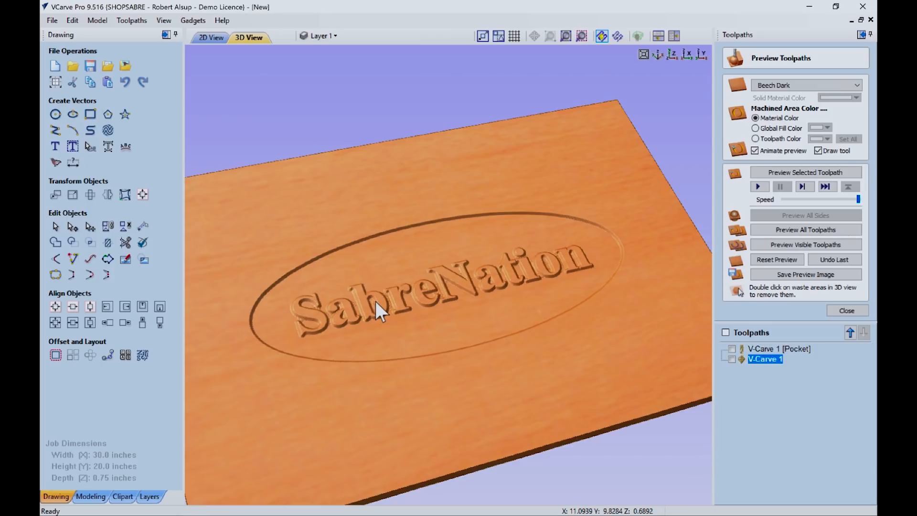
Step: Edit the V-Carve 1 toolpath, set its flat depth to 3/16 inch, and recalculate it
{"action": "double_click", "coordinate": [759, 346]}
{"action": "left_click_drag", "start_coordinate": [838, 101], "coordinate": [810, 101]}
{"action": "type", "text": "3/16"}
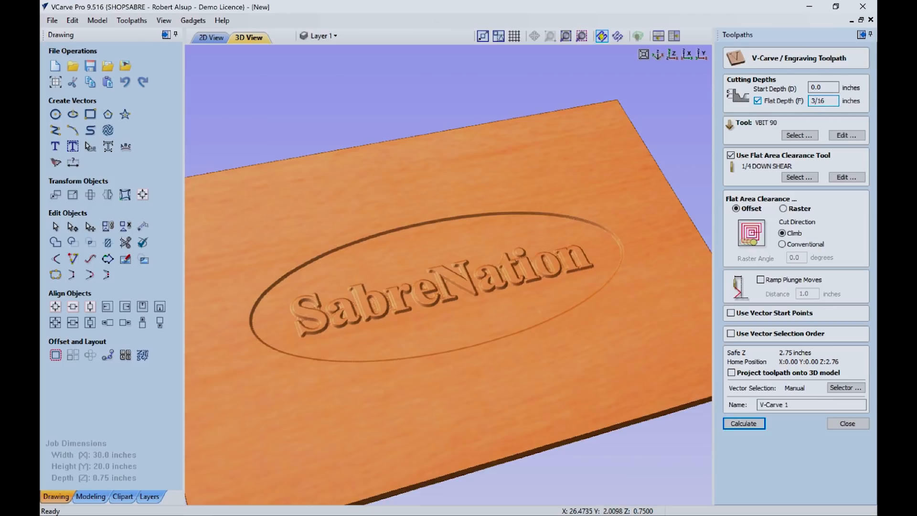
{"action": "key", "text": "Return"}
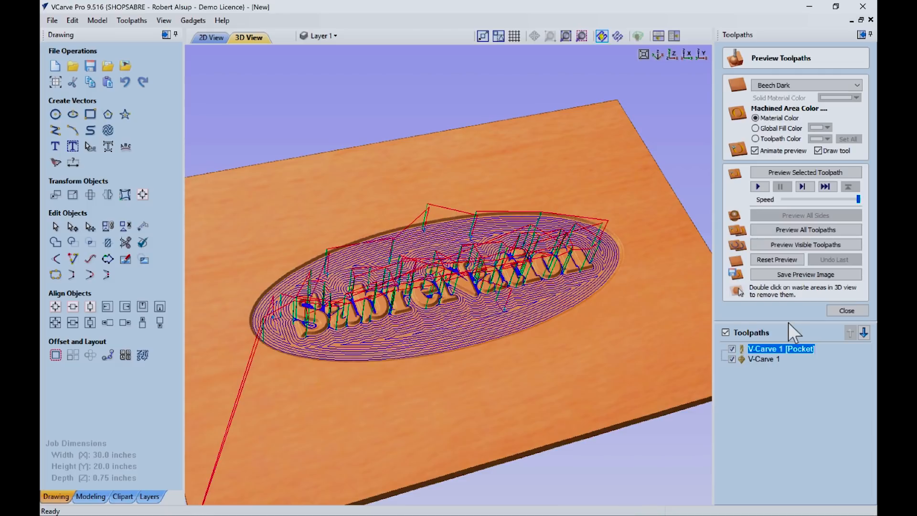
Step: Reset the preview, hide the toolpath lines, and simulate the recalculated pocket and V-Carve toolpaths in sequence
{"action": "left_click", "coordinate": [778, 261]}
{"action": "left_click", "coordinate": [726, 332]}
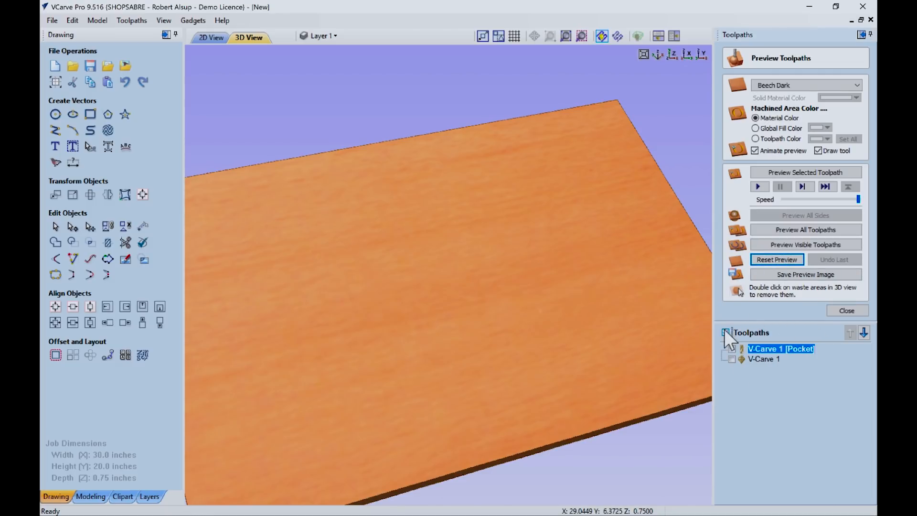
{"action": "left_click", "coordinate": [803, 172]}
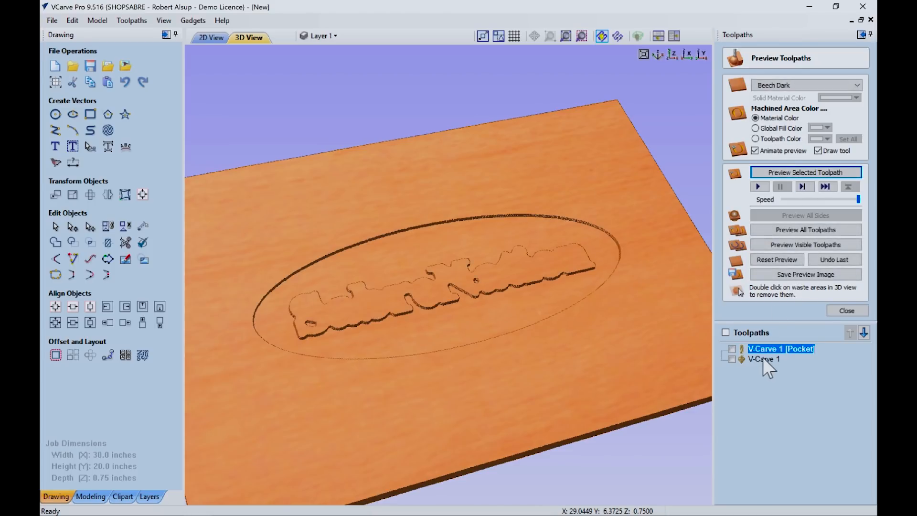
{"action": "left_click", "coordinate": [764, 359]}
{"action": "left_click", "coordinate": [792, 173]}
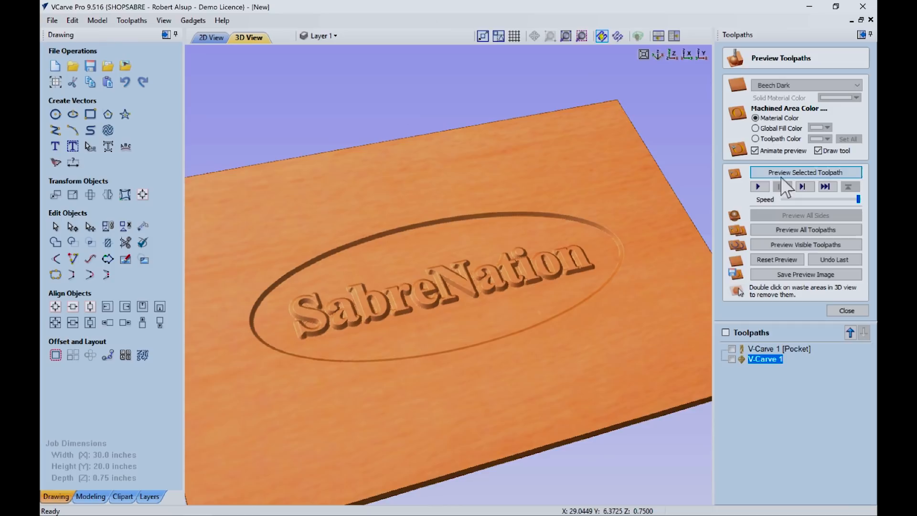
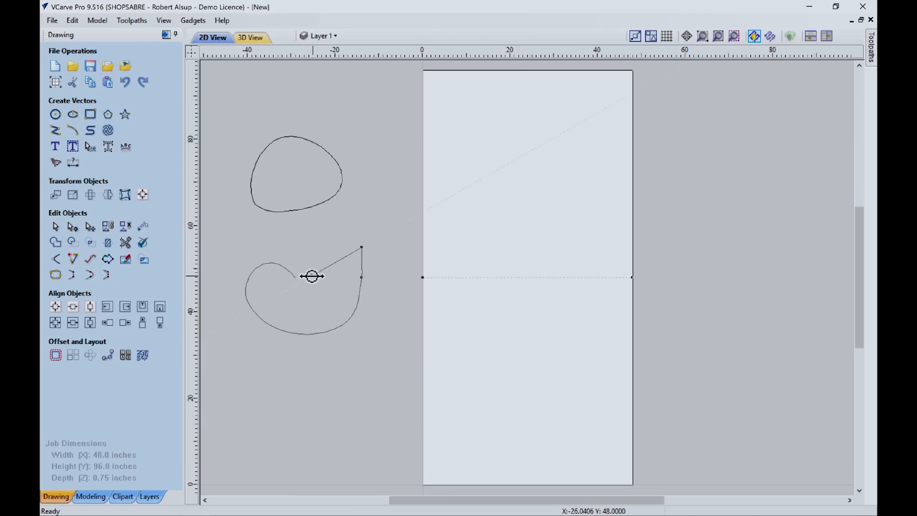
Step: Close the lower freeform curve and draw a 12 x 8 inch ellipse below it, beside the sheet
{"action": "left_click_drag", "start_coordinate": [296, 276], "coordinate": [301, 293]}
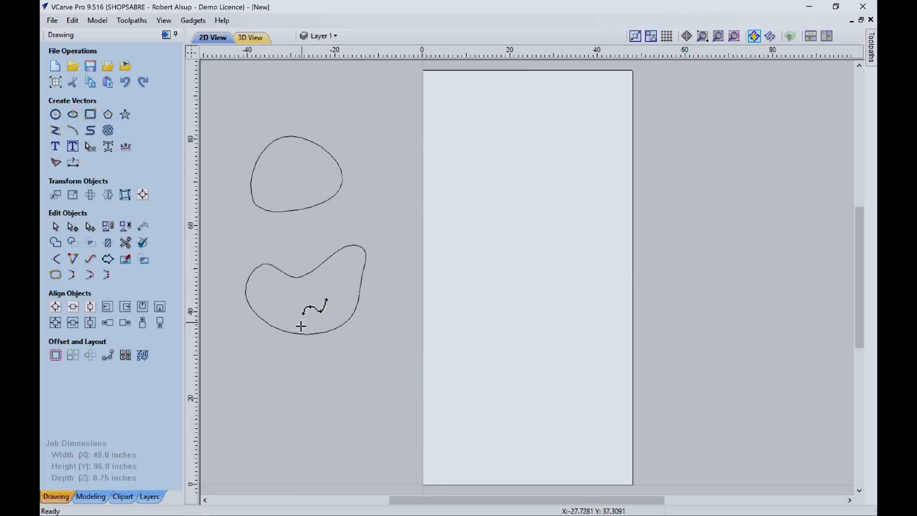
{"action": "left_click", "coordinate": [72, 114]}
{"action": "left_click_drag", "start_coordinate": [293, 394], "coordinate": [307, 395]}
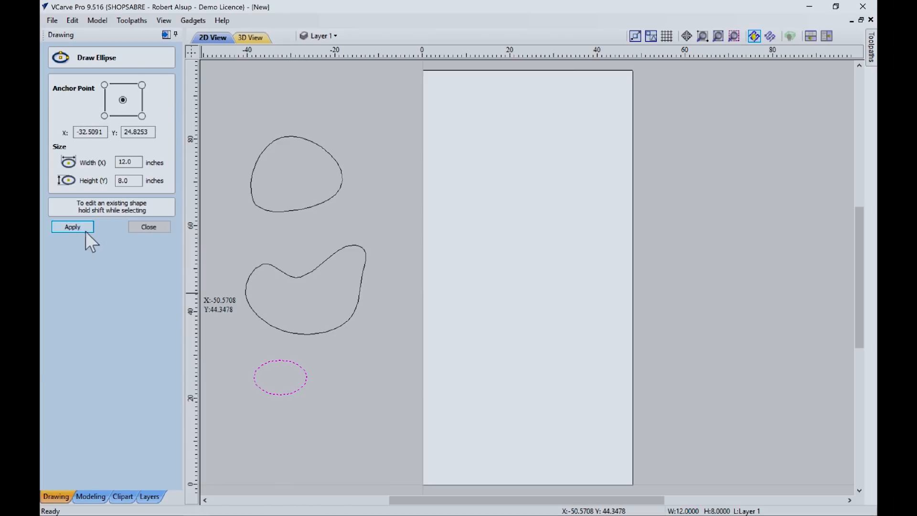
{"action": "left_click", "coordinate": [159, 230]}
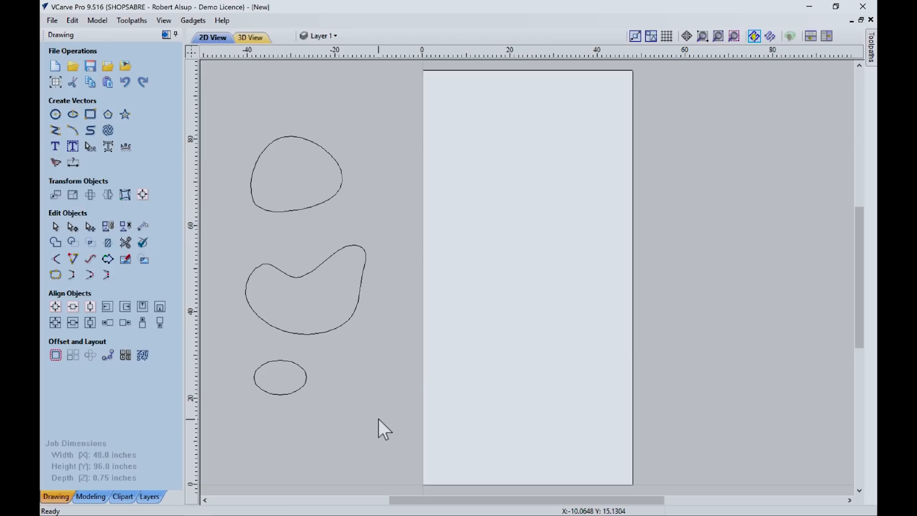
Step: Select all three shapes beside the sheet and set up Nest Parts with a rotation step angle of 10 degrees
{"action": "left_click", "coordinate": [126, 354]}
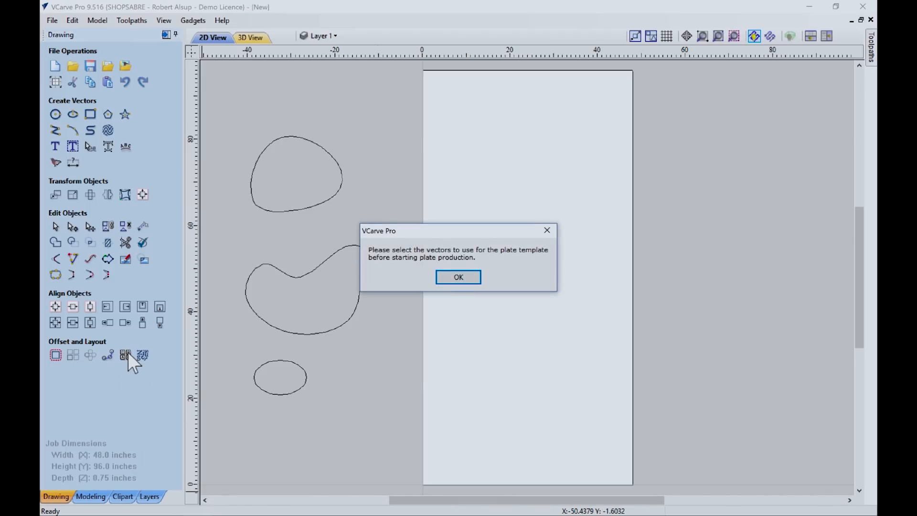
{"action": "left_click", "coordinate": [459, 278]}
{"action": "left_click_drag", "start_coordinate": [209, 104], "coordinate": [391, 432]}
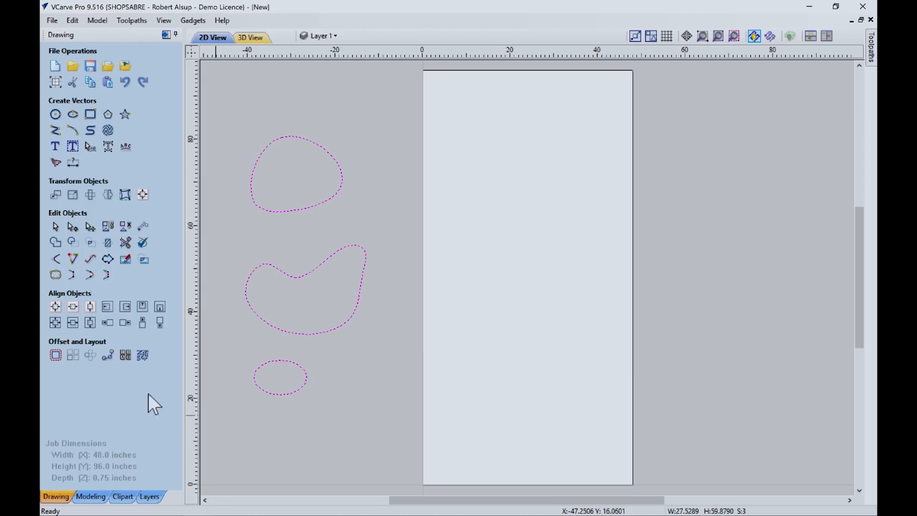
{"action": "left_click", "coordinate": [142, 355]}
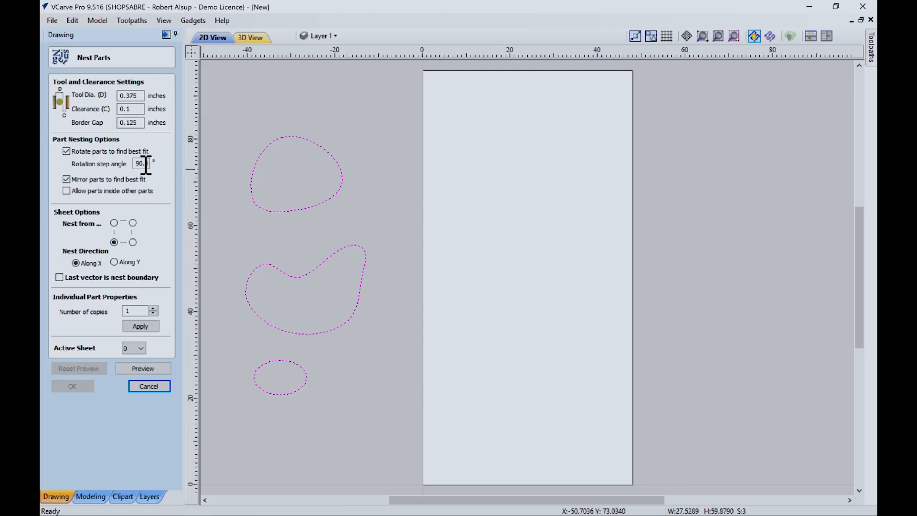
{"action": "left_click_drag", "start_coordinate": [149, 163], "coordinate": [127, 172]}
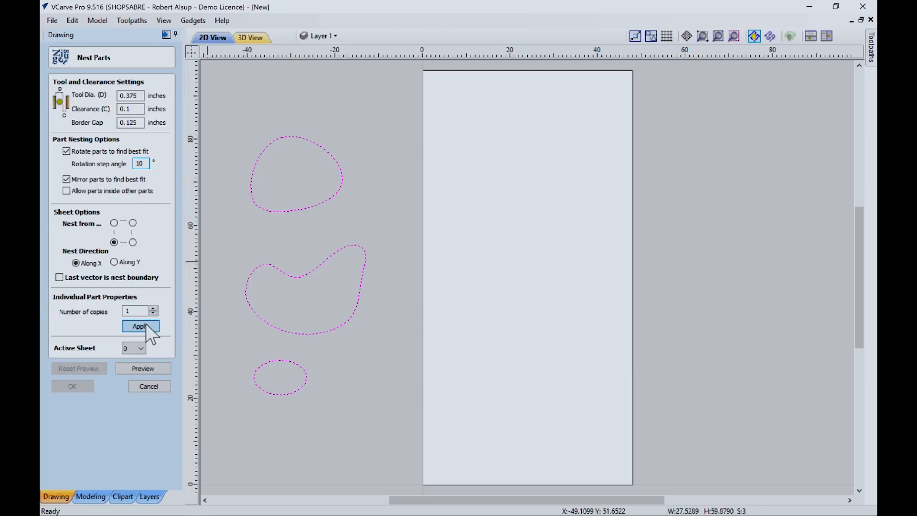
Step: Preview the three shapes nested on the sheet, reset the preview, and clear the selection
{"action": "left_click", "coordinate": [140, 370]}
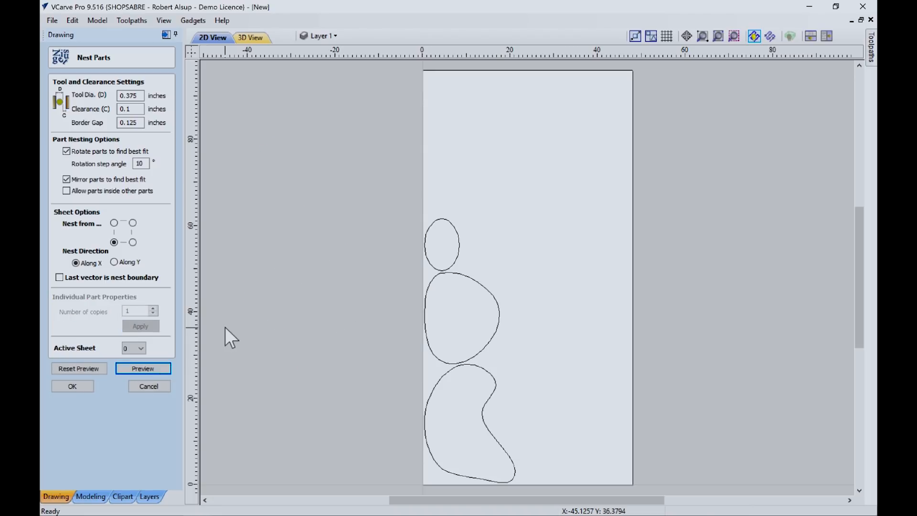
{"action": "left_click", "coordinate": [71, 368]}
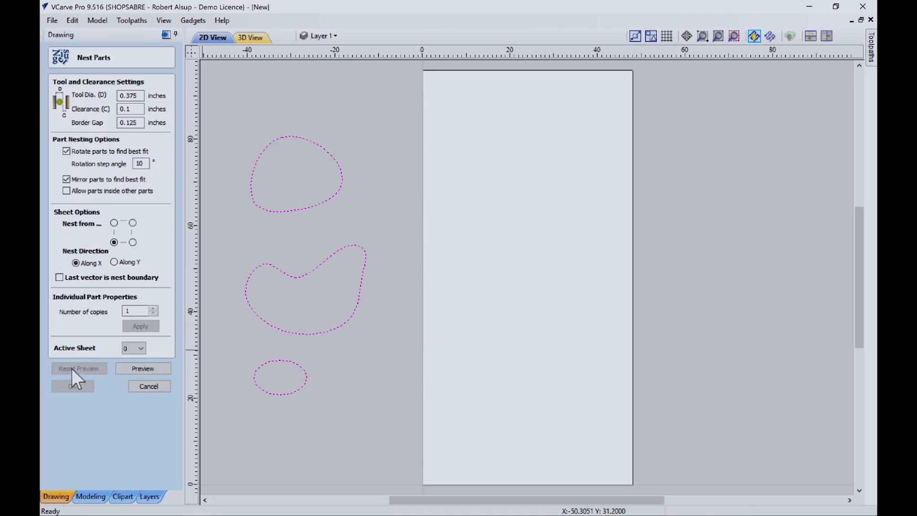
{"action": "left_click", "coordinate": [265, 346]}
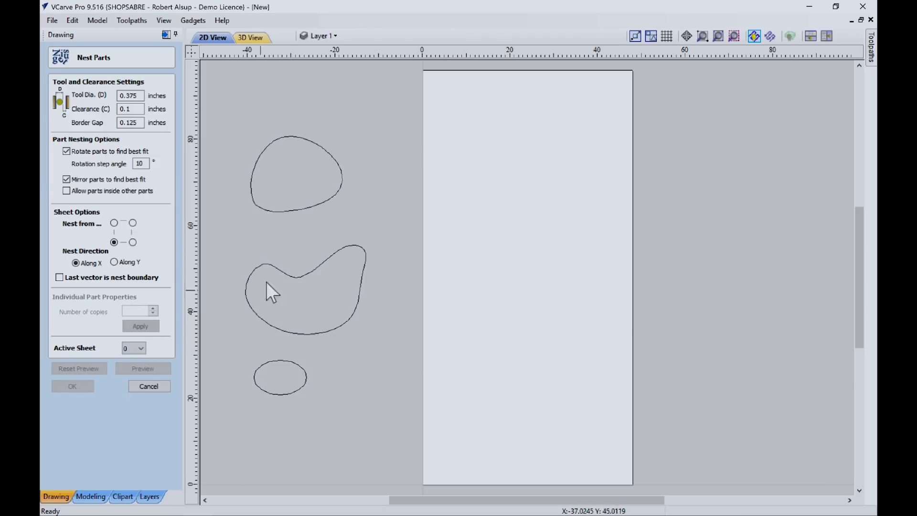
Step: Set the nesting copies to 4 for the upper rounded shape and 2 for the bean-shaped one below it
{"action": "left_click", "coordinate": [287, 209]}
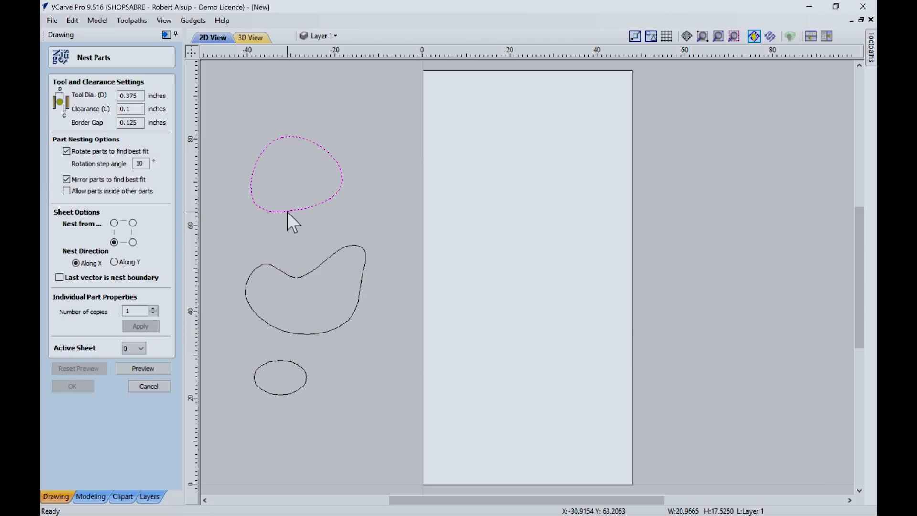
{"action": "left_click", "coordinate": [154, 309]}
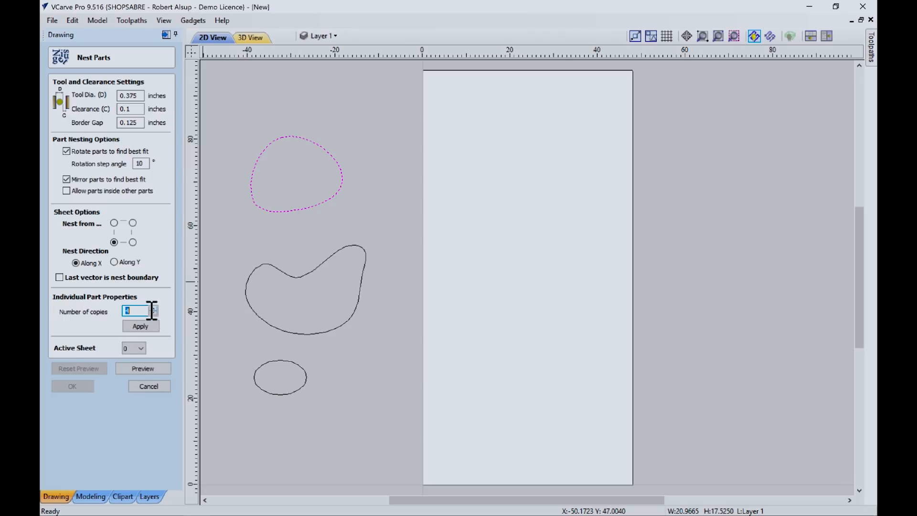
{"action": "left_click", "coordinate": [138, 324]}
{"action": "left_click", "coordinate": [306, 334]}
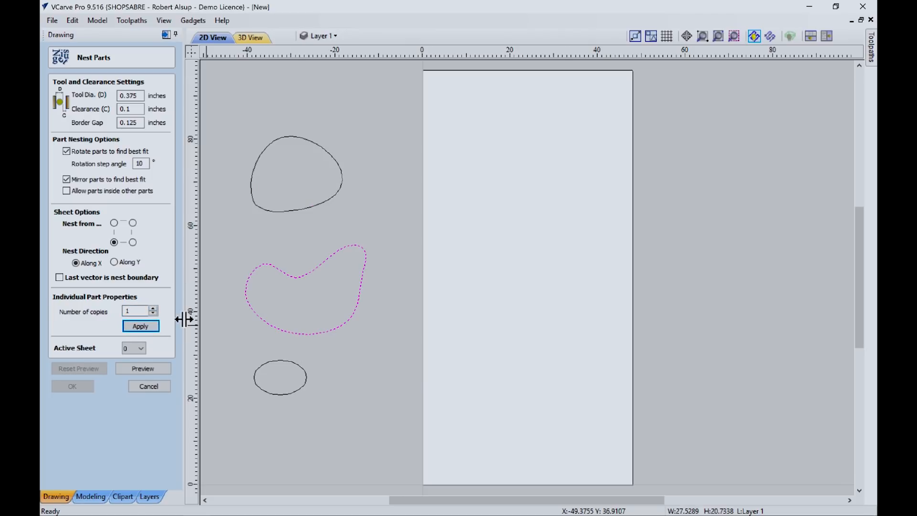
{"action": "left_click", "coordinate": [153, 308]}
{"action": "left_click", "coordinate": [148, 325]}
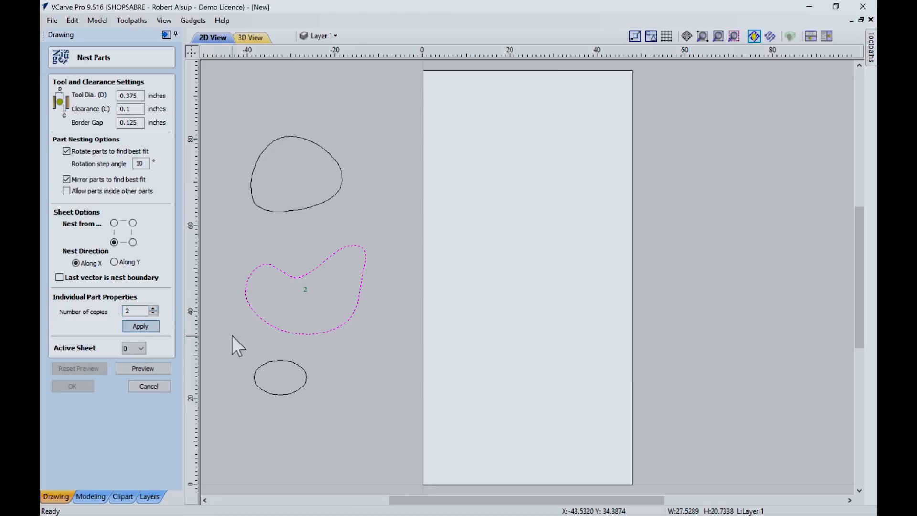
Step: Set the nesting copies of the small ellipse to 7
{"action": "left_click", "coordinate": [262, 364]}
{"action": "left_click", "coordinate": [265, 363]}
{"action": "left_click", "coordinate": [153, 309]}
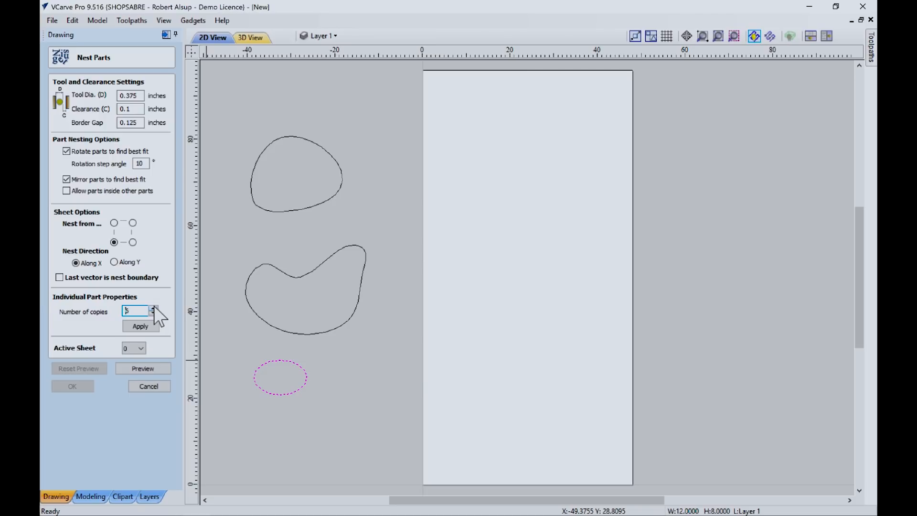
{"action": "left_click", "coordinate": [133, 324]}
Step: Select all three shapes, preview their nested layout on the sheet, and reset the preview
{"action": "left_click_drag", "start_coordinate": [229, 121], "coordinate": [378, 445]}
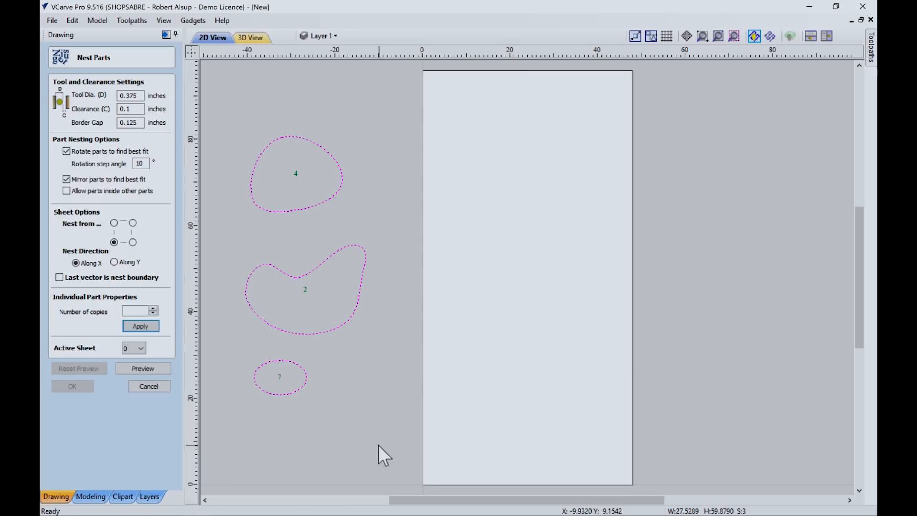
{"action": "left_click", "coordinate": [156, 364]}
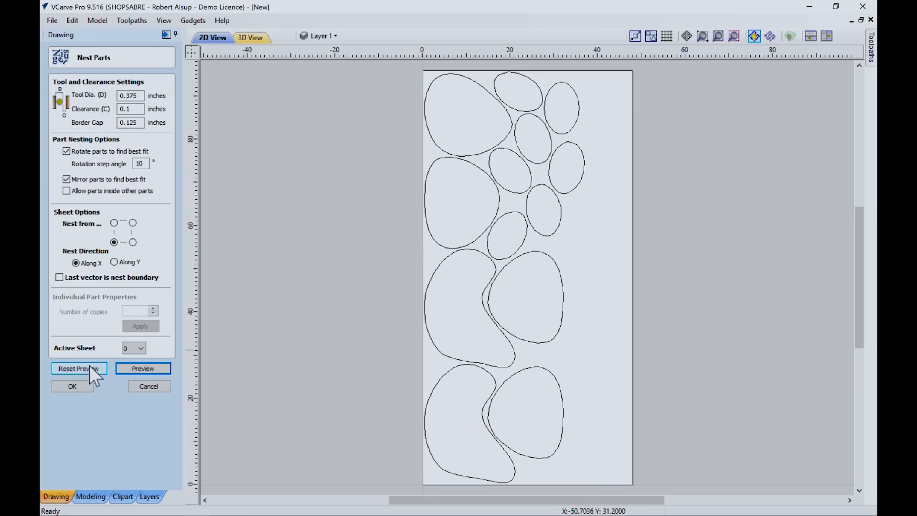
{"action": "left_click", "coordinate": [89, 371]}
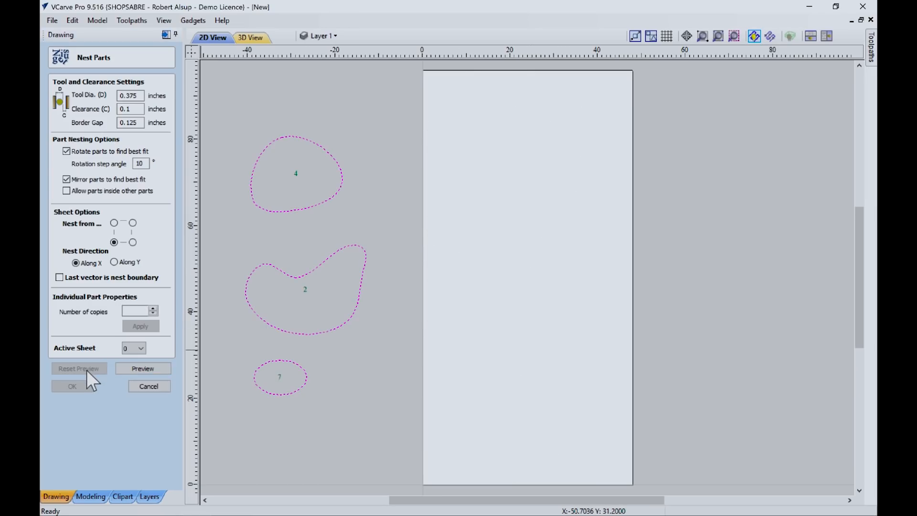
Step: Set the nesting copies of the bean-shaped part to 6
{"action": "left_click", "coordinate": [262, 203]}
{"action": "left_click", "coordinate": [303, 276]}
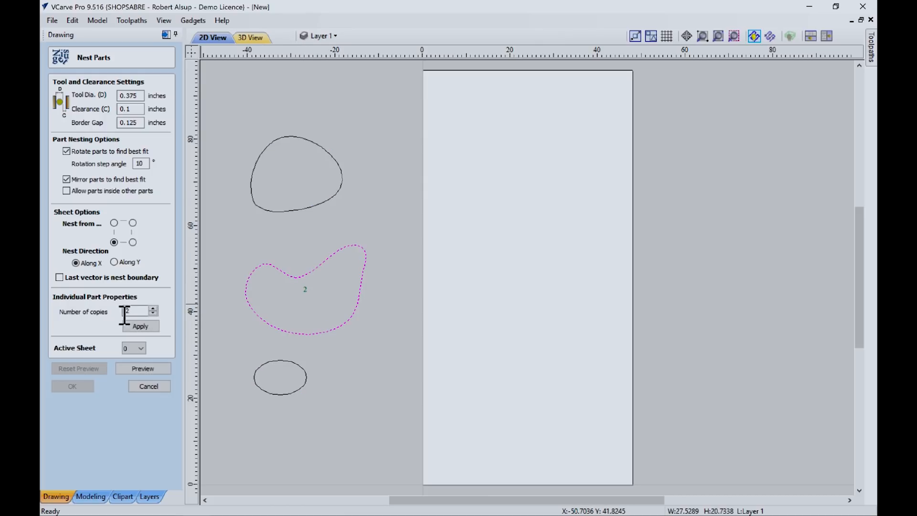
{"action": "left_click", "coordinate": [153, 309]}
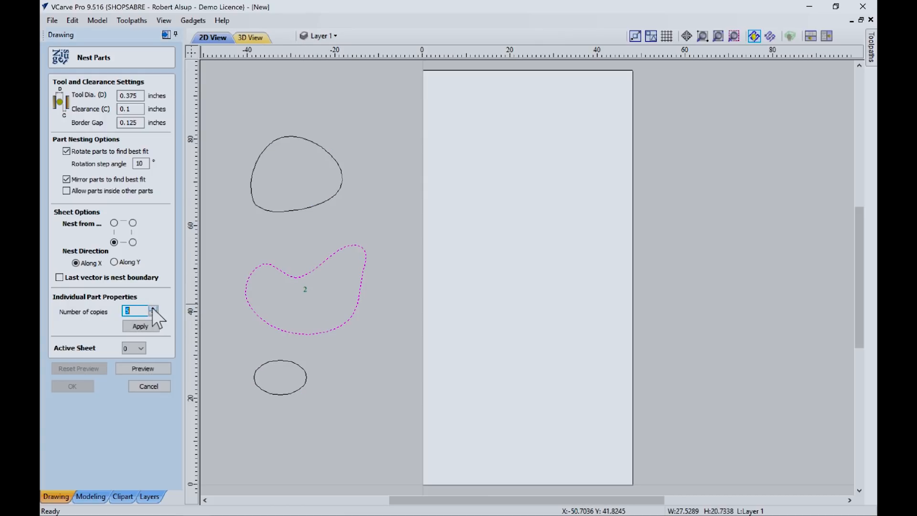
{"action": "left_click", "coordinate": [144, 323]}
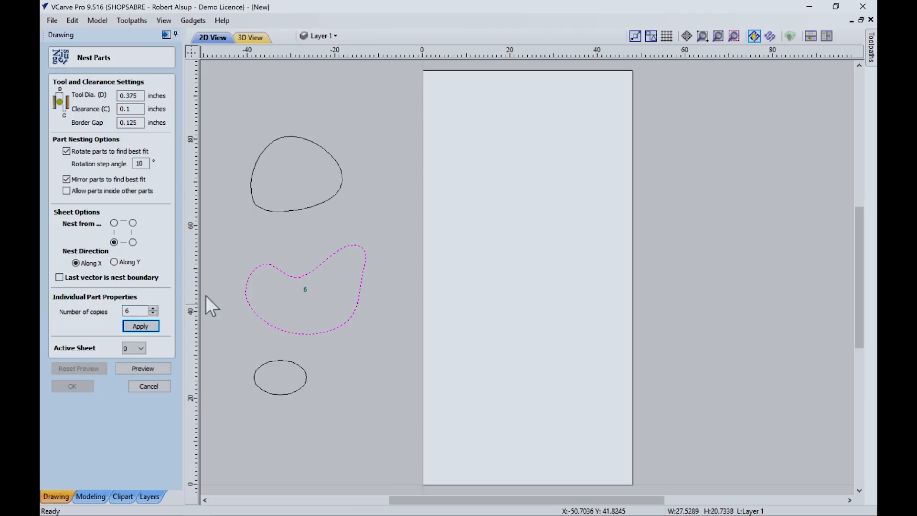
Step: Reselect the three shapes beside the sheet and preview the nest with the increased number of bean-shaped parts
{"action": "left_click", "coordinate": [225, 113]}
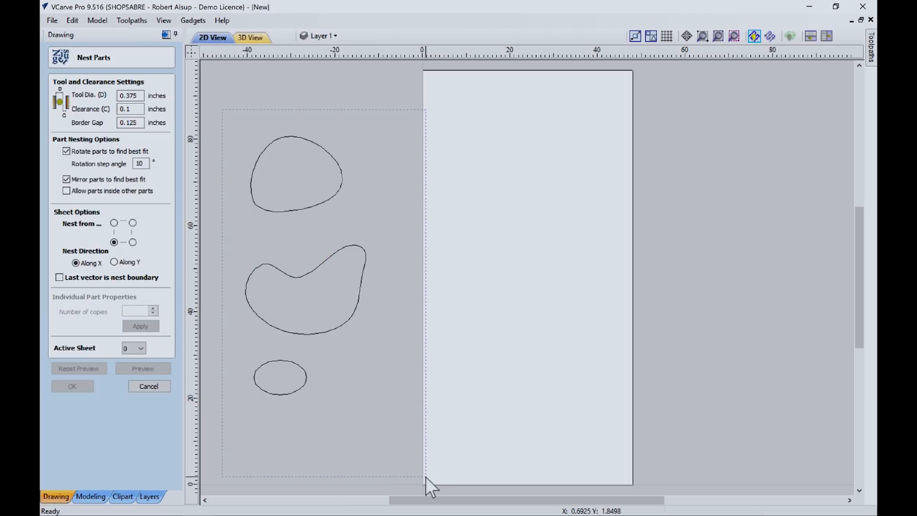
{"action": "left_click_drag", "start_coordinate": [406, 470], "coordinate": [406, 471]}
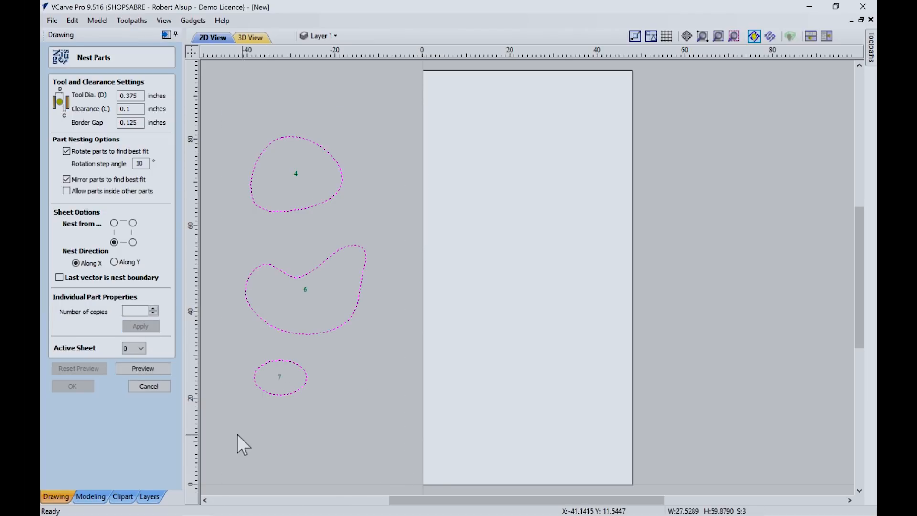
{"action": "left_click", "coordinate": [161, 372]}
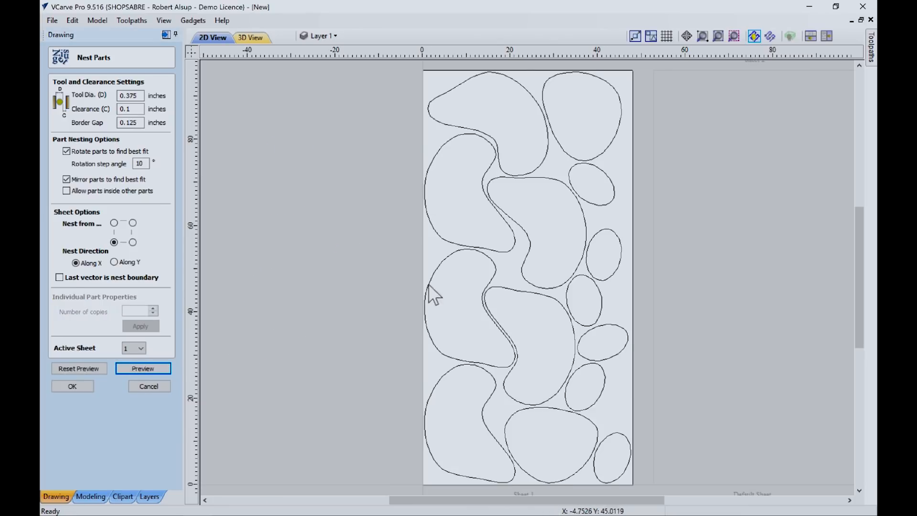
Step: Examine how the nested parts are distributed across Sheet 1 and Sheet 2
{"action": "scroll", "coordinate": [690, 260], "scroll_direction": "up", "scroll_amount": 1}
{"action": "scroll", "coordinate": [786, 225], "scroll_direction": "down", "scroll_amount": 3}
{"action": "scroll", "coordinate": [749, 260], "scroll_direction": "up", "scroll_amount": 1}
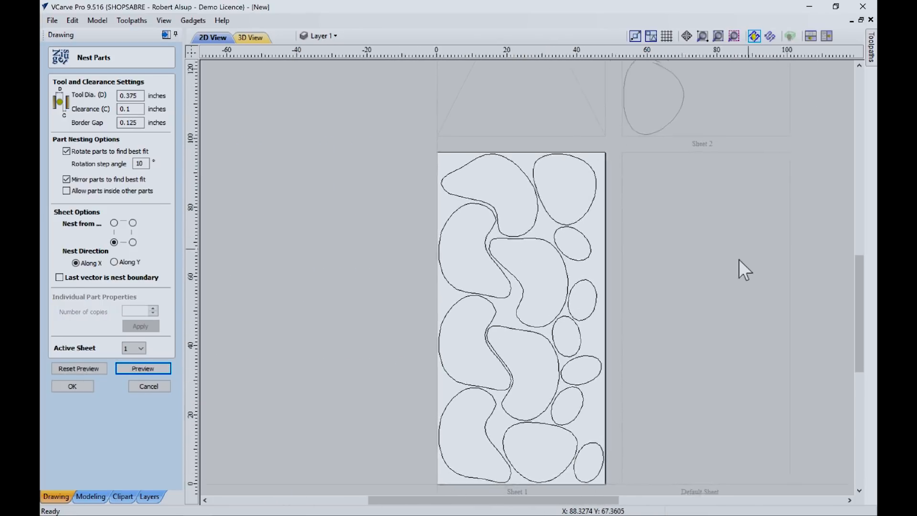
{"action": "middle_click_drag", "start_coordinate": [750, 260], "coordinate": [646, 340]}
{"action": "scroll", "coordinate": [646, 340], "scroll_direction": "down", "scroll_amount": 4}
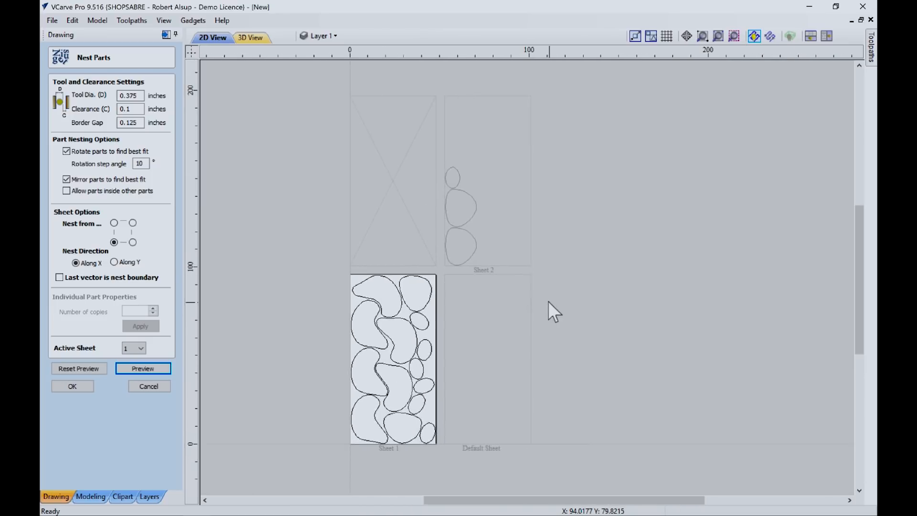
{"action": "middle_click_drag", "start_coordinate": [472, 257], "coordinate": [468, 251]}
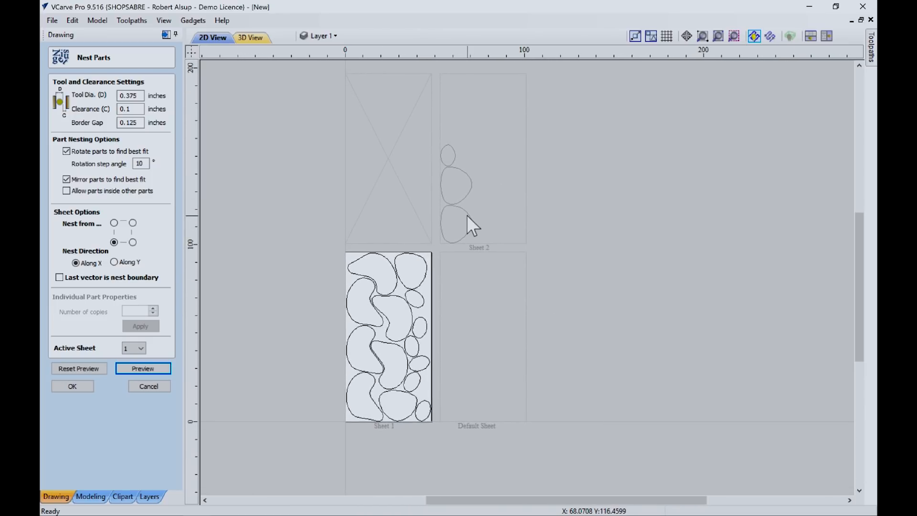
{"action": "double_click", "coordinate": [467, 215]}
{"action": "double_click", "coordinate": [408, 194]}
{"action": "middle_click_drag", "start_coordinate": [436, 298], "coordinate": [449, 214]}
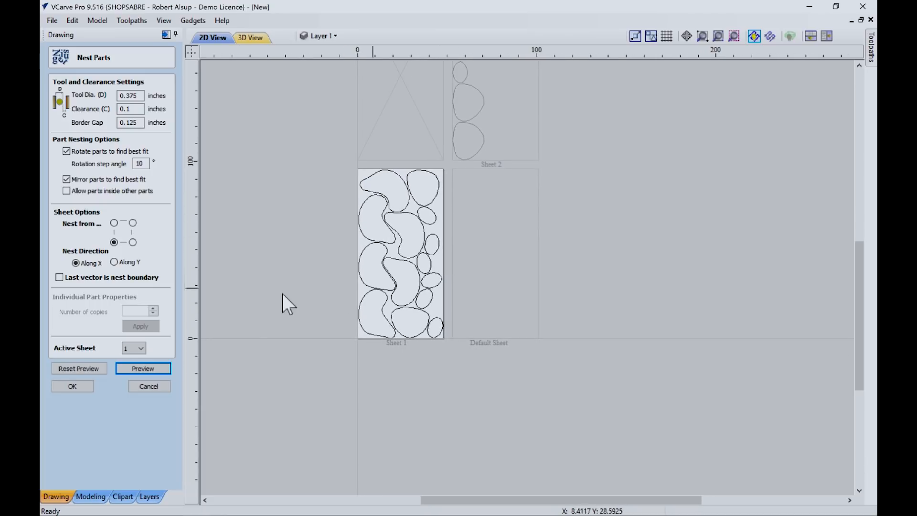
{"action": "scroll", "coordinate": [425, 290], "scroll_direction": "up", "scroll_amount": 1}
{"action": "middle_click_drag", "start_coordinate": [521, 285], "coordinate": [508, 300]}
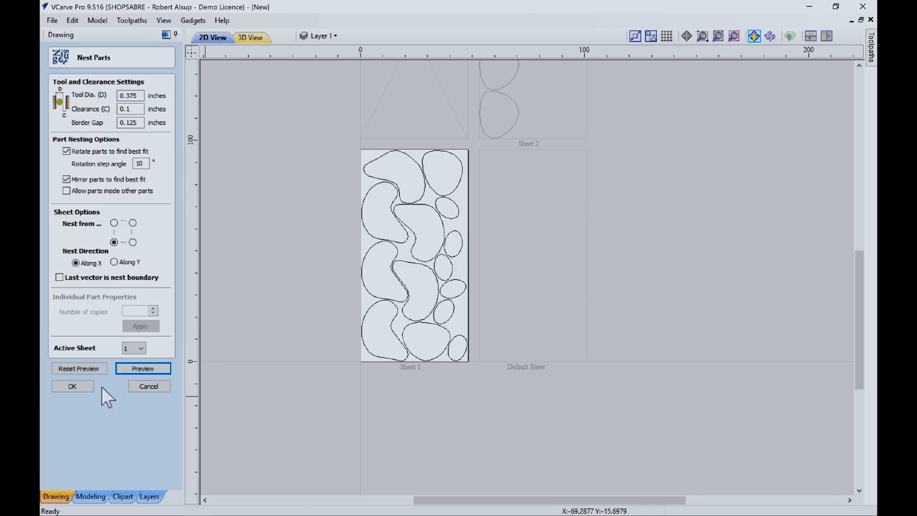
Step: Accept the previewed nesting layout and inspect the parts on Sheet 1
{"action": "left_click", "coordinate": [84, 386]}
{"action": "middle_click_drag", "start_coordinate": [374, 311], "coordinate": [389, 322]}
{"action": "scroll", "coordinate": [389, 321], "scroll_direction": "up", "scroll_amount": 1}
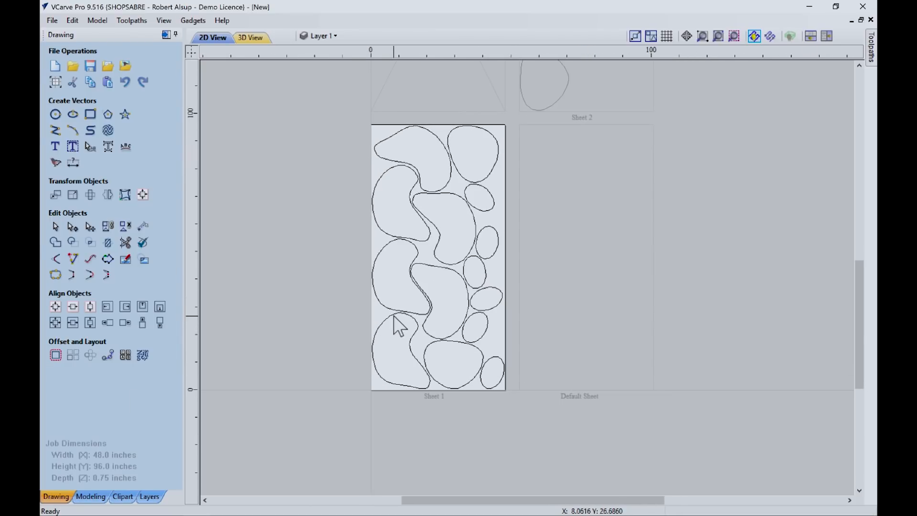
{"action": "scroll", "coordinate": [401, 325], "scroll_direction": "up", "scroll_amount": 1}
{"action": "scroll", "coordinate": [400, 338], "scroll_direction": "down", "scroll_amount": 2}
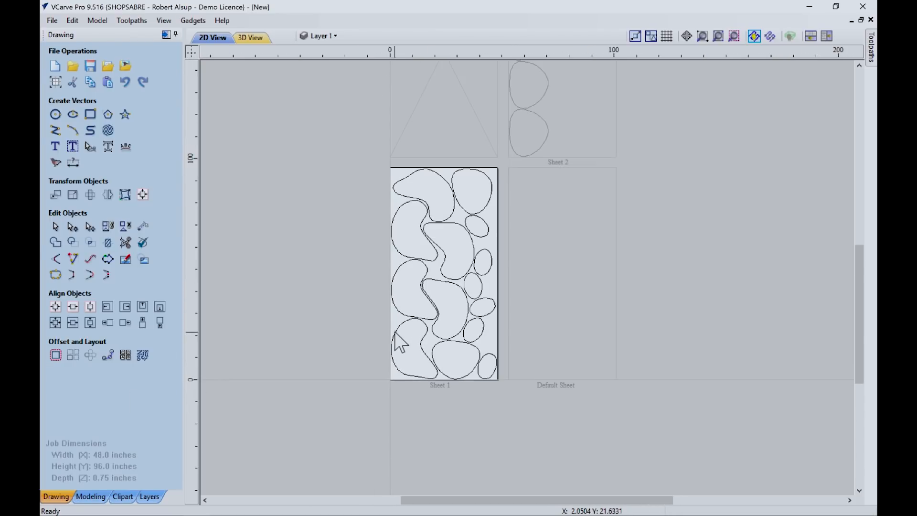
{"action": "scroll", "coordinate": [337, 282], "scroll_direction": "up", "scroll_amount": 1}
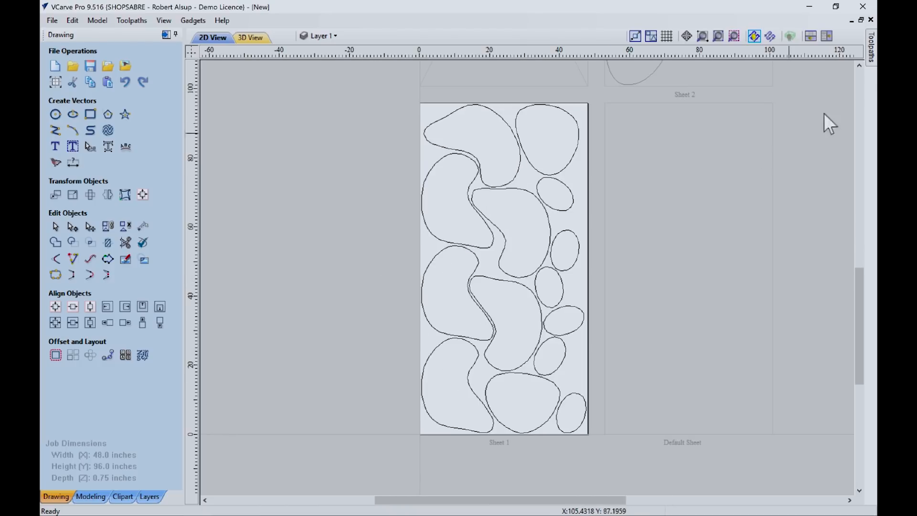
Step: Start a 2D Profile Toolpath with the toolpath options kept in view and set its cut depth to .76 inches
{"action": "mouse_move", "coordinate": [867, 55]}
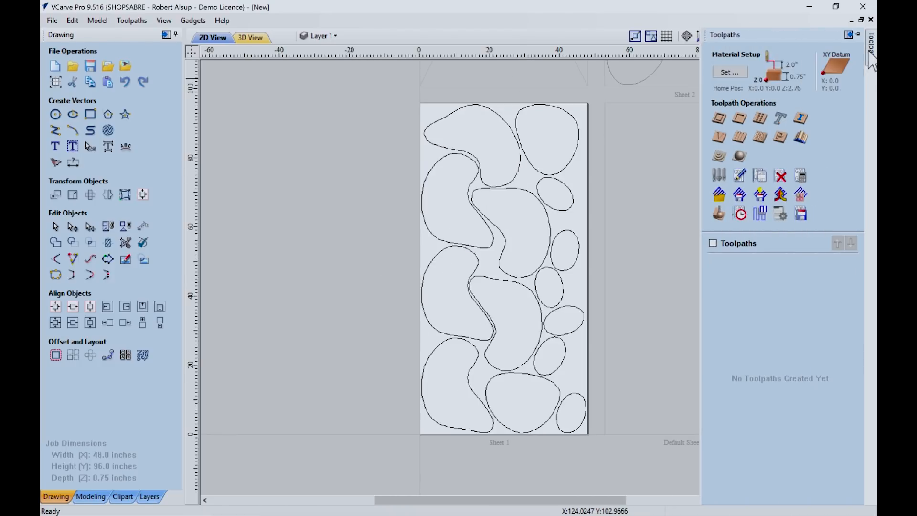
{"action": "left_click", "coordinate": [858, 32]}
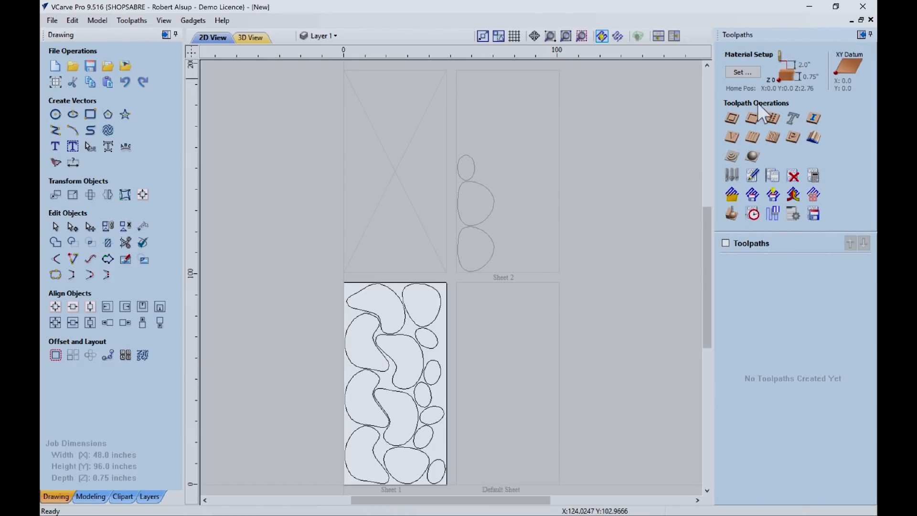
{"action": "left_click", "coordinate": [736, 120]}
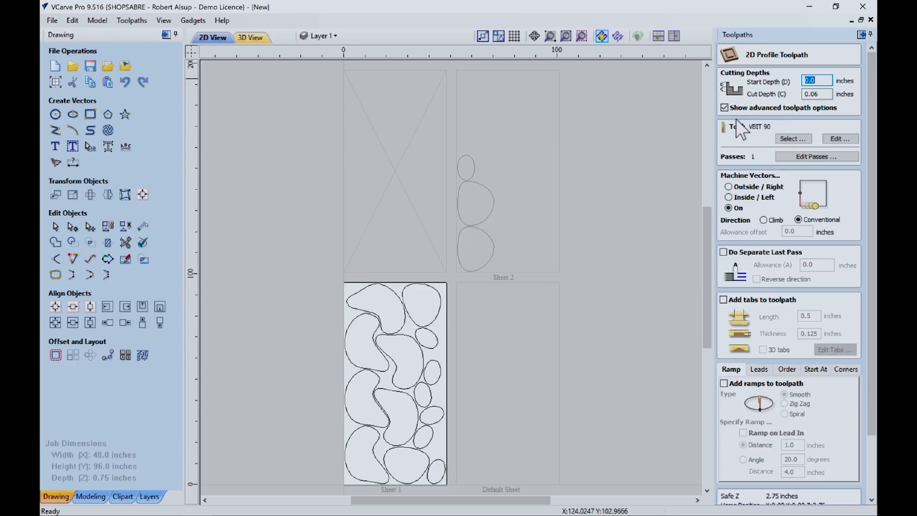
{"action": "left_click", "coordinate": [818, 94]}
{"action": "type", "text": "."}
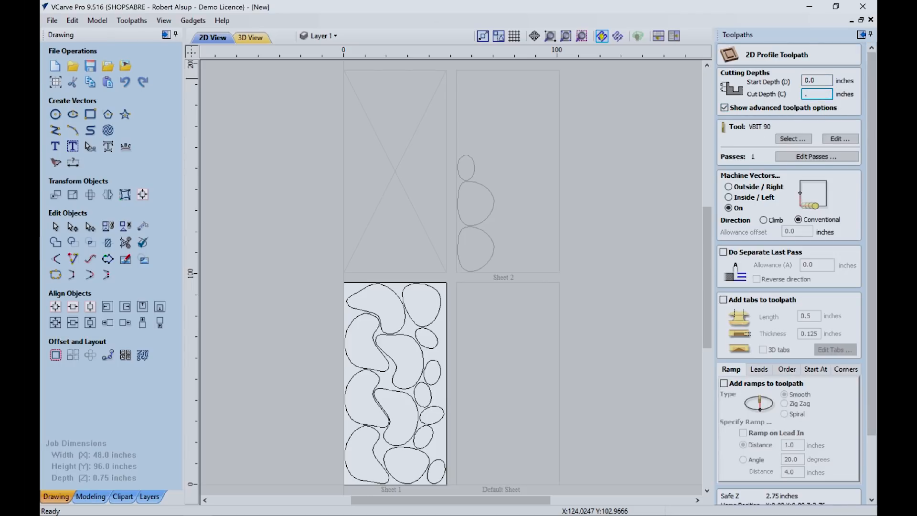
Step: Assign the 3/8 COMPRESSION tool to the profile toolpath and machine outside the vectors
{"action": "left_click", "coordinate": [786, 139]}
{"action": "left_click", "coordinate": [366, 171]}
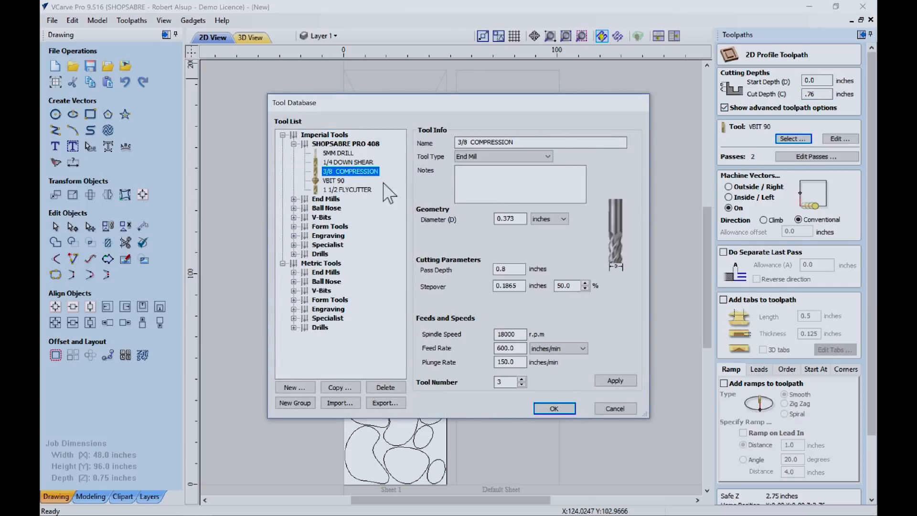
{"action": "left_click", "coordinate": [550, 407]}
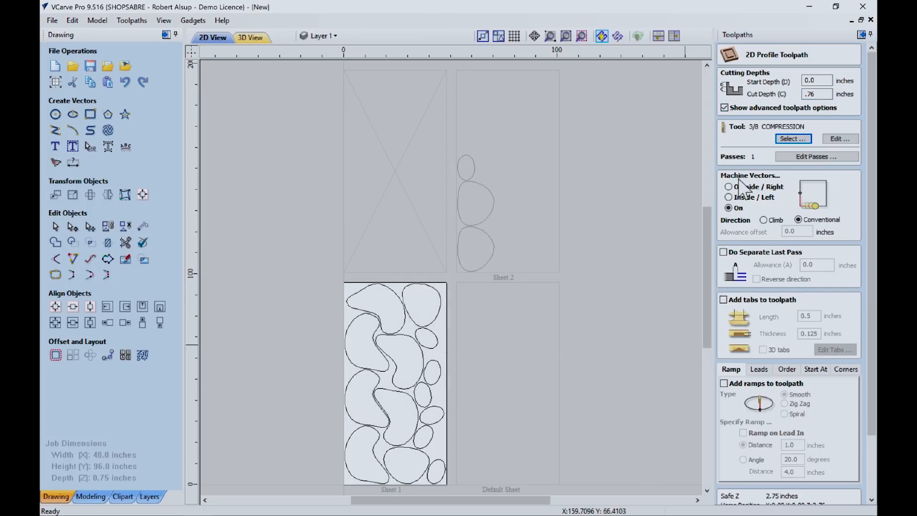
{"action": "left_click", "coordinate": [731, 187]}
Step: Select all nested parts on Sheet 1 and calculate the Profile 1 toolpath, allowing it to cut through the material
{"action": "middle_click_drag", "start_coordinate": [651, 260], "coordinate": [638, 171]}
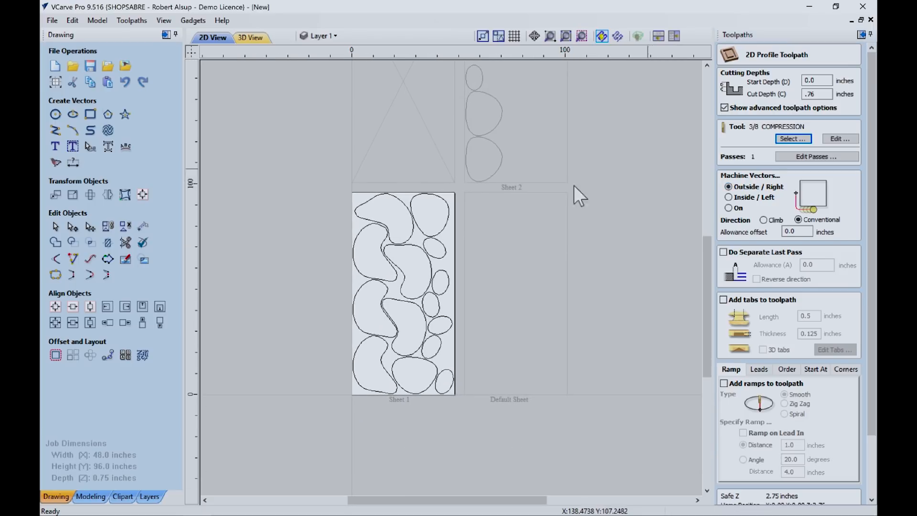
{"action": "left_click_drag", "start_coordinate": [315, 189], "coordinate": [472, 412]}
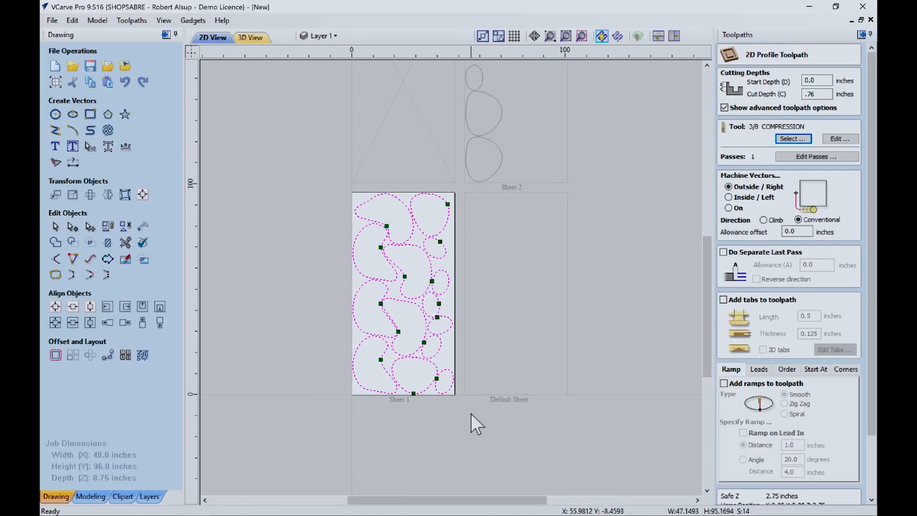
{"action": "scroll", "coordinate": [874, 433], "scroll_direction": "down", "scroll_amount": 3}
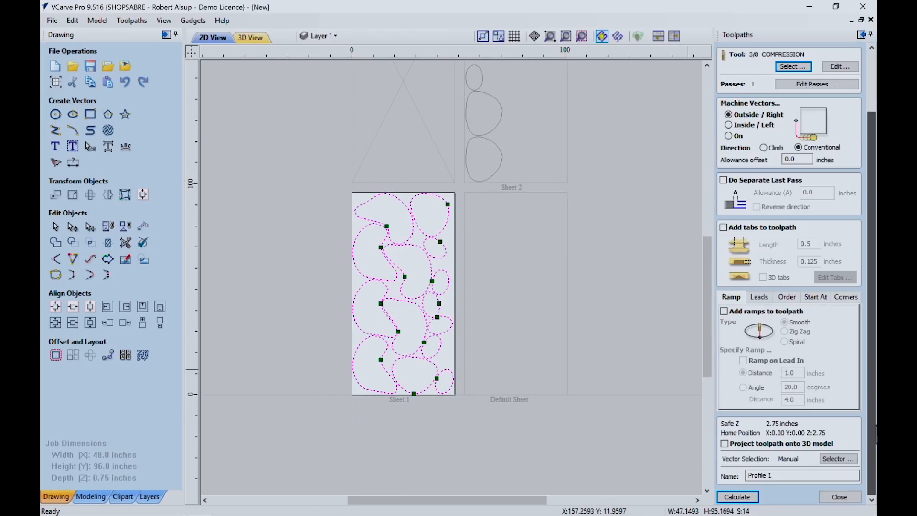
{"action": "left_click", "coordinate": [746, 497]}
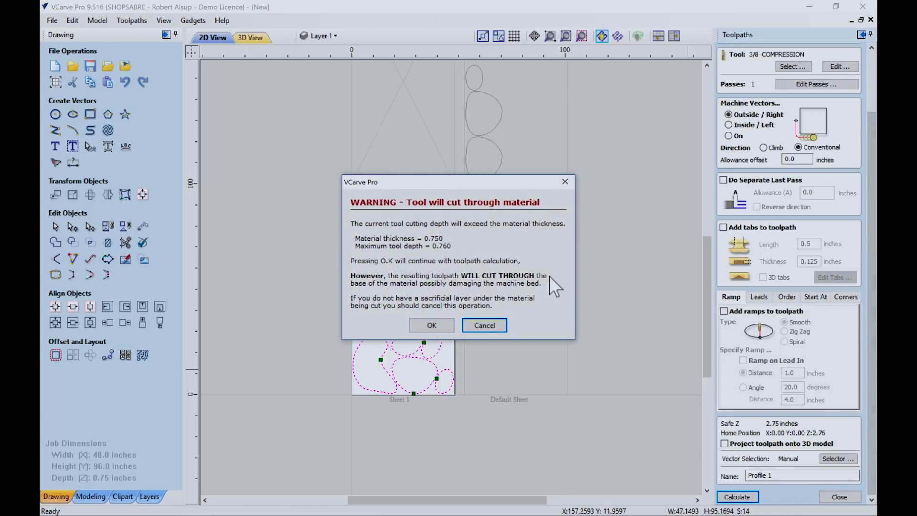
{"action": "left_click", "coordinate": [450, 327]}
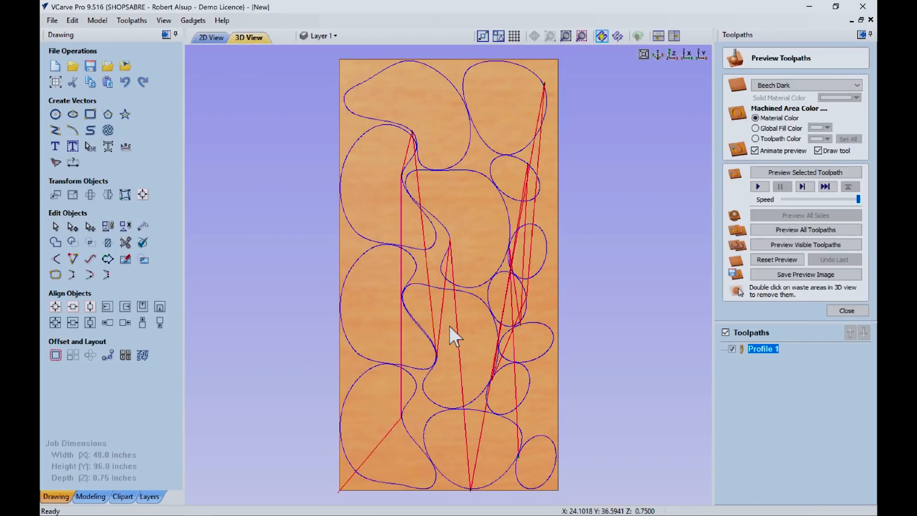
Step: Switch the 3D view to isometric, hide the toolpath lines, and simulate the Profile 1 cut
{"action": "left_click", "coordinate": [658, 55]}
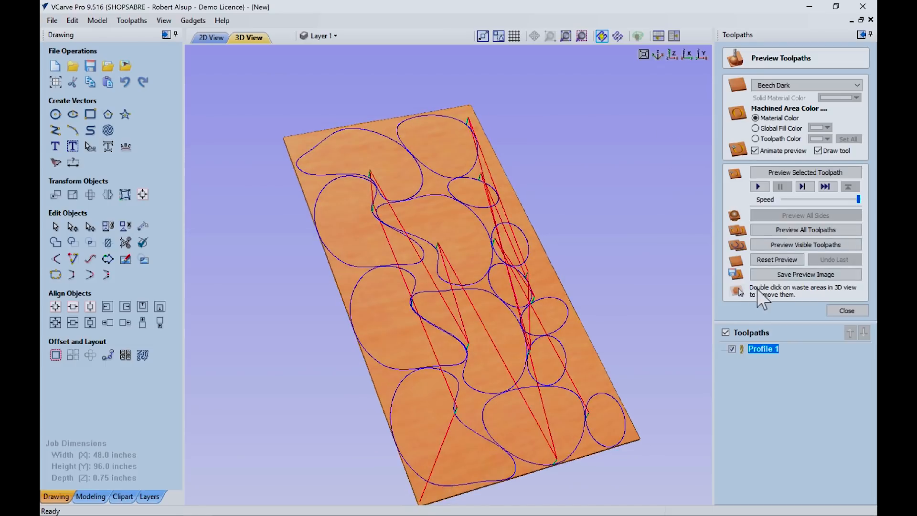
{"action": "left_click", "coordinate": [725, 333]}
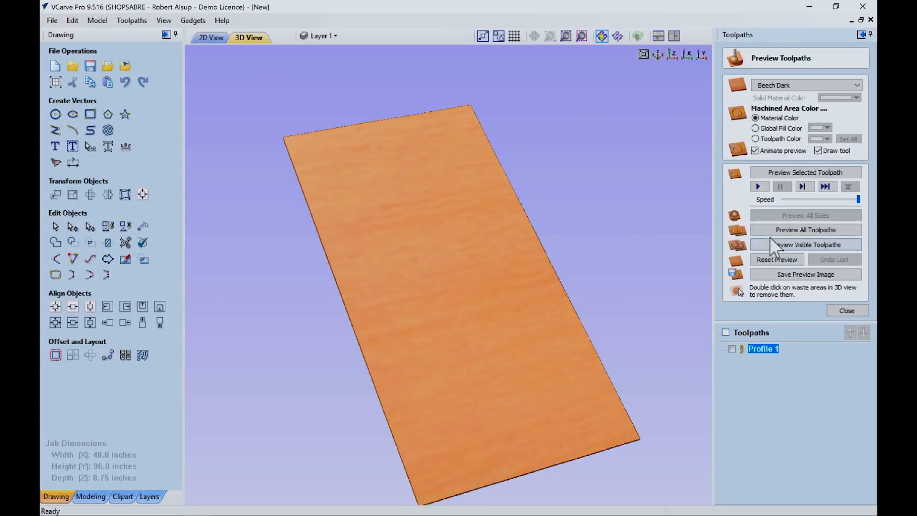
{"action": "mouse_move", "coordinate": [743, 350]}
{"action": "left_click", "coordinate": [796, 172]}
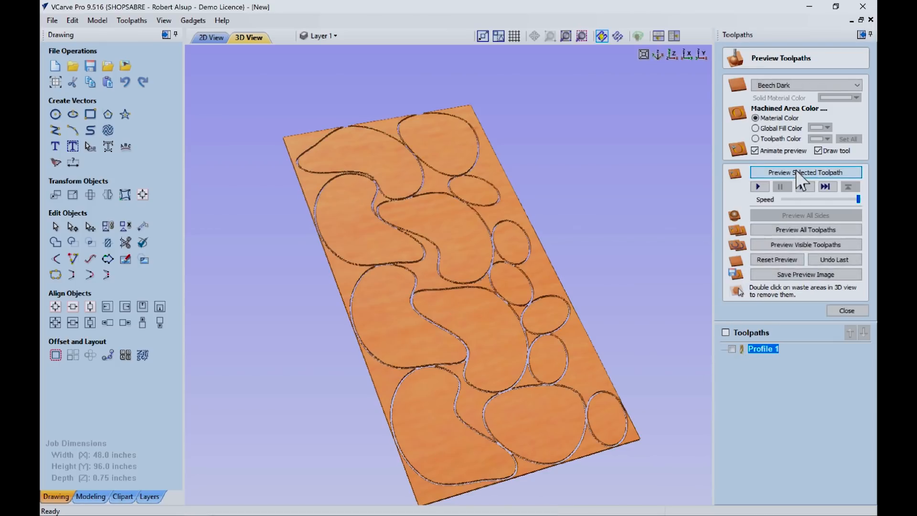
Step: Remove the waste material around and between the nested parts from the 3D cut preview and finish the preview
{"action": "double_click", "coordinate": [587, 348]}
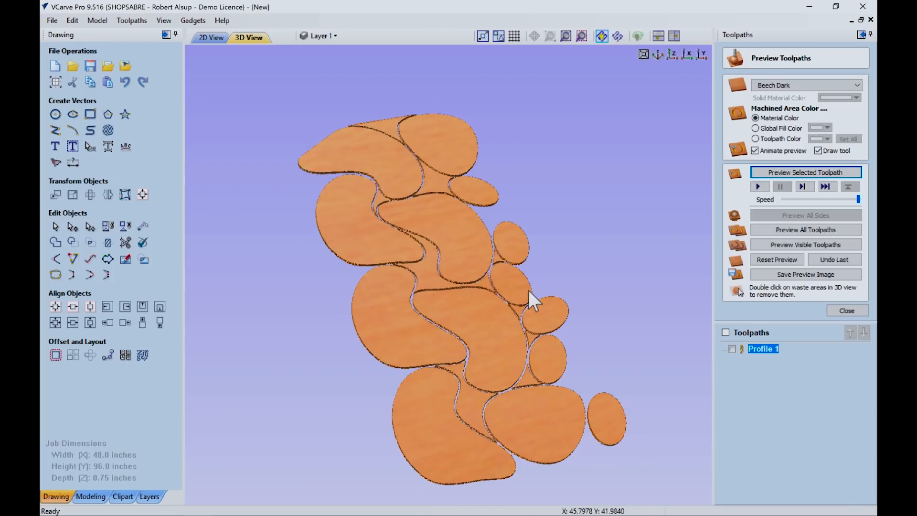
{"action": "double_click", "coordinate": [440, 285]}
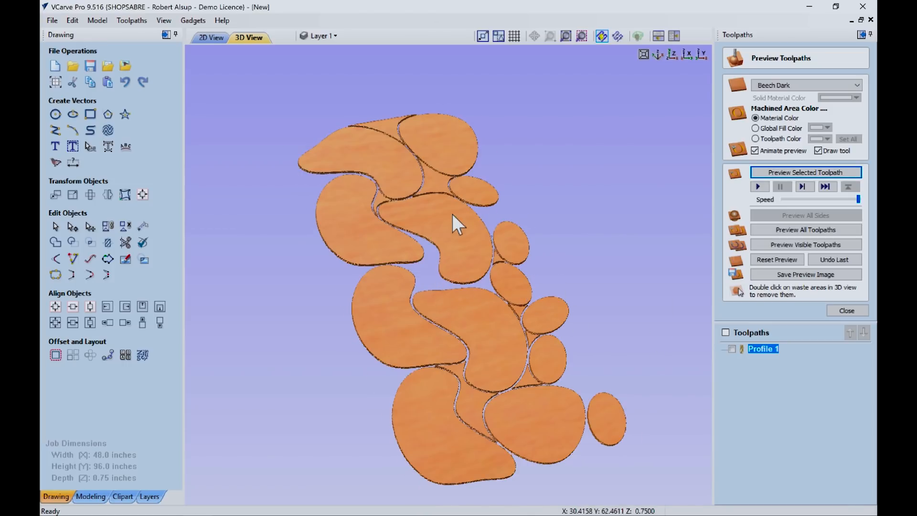
{"action": "double_click", "coordinate": [381, 121]}
{"action": "double_click", "coordinate": [379, 201]}
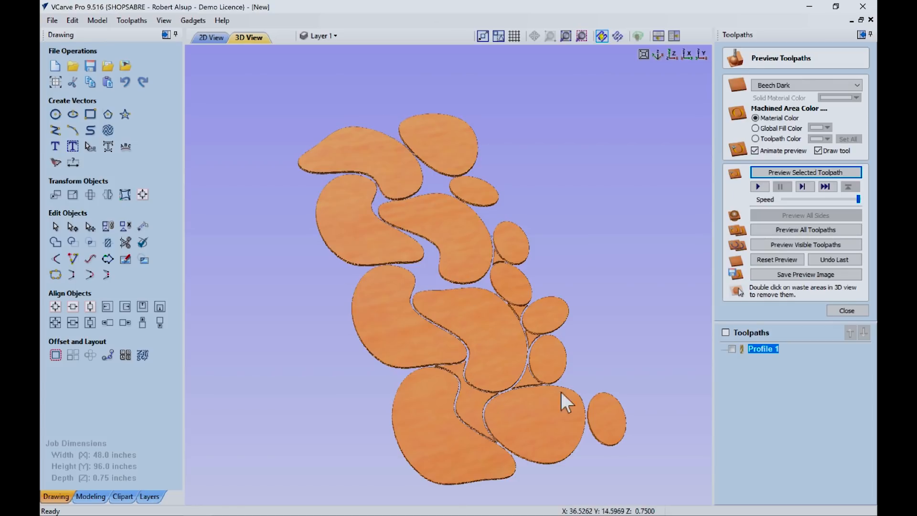
{"action": "double_click", "coordinate": [472, 401]}
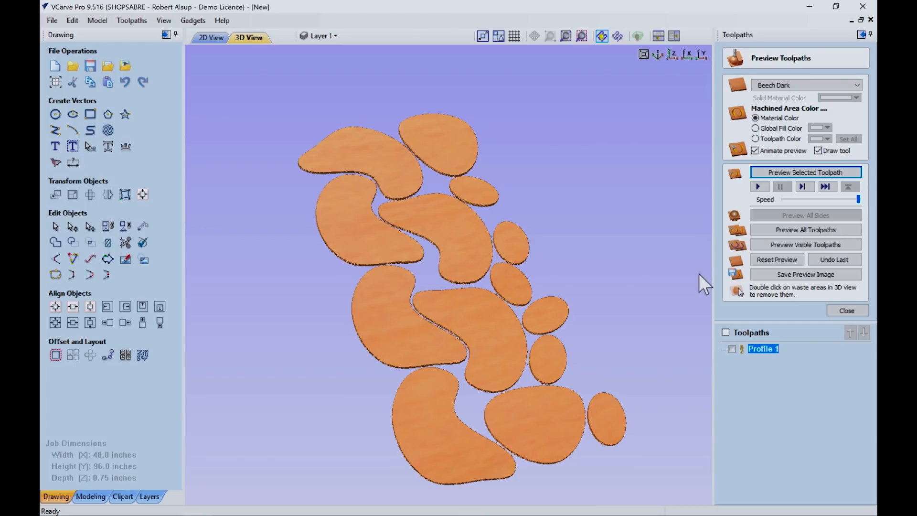
{"action": "left_click", "coordinate": [856, 306]}
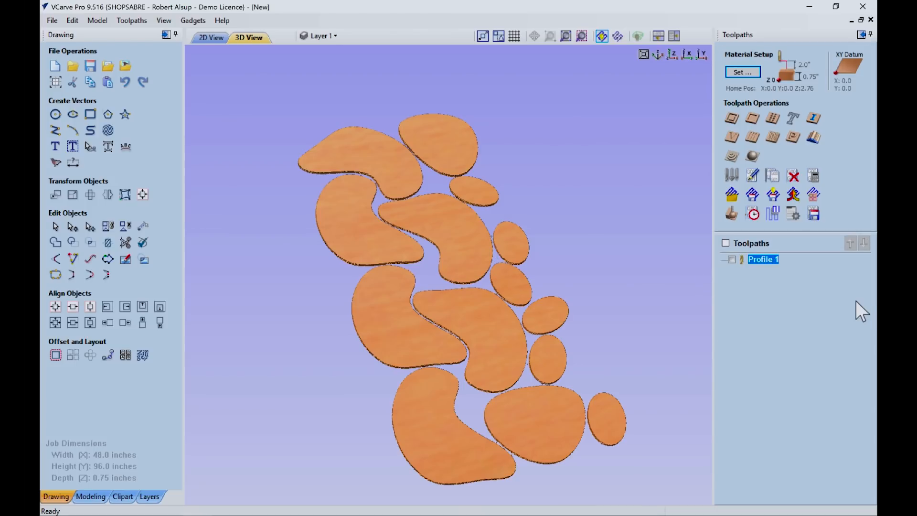
Step: Show the Profile 1 toolpath and bring up its estimated machining time
{"action": "left_click", "coordinate": [732, 259]}
{"action": "left_click", "coordinate": [753, 214]}
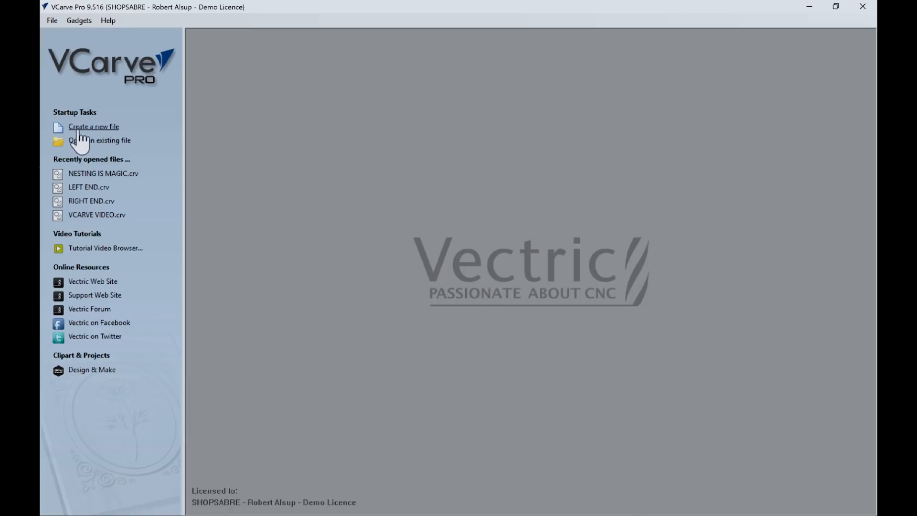
Step: Create a new double-sided job, 20 by 20 by 0.75 inches, with the flip direction set to left-to-right
{"action": "left_click", "coordinate": [77, 127]}
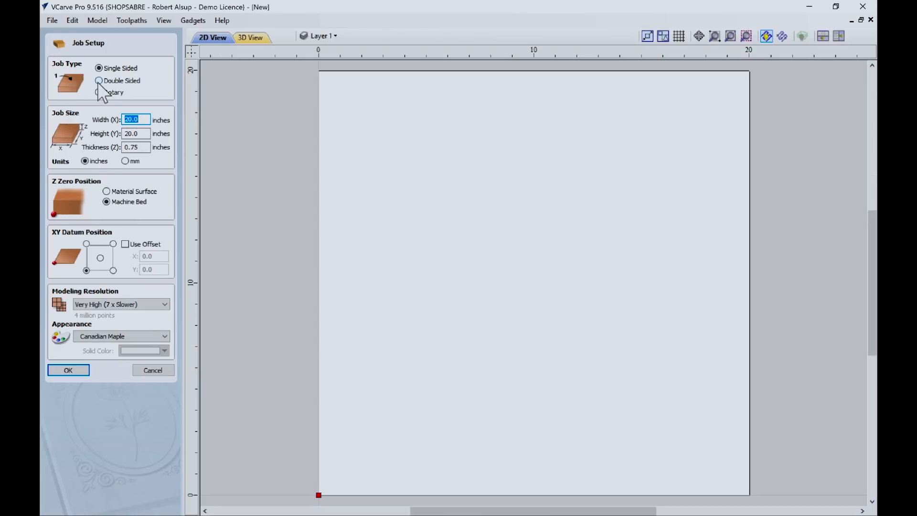
{"action": "left_click", "coordinate": [100, 81]}
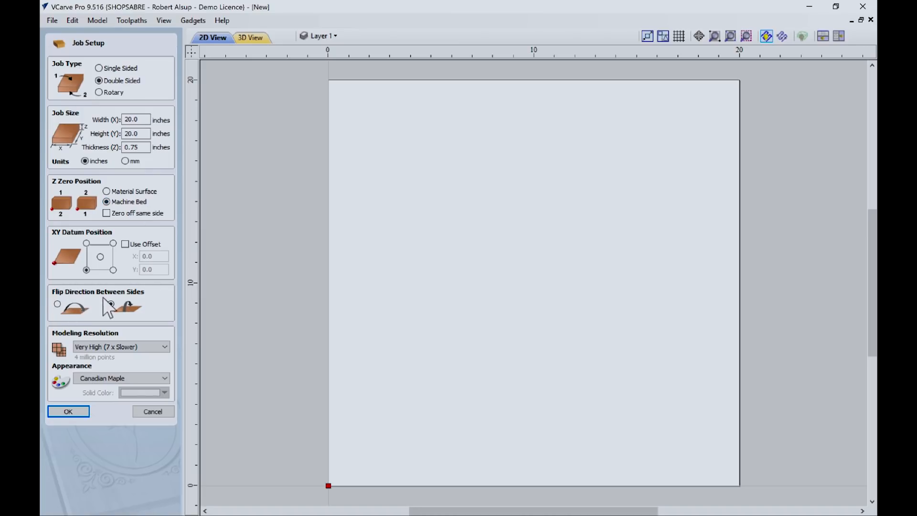
{"action": "left_click", "coordinate": [58, 304]}
{"action": "left_click", "coordinate": [76, 414]}
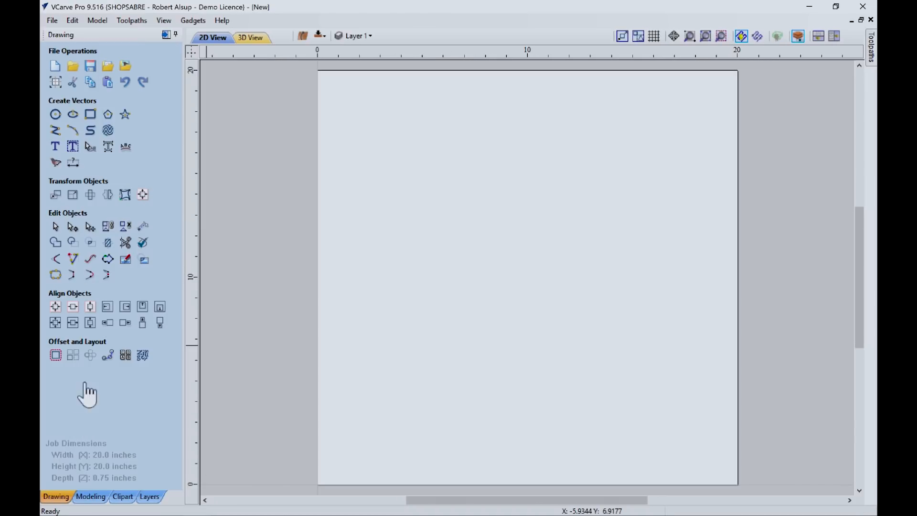
Step: Switch back and forth between the top and bottom sides of the job to compare them
{"action": "left_click", "coordinate": [325, 34]}
{"action": "left_click", "coordinate": [325, 34]}
{"action": "left_click", "coordinate": [324, 35]}
{"action": "left_click", "coordinate": [325, 34]}
Step: Draw a square-cornered rectangle measuring 16 by 16 inches and centre it in the material
{"action": "left_click", "coordinate": [91, 117]}
{"action": "mouse_move", "coordinate": [383, 419]}
{"action": "left_mouse_down"}
{"action": "mouse_move", "coordinate": [381, 194]}
{"action": "mouse_move", "coordinate": [557, 119]}
{"action": "mouse_move", "coordinate": [637, 109]}
{"action": "left_mouse_up"}
{"action": "left_click_drag", "start_coordinate": [137, 234], "coordinate": [94, 227]}
{"action": "type", "text": "16"}
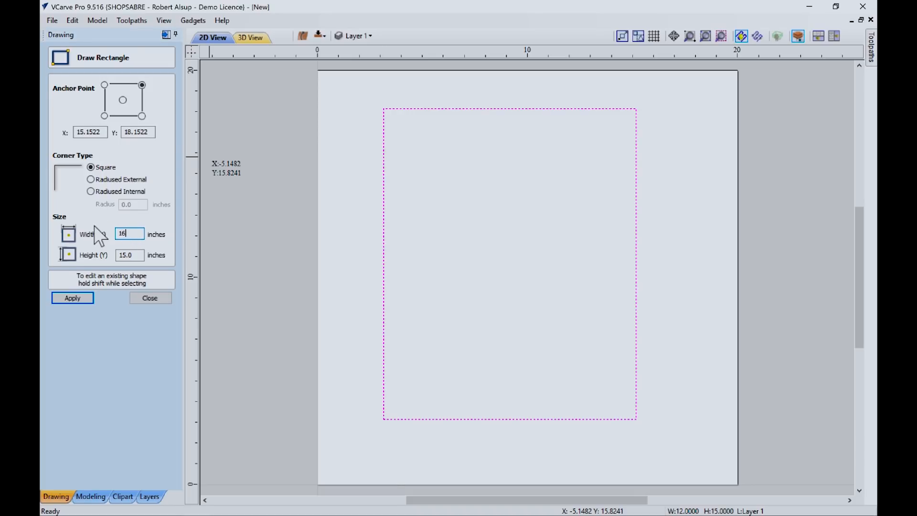
{"action": "double_click", "coordinate": [117, 258]}
{"action": "type", "text": "1"}
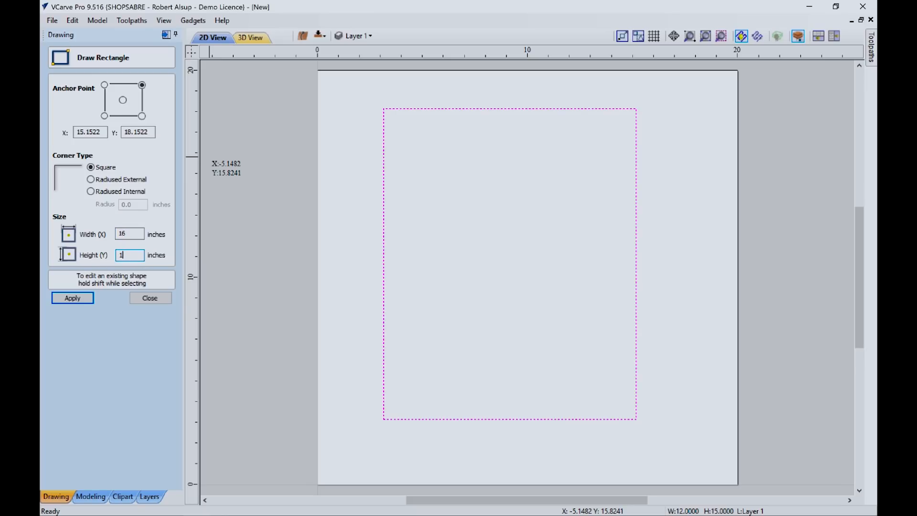
{"action": "type", "text": "6"}
{"action": "left_click", "coordinate": [73, 298]}
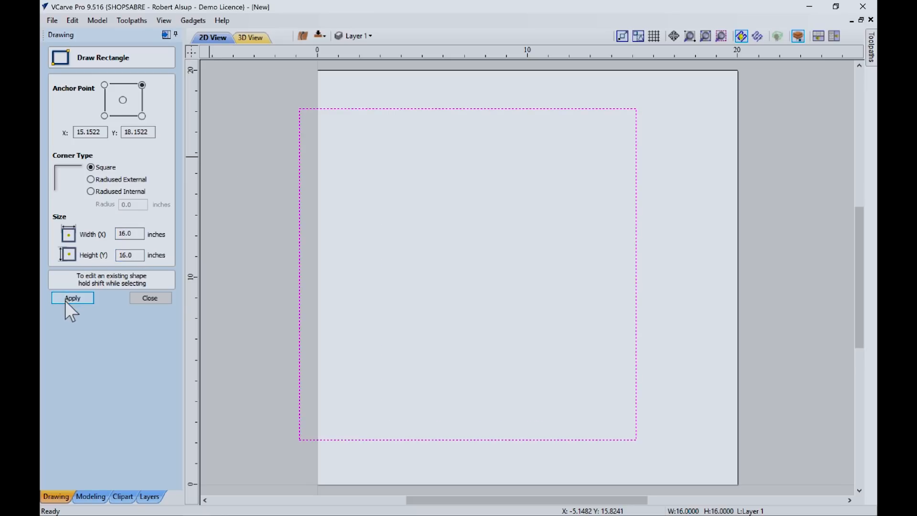
{"action": "left_click", "coordinate": [150, 298]}
{"action": "left_click", "coordinate": [56, 307]}
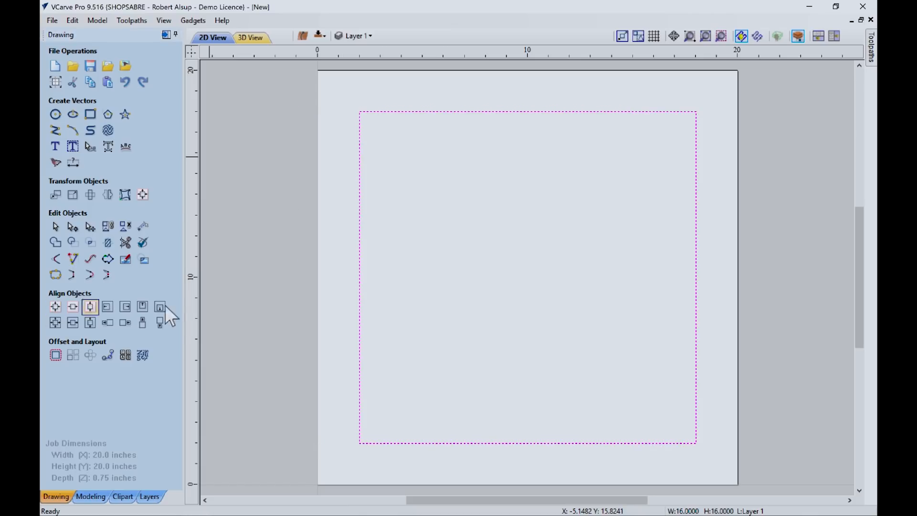
{"action": "left_click", "coordinate": [481, 284]}
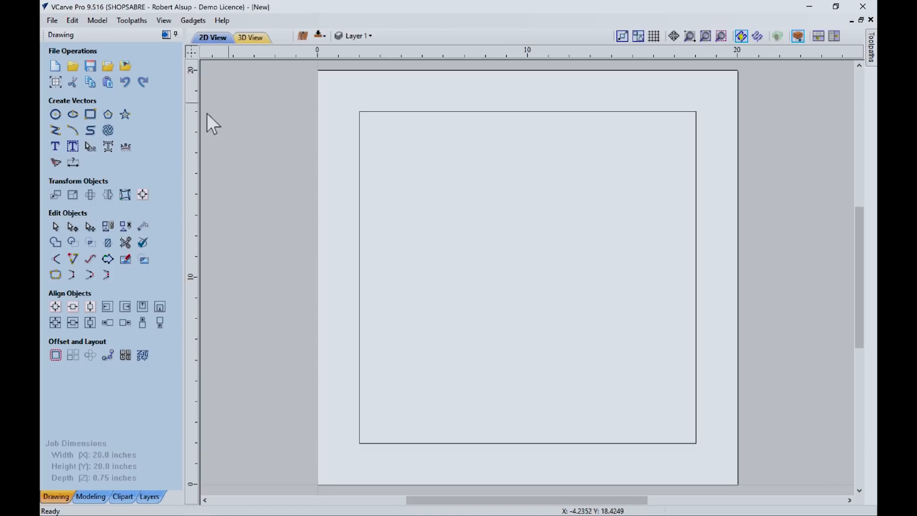
Step: Place a 0.1969-inch diameter circle just inside the rectangle's left edge at about X 3.7, Y 10
{"action": "left_click", "coordinate": [56, 115]}
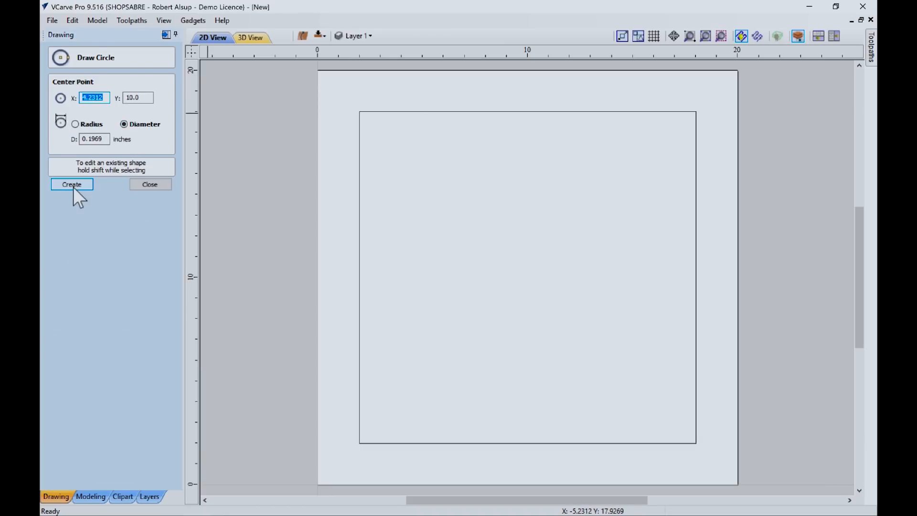
{"action": "left_click", "coordinate": [396, 278]}
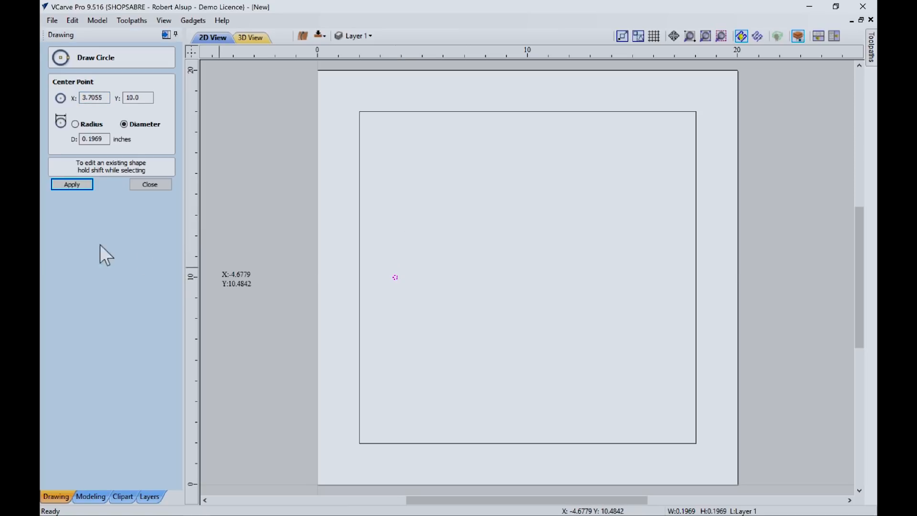
{"action": "left_click", "coordinate": [149, 184]}
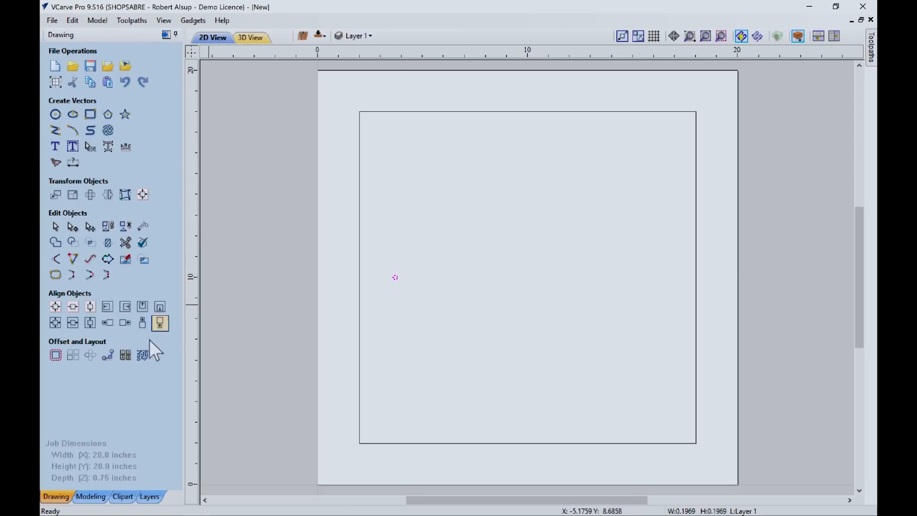
Step: Array-copy the circle into one row of five columns with a 1.2598-inch offset, keeping the copies grouped
{"action": "left_click", "coordinate": [73, 355]}
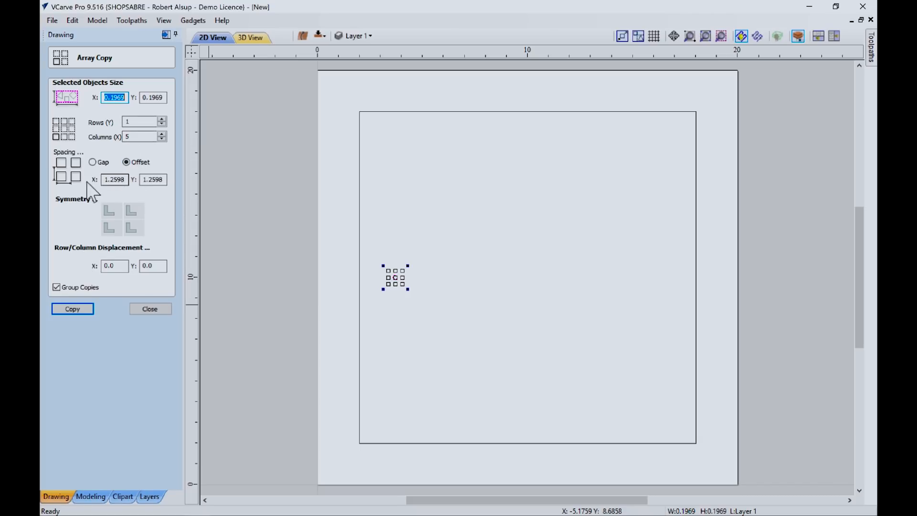
{"action": "left_click", "coordinate": [73, 309]}
{"action": "left_click", "coordinate": [150, 308]}
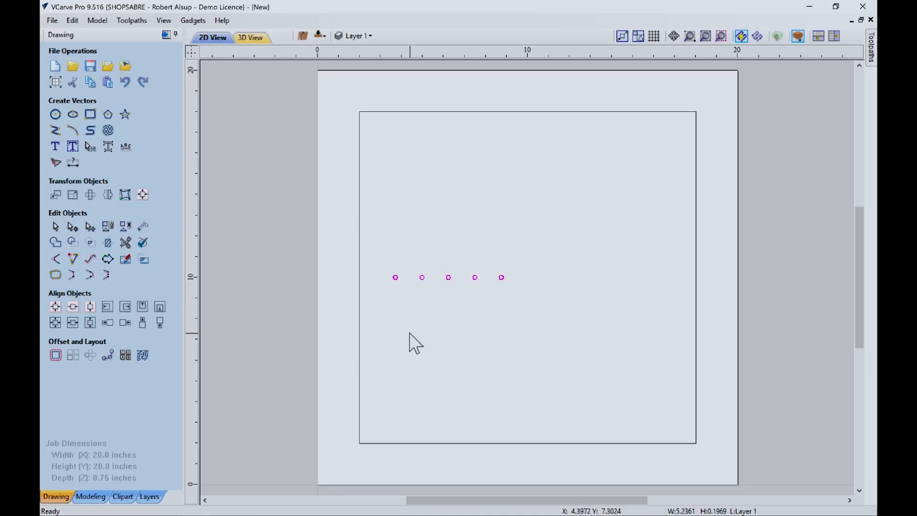
{"action": "left_click", "coordinate": [409, 333]}
Step: Centre the group of five circles in the material
{"action": "left_click", "coordinate": [448, 278]}
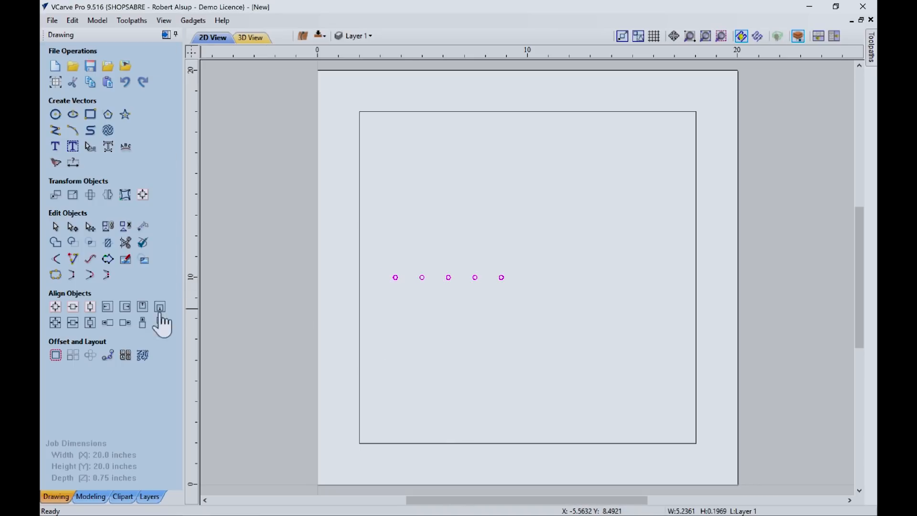
{"action": "left_click", "coordinate": [53, 307]}
{"action": "left_click", "coordinate": [510, 317]}
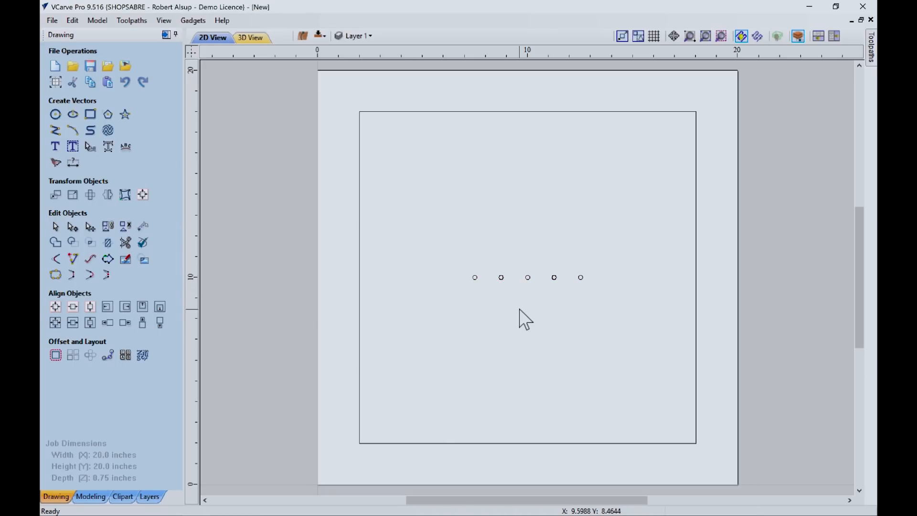
Step: Copy the row of five circles and paste it onto the bottom side of the job
{"action": "left_click", "coordinate": [502, 278]}
{"action": "right_click", "coordinate": [492, 301]}
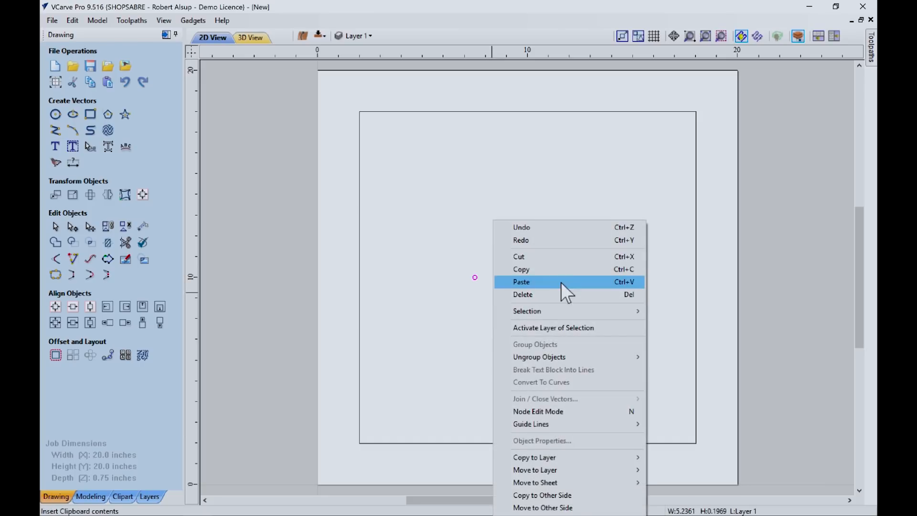
{"action": "left_click", "coordinate": [559, 269]}
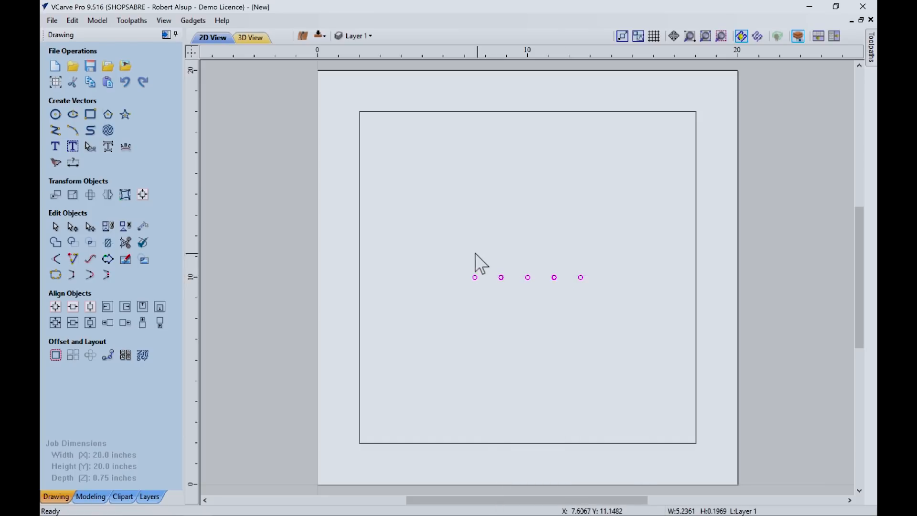
{"action": "left_click", "coordinate": [321, 37]}
{"action": "right_click", "coordinate": [403, 205]}
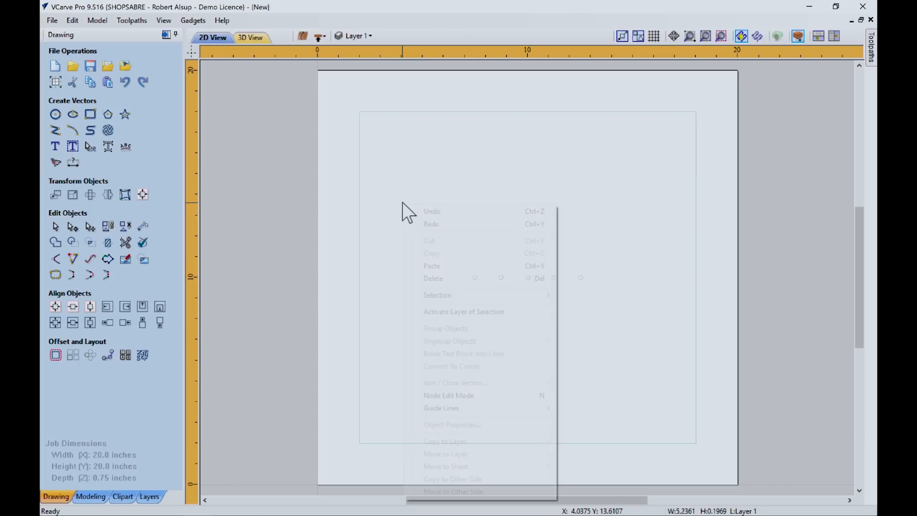
{"action": "left_click", "coordinate": [436, 265]}
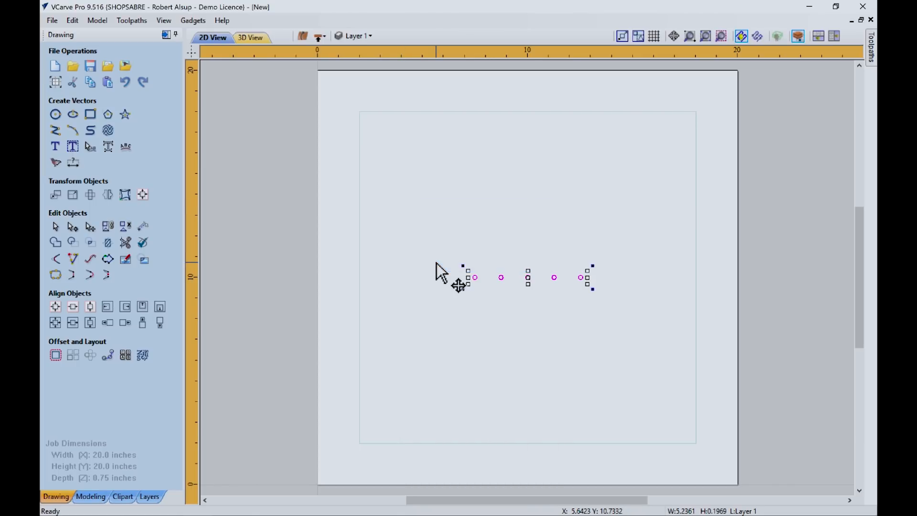
Step: Rotate the pasted row of circles on the bottom side by 90 degrees
{"action": "left_click", "coordinate": [90, 195]}
{"action": "type", "text": "90"}
{"action": "left_click", "coordinate": [87, 231]}
{"action": "left_click", "coordinate": [138, 229]}
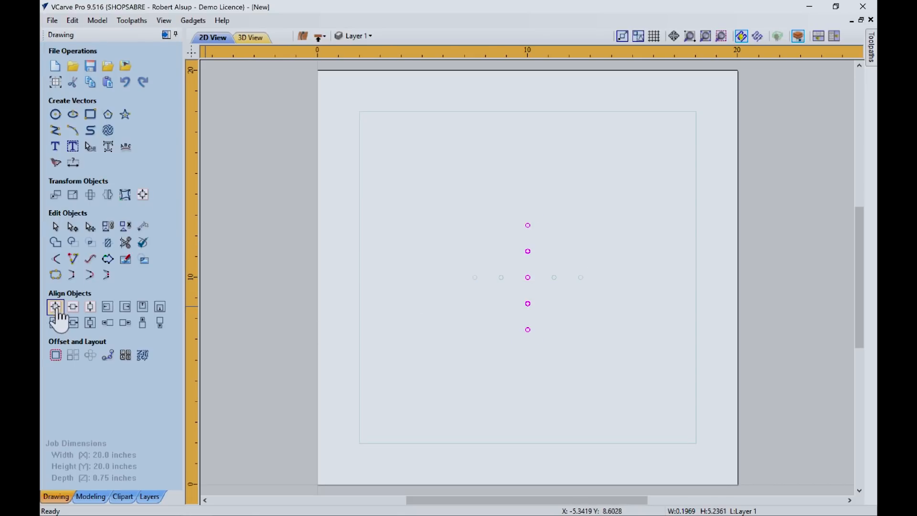
{"action": "left_click", "coordinate": [461, 303]}
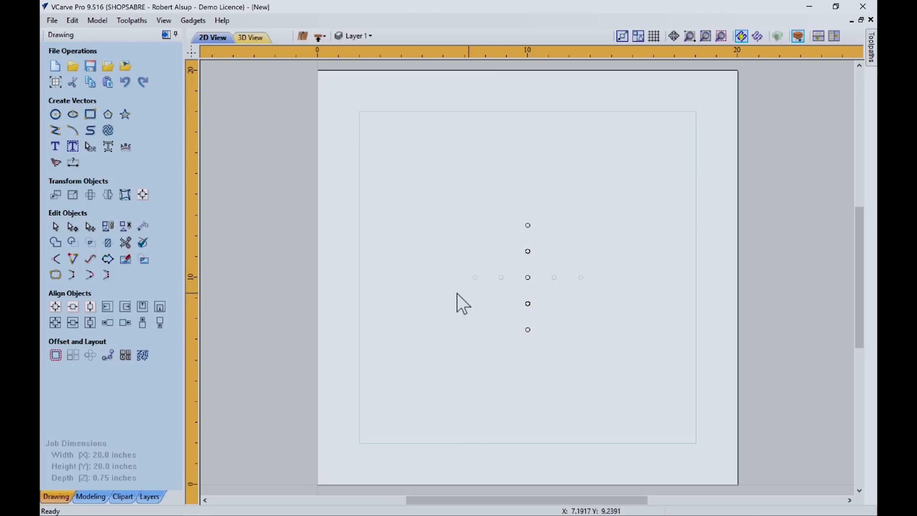
Step: Return to the top side of the job and keep the toolpath options in view
{"action": "left_click", "coordinate": [324, 37]}
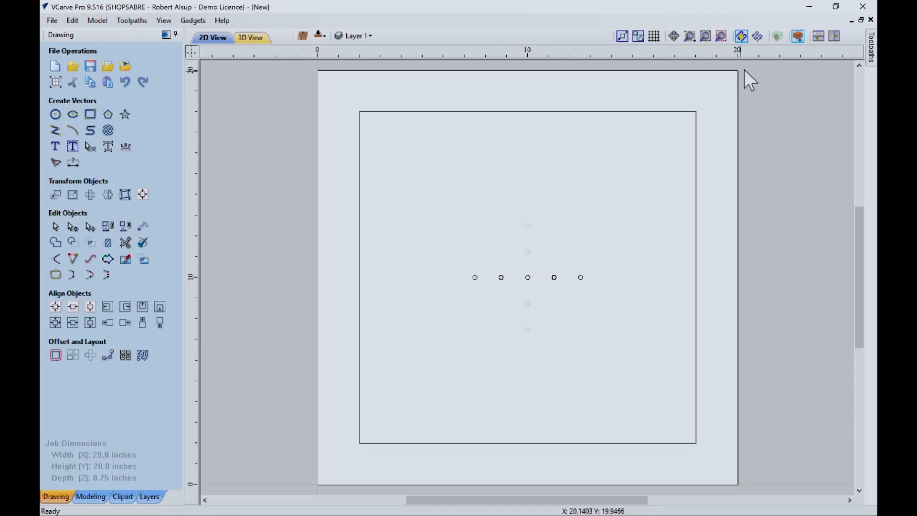
{"action": "mouse_move", "coordinate": [872, 48]}
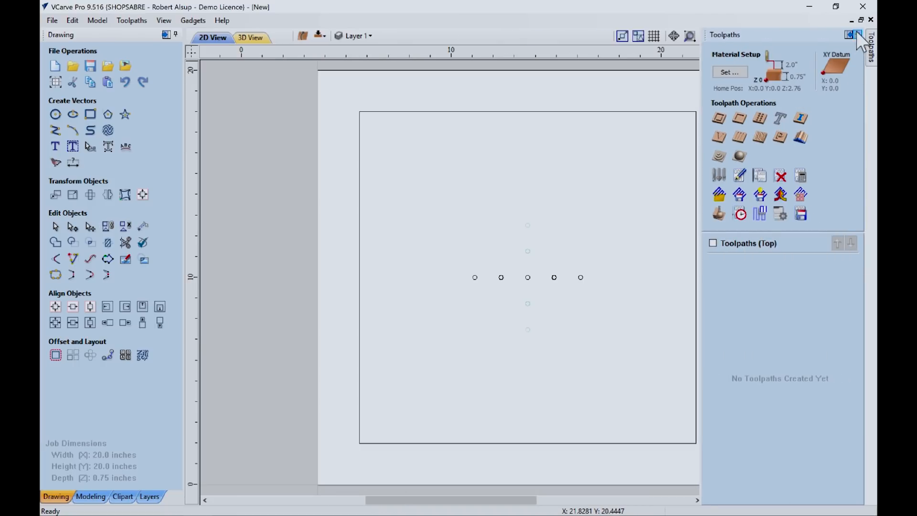
{"action": "left_click", "coordinate": [857, 33]}
Step: Calculate a Drilling Toolpath for the top side's five circles with the 5MM DRILL and a 0.4-inch cut depth
{"action": "left_click", "coordinate": [774, 119]}
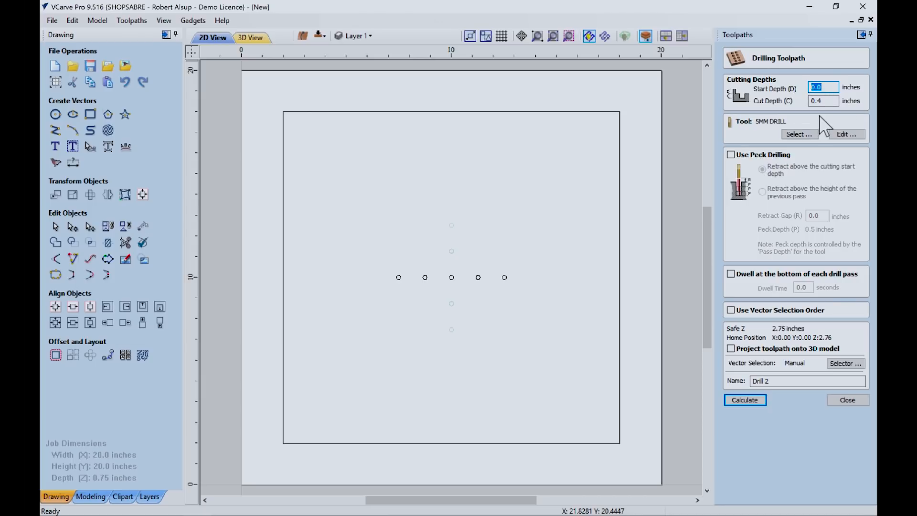
{"action": "left_click", "coordinate": [398, 278]}
{"action": "left_click", "coordinate": [398, 277]}
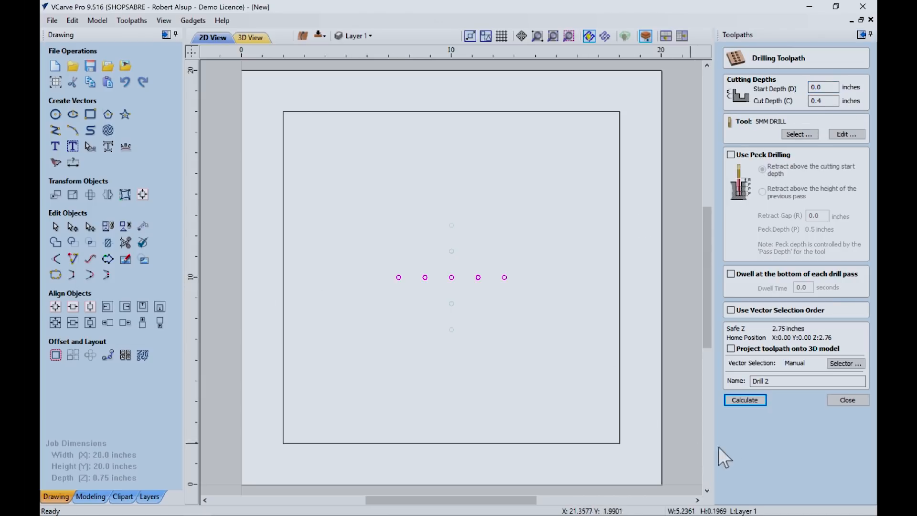
{"action": "left_click", "coordinate": [743, 397]}
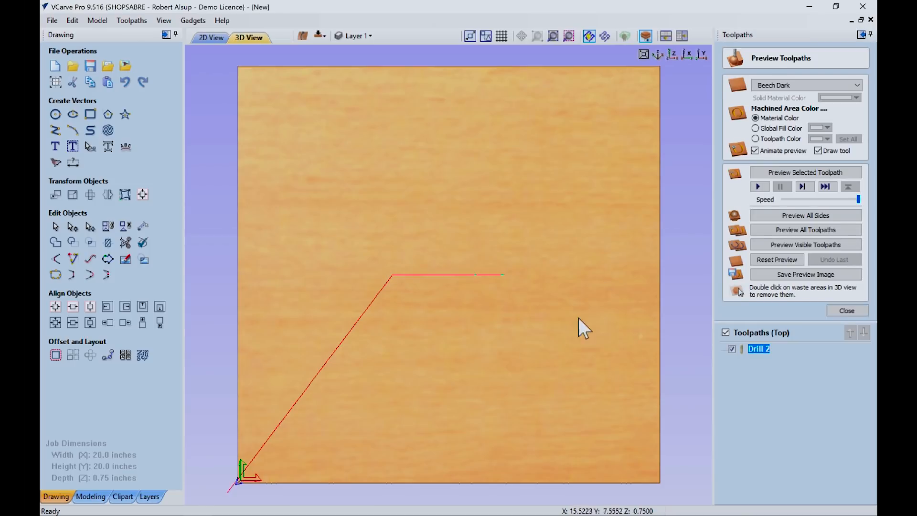
Step: Simulate the top-side drilling toolpath in the isometric 3D view and return to the 2D view
{"action": "left_click", "coordinate": [659, 53]}
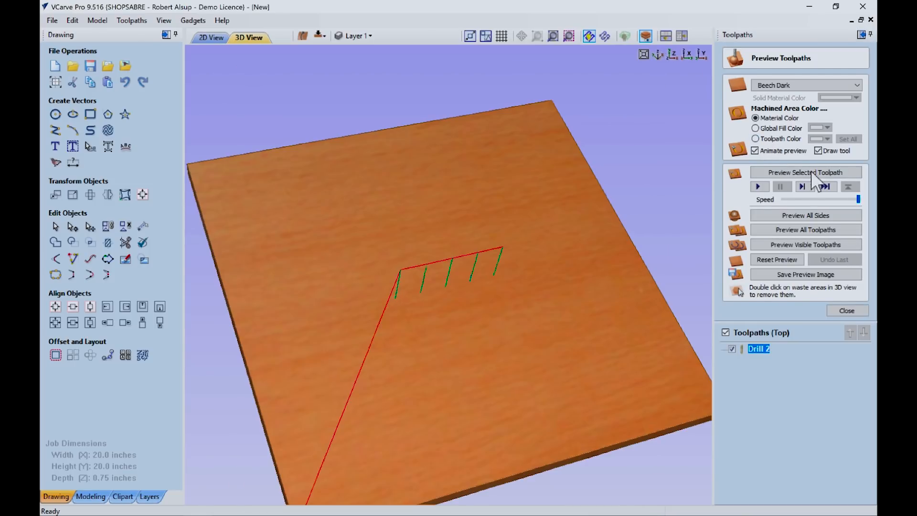
{"action": "left_click", "coordinate": [790, 171]}
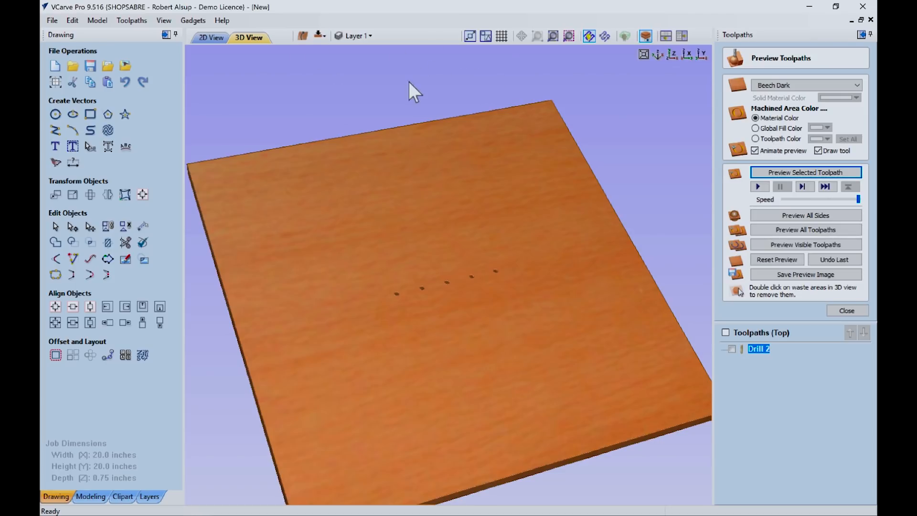
{"action": "left_click", "coordinate": [221, 38]}
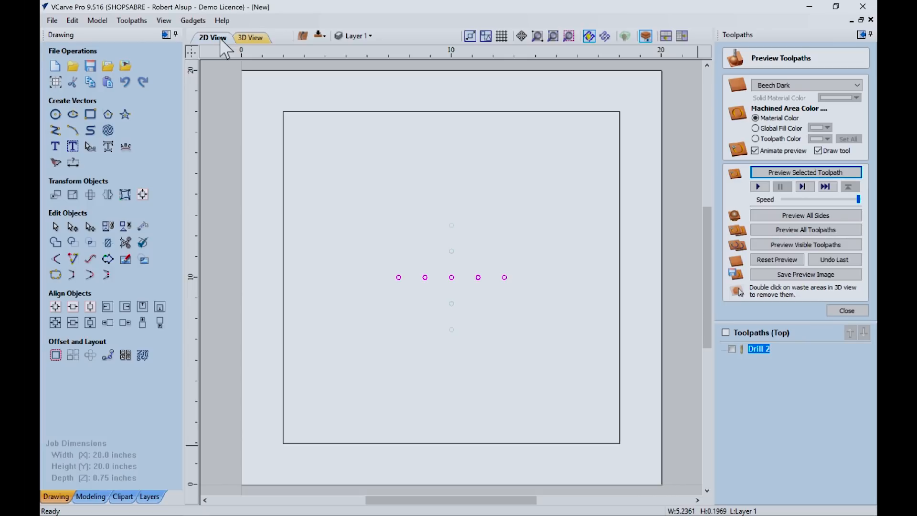
Step: Calculate an outside 2D Profile Toolpath for the top side's large square with the 3/8 COMPRESSION tool and a 0.76-inch cut depth
{"action": "left_click", "coordinate": [846, 311]}
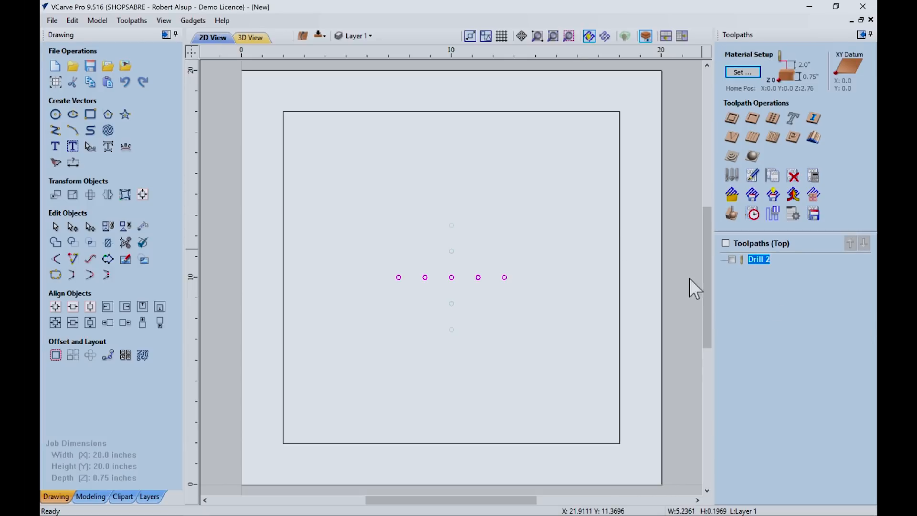
{"action": "left_click", "coordinate": [731, 118]}
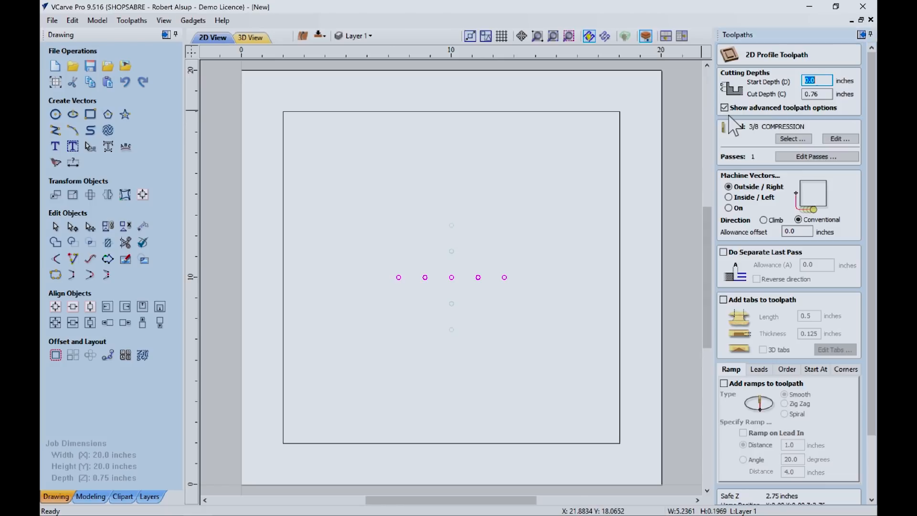
{"action": "left_click", "coordinate": [542, 112]}
{"action": "left_click", "coordinate": [543, 111]}
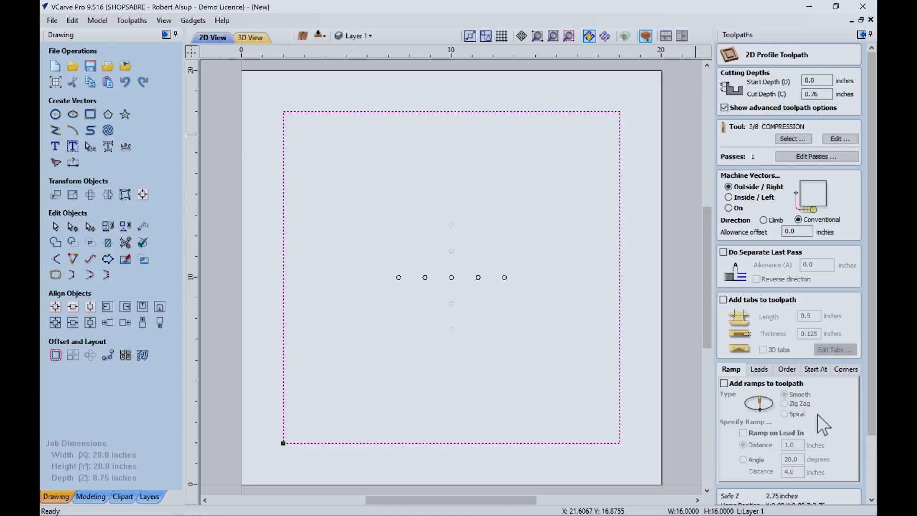
{"action": "scroll", "coordinate": [876, 408], "scroll_direction": "down", "scroll_amount": 3}
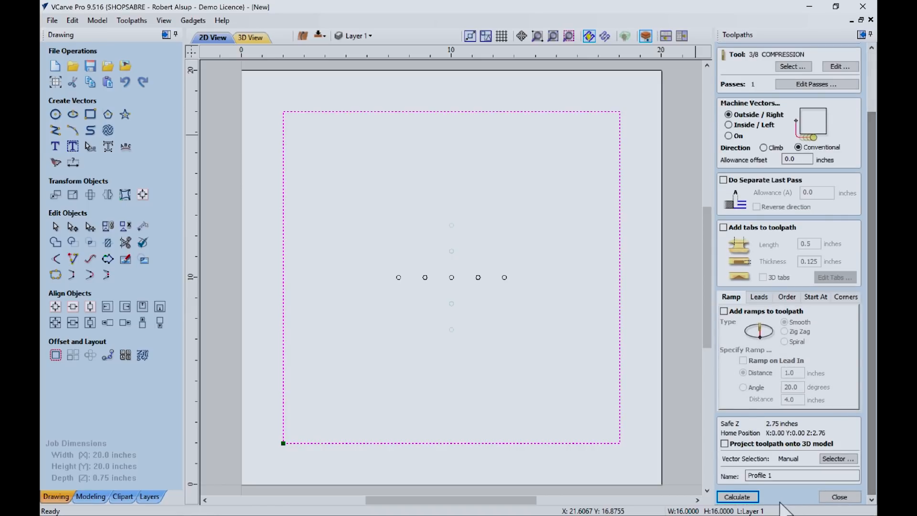
{"action": "left_click", "coordinate": [744, 497]}
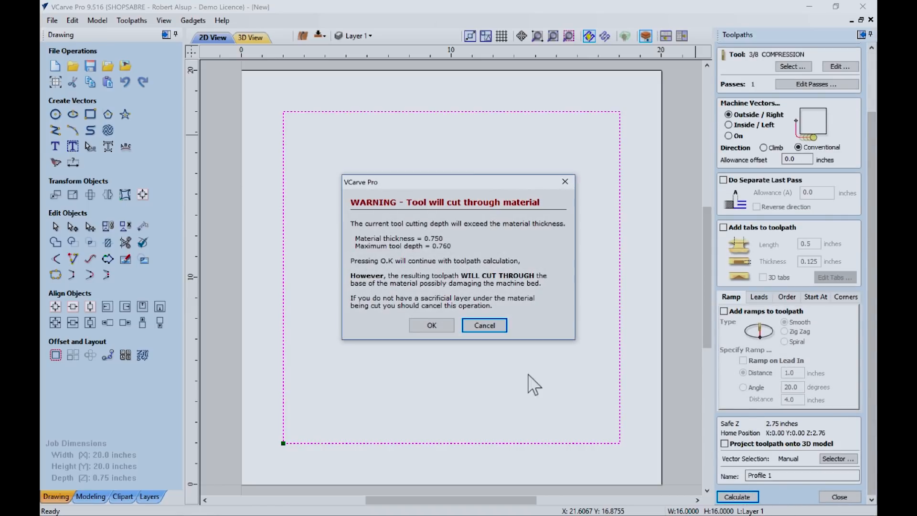
{"action": "left_click", "coordinate": [432, 325]}
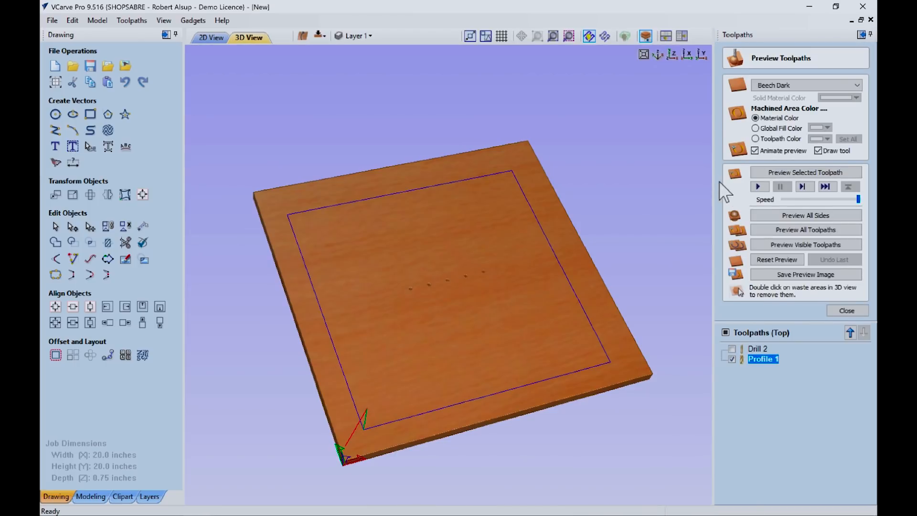
Step: Simulate the top-side profile cut, remove the waste border around the panel, and return to the 2D view
{"action": "left_click", "coordinate": [759, 173]}
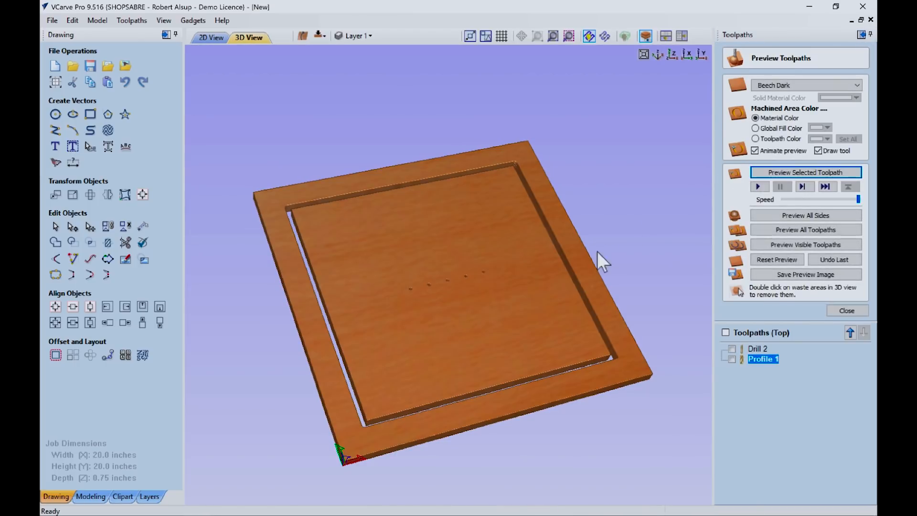
{"action": "double_click", "coordinate": [585, 260]}
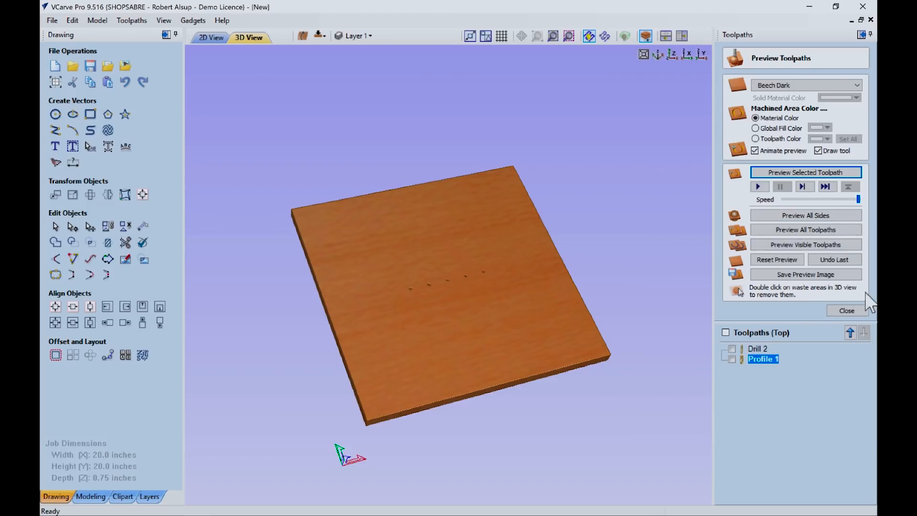
{"action": "left_click", "coordinate": [848, 311]}
{"action": "left_click", "coordinate": [198, 39]}
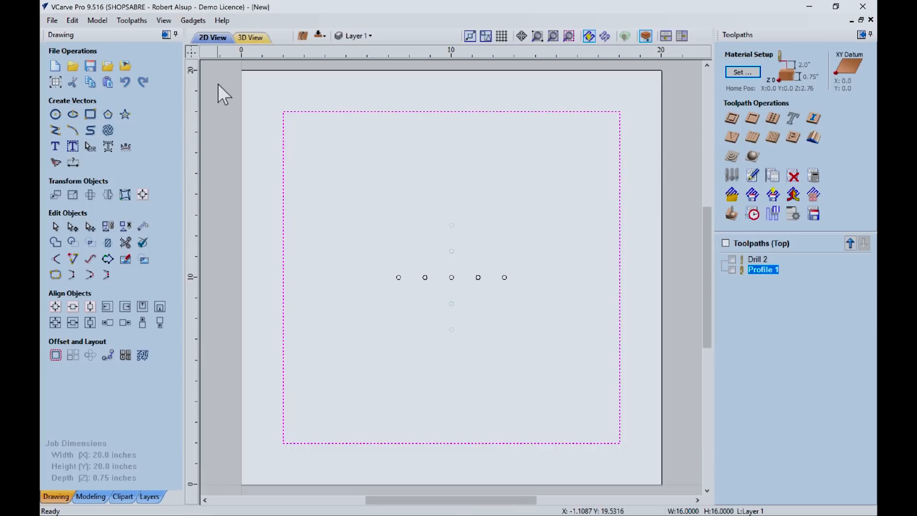
Step: Switch to the bottom side and calculate a Drilling Toolpath for its five circles with the 5MM DRILL and a 0.4-inch cut depth
{"action": "left_click", "coordinate": [320, 35]}
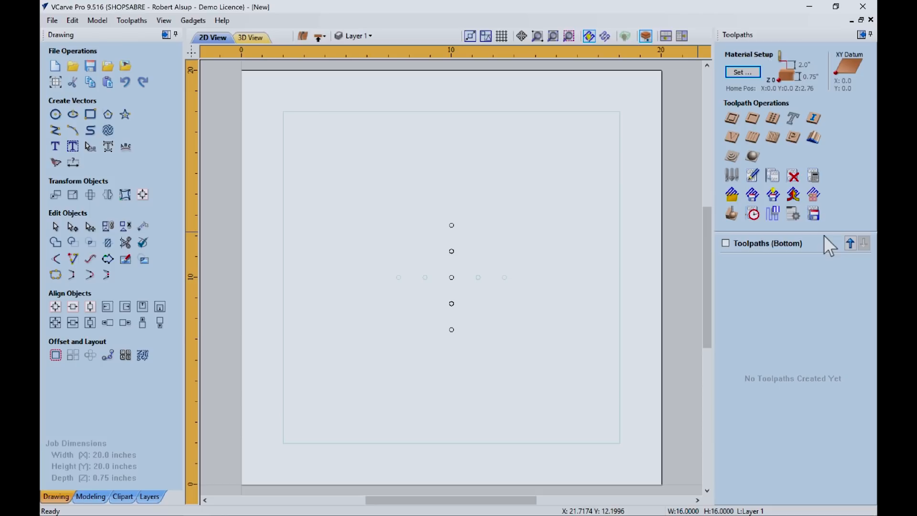
{"action": "left_click", "coordinate": [774, 119]}
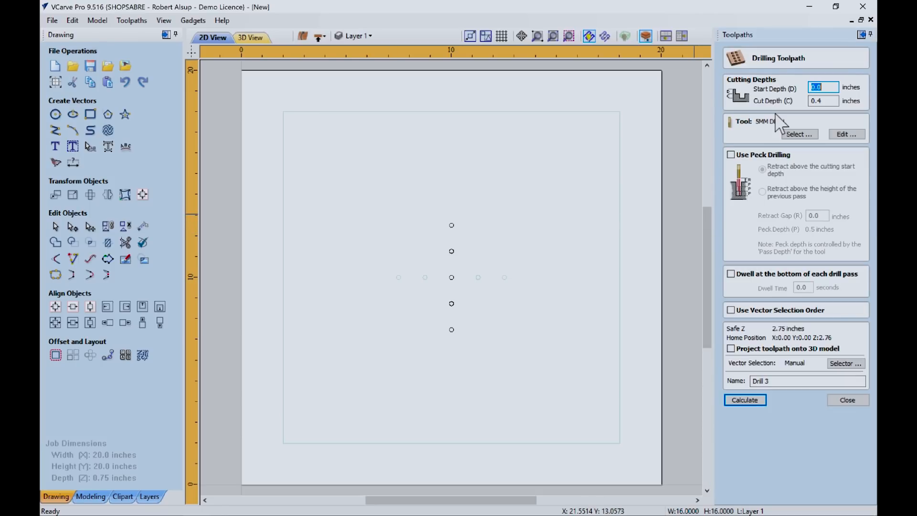
{"action": "left_click", "coordinate": [452, 225]}
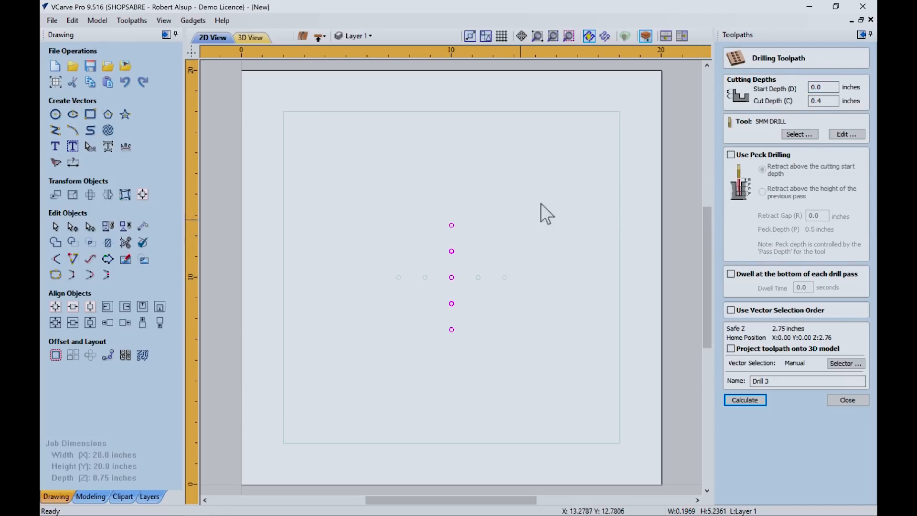
{"action": "left_click", "coordinate": [744, 399]}
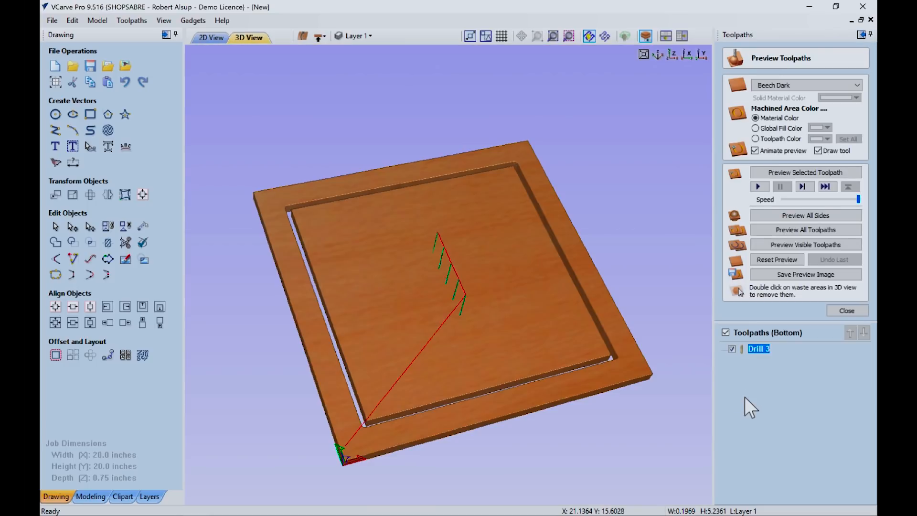
Step: Simulate the bottom-side drilling toolpath, remove the waste border, and inspect the drilled panel from different angles
{"action": "left_click", "coordinate": [759, 171]}
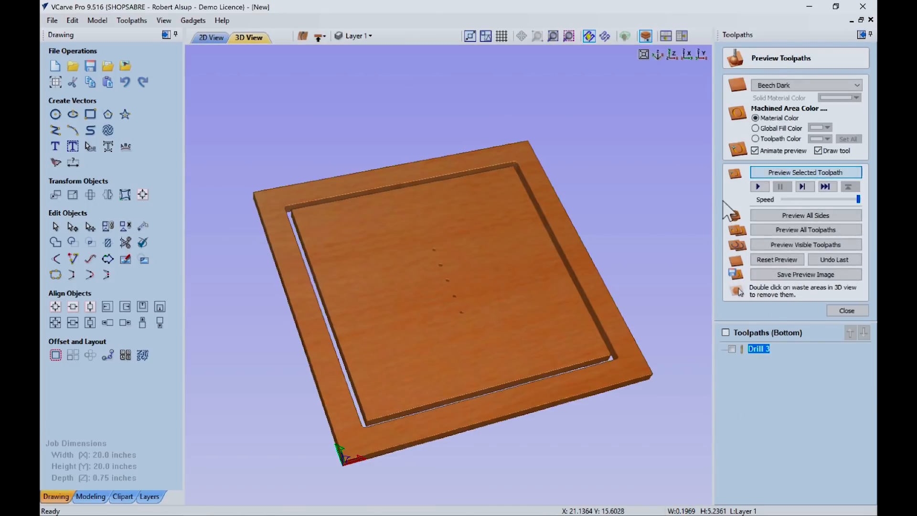
{"action": "double_click", "coordinate": [584, 266]}
{"action": "left_click_drag", "start_coordinate": [522, 301], "coordinate": [452, 228]}
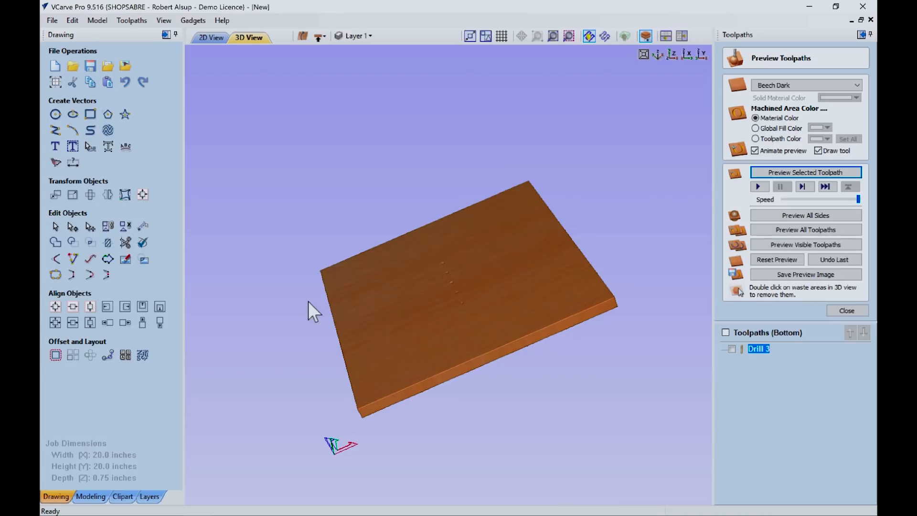
{"action": "left_click_drag", "start_coordinate": [432, 315], "coordinate": [458, 392]}
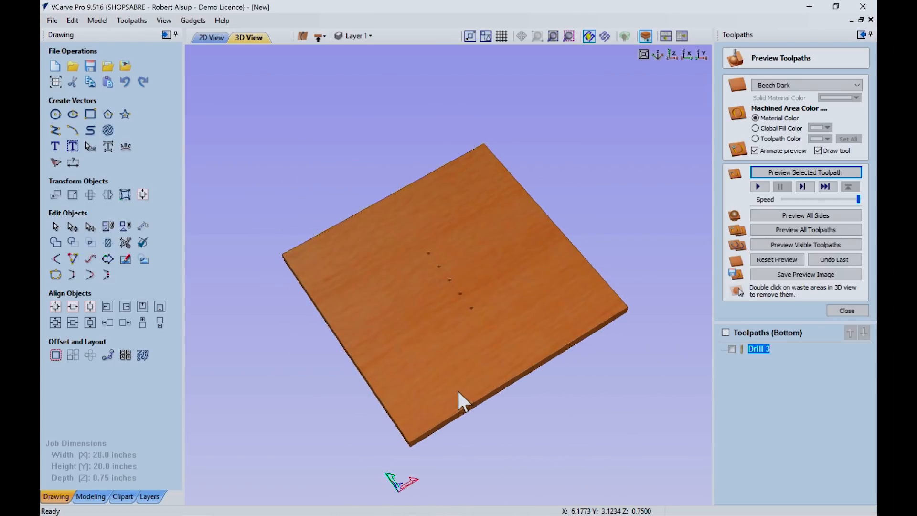